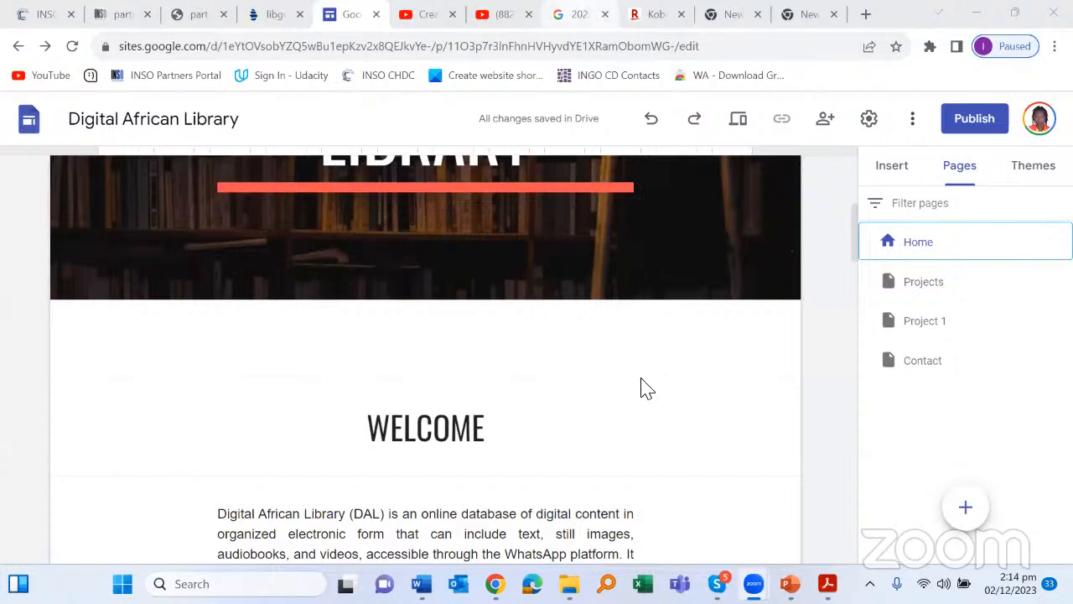
Step: Scroll through the current page and select the text section below the header
scroll(674, 324, "down", 2)
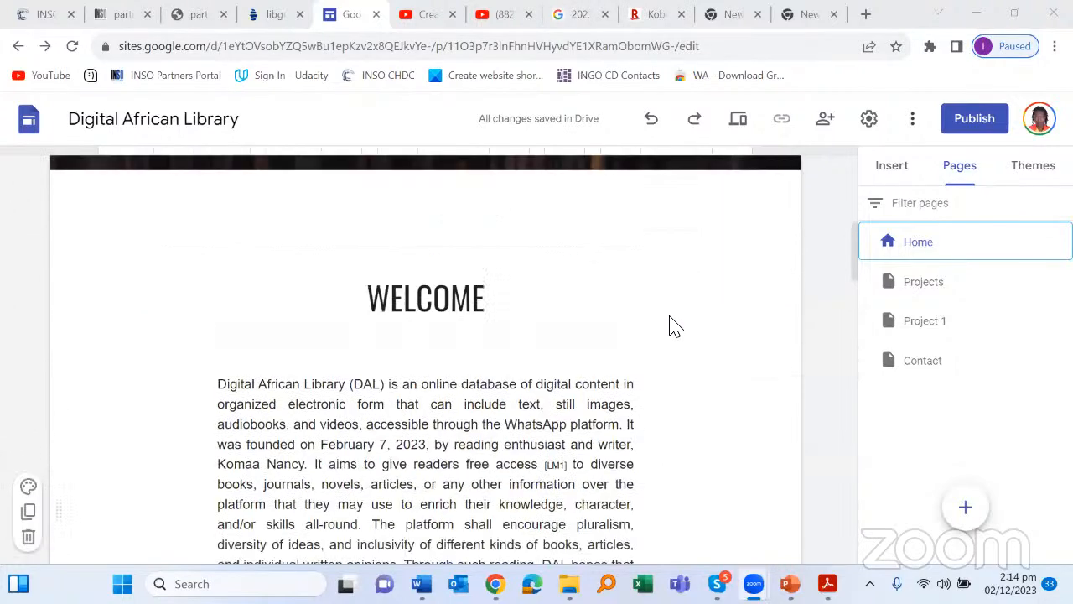
scroll(673, 324, "up", 2)
left_click(675, 330)
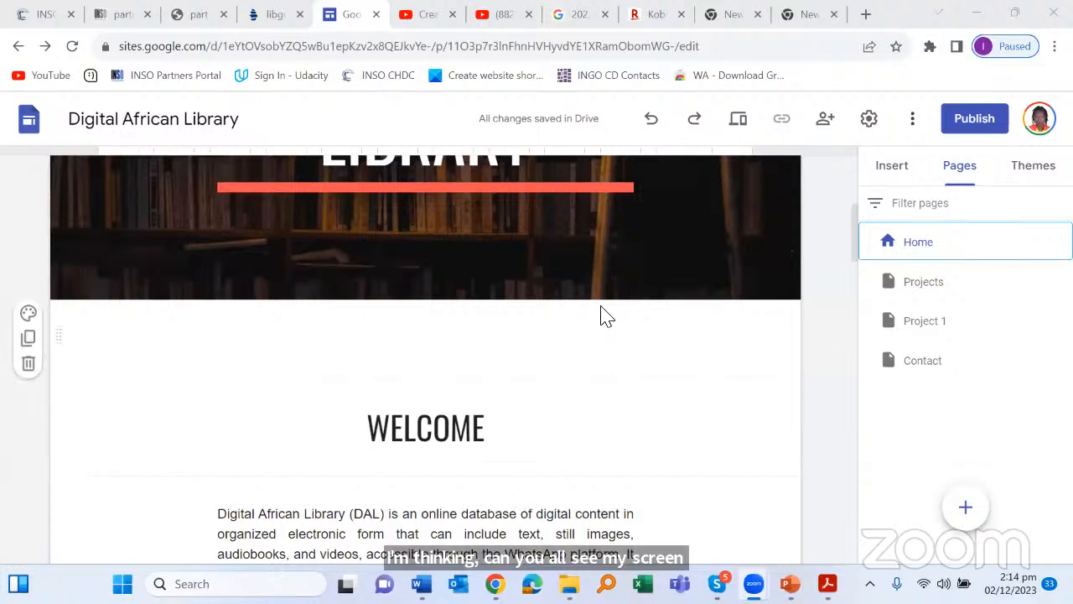
scroll(607, 317, "down", 1)
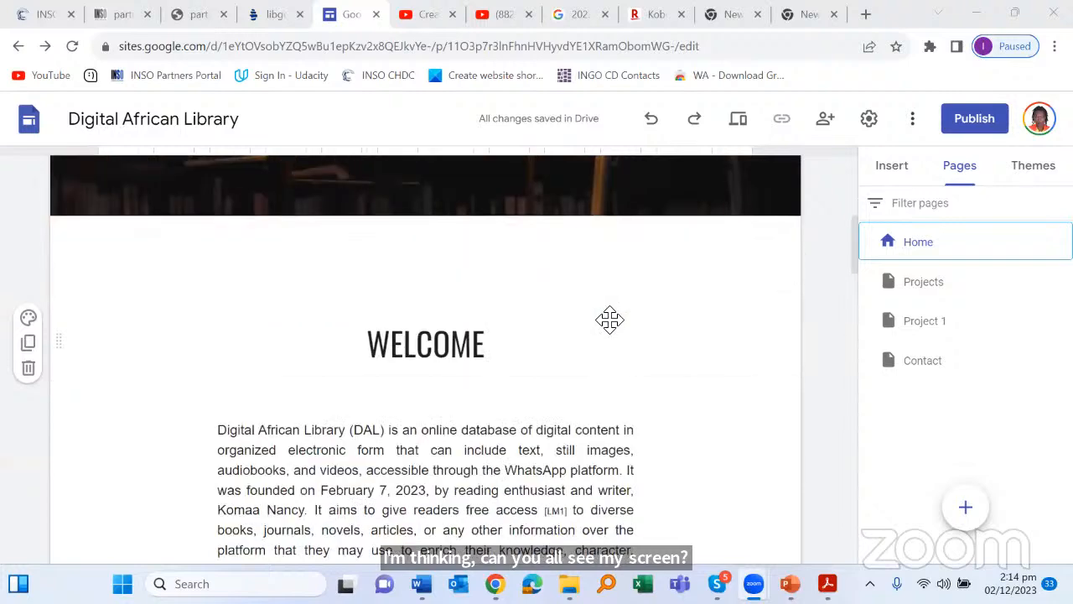
scroll(644, 251, "up", 3)
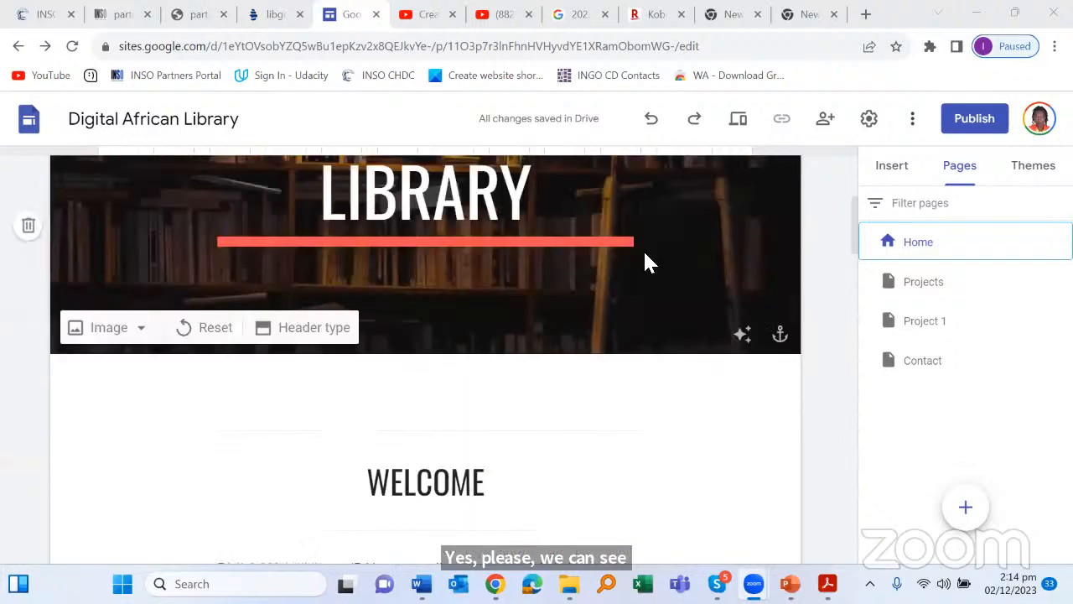
scroll(643, 246, "up", 2)
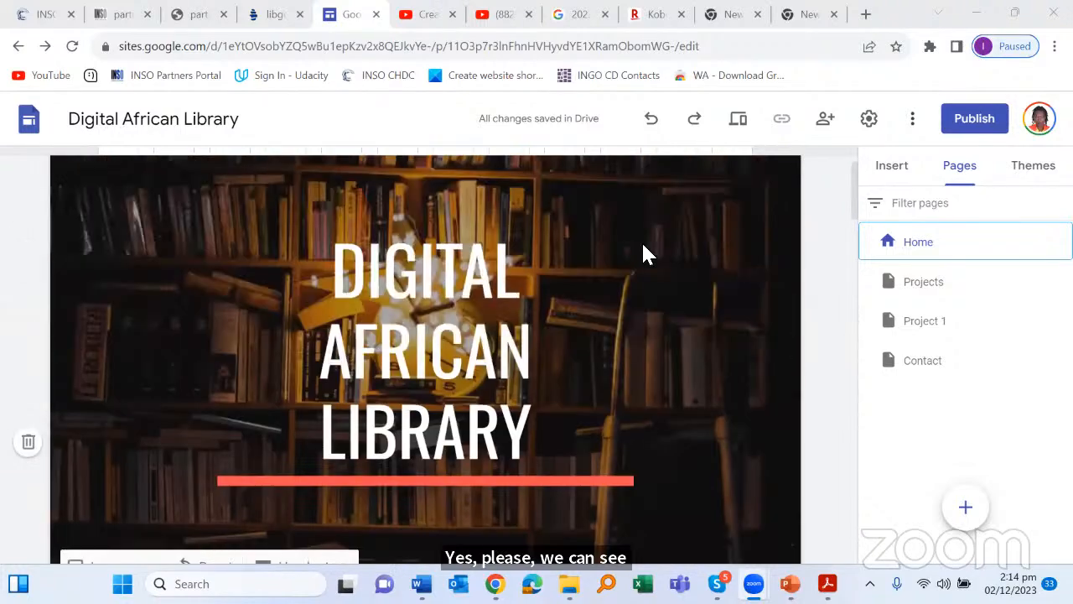
scroll(644, 245, "up", 1)
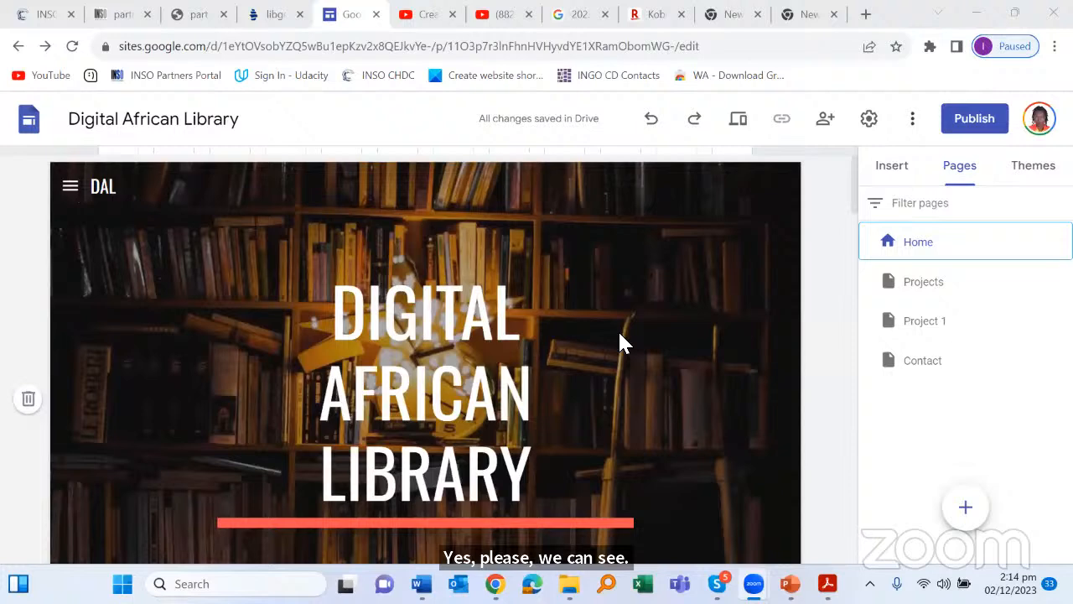
scroll(617, 330, "down", 2)
scroll(621, 328, "down", 3)
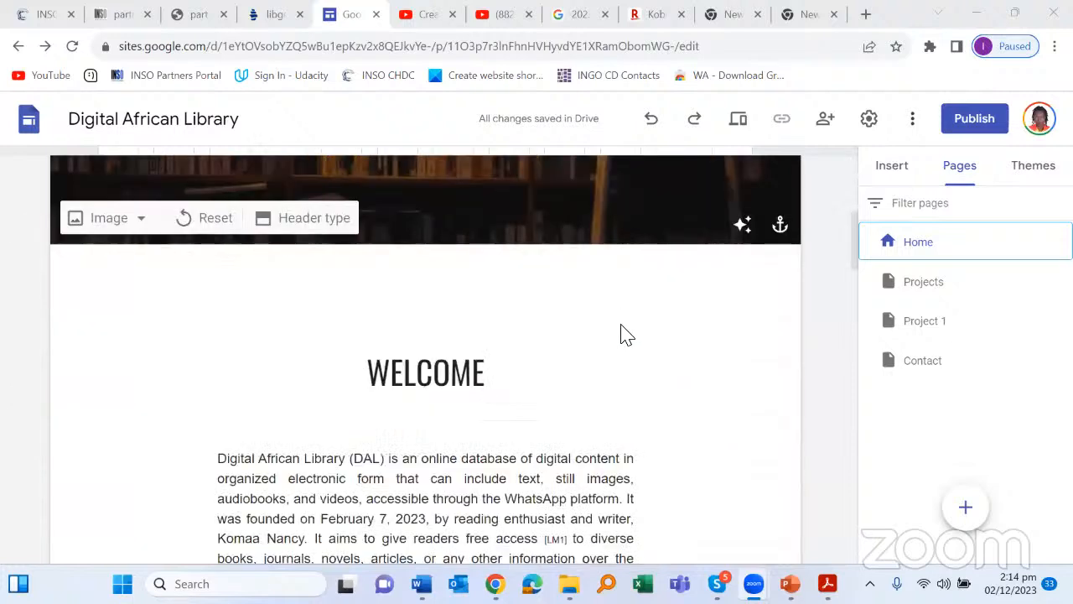
scroll(625, 331, "down", 3)
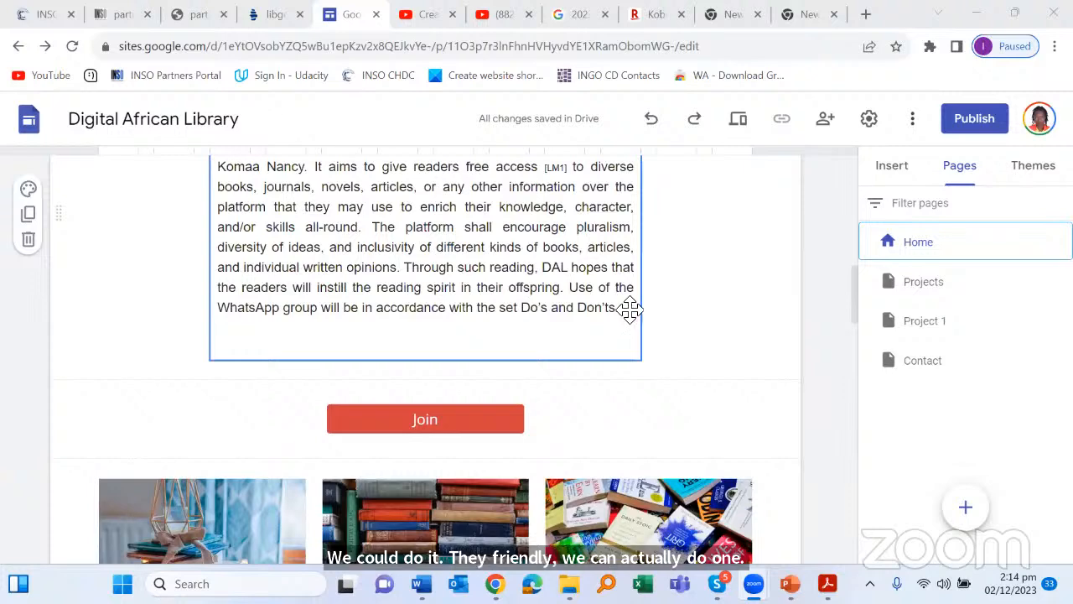
scroll(630, 309, "down", 3)
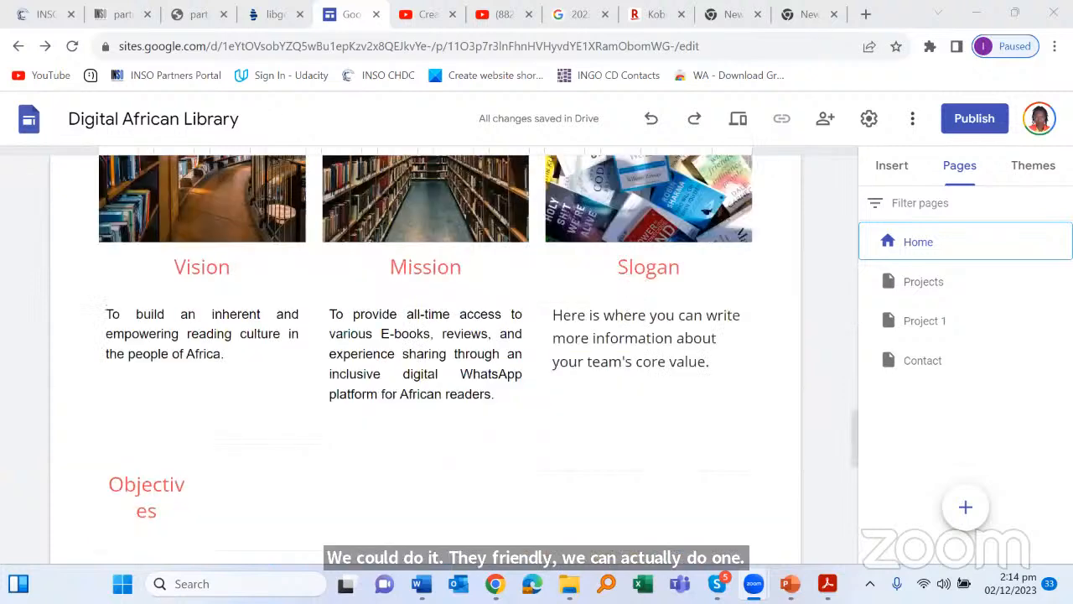
scroll(779, 56, "down", 2)
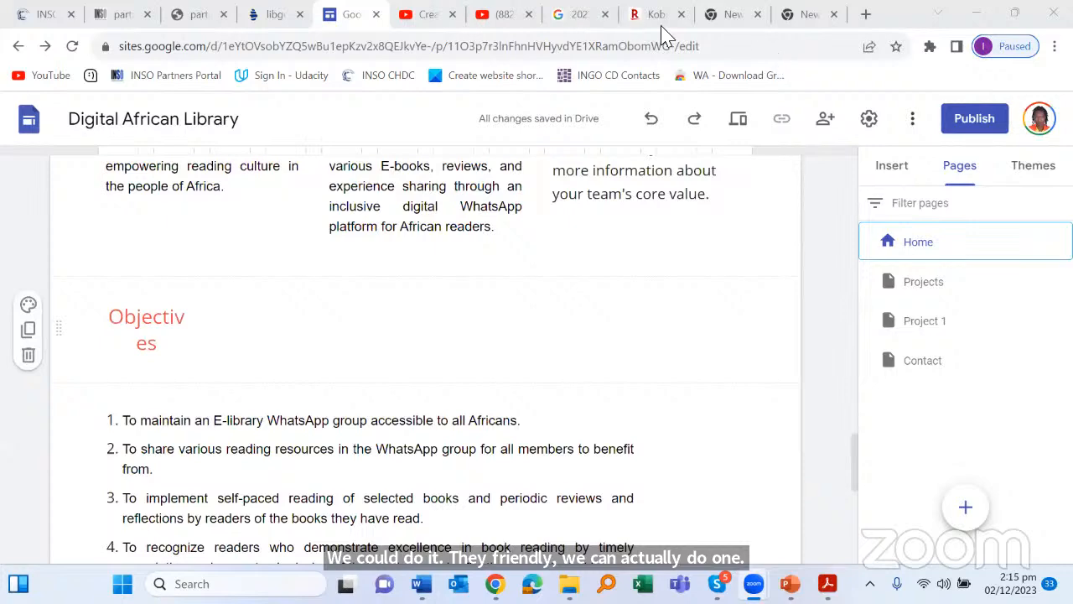
scroll(972, 48, "up", 10)
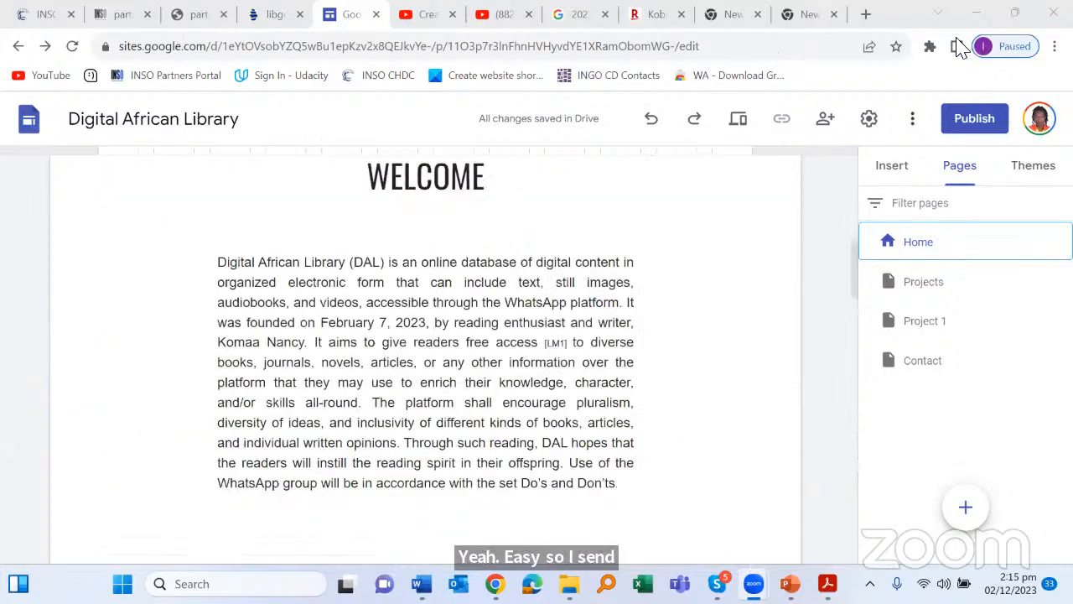
Step: Load sites.google.com in the blank new tab to reach the Google Sites start page
key("ctrl+9")
type("sites")
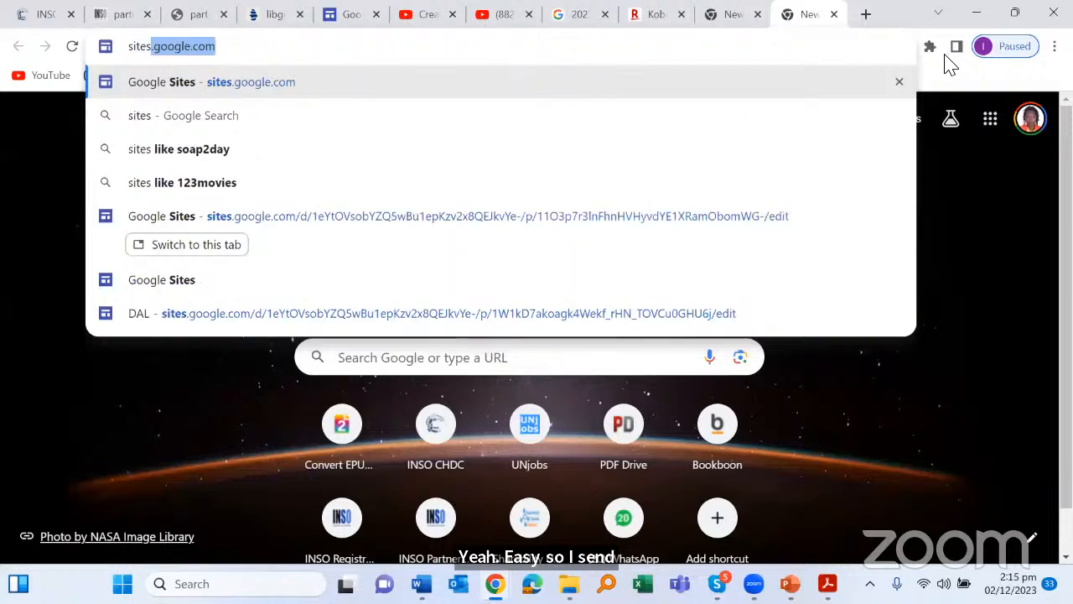
key("Return")
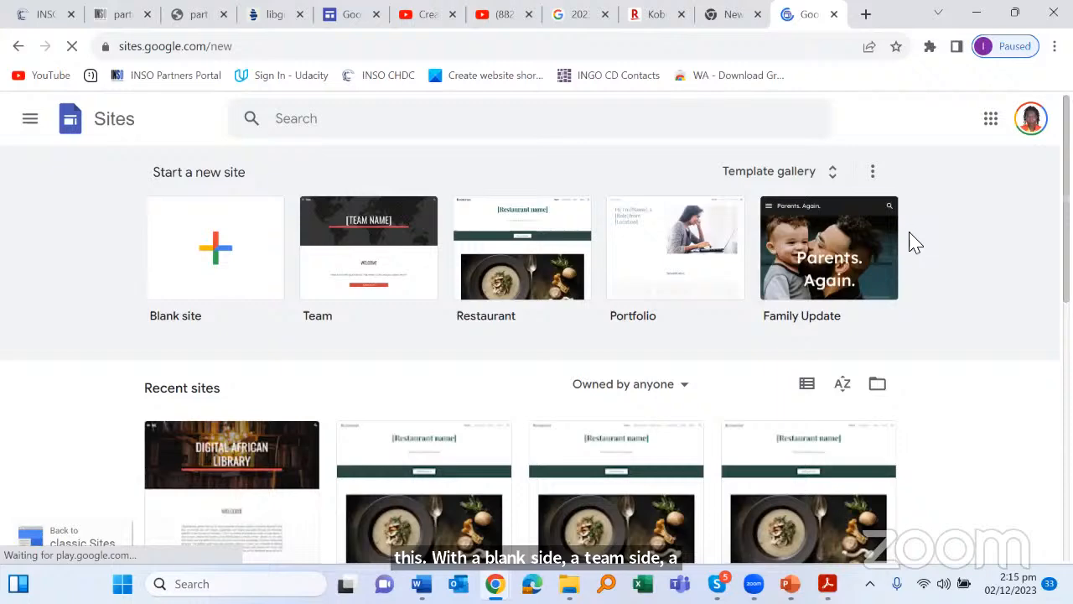
scroll(910, 274, "down", 2)
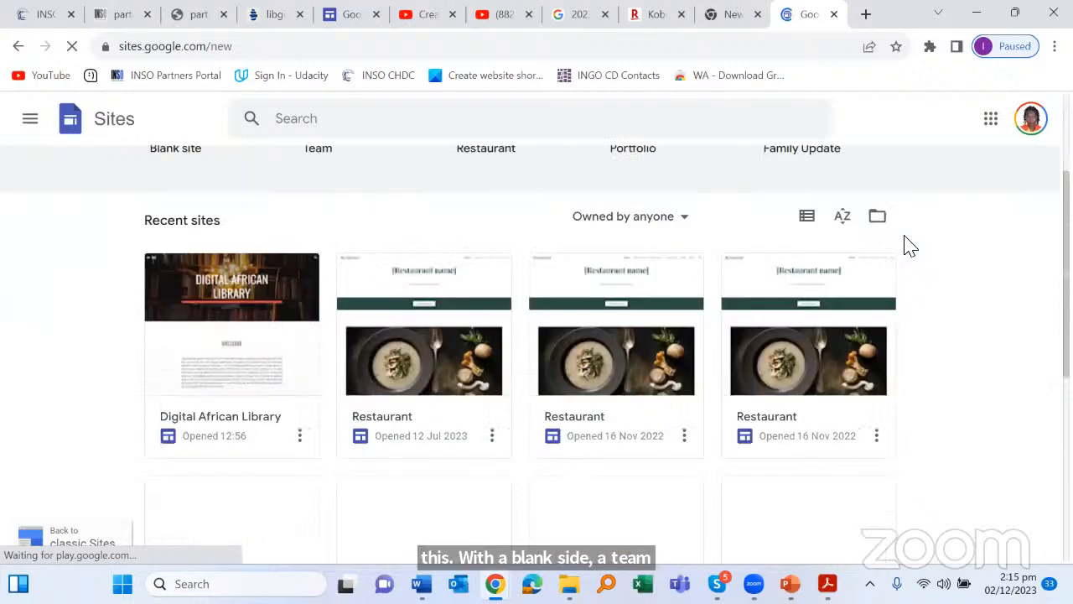
scroll(881, 193, "up", 2)
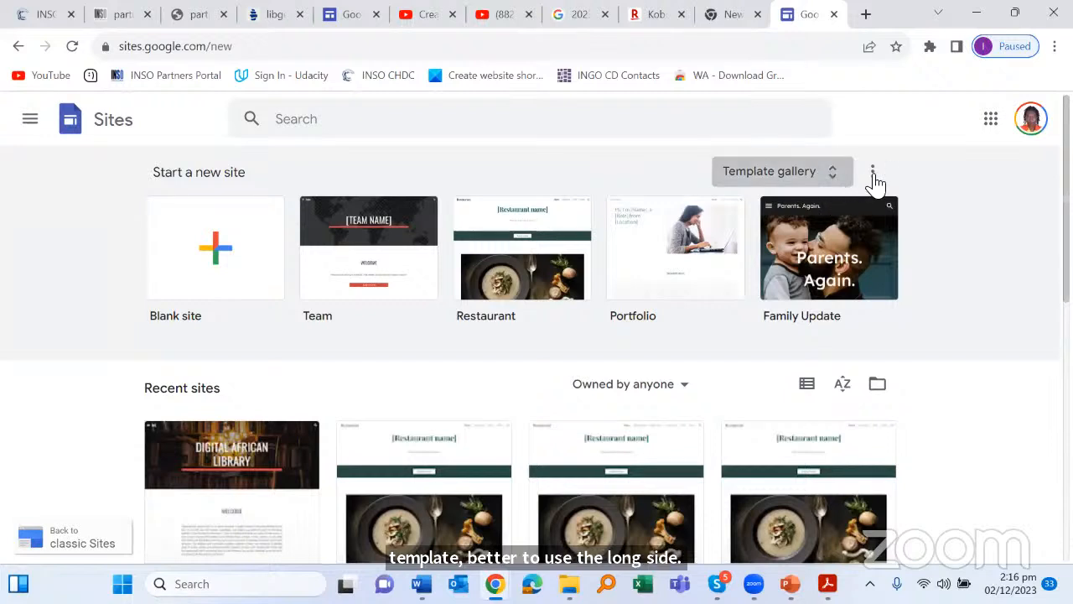
Step: Expand the template gallery and browse its Personal, Work, Small business and Education categories
left_click(831, 180)
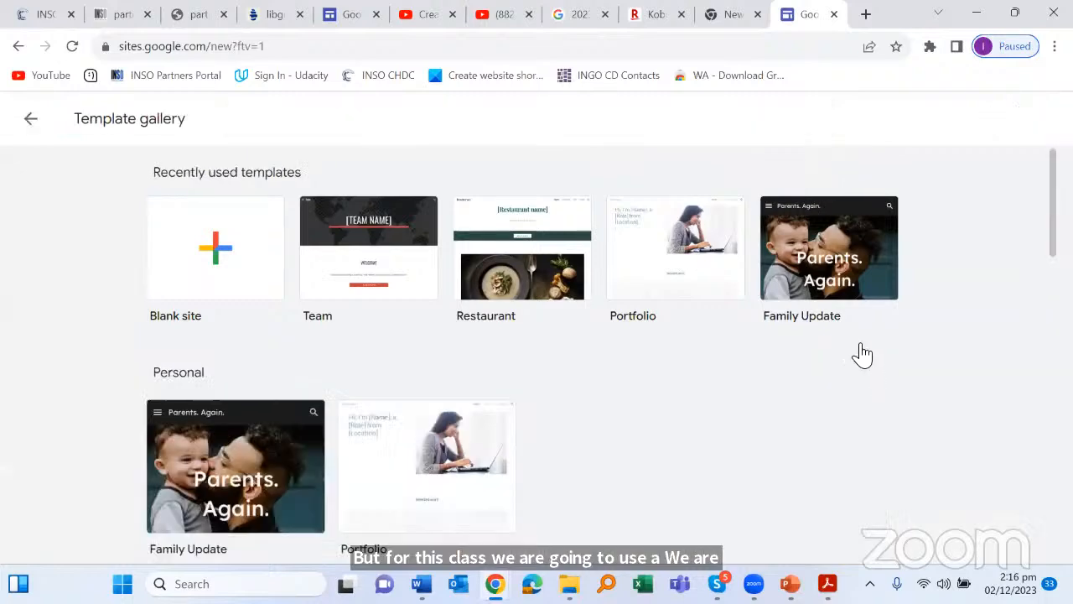
scroll(863, 342, "down", 4)
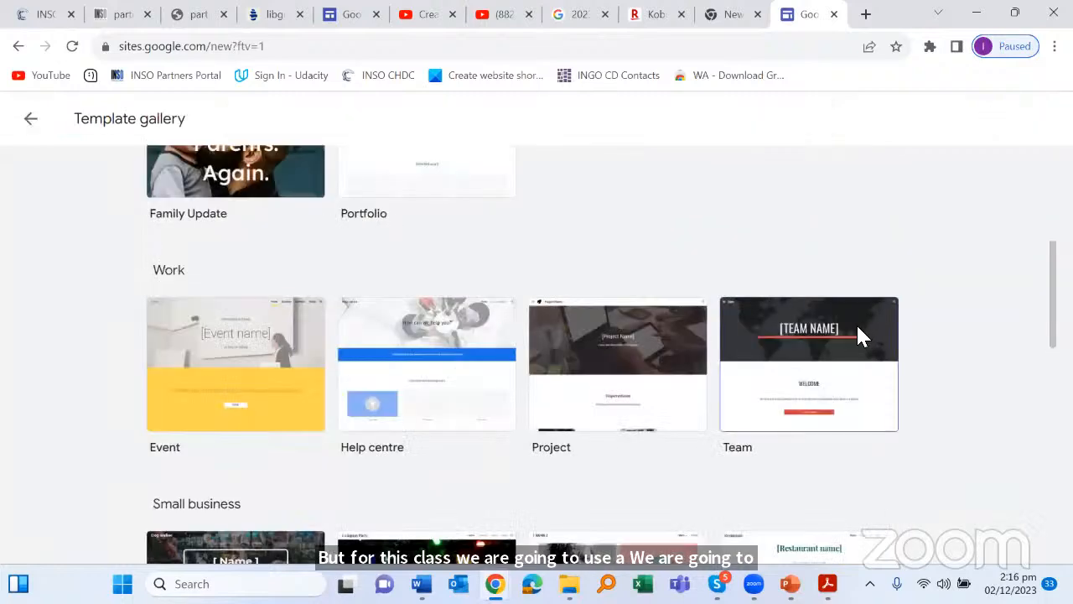
scroll(858, 335, "down", 2)
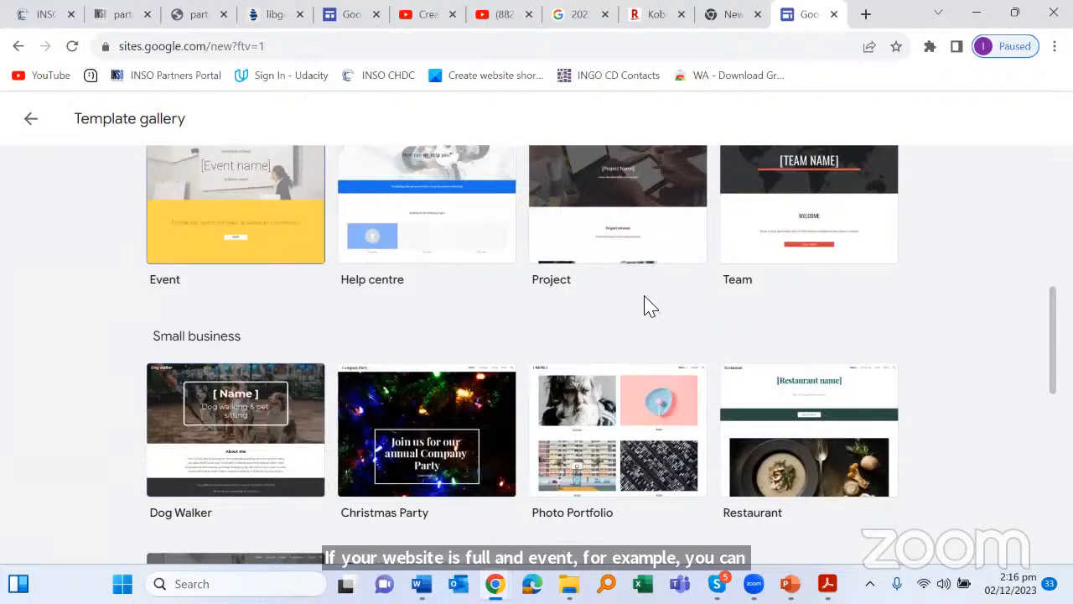
scroll(621, 181, "down", 3)
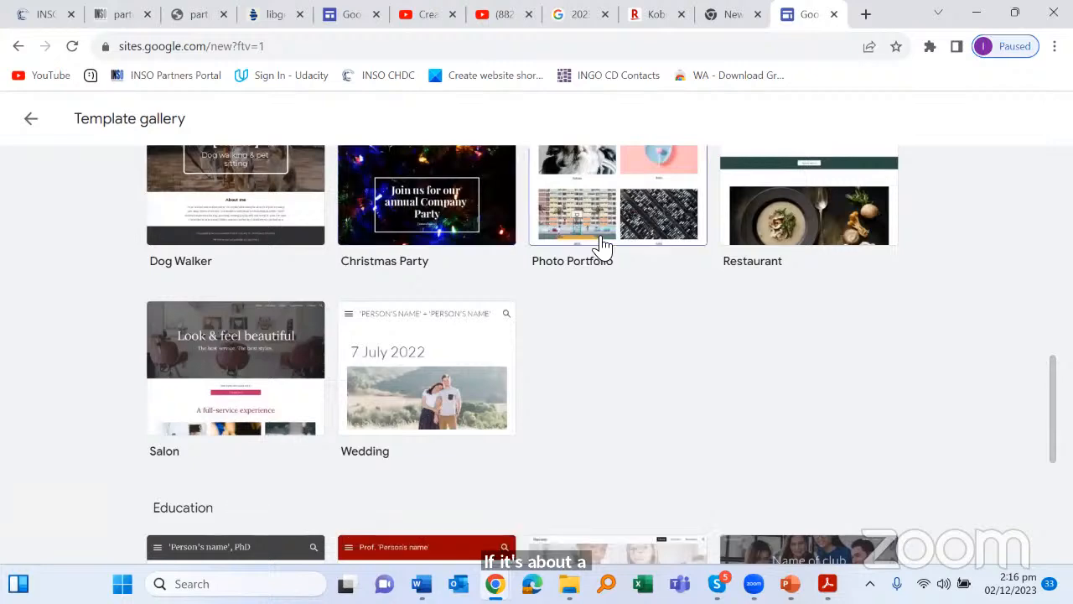
scroll(621, 216, "down", 1)
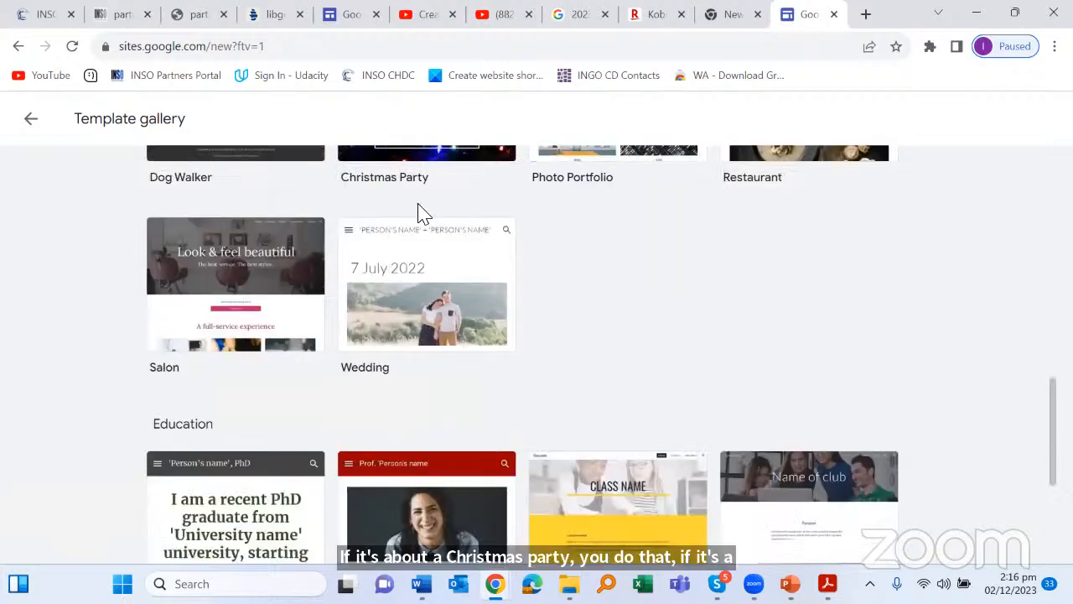
scroll(713, 337, "down", 3)
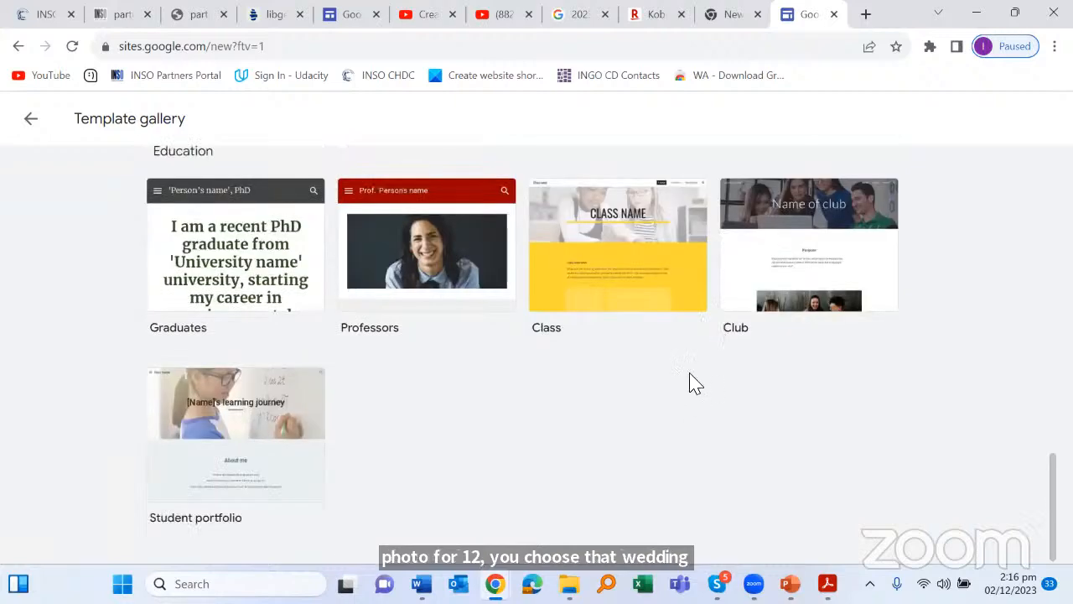
scroll(689, 379, "up", 3)
scroll(689, 348, "up", 10)
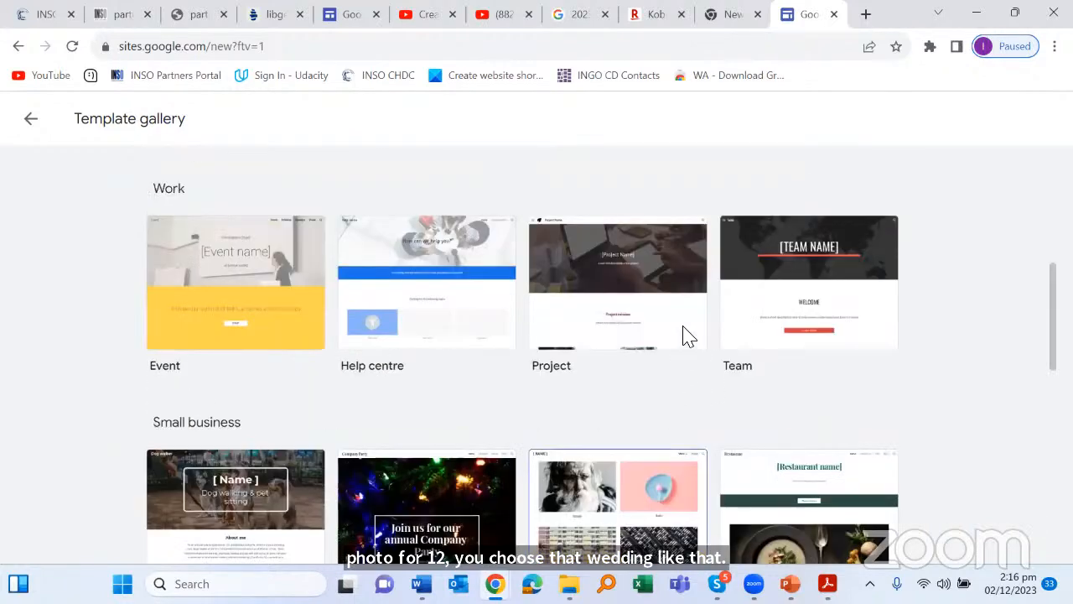
scroll(671, 348, "up", 8)
scroll(773, 444, "down", 2)
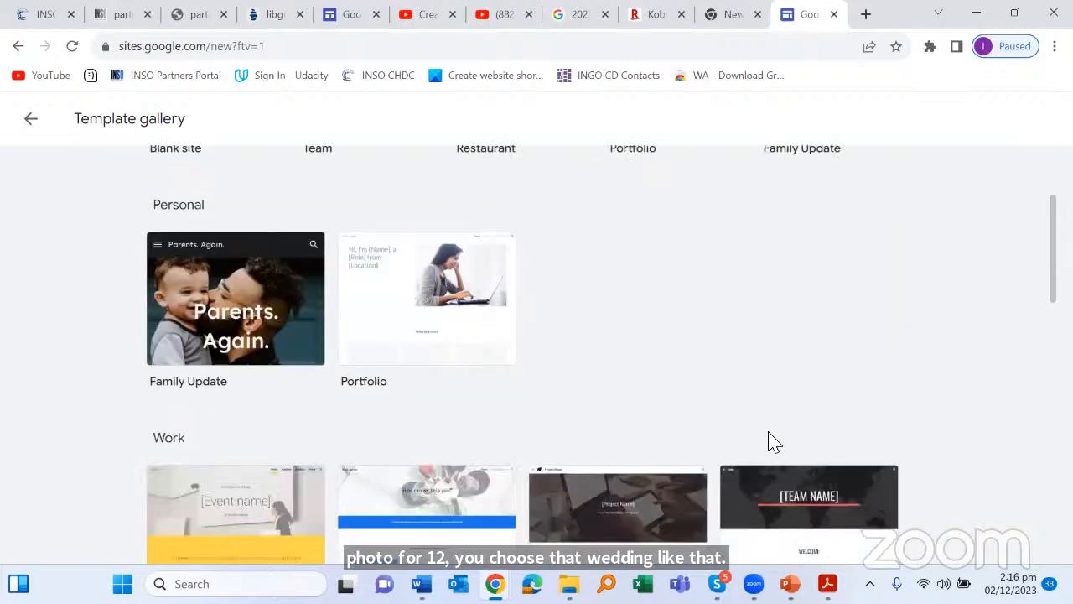
scroll(773, 443, "up", 2)
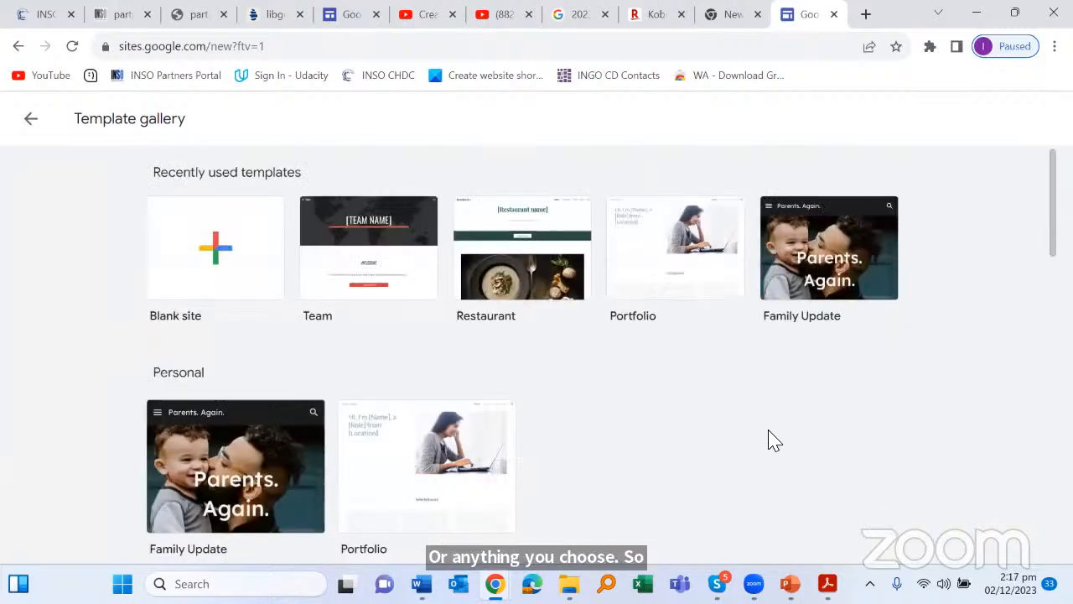
scroll(773, 438, "down", 2)
scroll(773, 439, "down", 3)
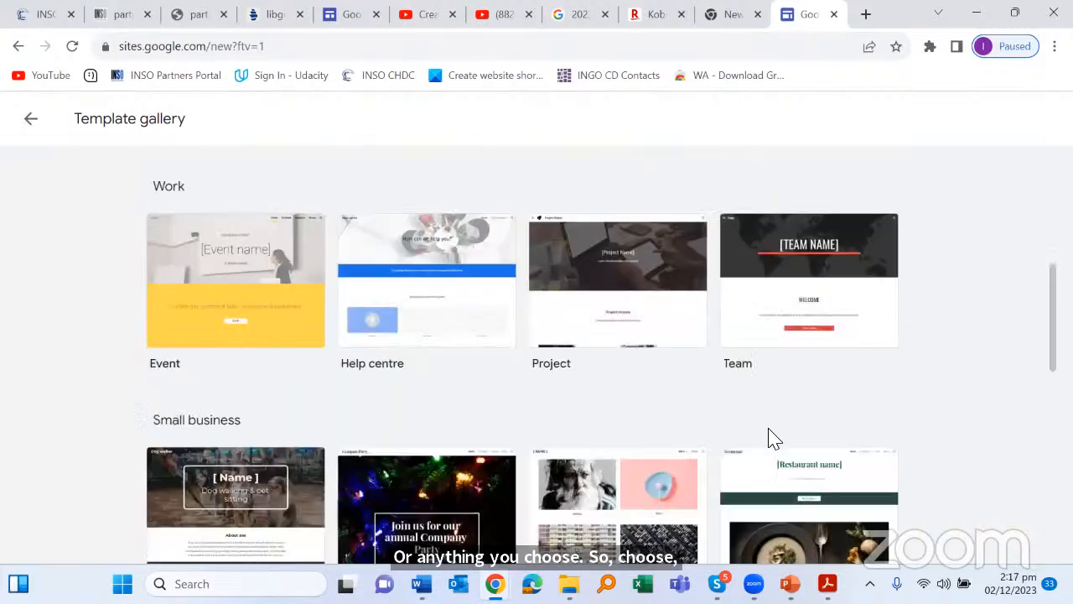
scroll(773, 439, "up", 5)
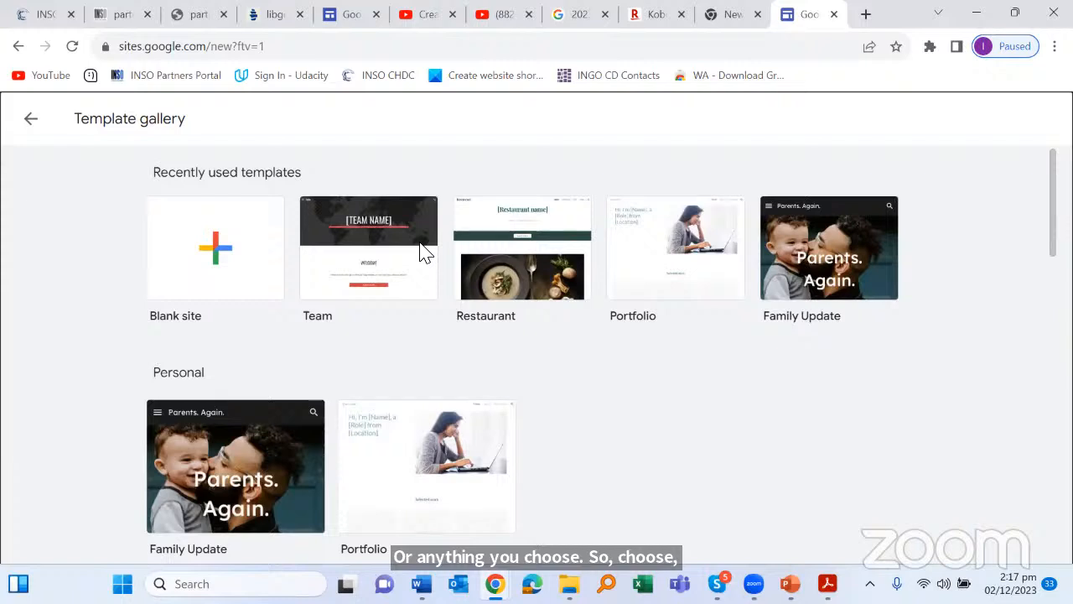
Step: Start a new site from the Team template and retype its site name as KNM Icecream
left_click(380, 263)
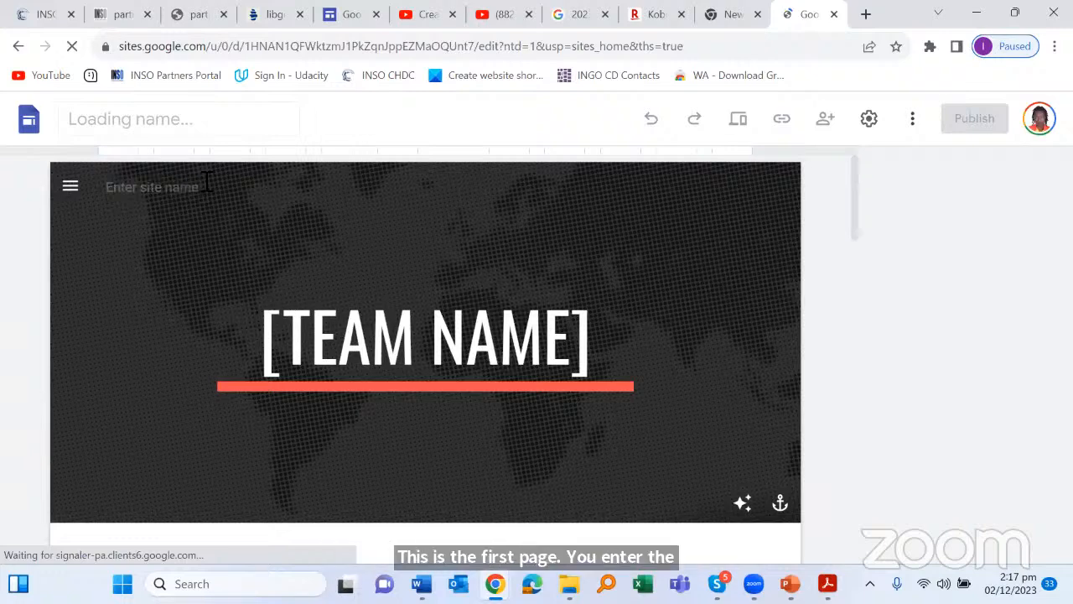
left_click(98, 190)
type("Team")
double_click(98, 189)
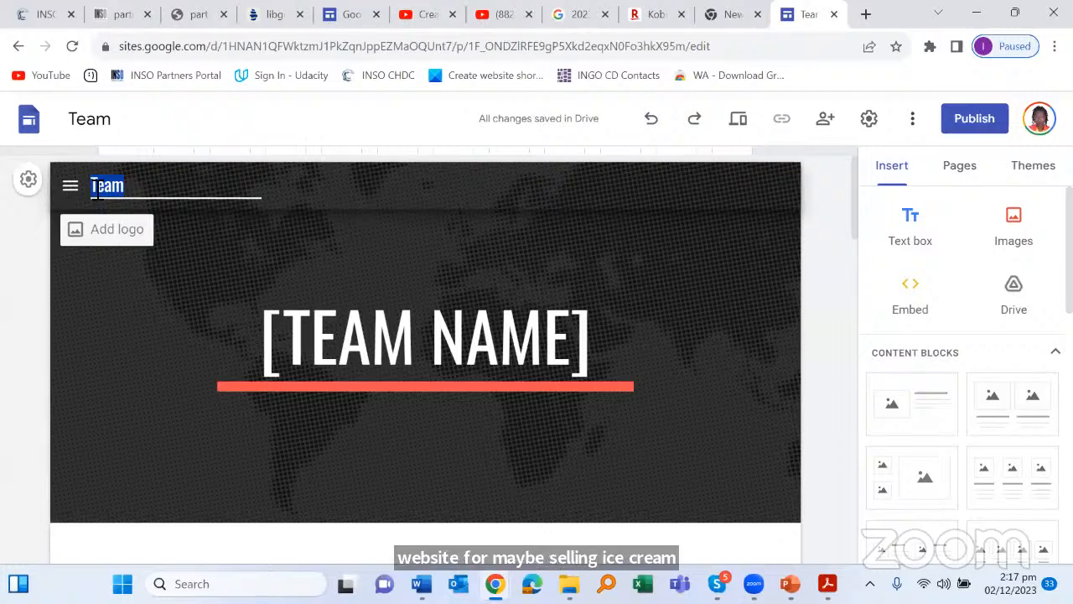
type("INM")
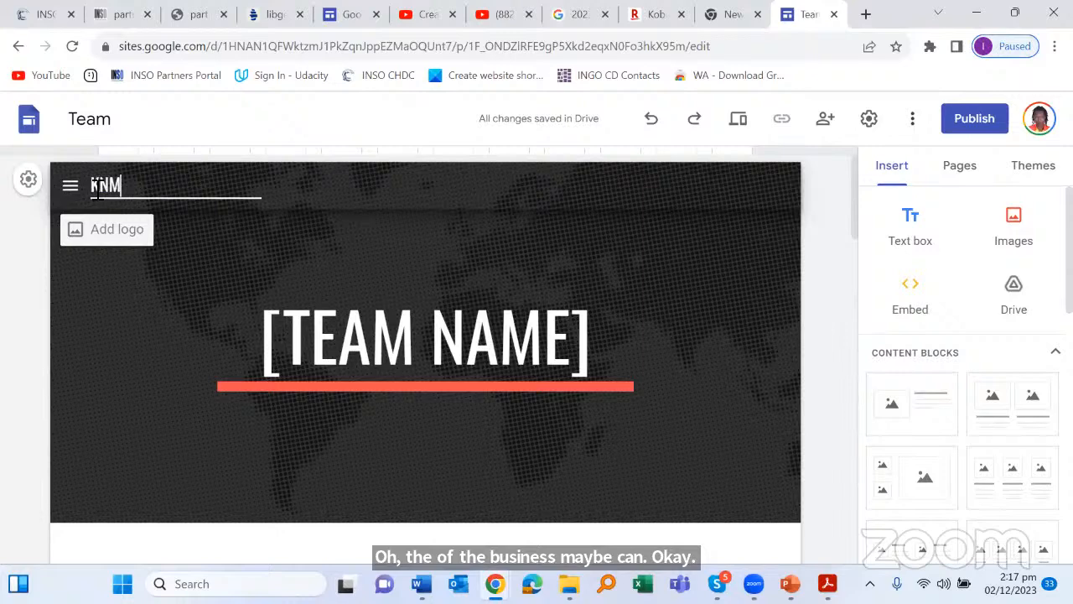
type(" Icecream")
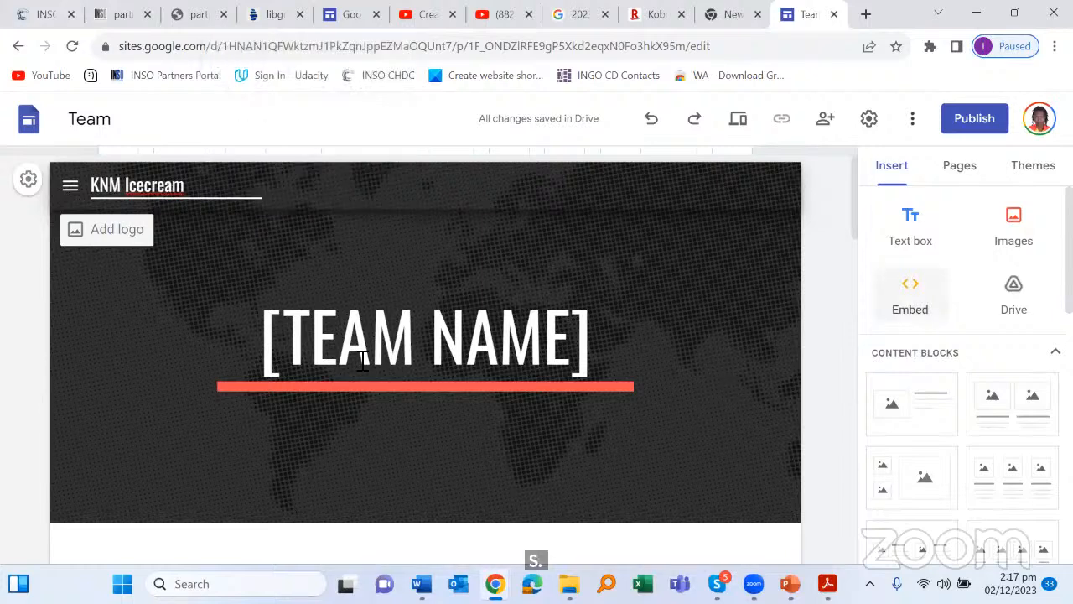
Step: Replace the [TEAM NAME] header title with TASTE THE DIFFERENCE
left_click(406, 334)
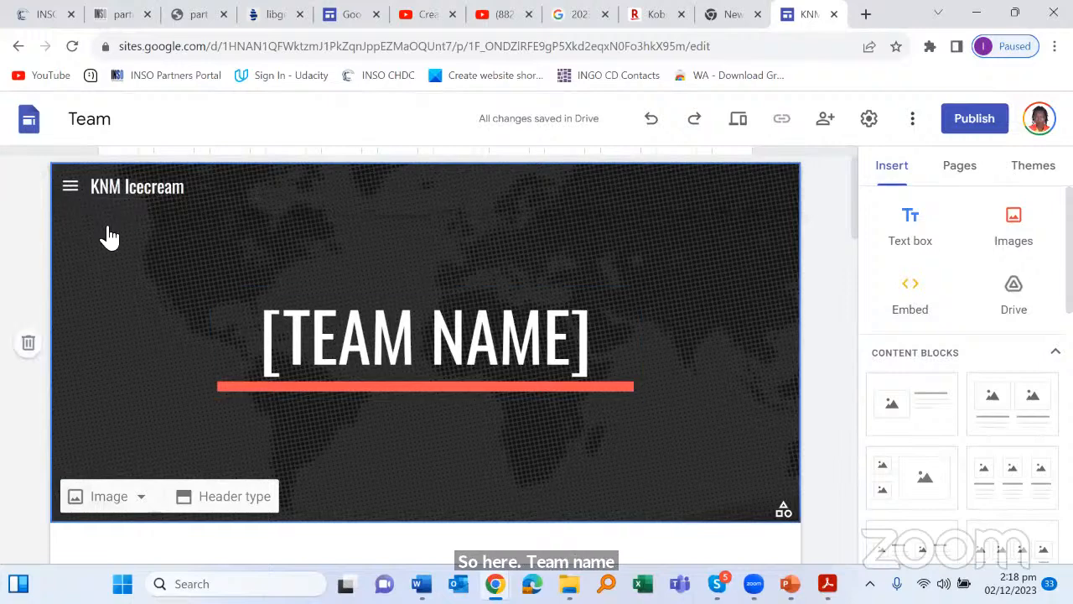
mouse_move(107, 230)
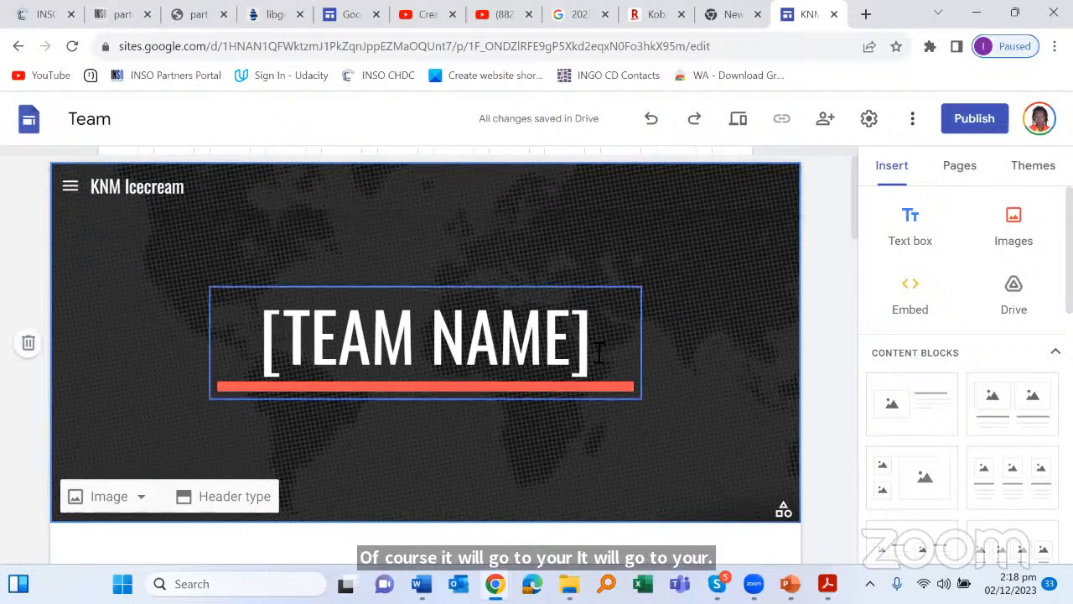
scroll(598, 351, "down", 1)
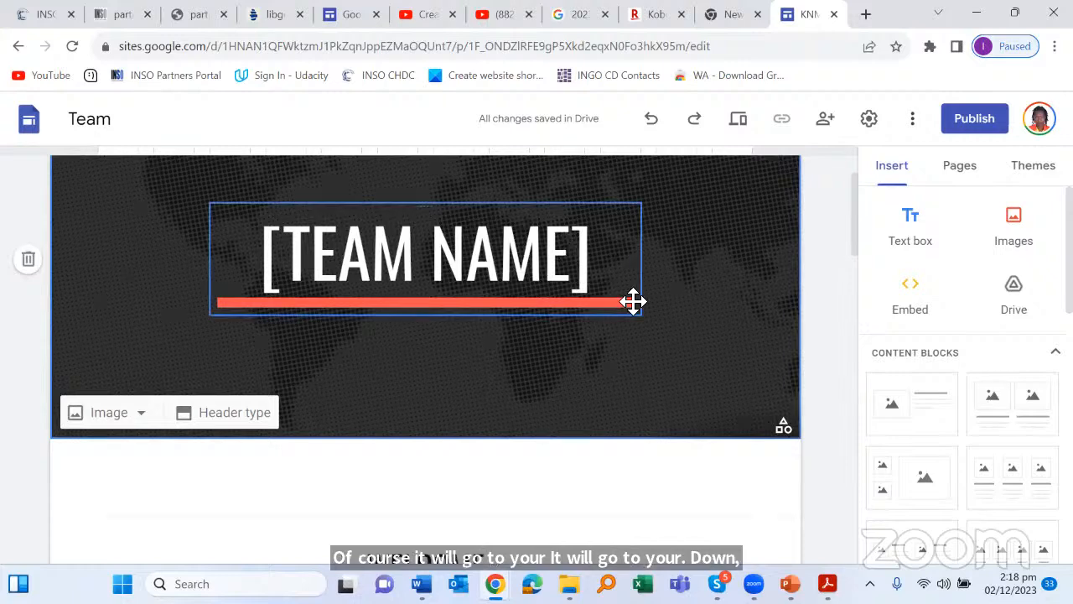
left_click(600, 346)
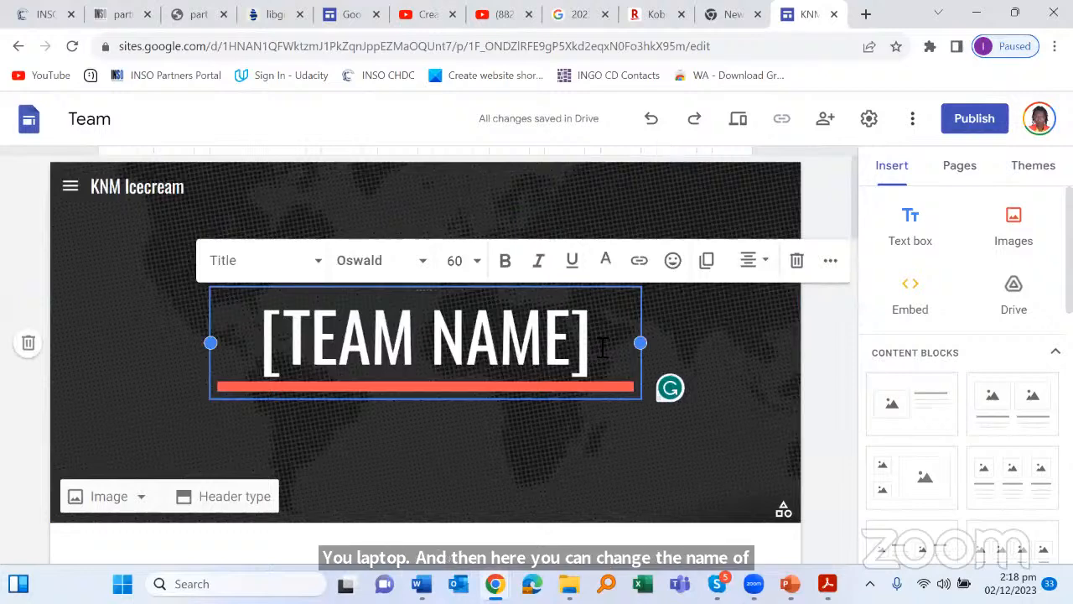
key("ctrl+a")
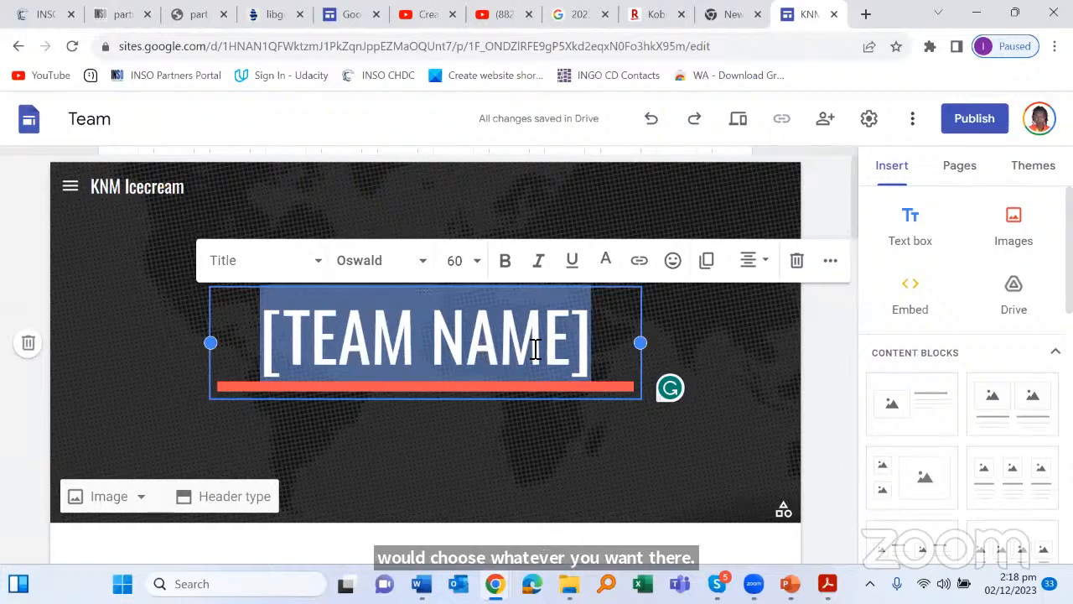
type("H")
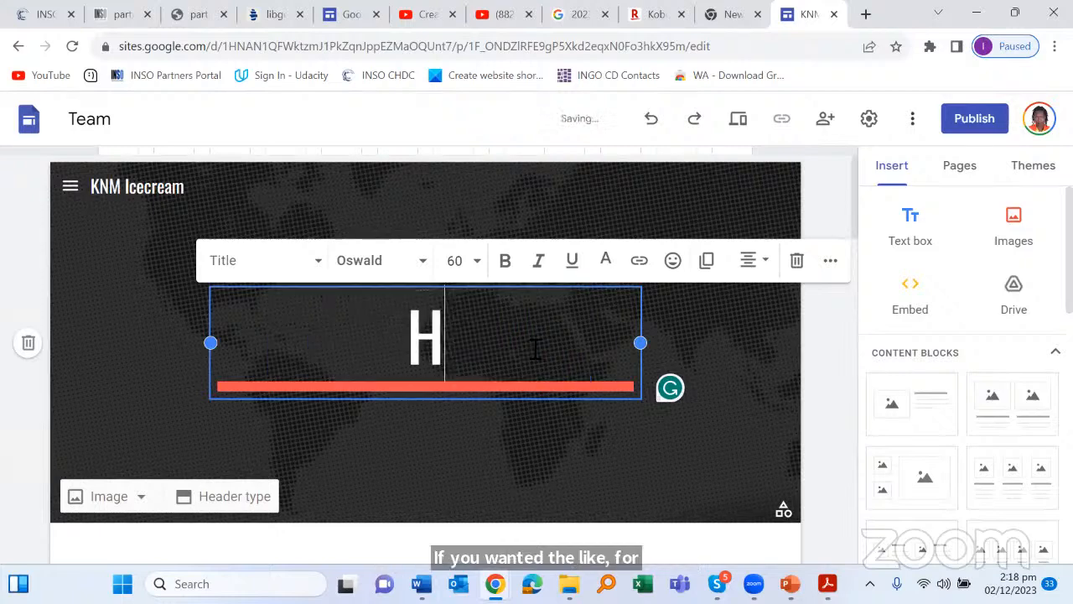
type("OME")
key("BackSpace")
key("BackSpace")
key("BackSpace")
key("BackSpace")
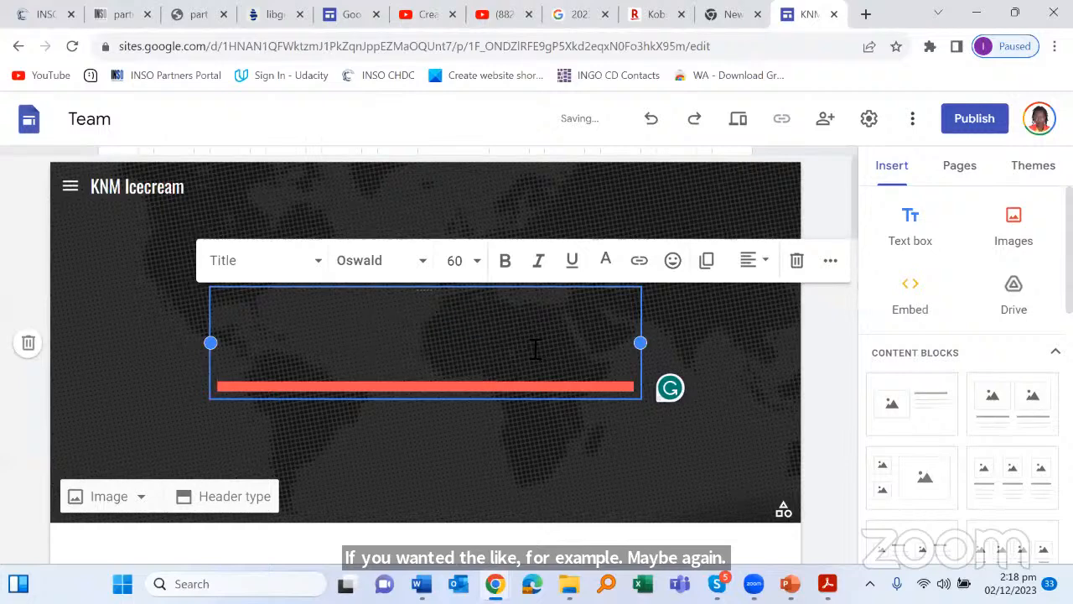
type("TAS")
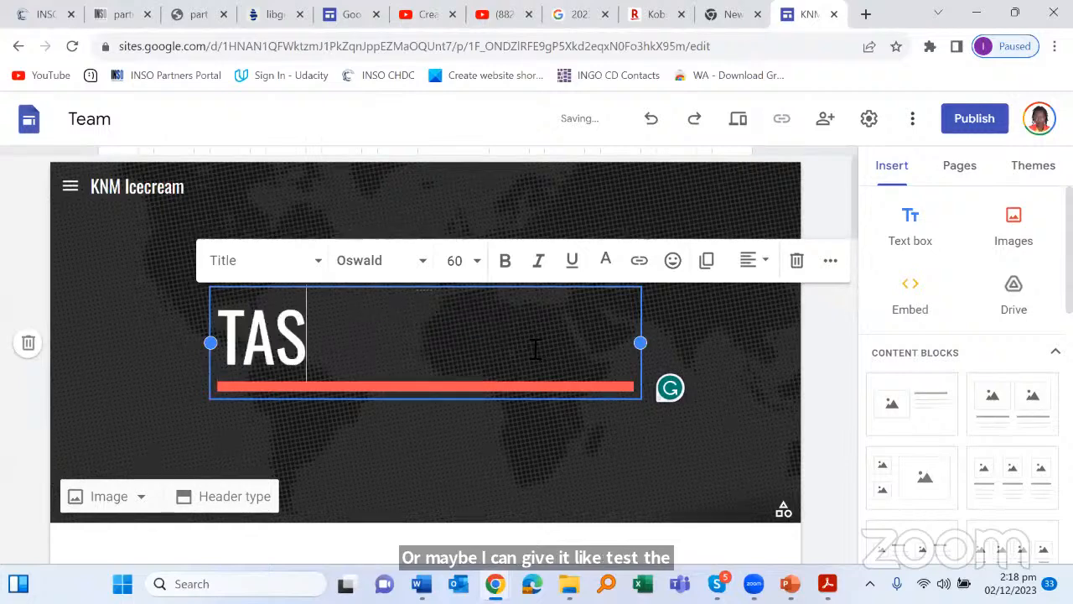
type("TE THE")
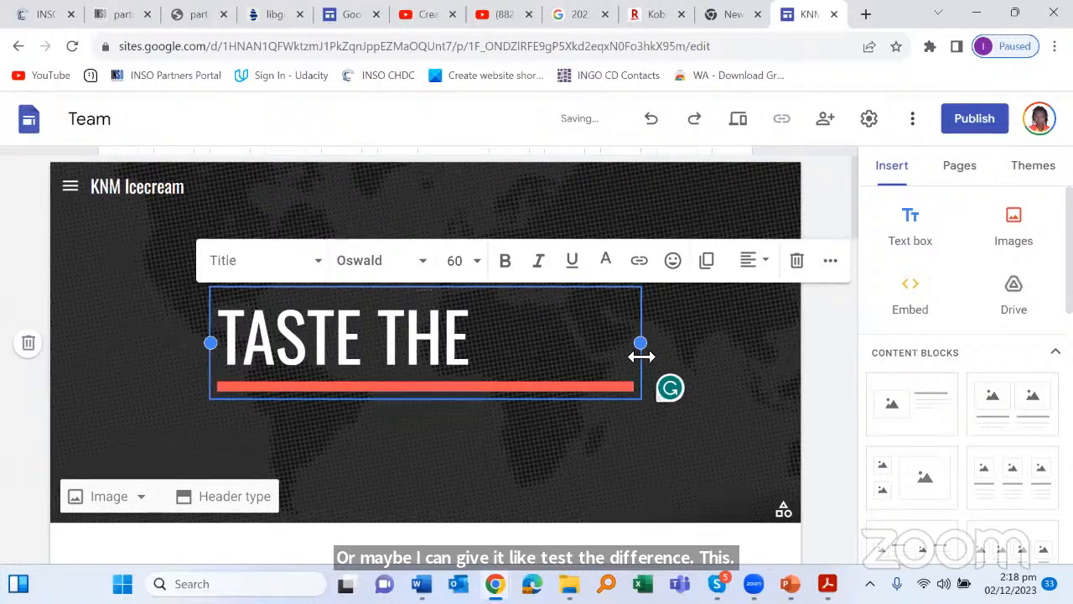
type("DIFFERENCE")
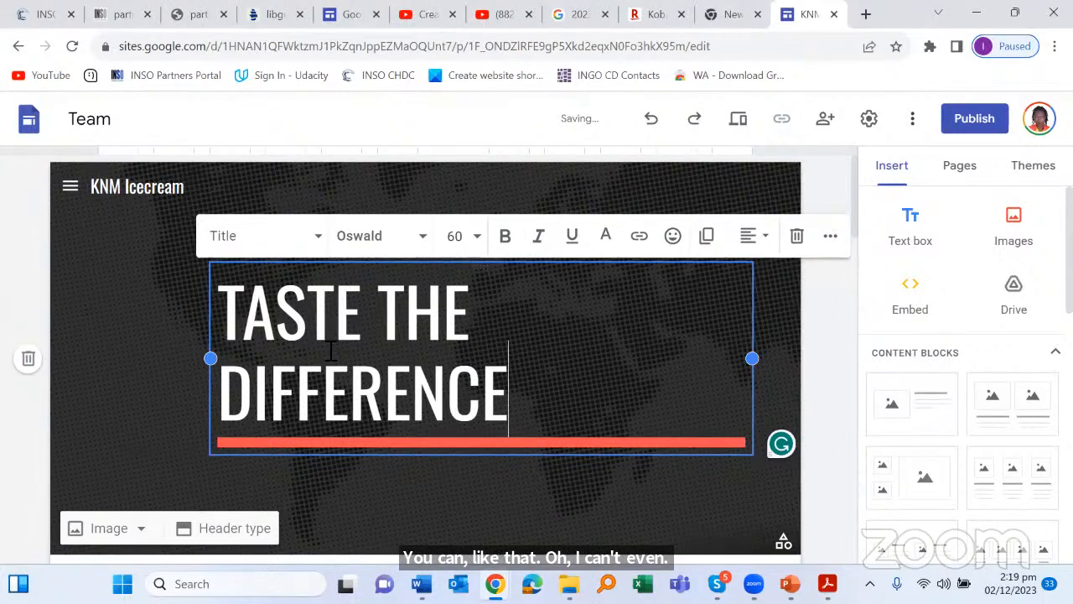
Step: Set the title to font size 30 and indent it two steps to the right
left_click(477, 236)
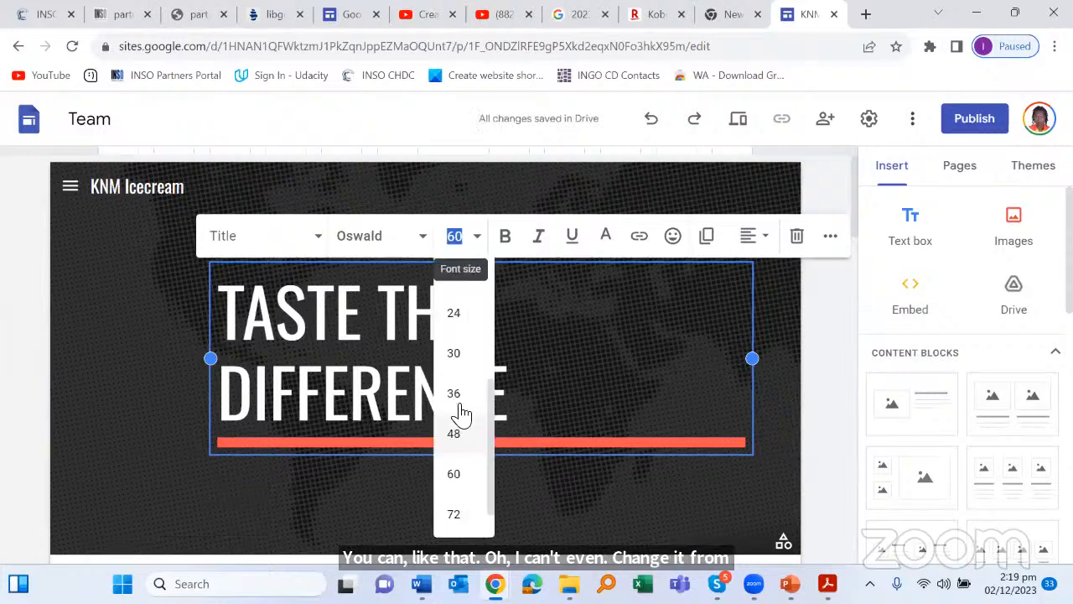
scroll(465, 424, "down", 1)
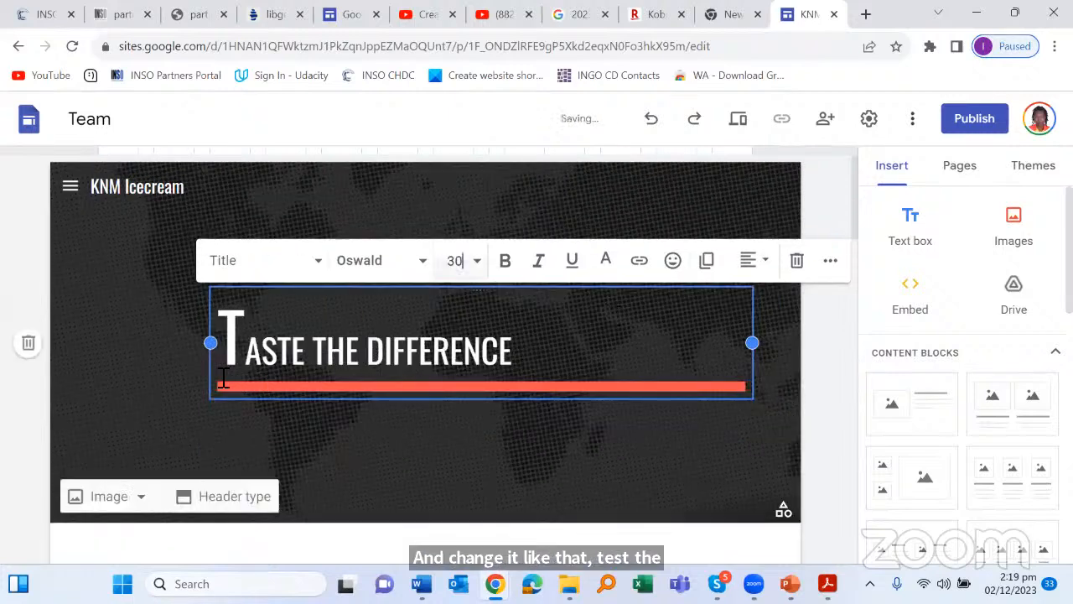
left_click(333, 293)
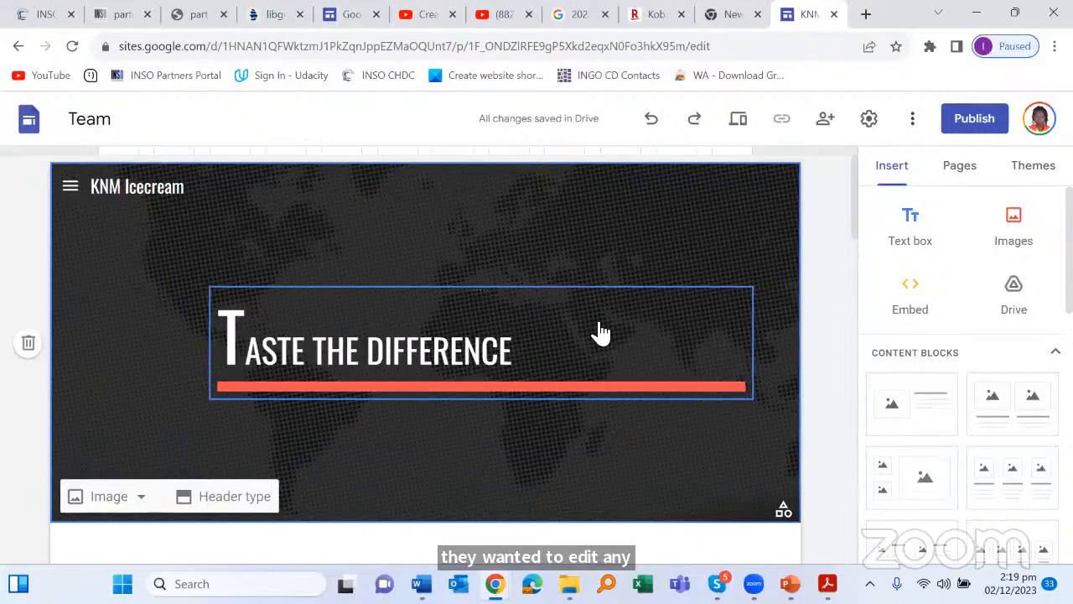
left_click(630, 313)
left_click(626, 305)
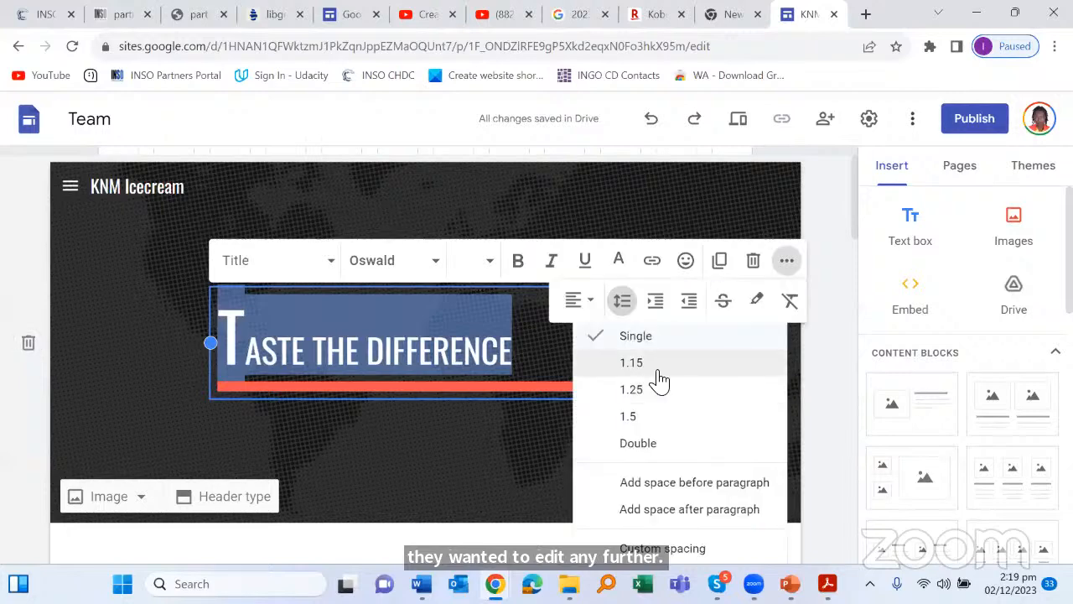
left_click(658, 309)
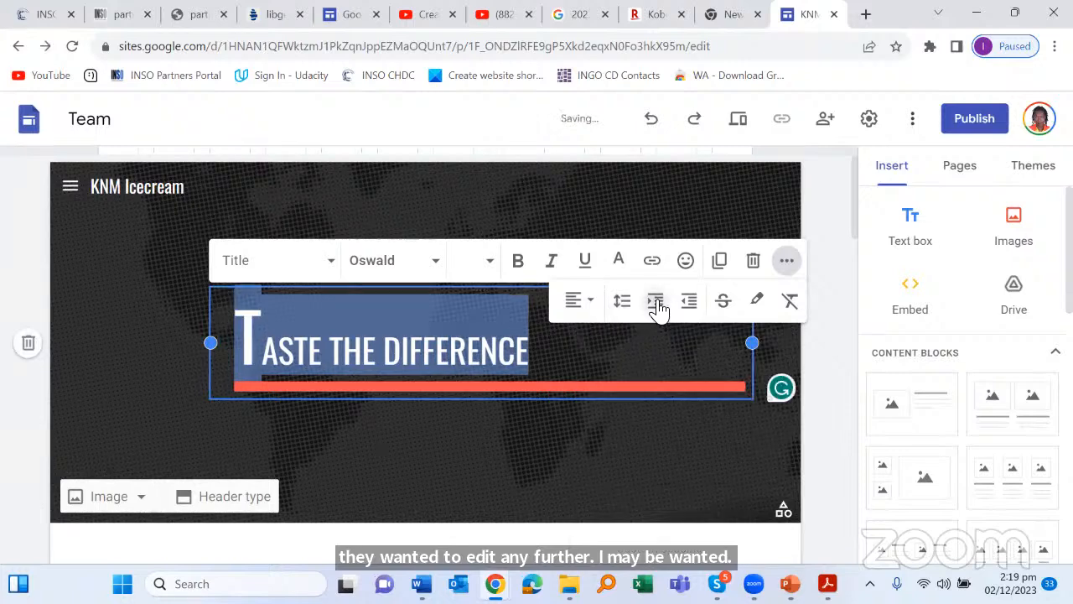
left_click(531, 279)
scroll(531, 279, "down", 5)
scroll(472, 324, "up", 1)
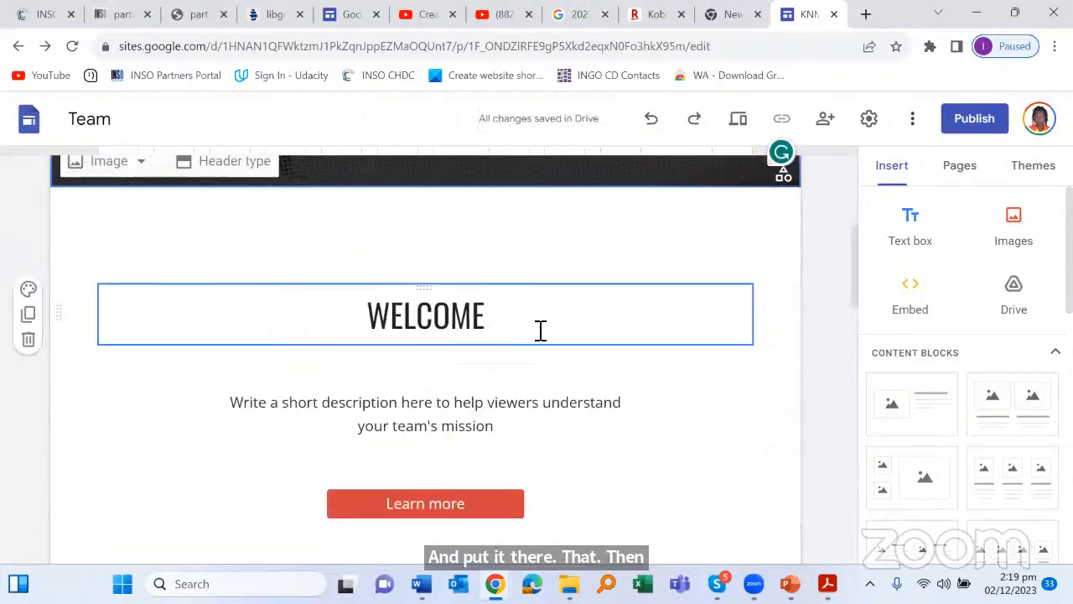
scroll(541, 330, "down", 2)
scroll(556, 240, "up", 2)
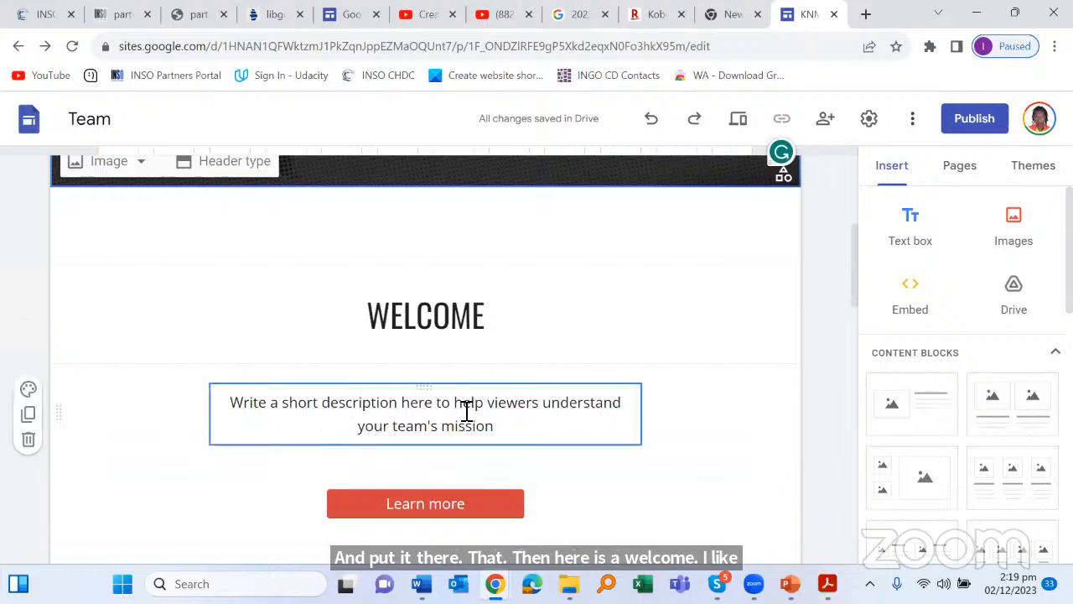
left_click(517, 430)
left_click_drag(520, 431, 233, 409)
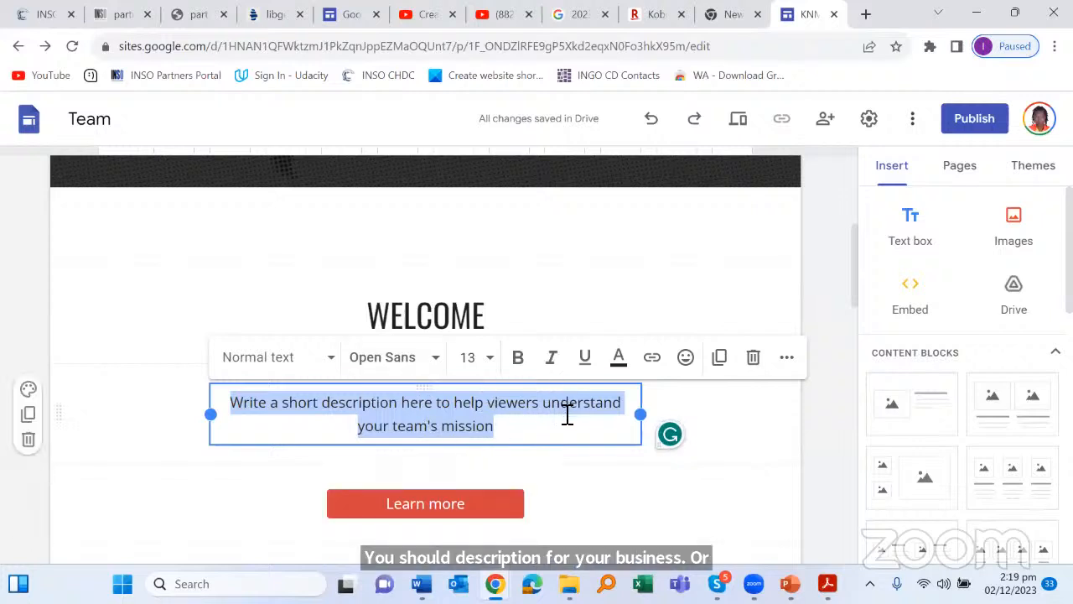
scroll(567, 415, "down", 4)
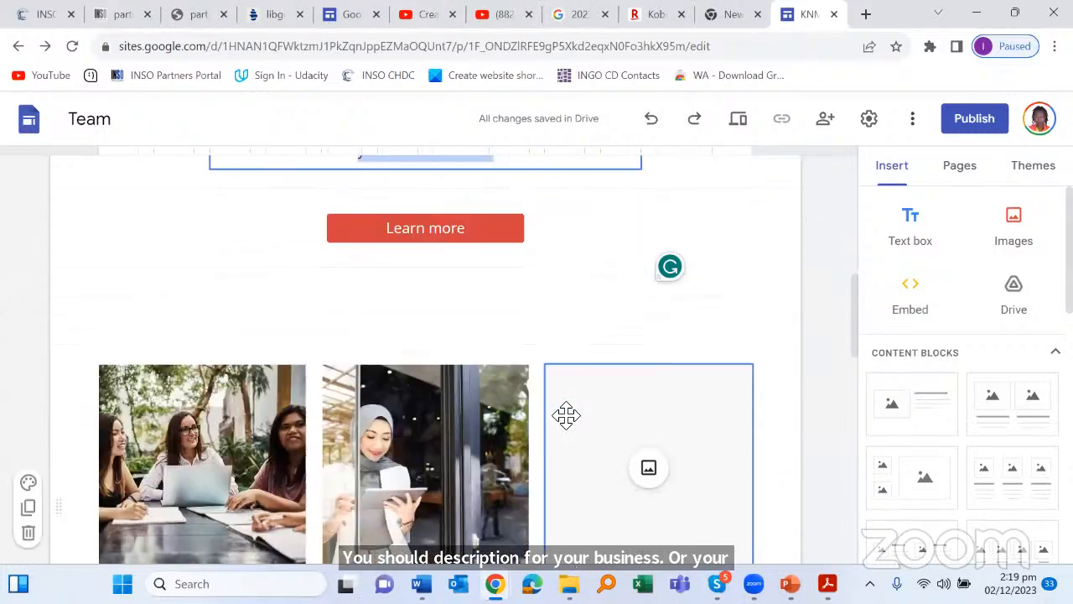
scroll(338, 378, "down", 3)
left_click(216, 254)
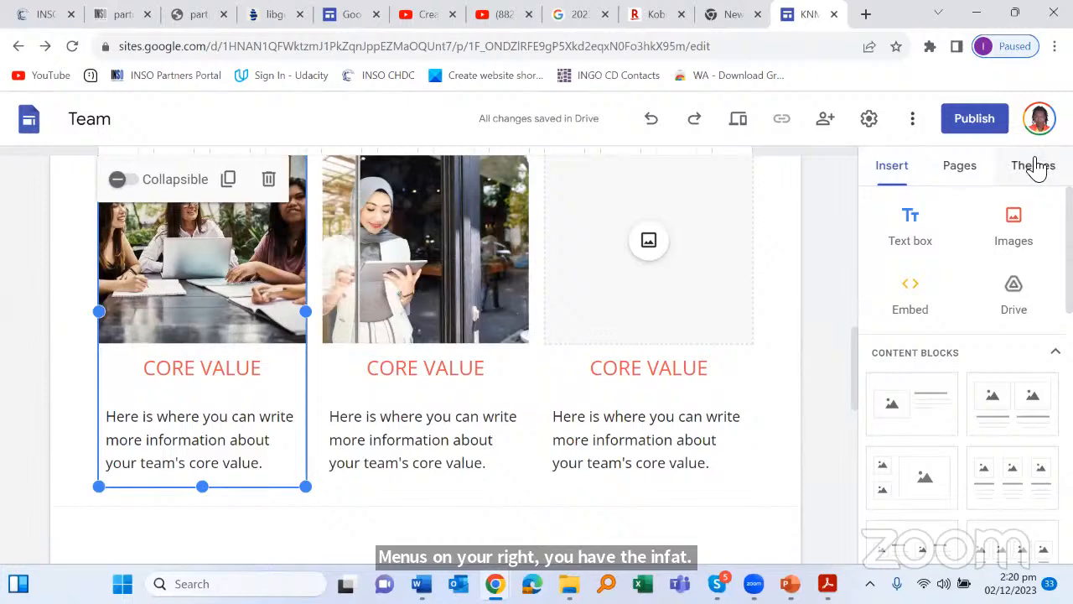
scroll(558, 260, "up", 6)
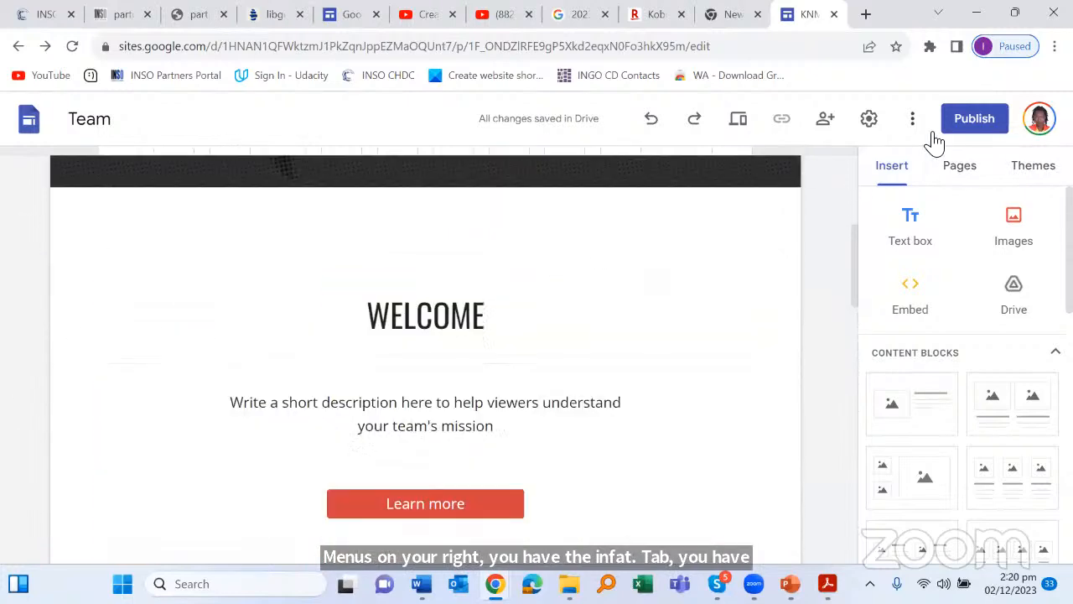
Step: Apply the Simple theme to the KNM Icecream site
left_click(1033, 165)
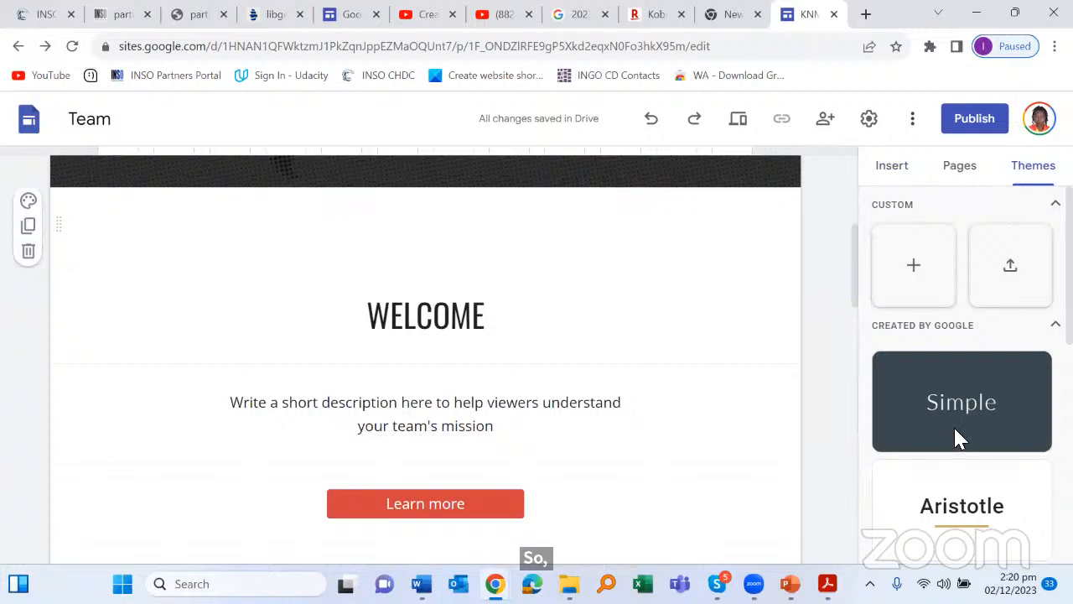
scroll(981, 369, "down", 2)
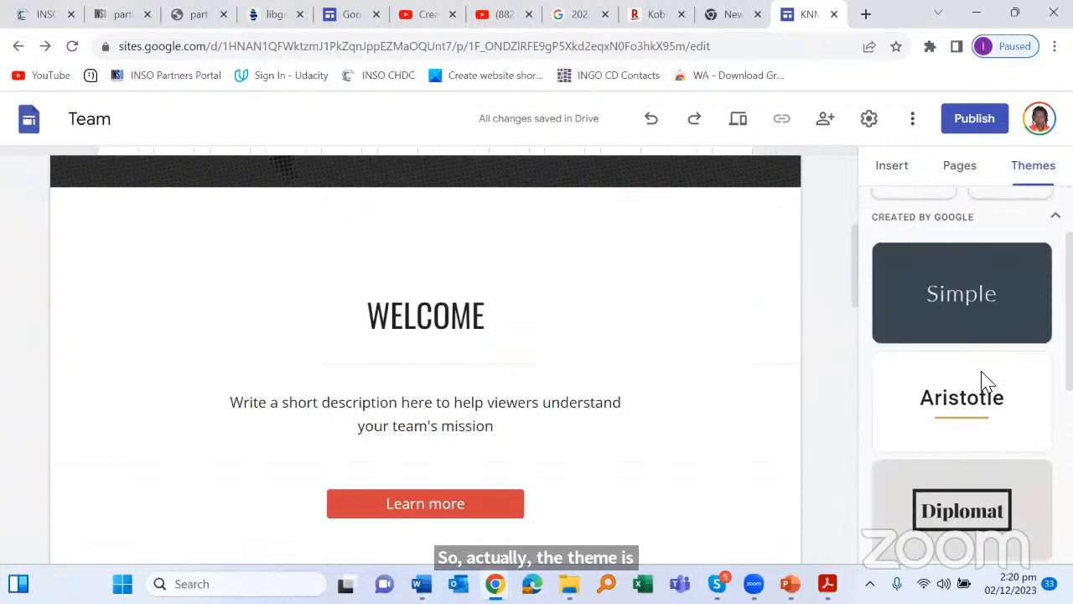
scroll(986, 377, "down", 4)
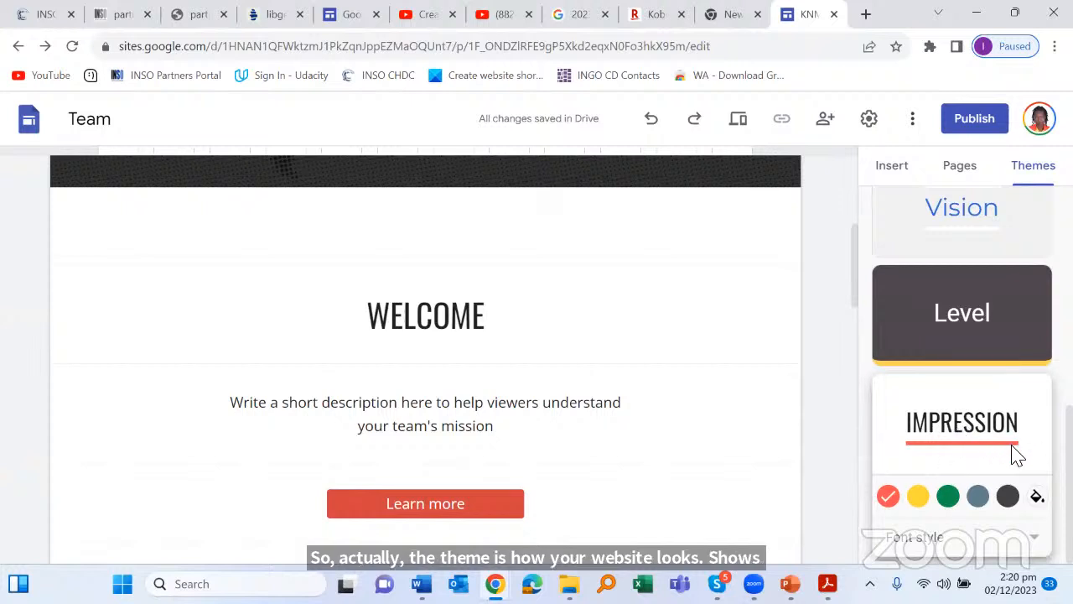
scroll(1016, 434, "up", 5)
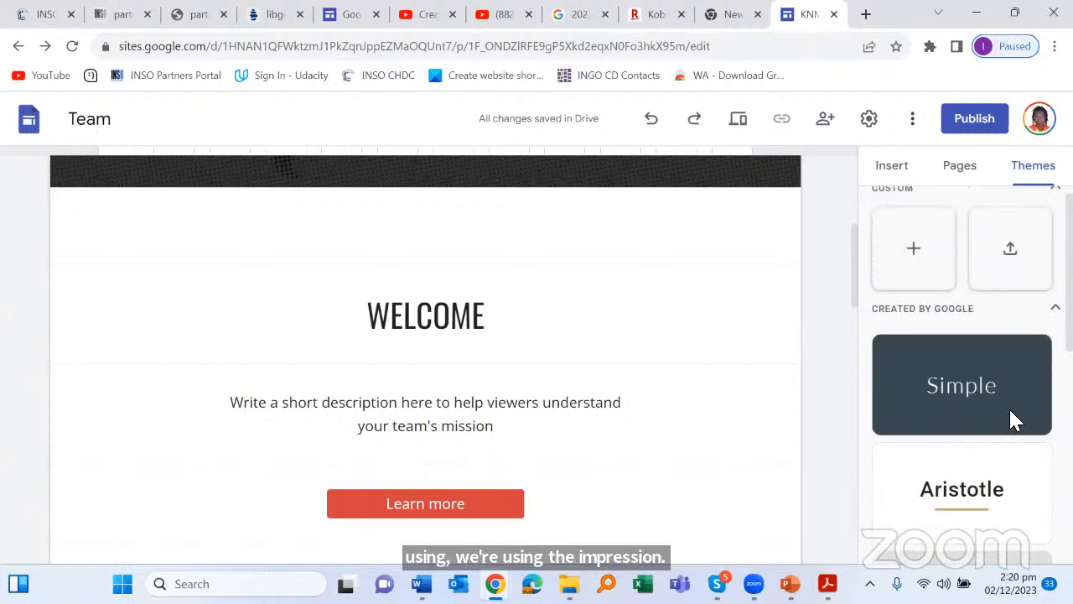
scroll(1014, 386, "down", 1)
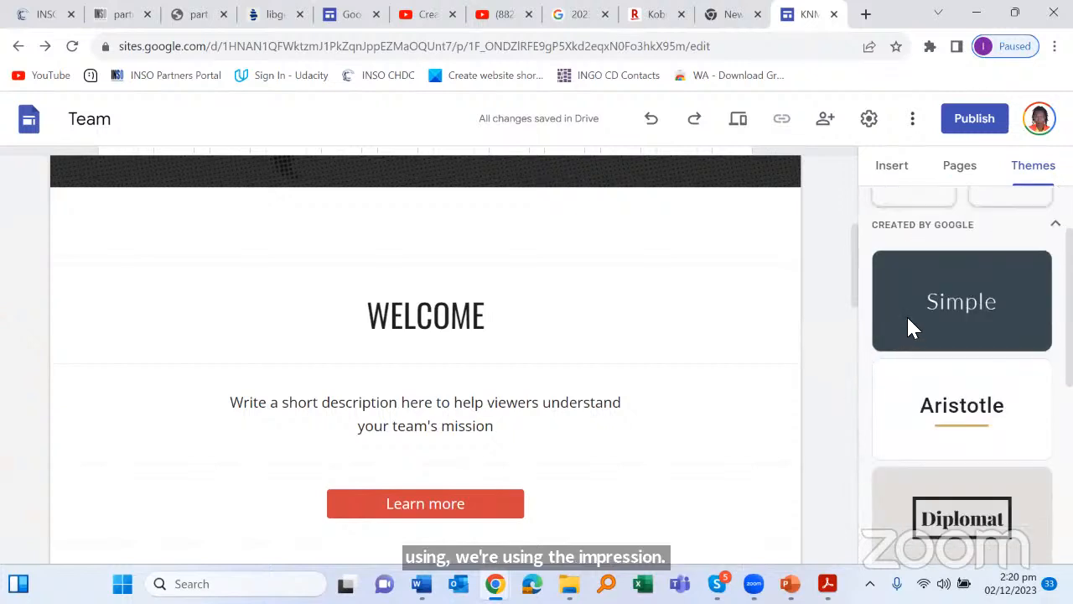
left_click(937, 307)
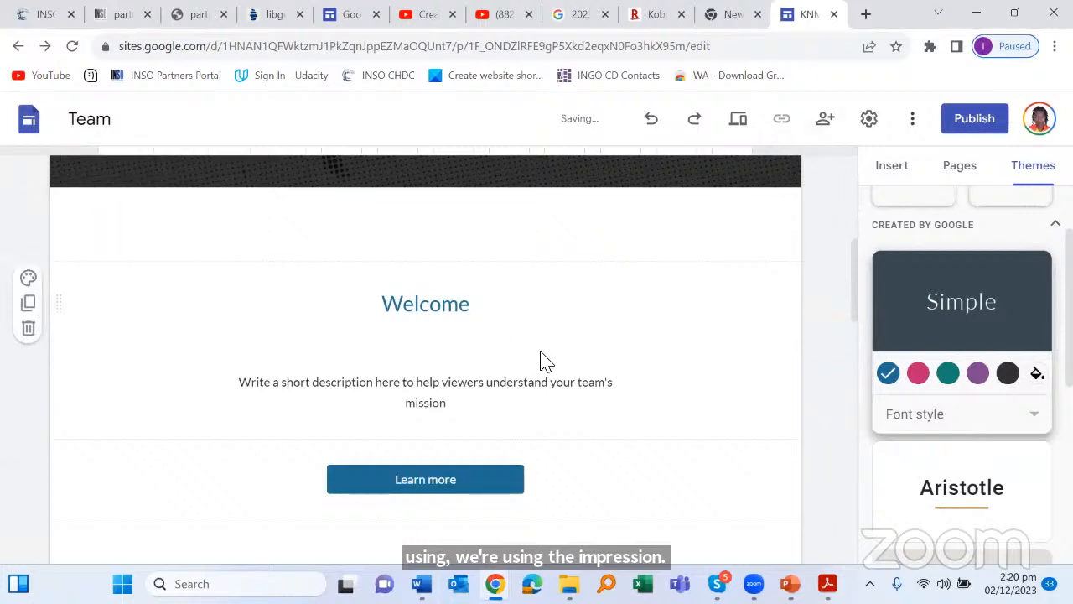
scroll(549, 358, "up", 1)
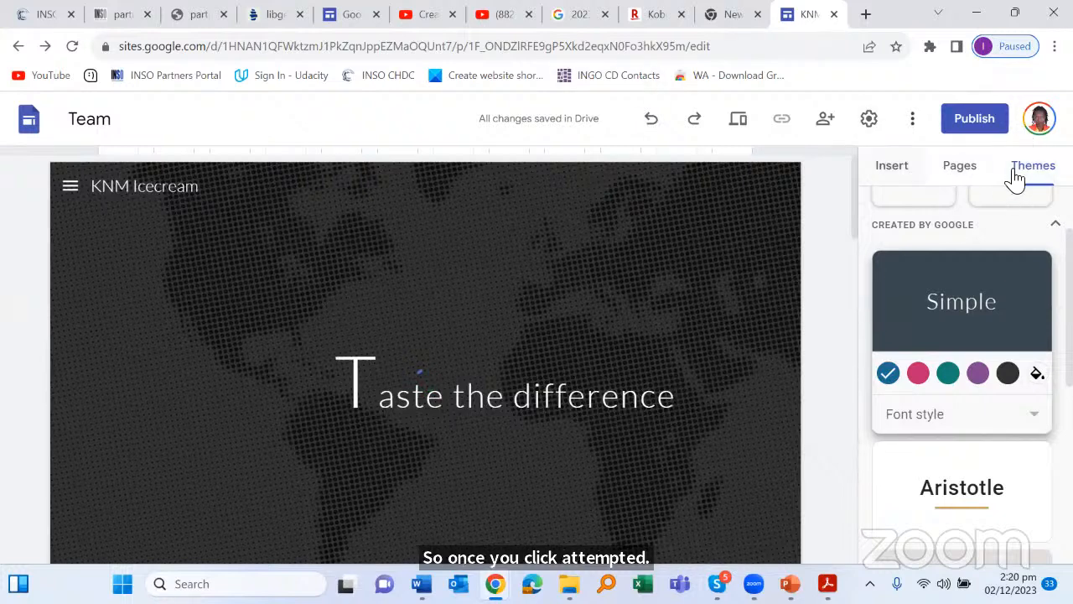
scroll(999, 394, "down", 3)
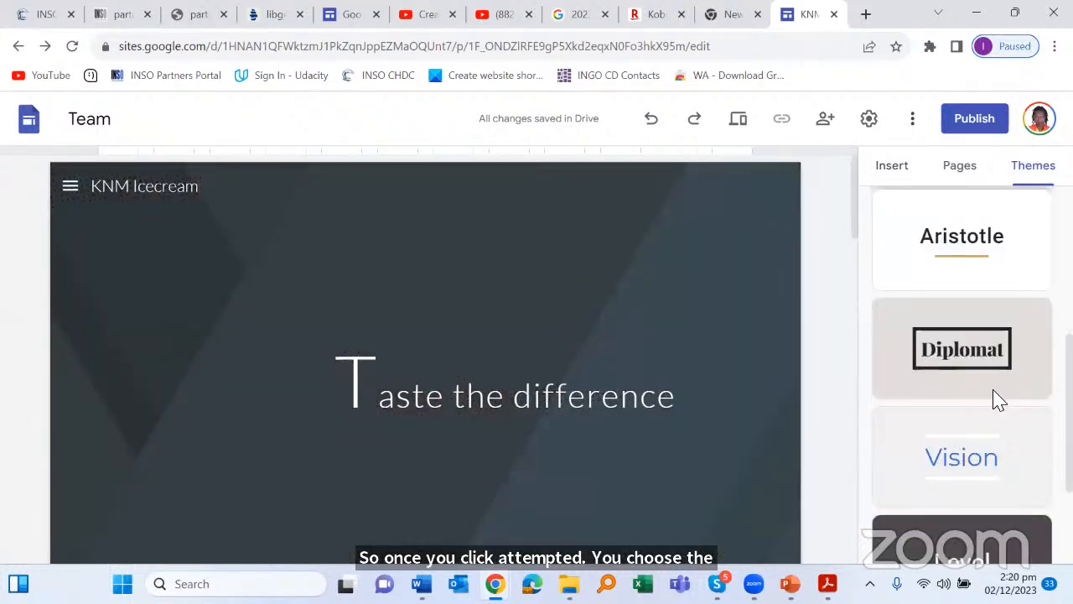
Step: Preview the Diplomat theme on the page, then switch the site back to Simple
left_click(960, 354)
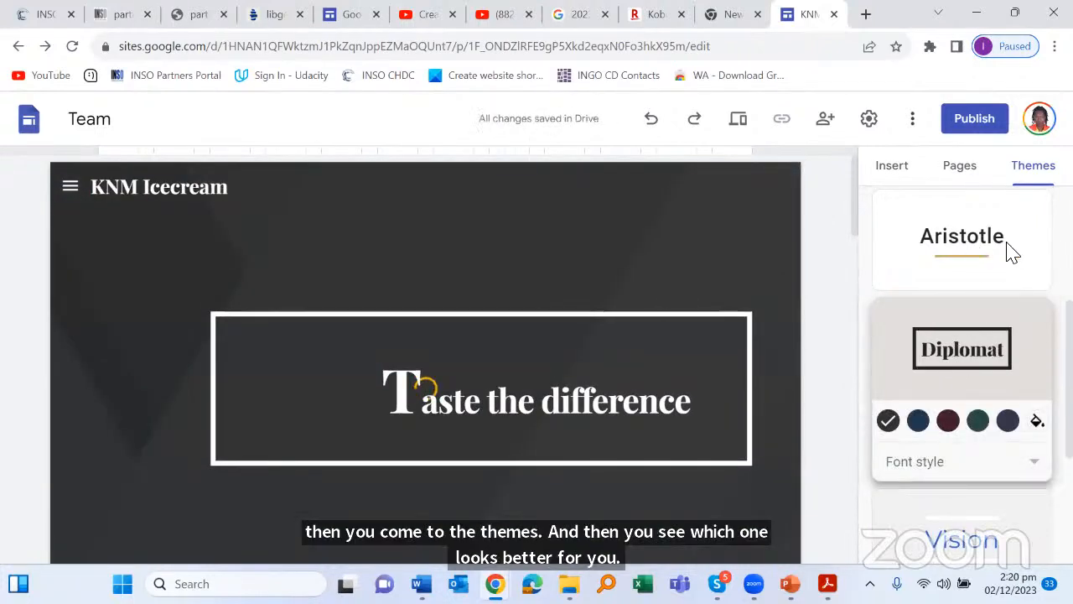
scroll(475, 319, "down", 3)
scroll(499, 304, "down", 5)
scroll(506, 294, "up", 7)
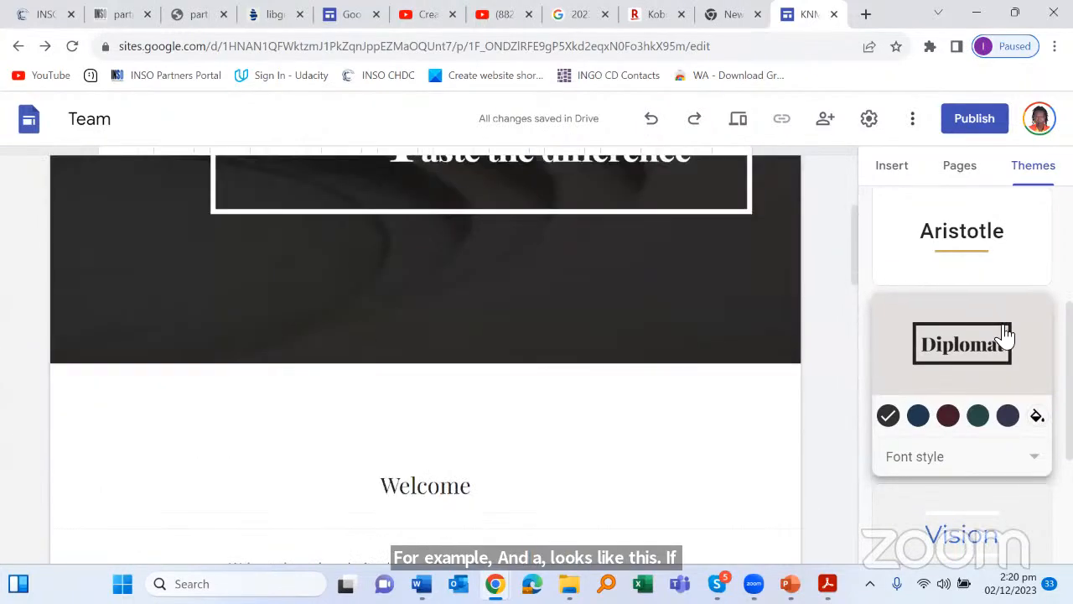
scroll(1007, 327, "down", 3)
scroll(1006, 307, "up", 3)
scroll(1006, 305, "down", 3)
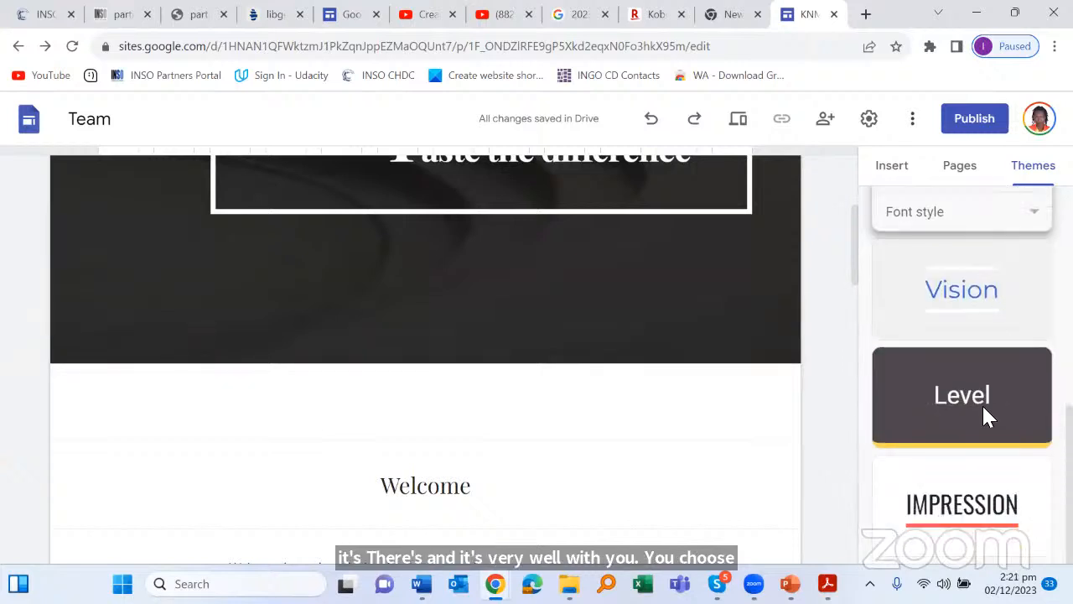
scroll(983, 394, "up", 5)
left_click(975, 379)
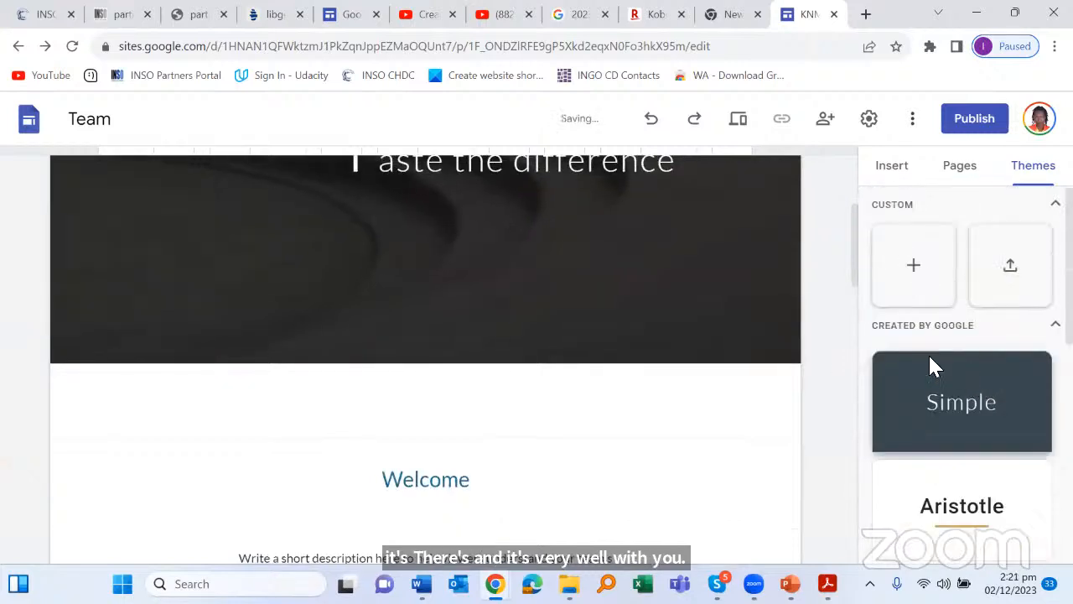
scroll(545, 314, "down", 10)
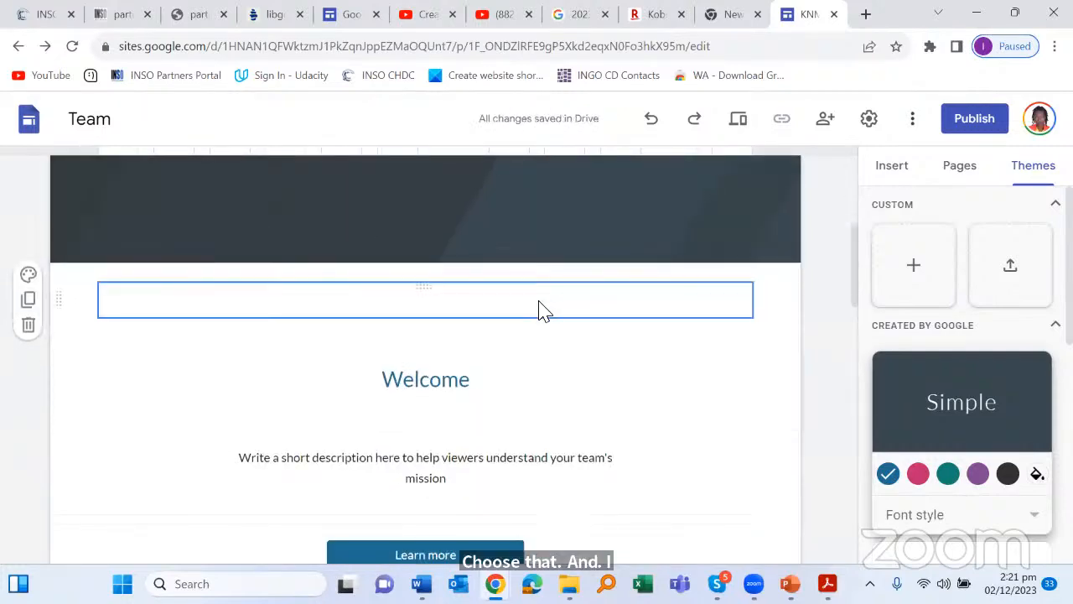
scroll(549, 403, "down", 2)
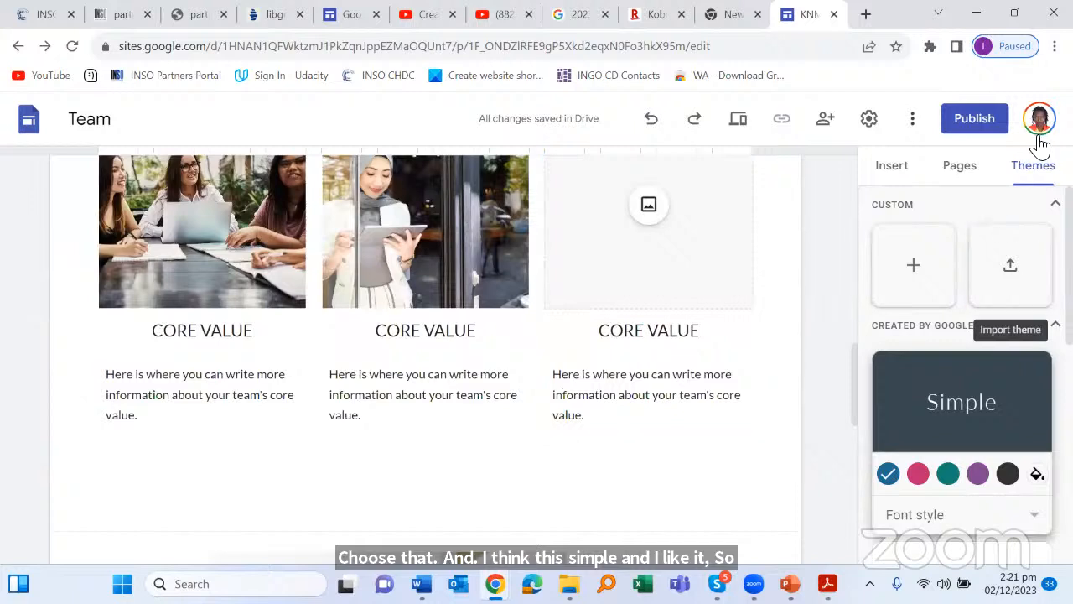
Step: Show the Insert panel and browse blocks like Table of contents, Button, Divider, Social links and Map
left_click(890, 170)
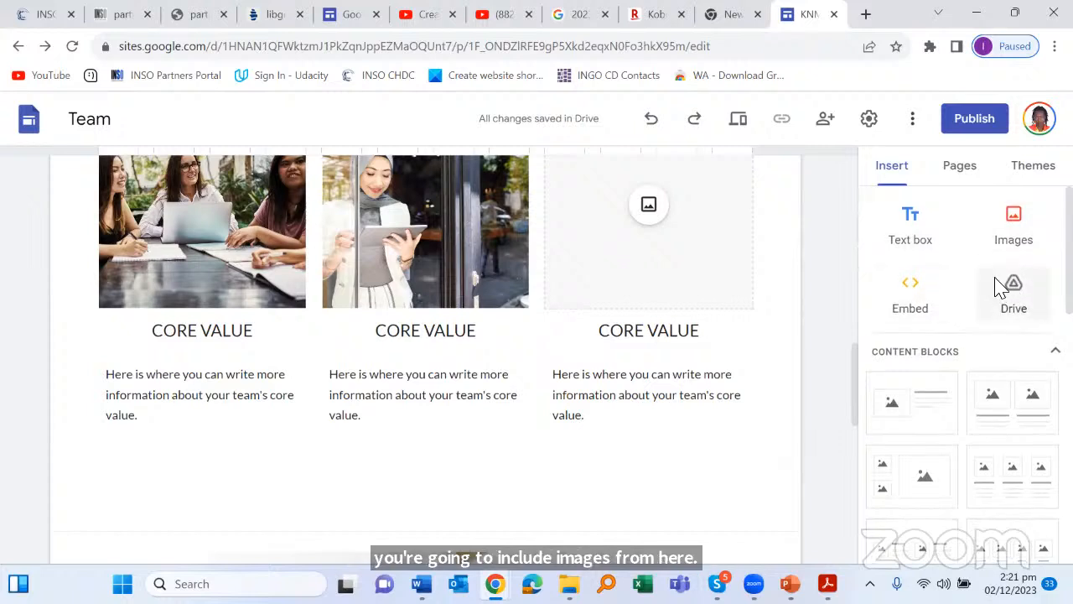
scroll(992, 278, "down", 3)
scroll(991, 277, "up", 2)
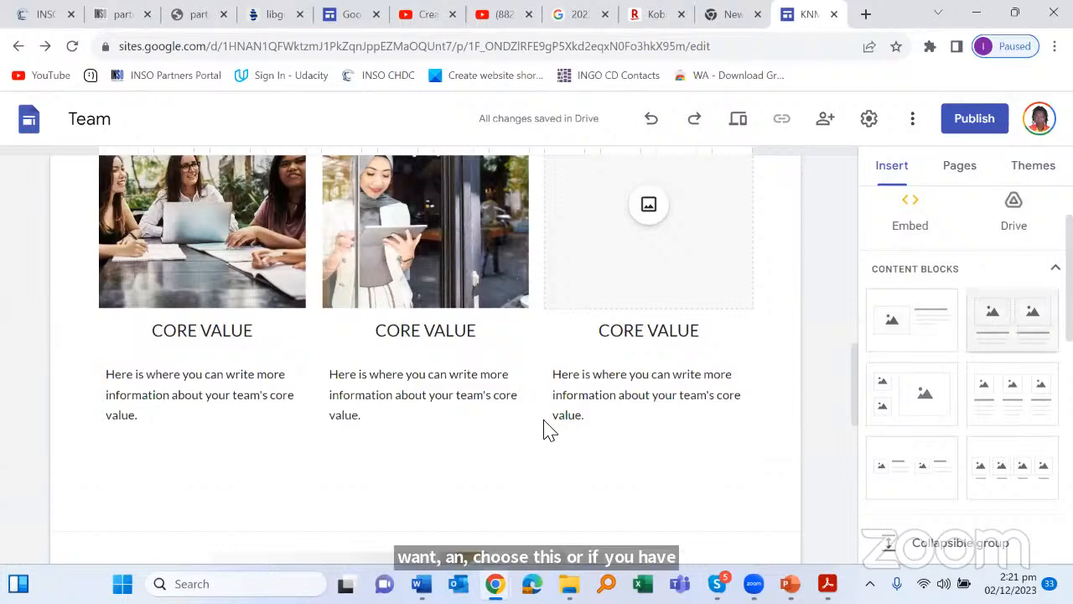
scroll(529, 397, "up", 2)
scroll(106, 277, "down", 1)
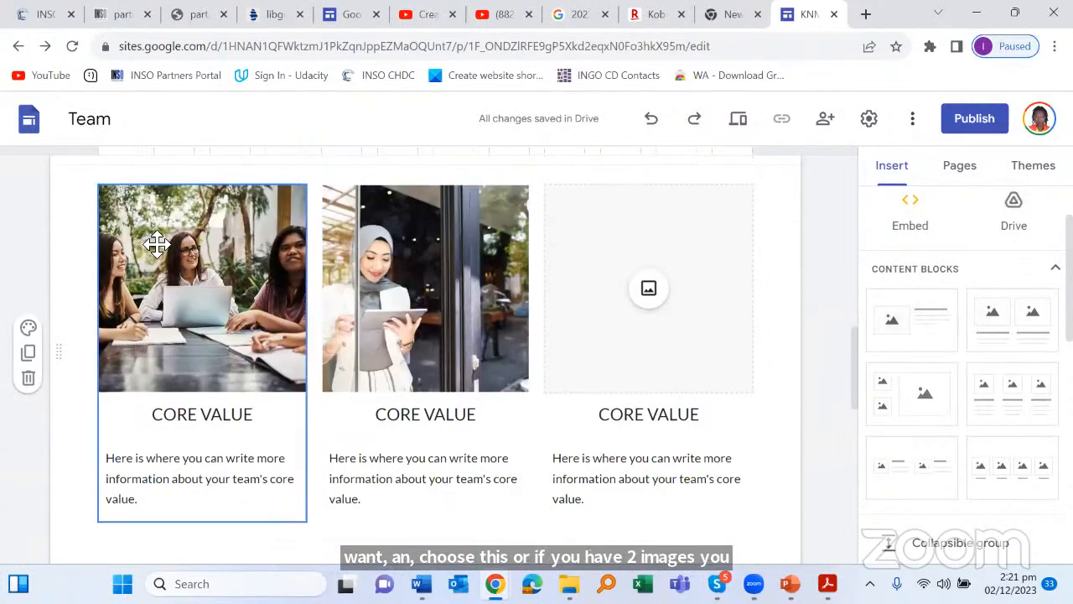
scroll(738, 266, "down", 2)
scroll(727, 263, "up", 1)
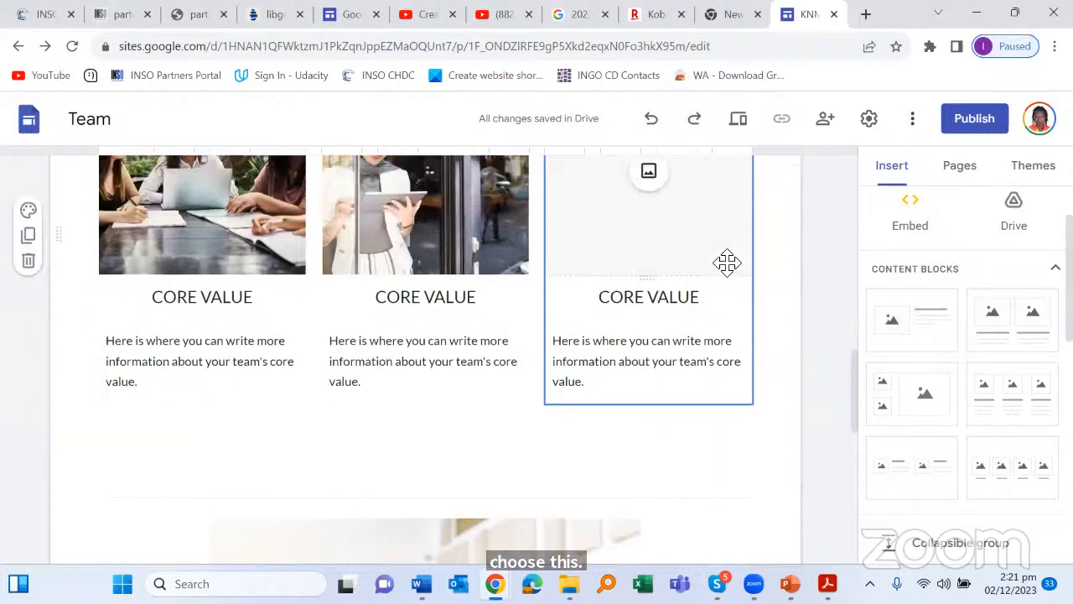
scroll(594, 311, "up", 4)
scroll(562, 222, "down", 2)
scroll(562, 223, "down", 1)
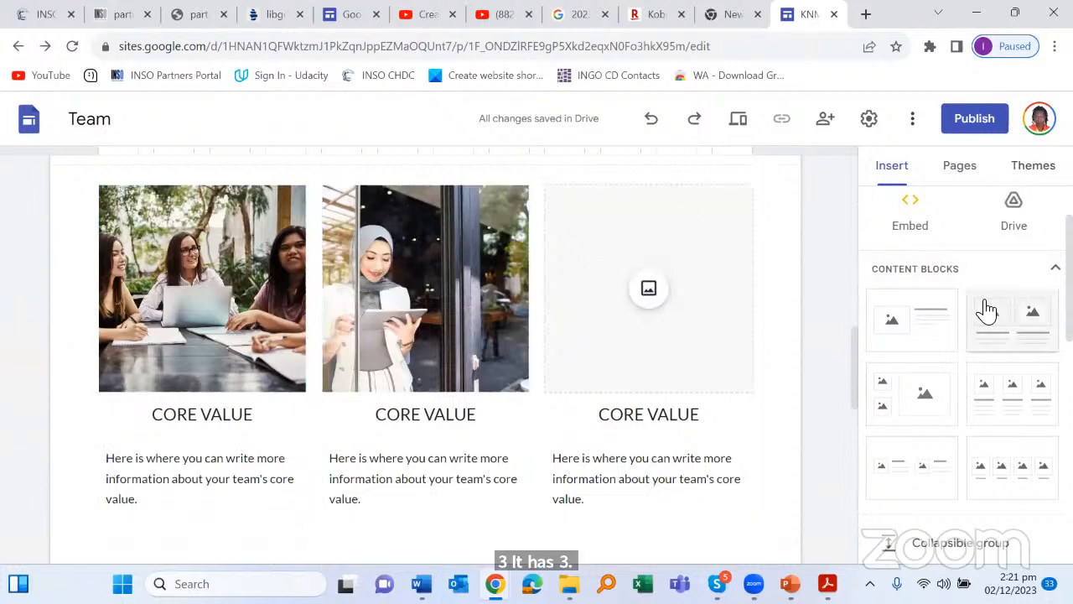
scroll(979, 314, "down", 3)
scroll(1001, 361, "down", 1)
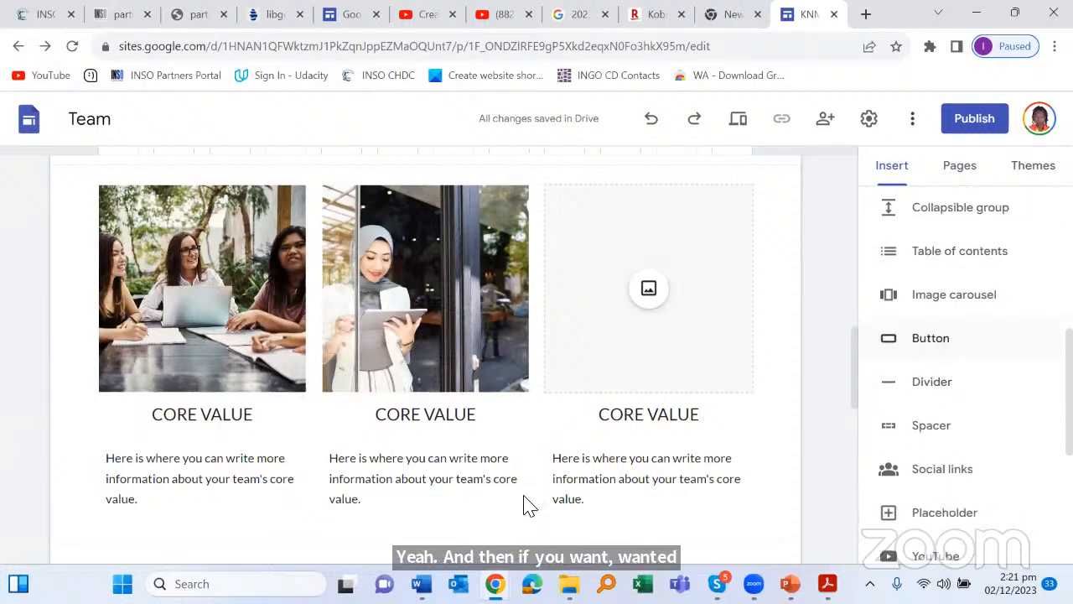
scroll(583, 403, "down", 10)
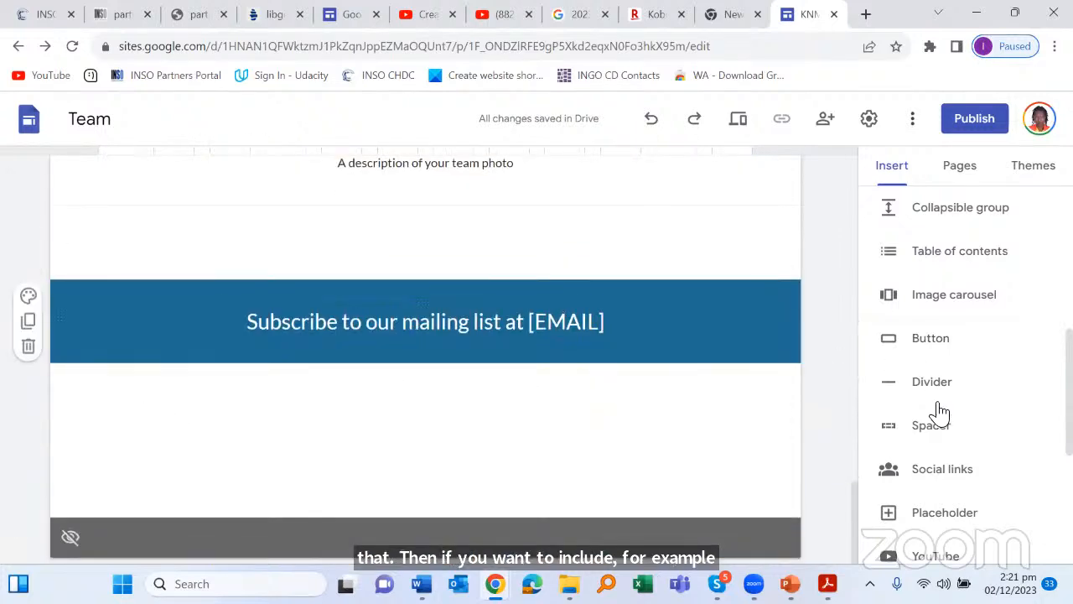
scroll(922, 462, "down", 3)
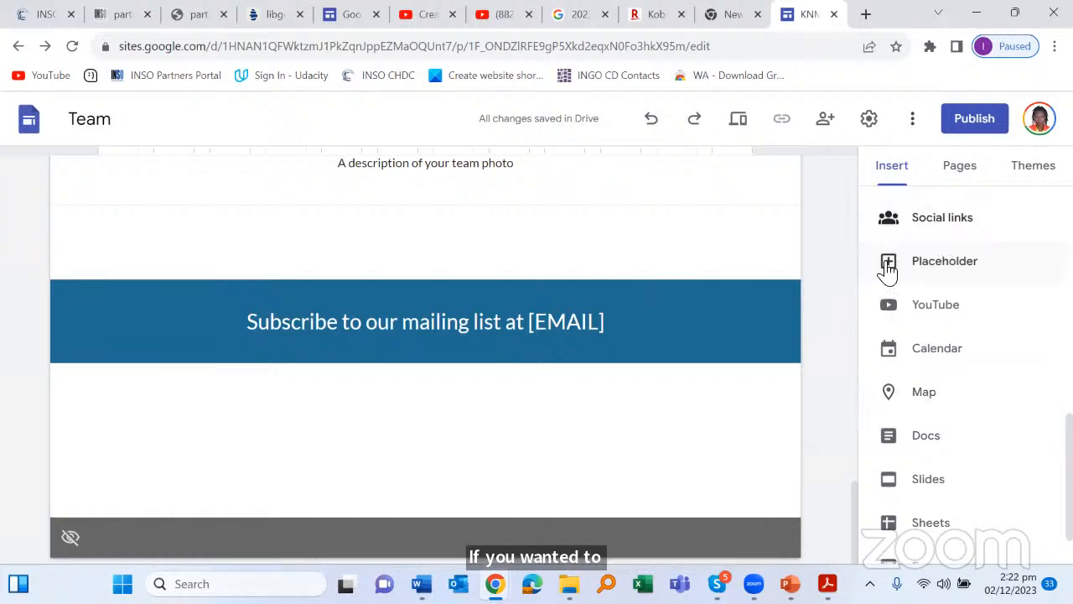
left_click(918, 233)
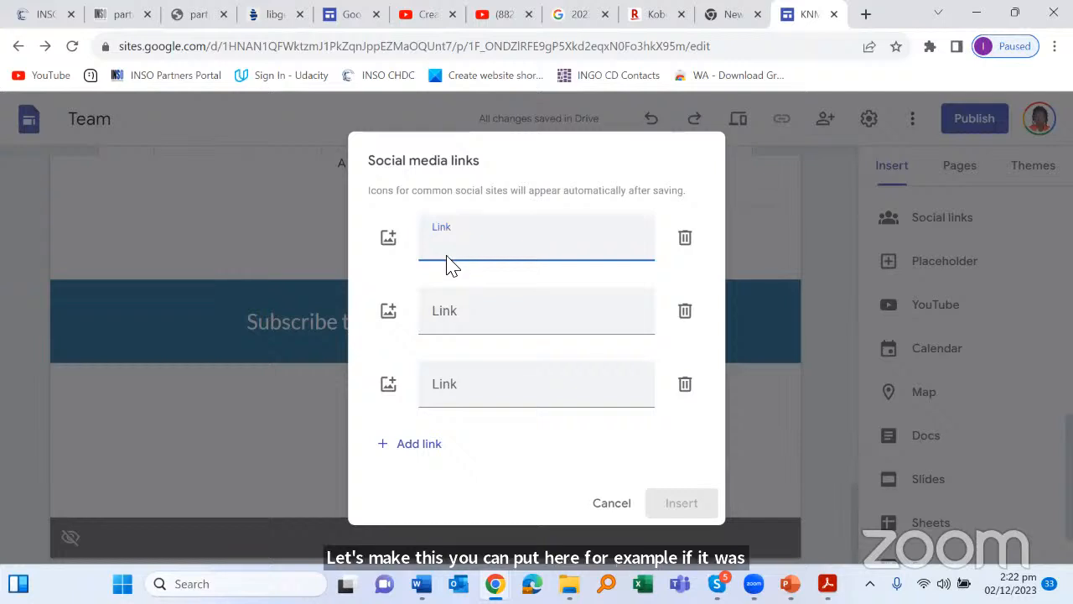
left_click_drag(535, 138, 550, 10)
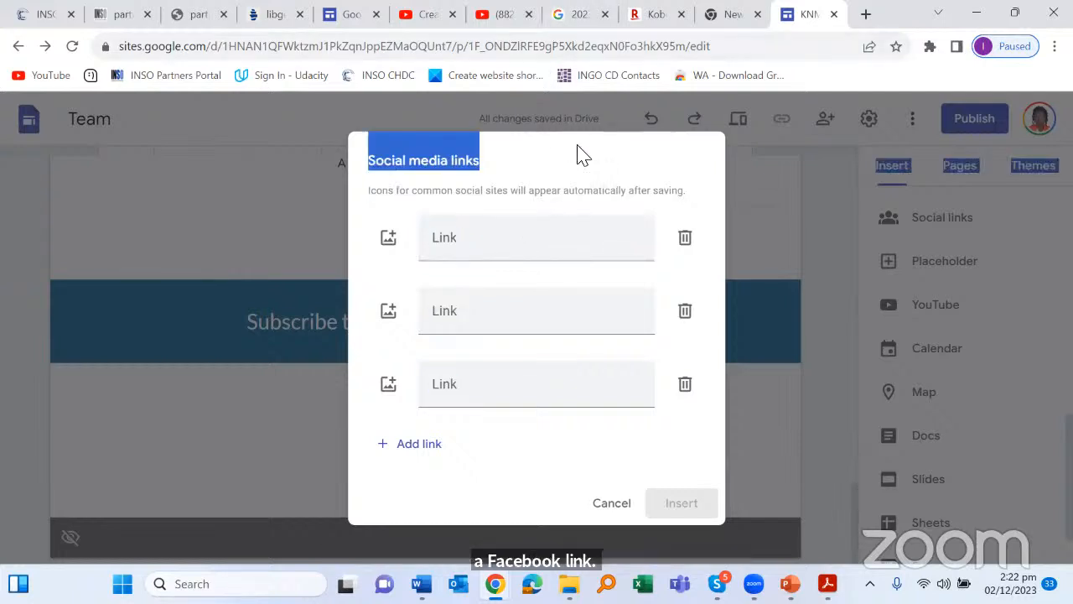
left_click(449, 239)
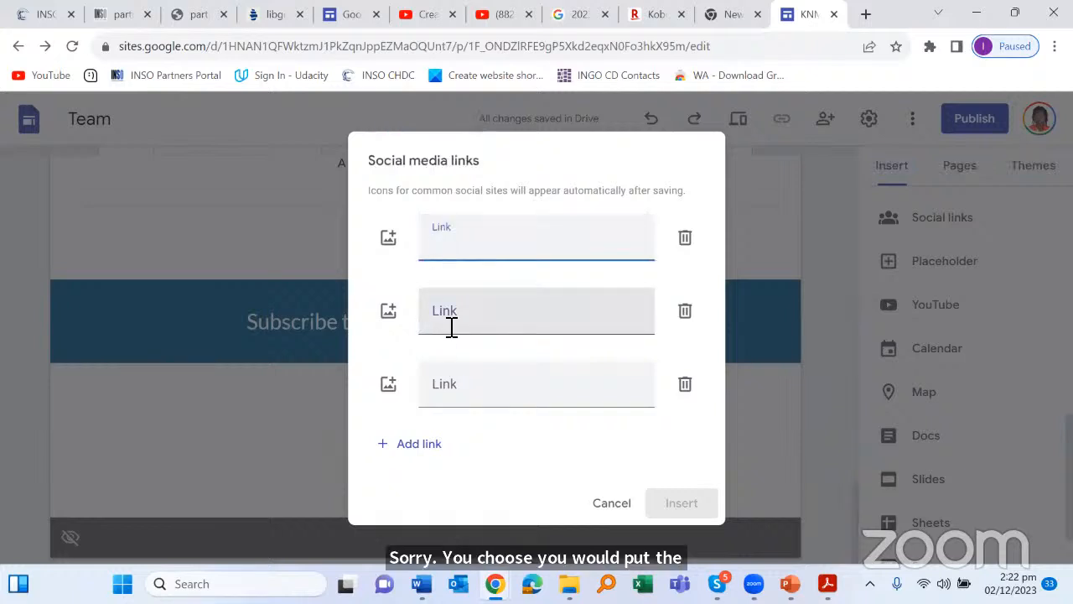
left_click(685, 386)
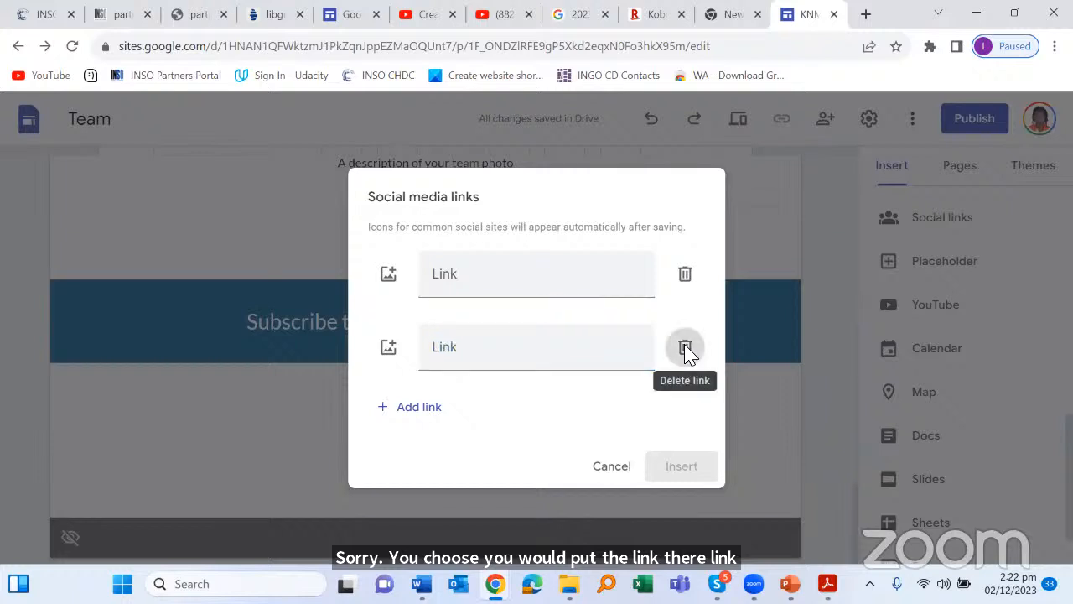
left_click(685, 348)
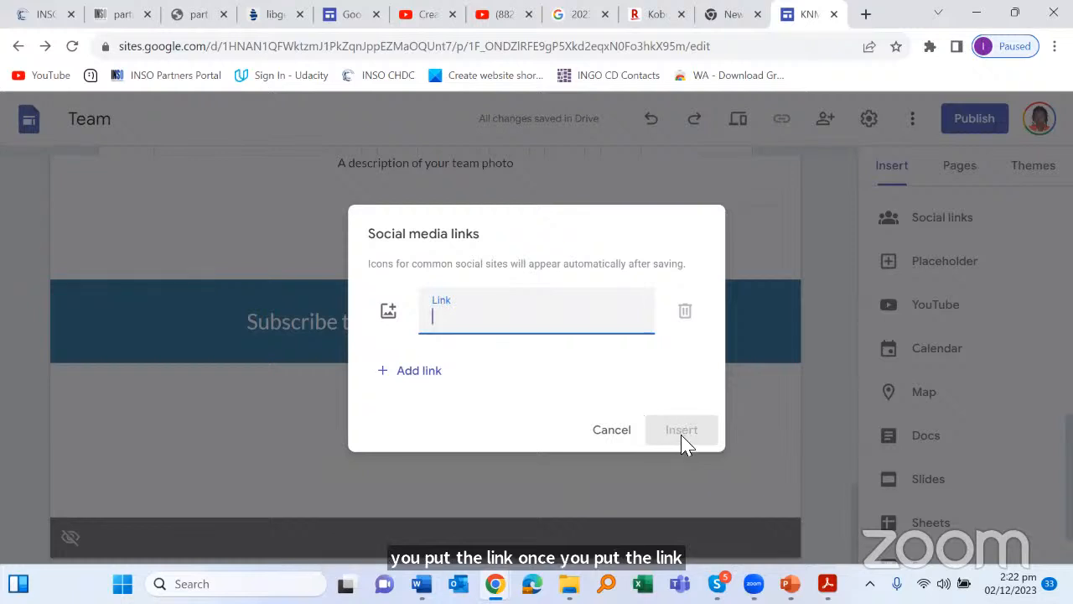
left_click(607, 432)
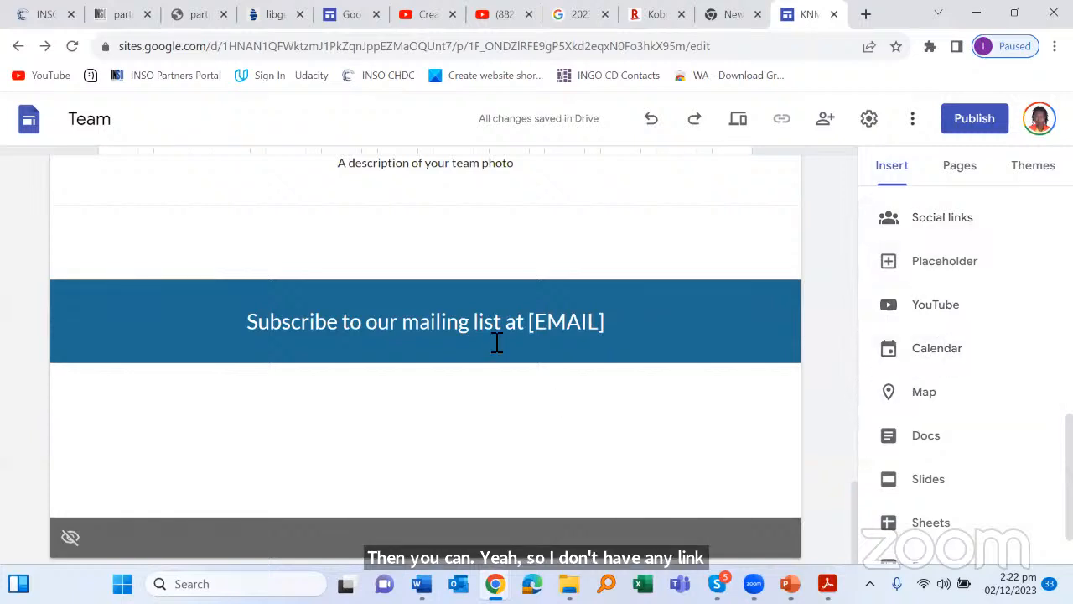
Step: Scroll through the KNM team page, then switch to the Digital African Library site tab
scroll(611, 262, "up", 3)
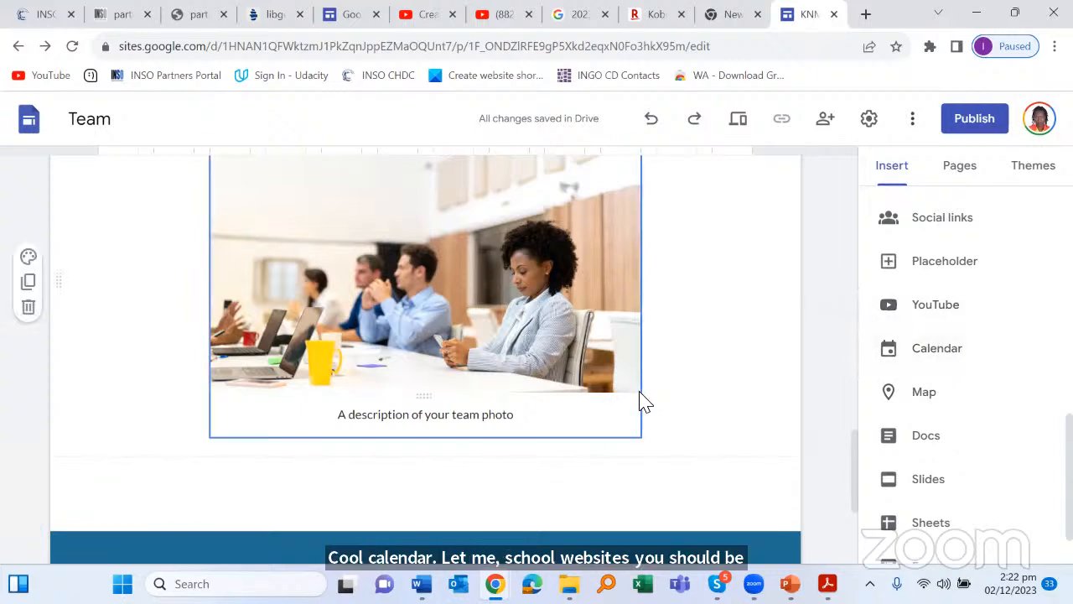
scroll(644, 401, "down", 2)
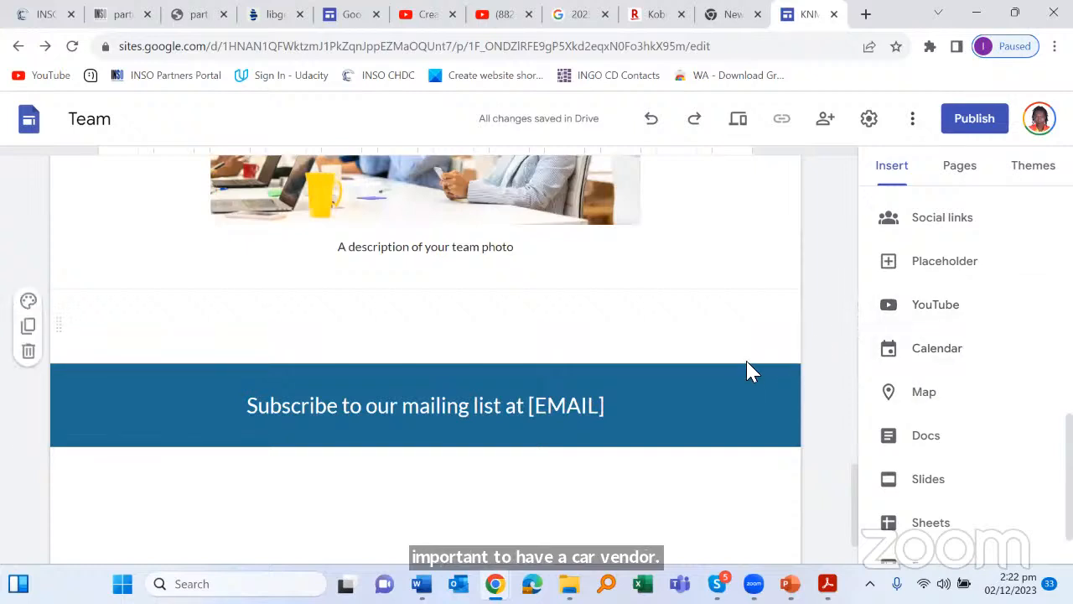
scroll(751, 372, "down", 1)
scroll(752, 369, "up", 3)
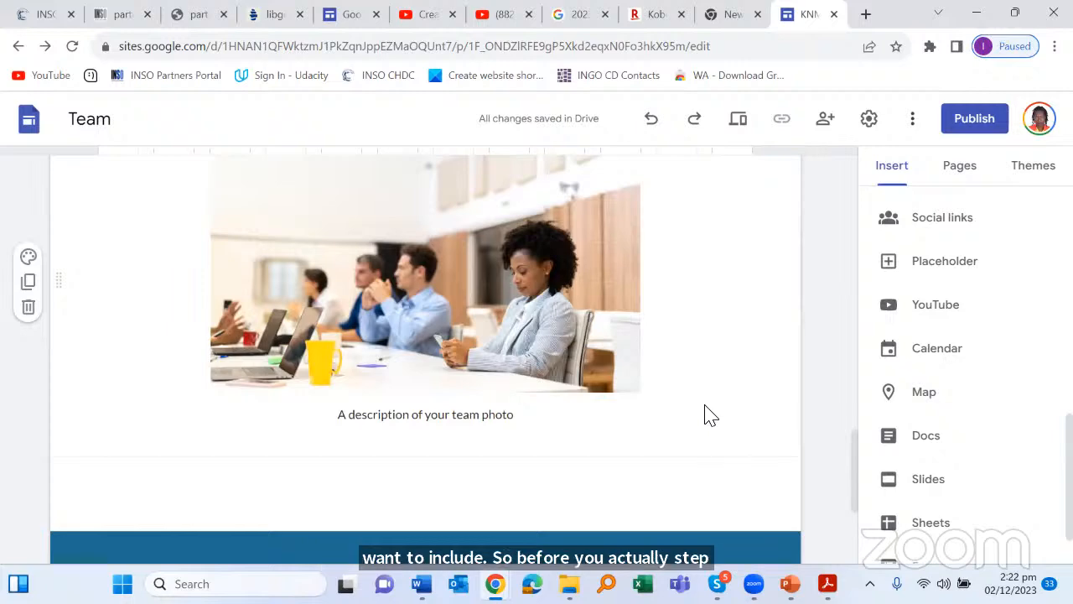
scroll(705, 415, "up", 7)
scroll(694, 393, "up", 10)
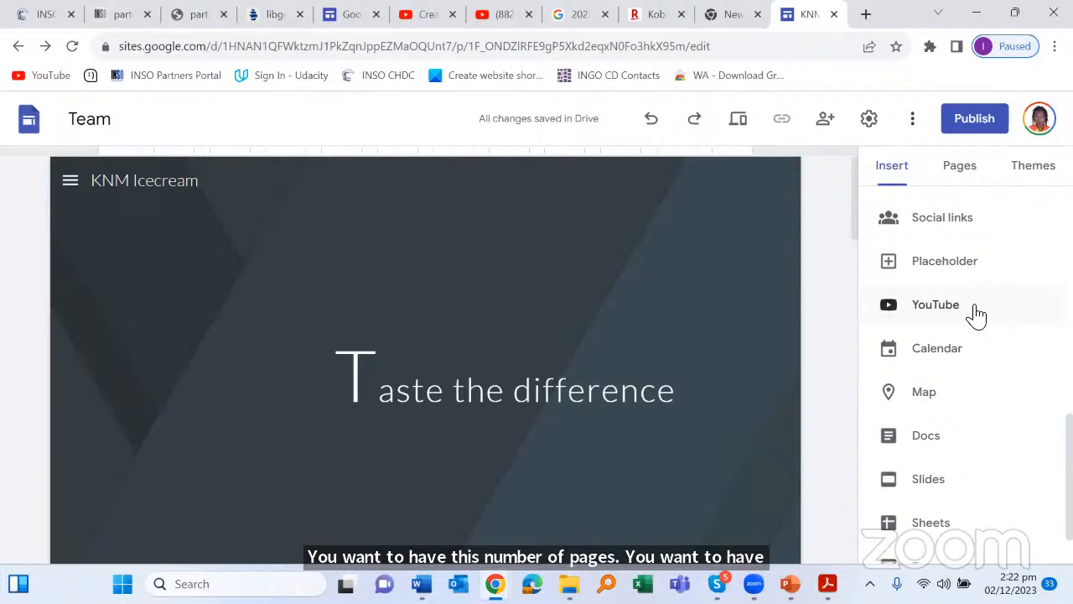
scroll(971, 310, "down", 1)
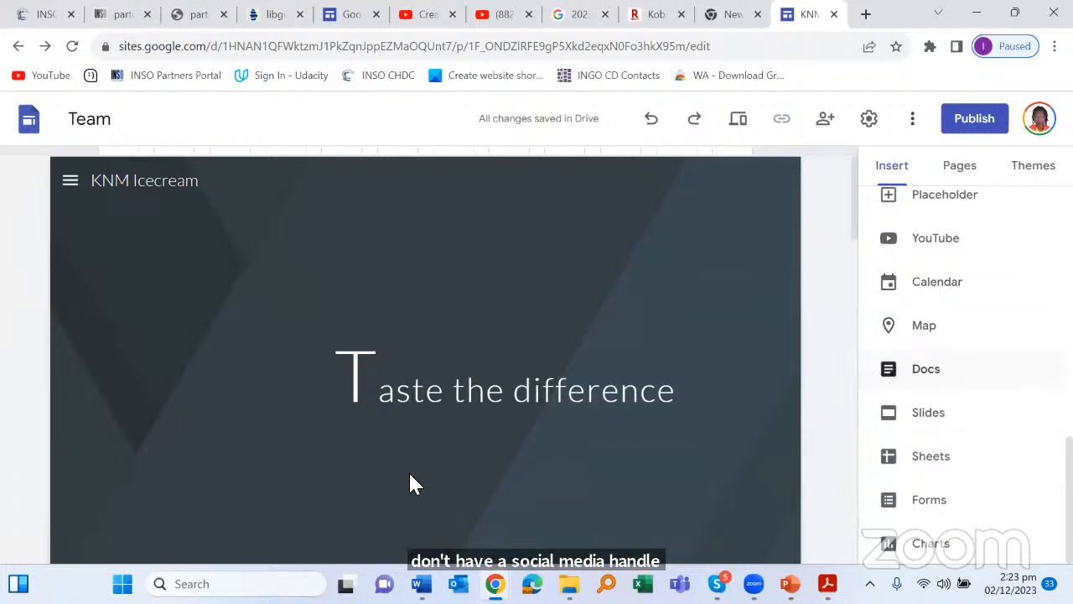
scroll(450, 400, "down", 2)
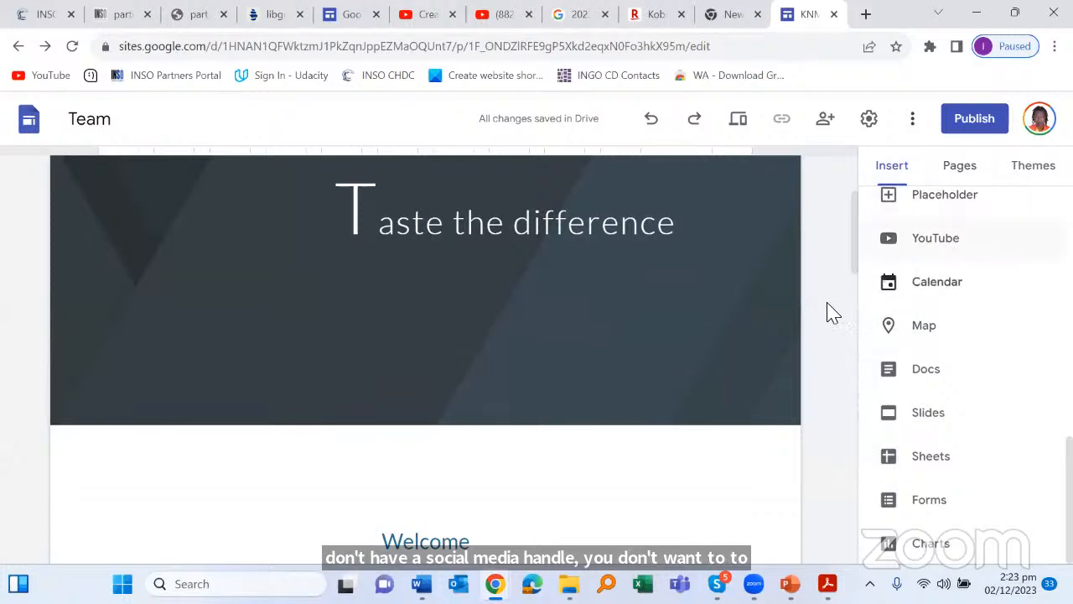
mouse_move(566, 402)
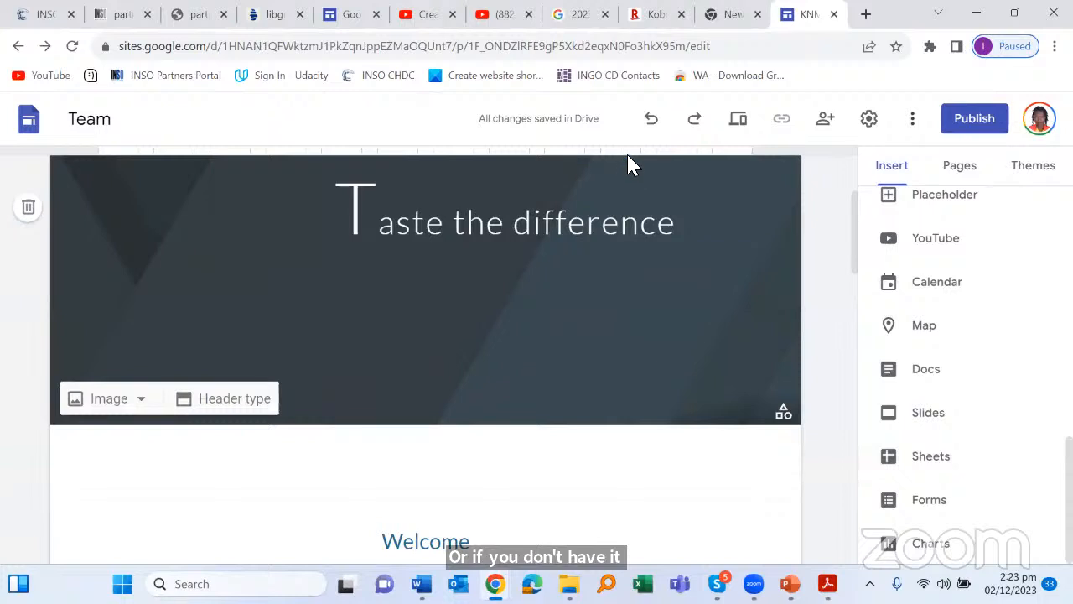
left_click(350, 14)
Step: Inspect the DAL site name and header title, then switch to the KNM Icecream editor tab
scroll(551, 285, "up", 5)
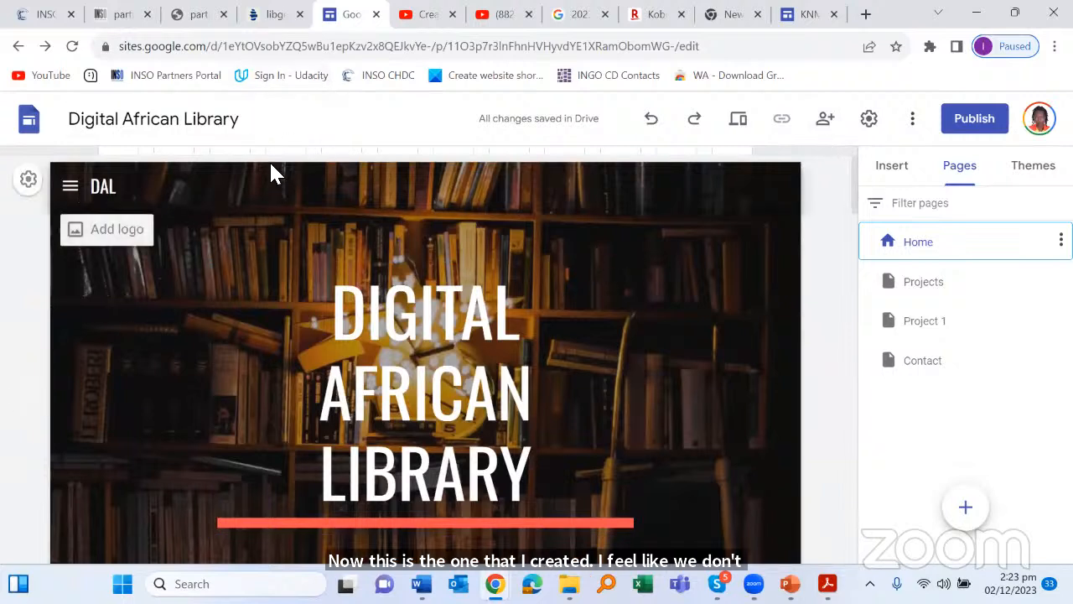
scroll(294, 183, "down", 1)
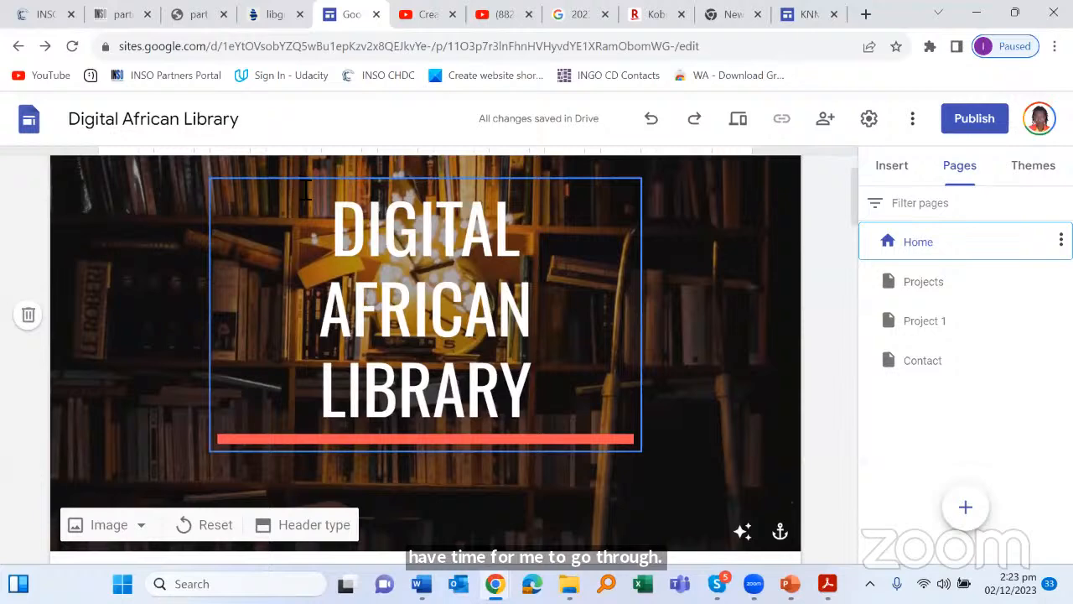
scroll(303, 197, "up", 1)
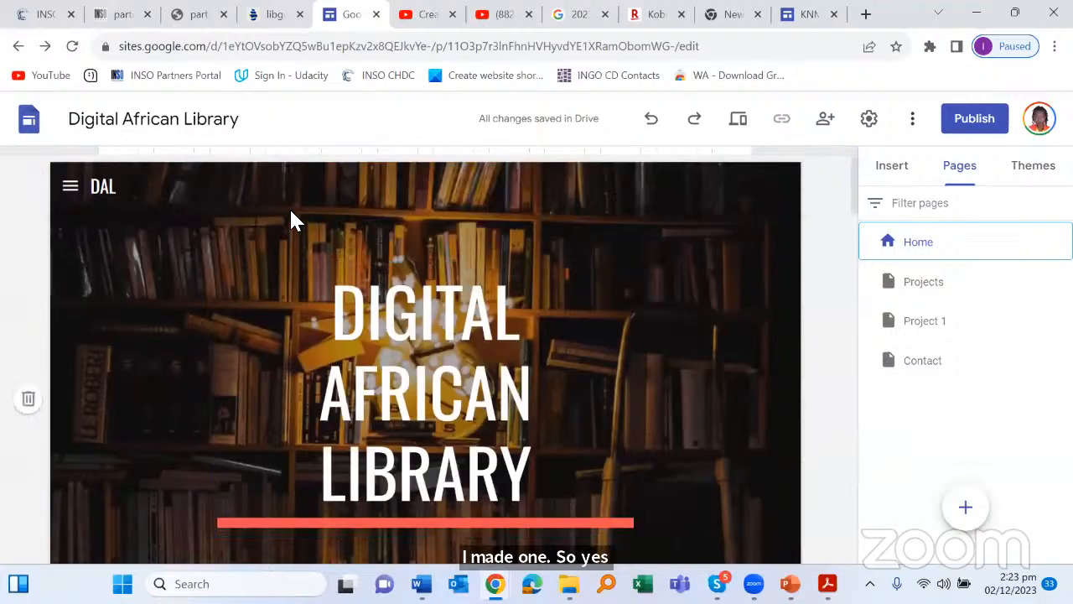
left_click(233, 119)
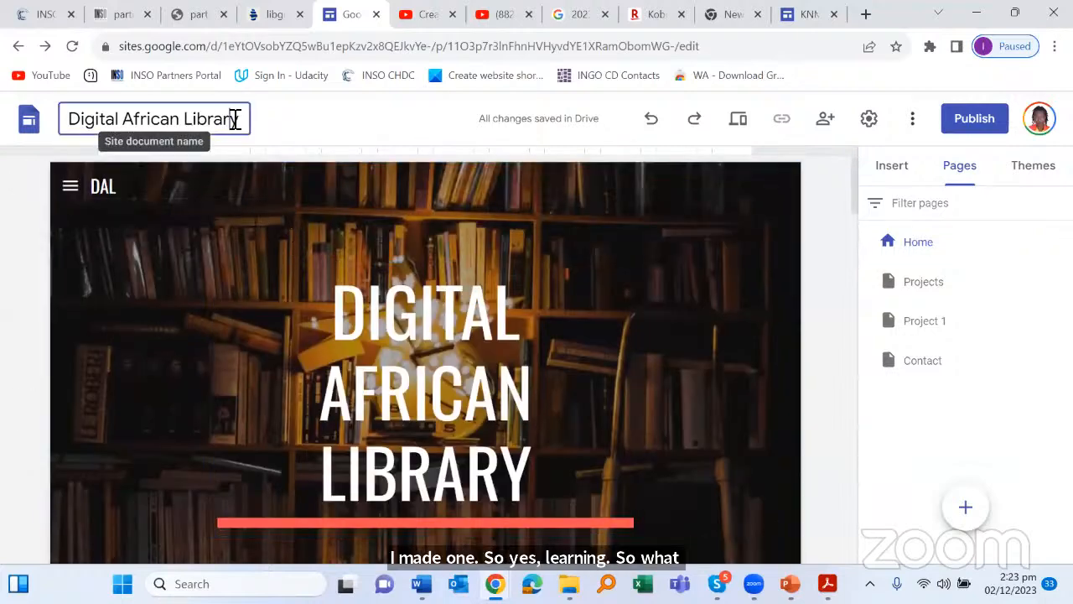
left_click(122, 186)
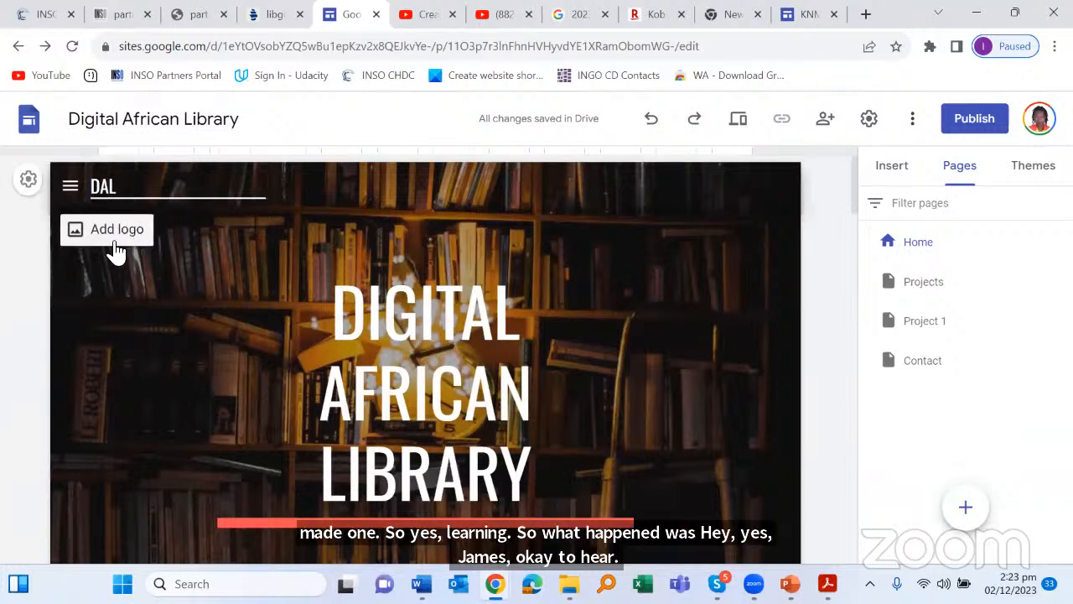
left_click(444, 281)
scroll(444, 280, "down", 2)
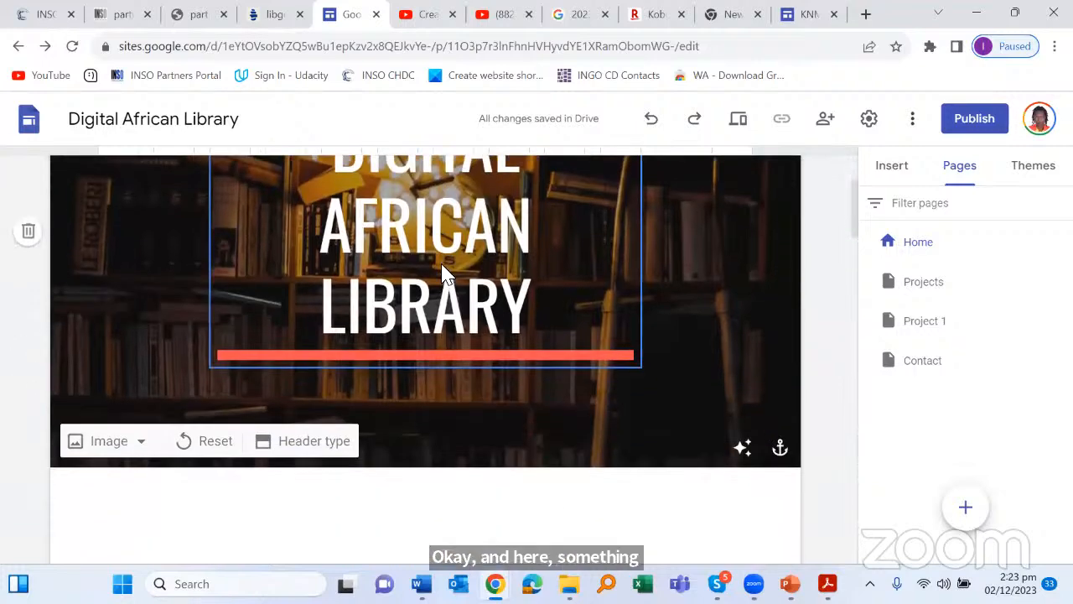
scroll(440, 269, "up", 2)
left_click(641, 273)
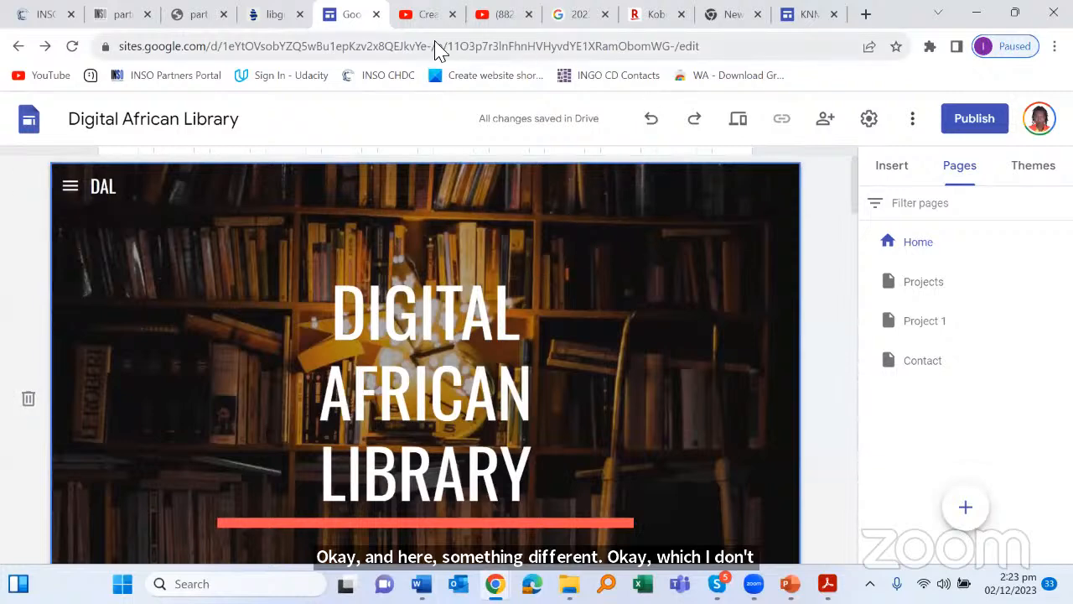
left_click(801, 14)
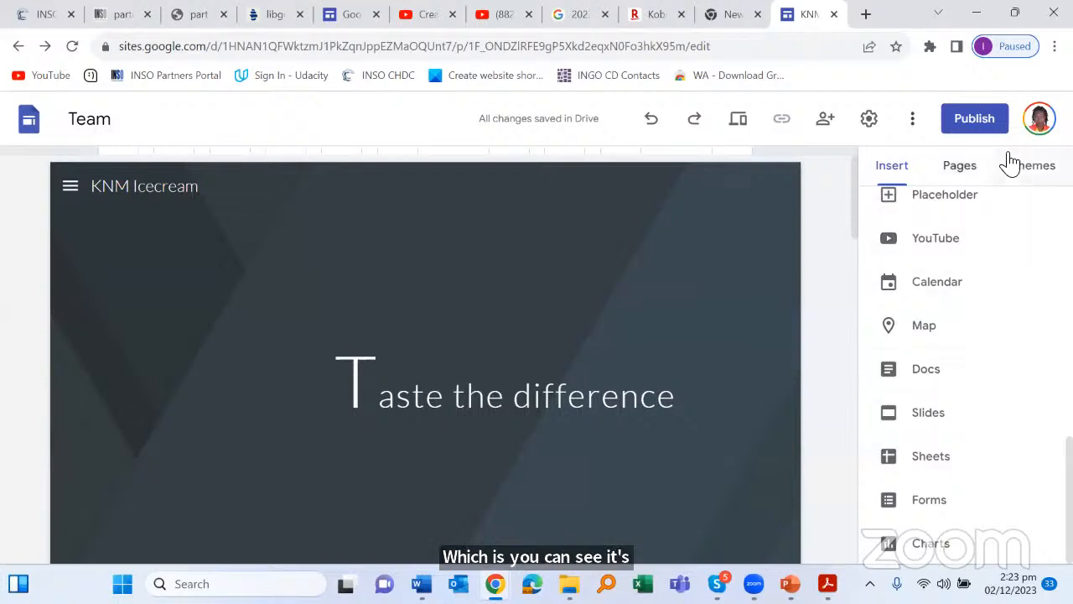
Step: Give the KNM site the Impression theme, check header image options, then return to DAL
left_click(1032, 167)
scroll(939, 419, "down", 10)
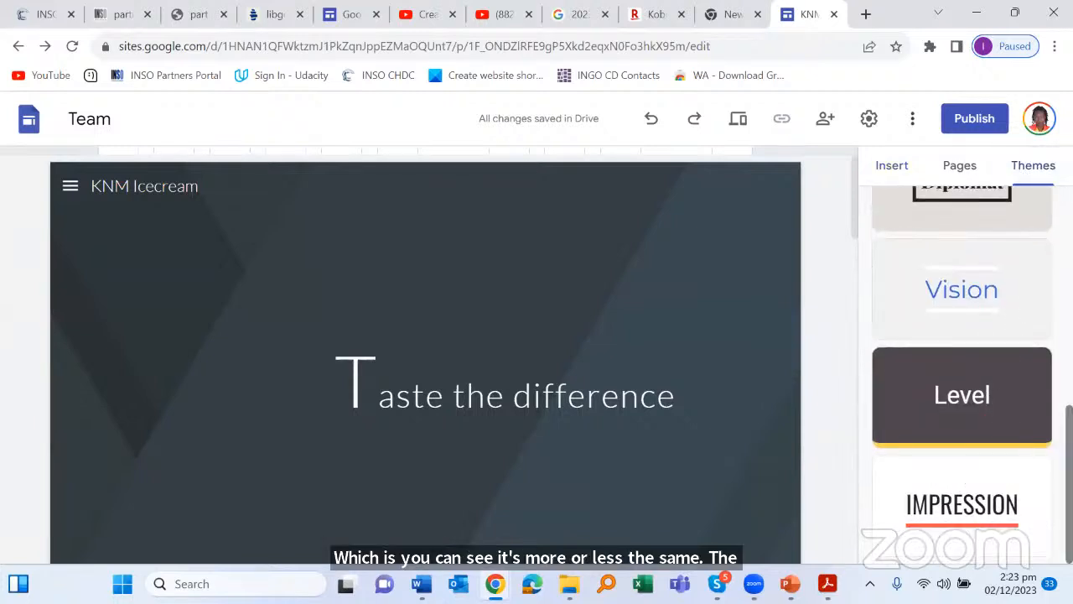
left_click(991, 493)
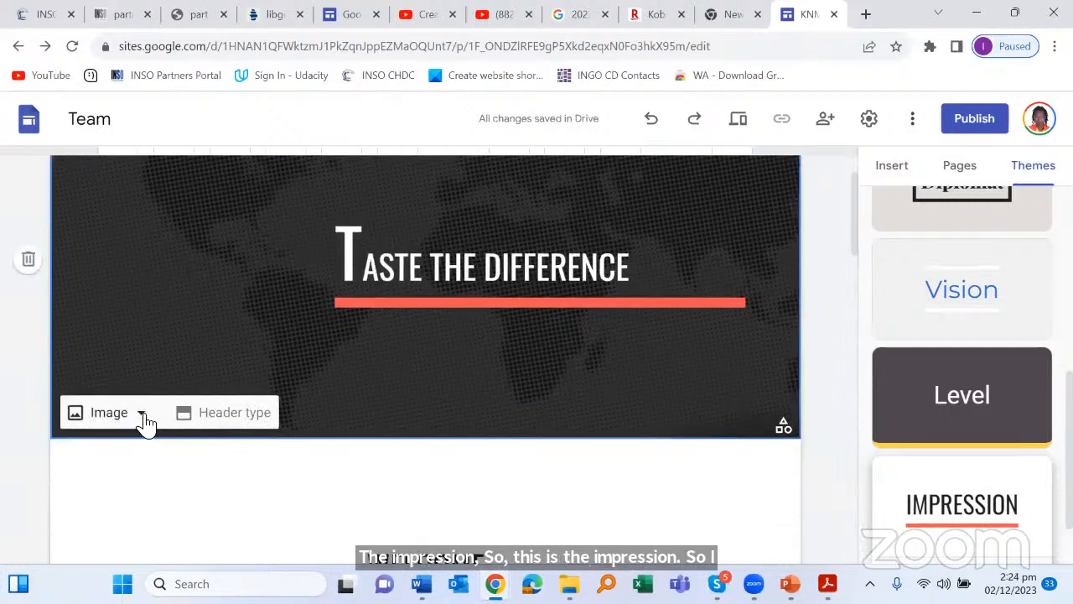
left_click(140, 416)
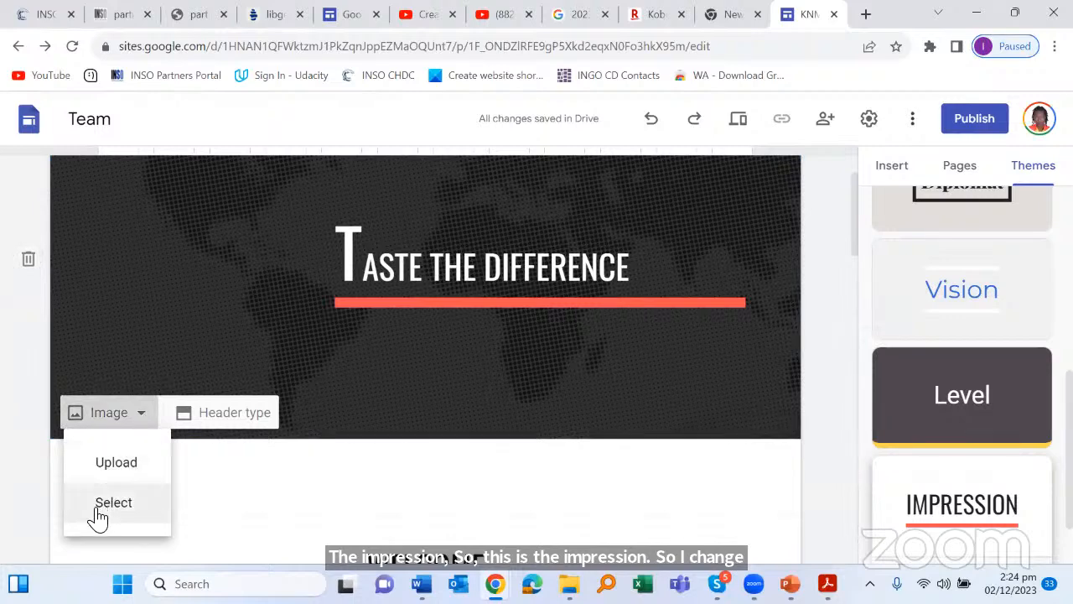
left_click(355, 18)
Step: Scroll the DAL home page and click into the first card's WhatsApp link and second card's title
scroll(640, 306, "down", 1)
scroll(479, 240, "up", 2)
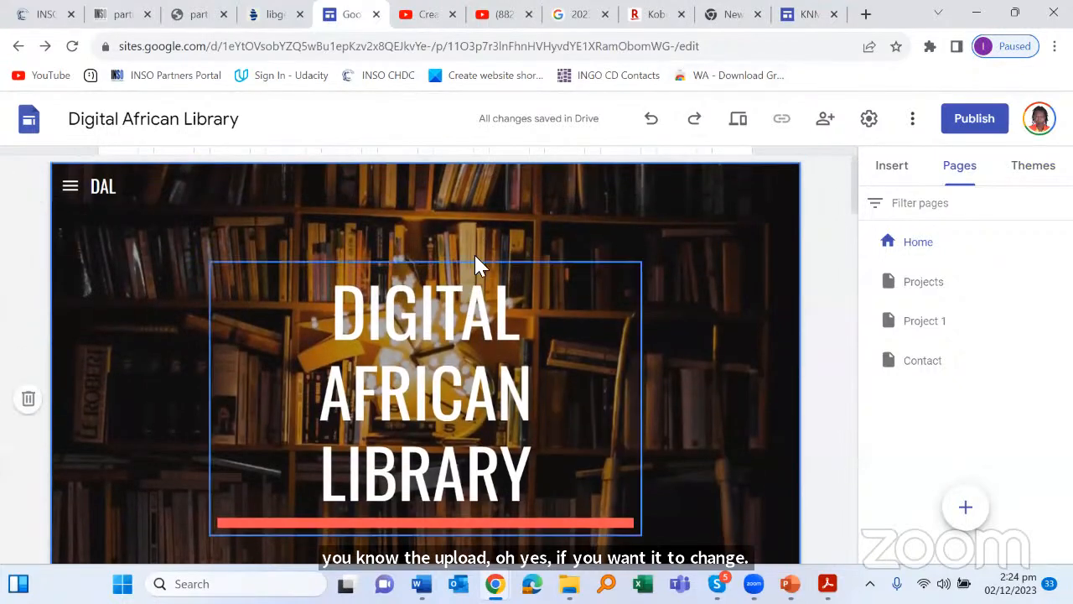
scroll(383, 269, "down", 3)
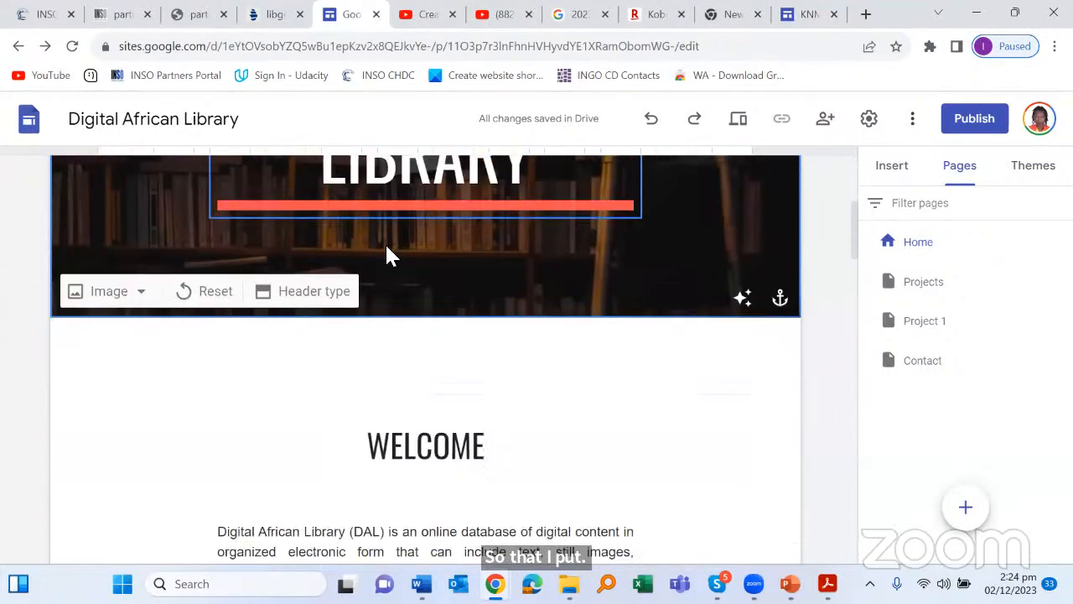
scroll(391, 249, "down", 4)
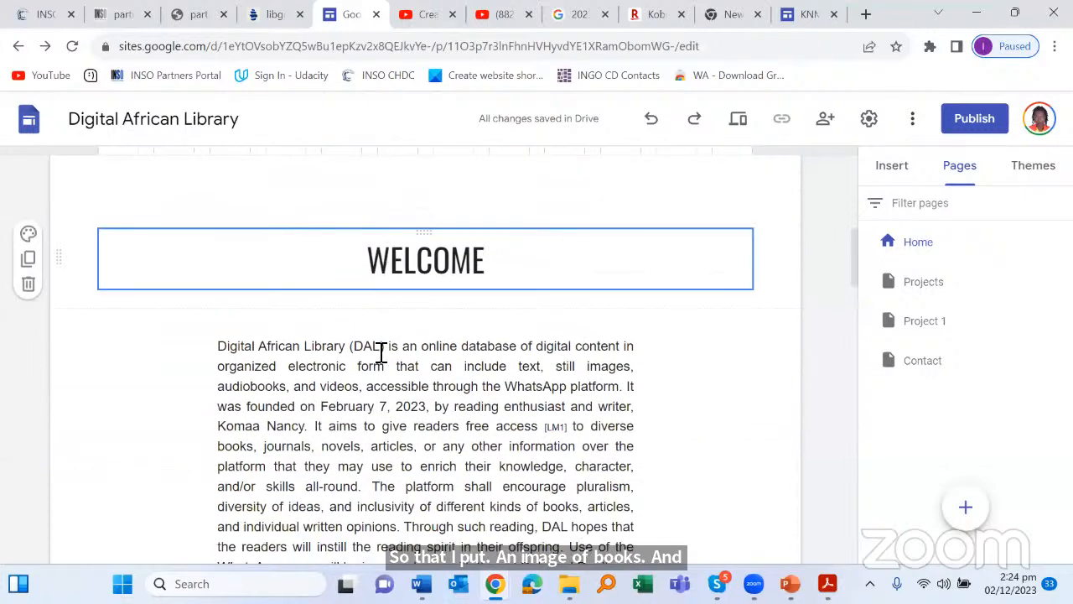
scroll(263, 378, "down", 4)
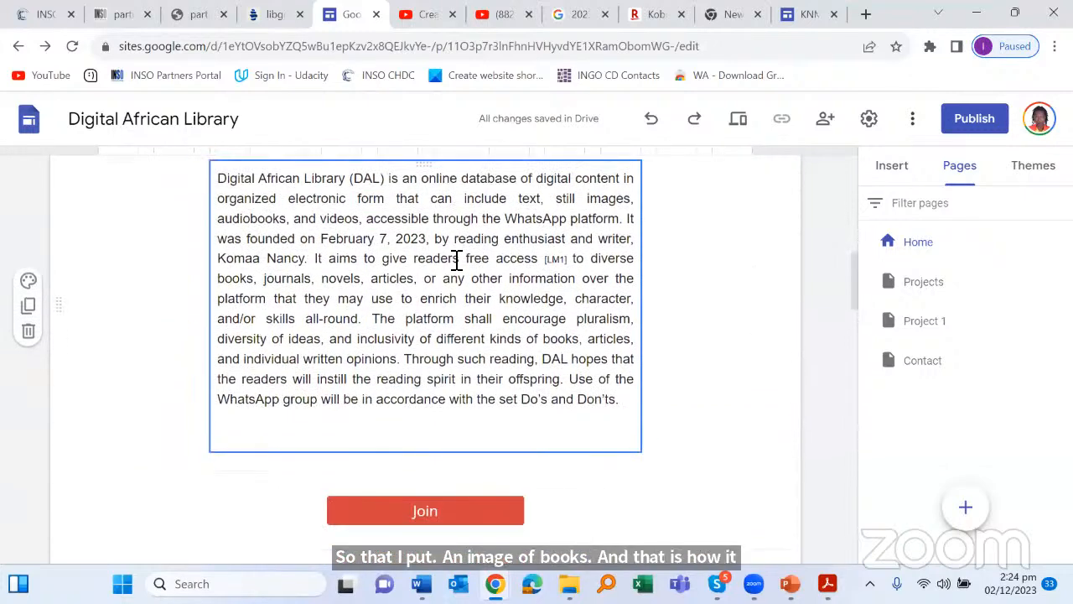
scroll(459, 258, "up", 2)
scroll(430, 243, "down", 6)
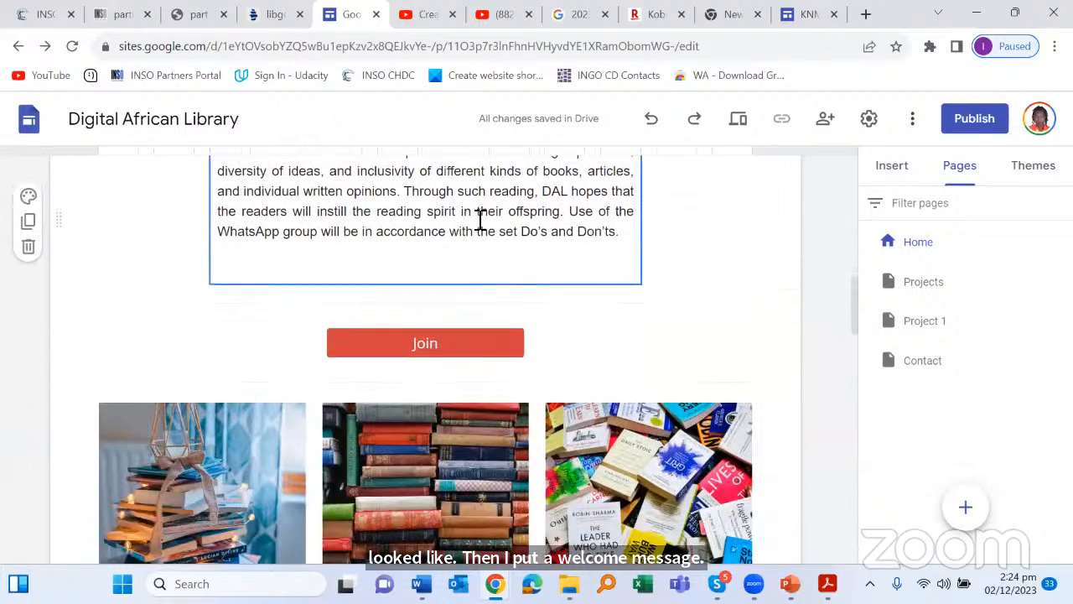
scroll(480, 220, "down", 4)
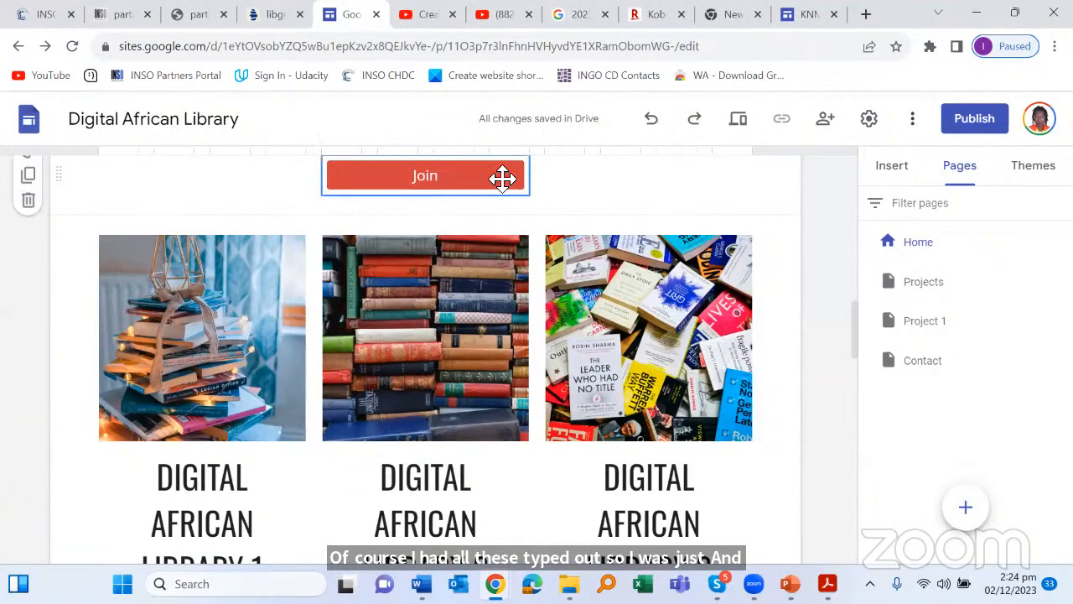
scroll(207, 369, "down", 4)
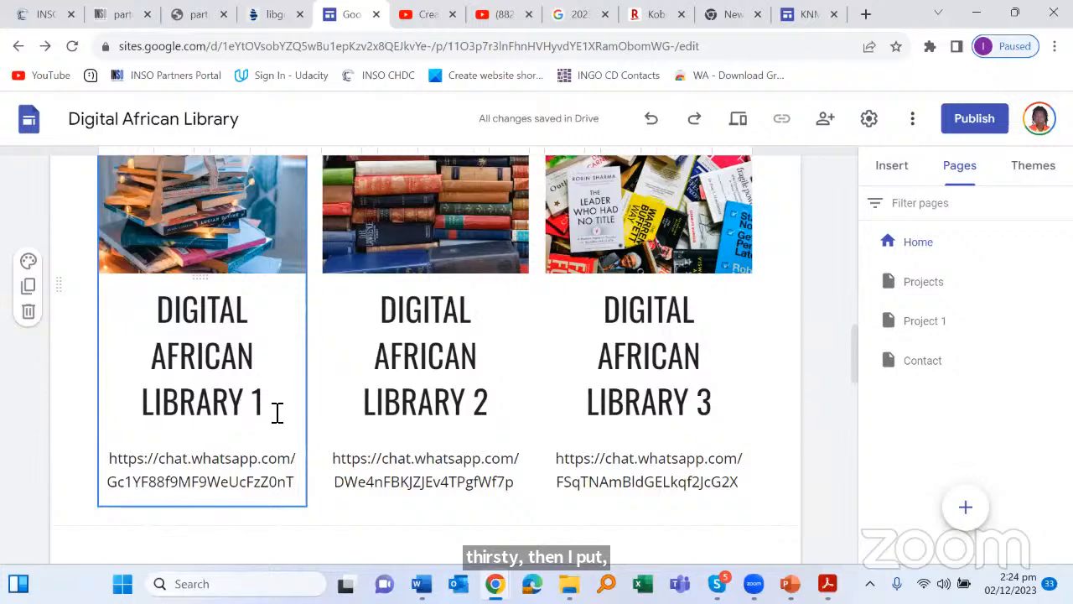
left_click(281, 480)
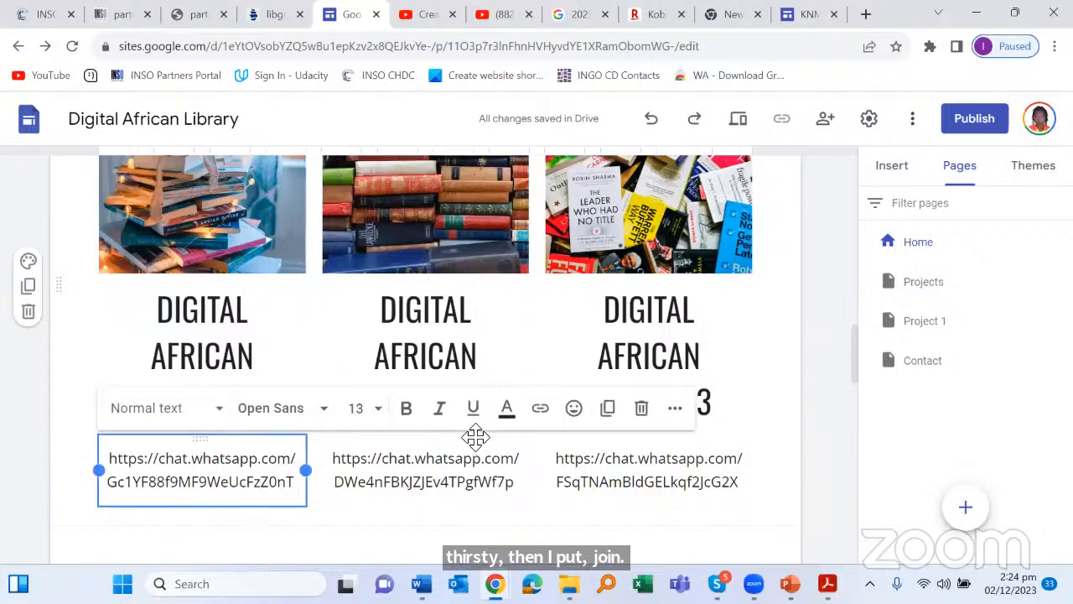
left_click(489, 310)
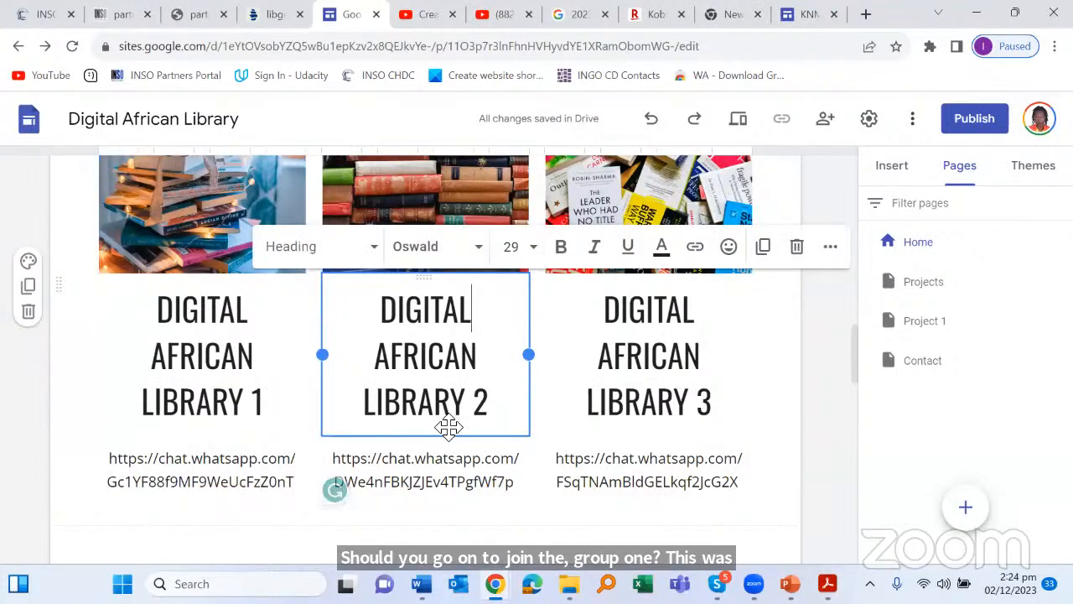
scroll(677, 276, "down", 2)
scroll(702, 321, "up", 3)
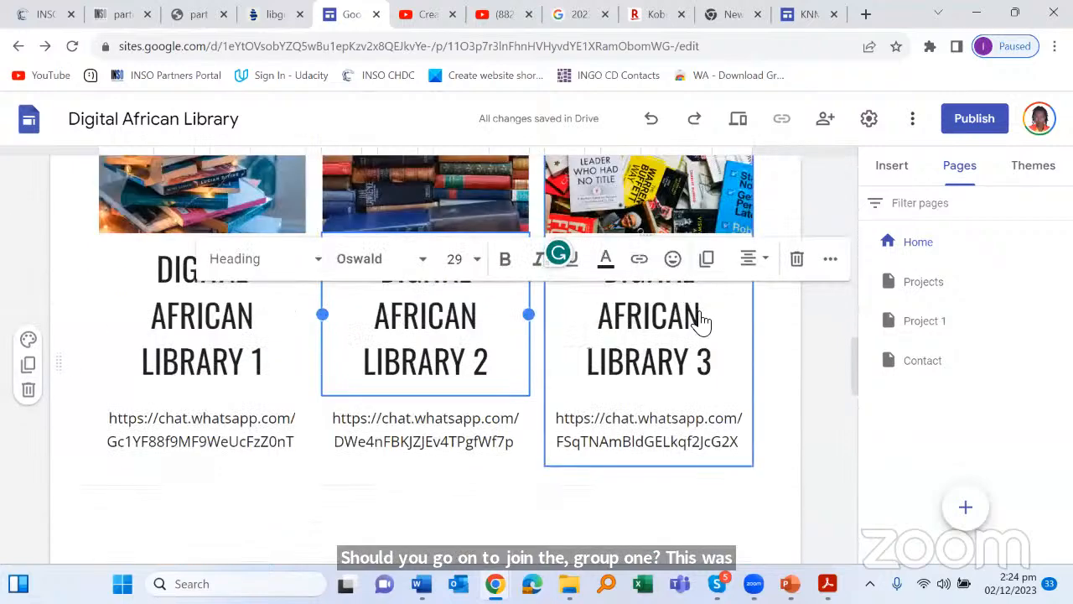
scroll(675, 331, "down", 5)
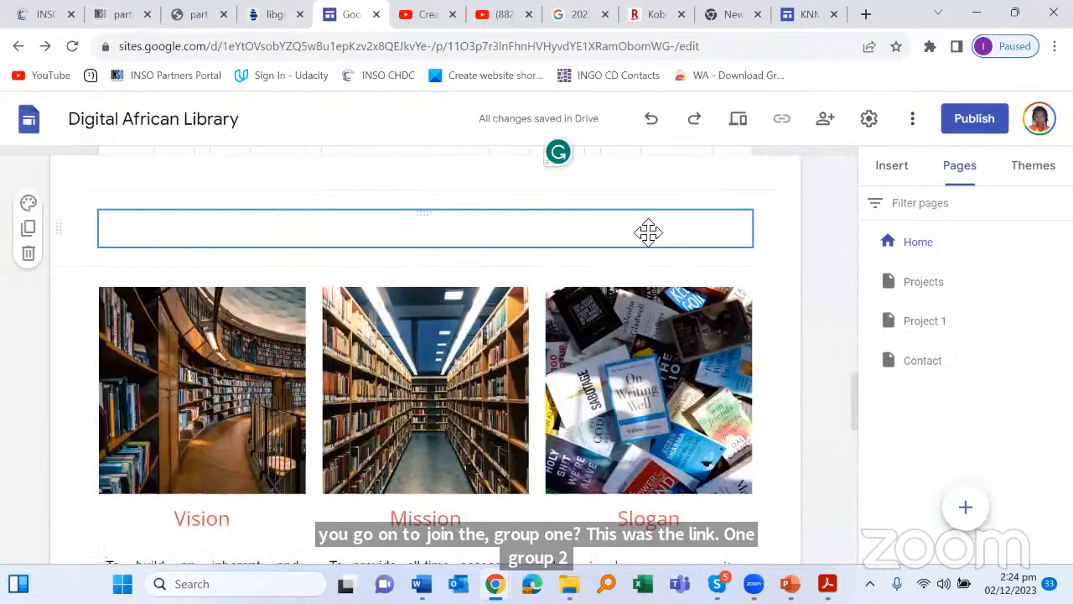
scroll(251, 343, "down", 3)
Step: Click into the Vision and Mission descriptions, then show the insertable content blocks
left_click(197, 357)
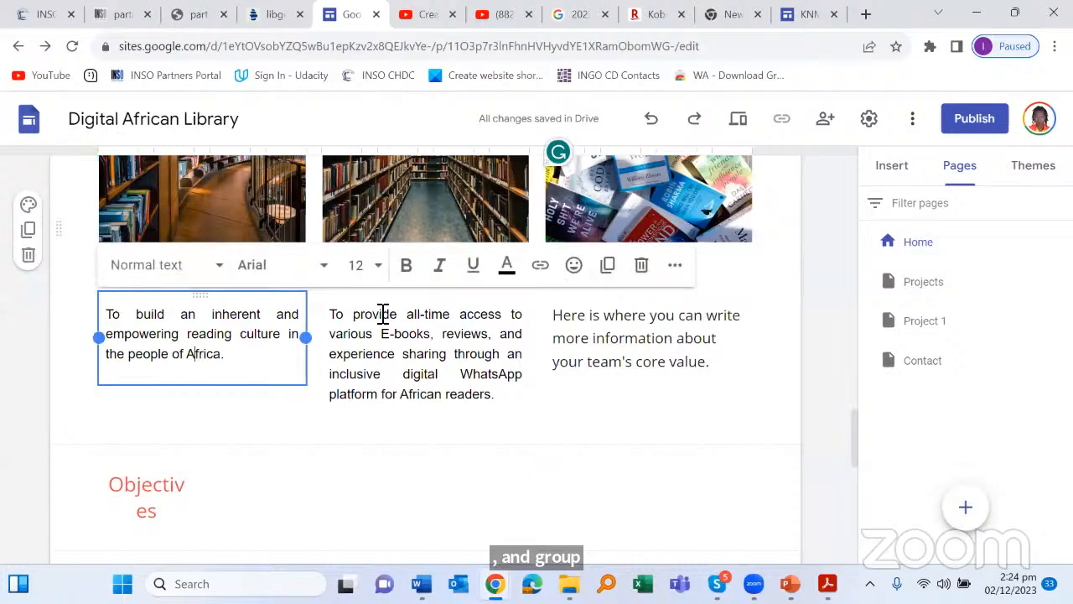
left_click(453, 394)
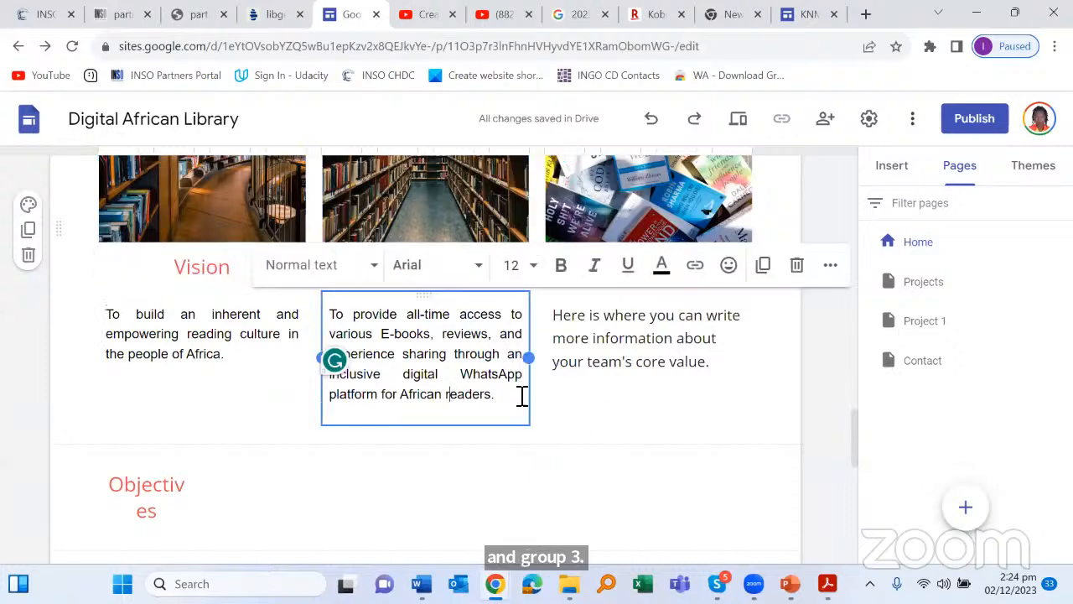
scroll(413, 177, "up", 1)
scroll(411, 177, "up", 4)
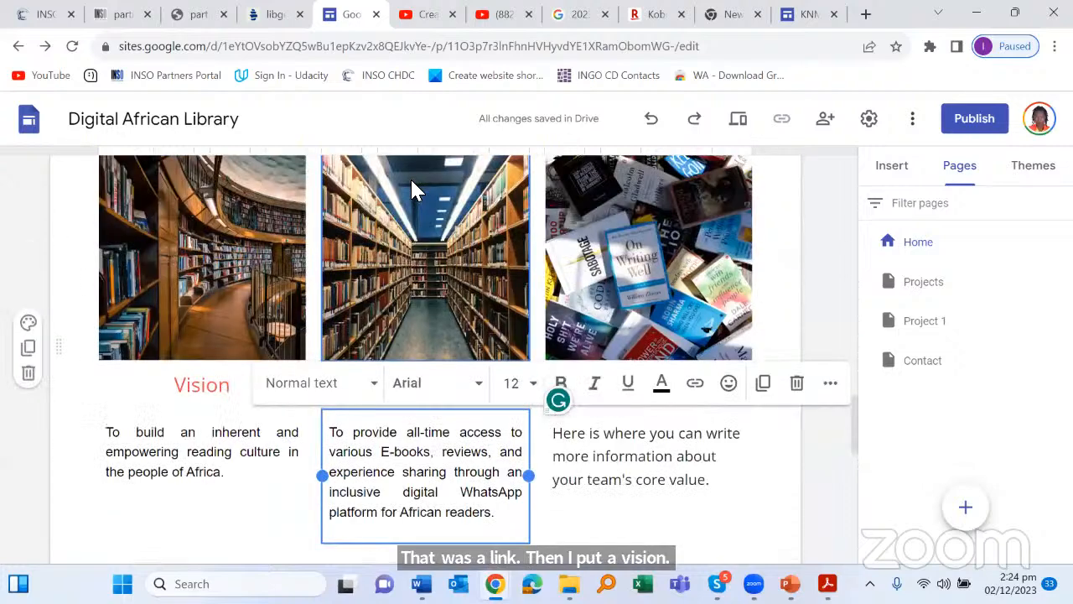
scroll(854, 186, "down", 3)
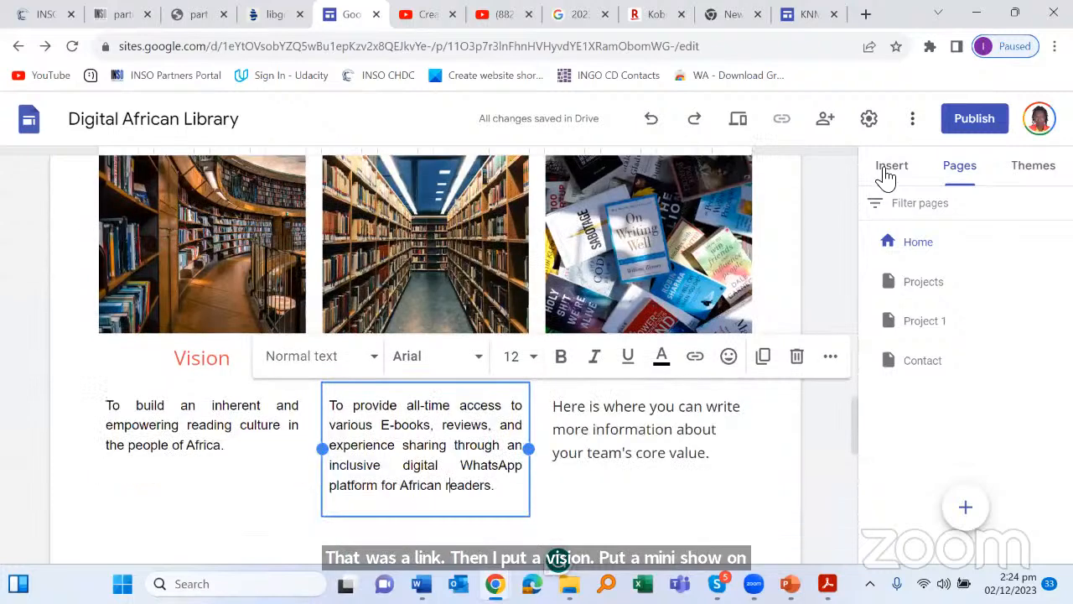
left_click(885, 176)
scroll(1011, 369, "down", 3)
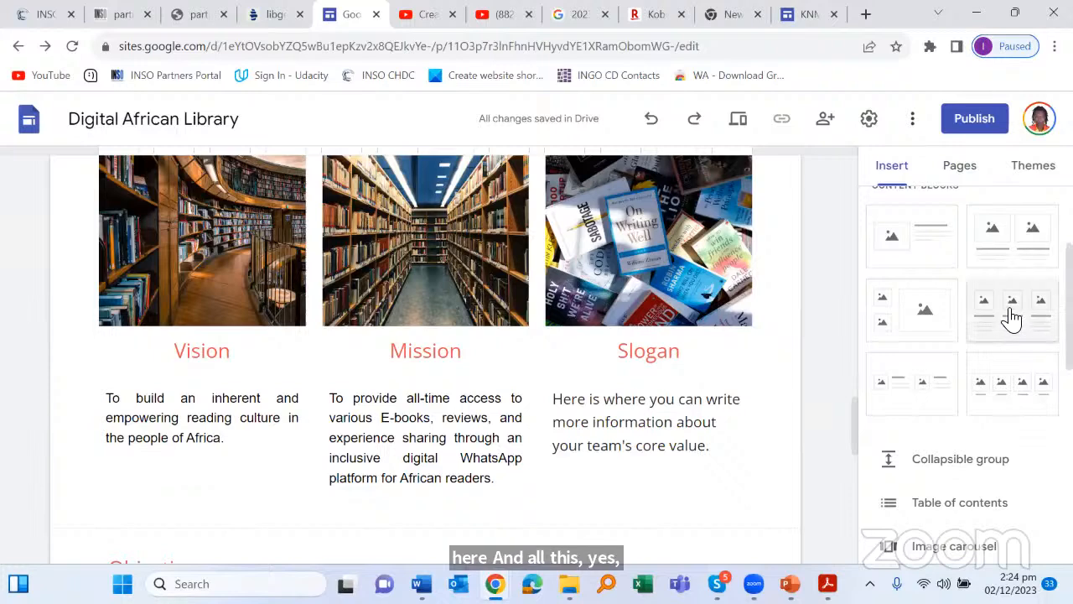
Step: Delete the empty three-column image block and scroll down to the Objectives list
left_click_drag(654, 495, 187, 522)
scroll(307, 383, "down", 5)
scroll(307, 383, "up", 3)
scroll(330, 383, "down", 3)
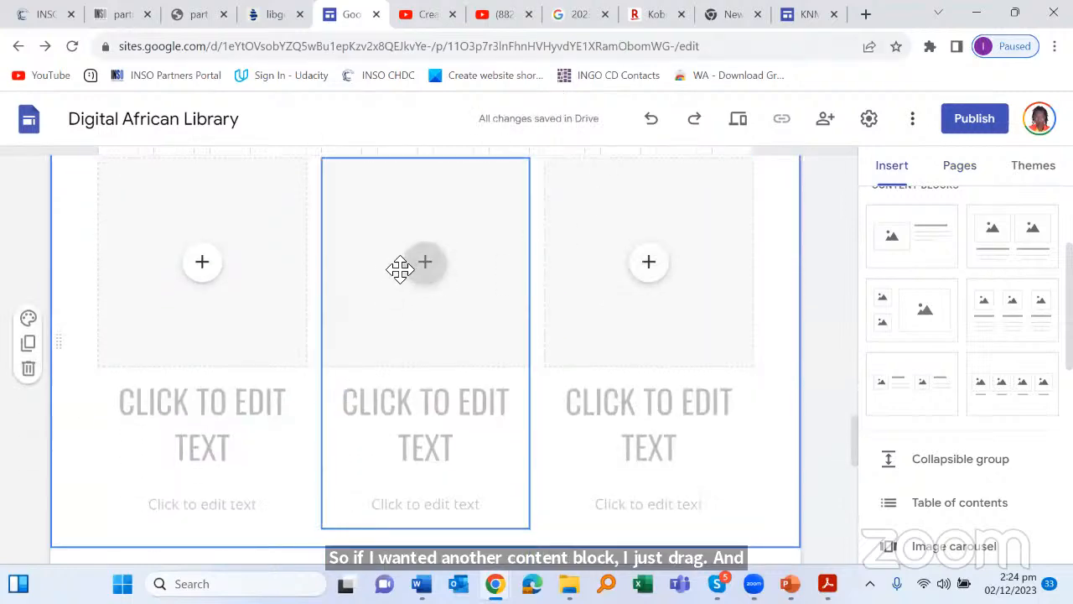
scroll(77, 346, "down", 2)
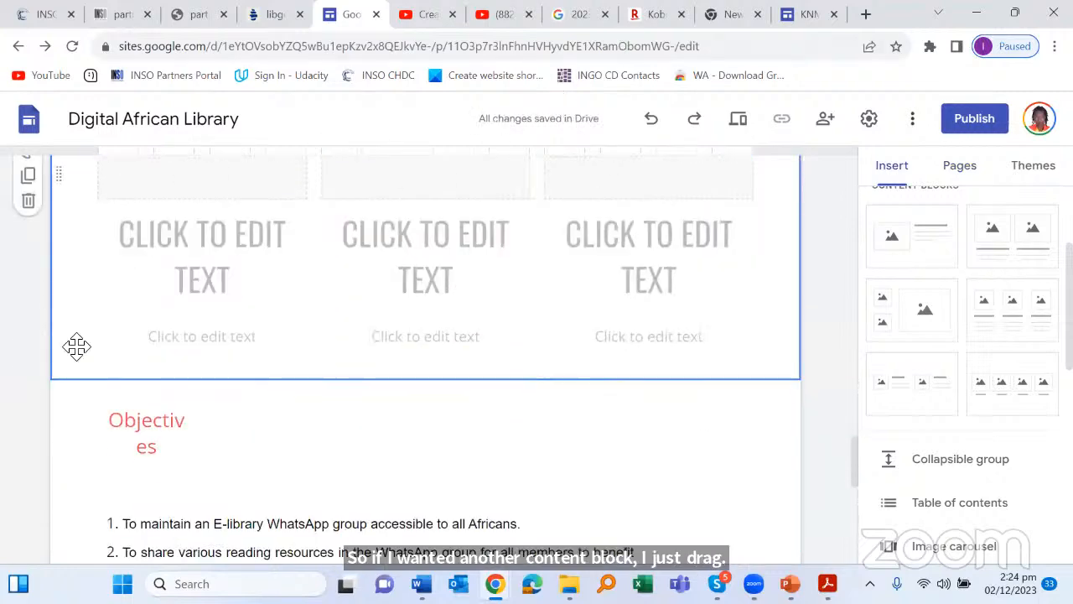
left_click(28, 202)
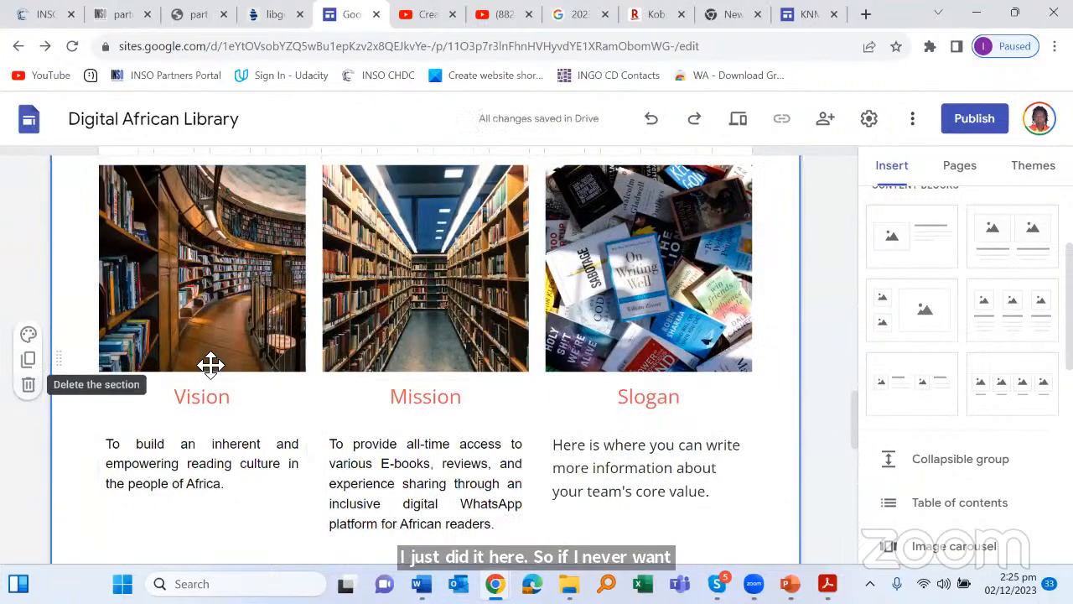
scroll(234, 327, "down", 2)
scroll(256, 310, "down", 2)
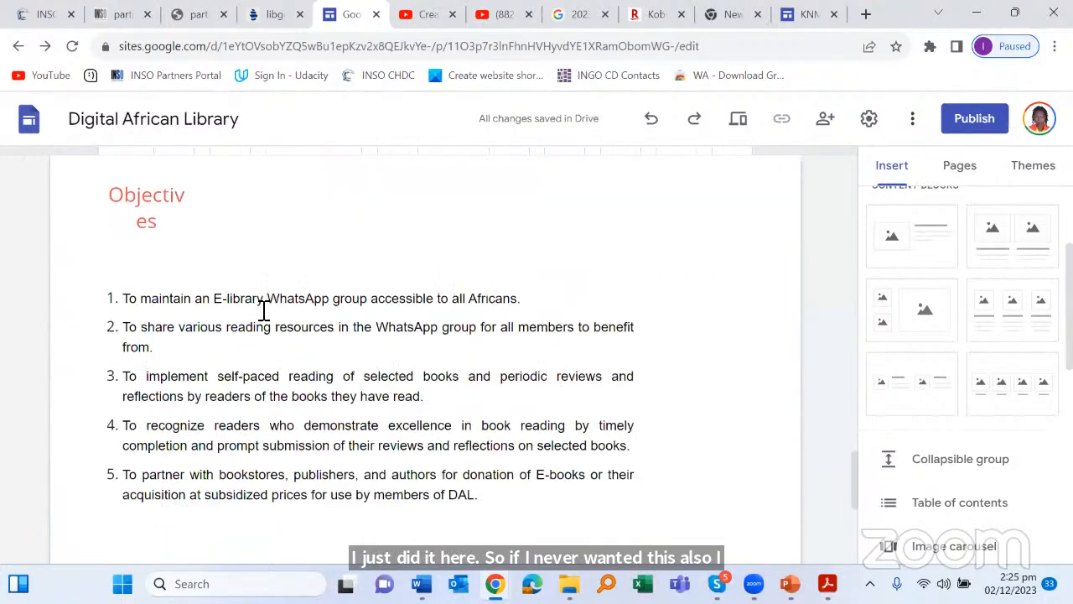
Step: Set the Objectives heading text to font size 14 so it fits on one line
left_click(186, 302)
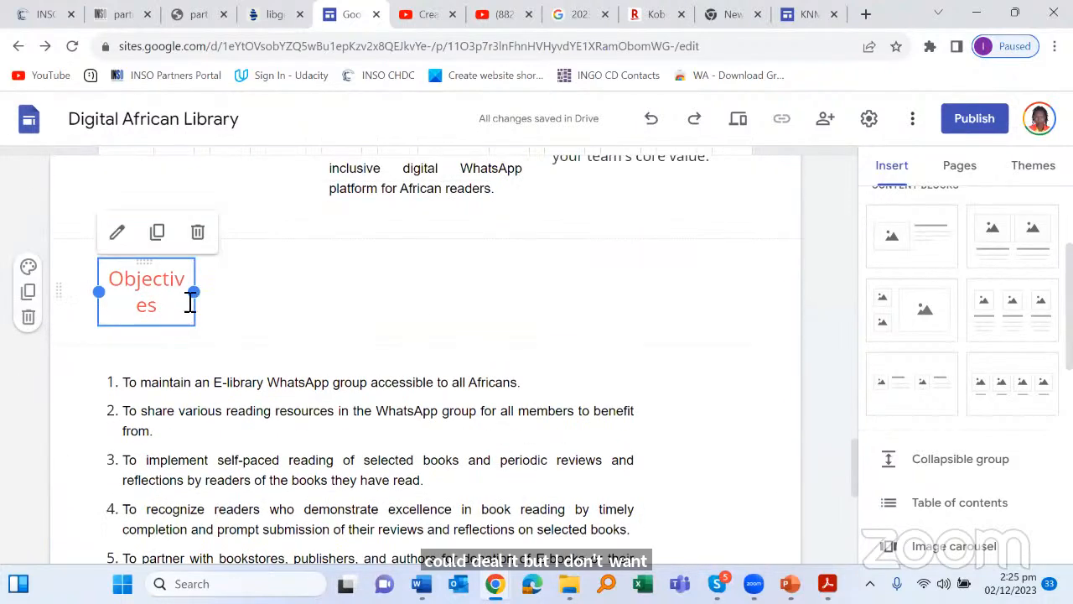
left_click_drag(198, 297, 223, 299)
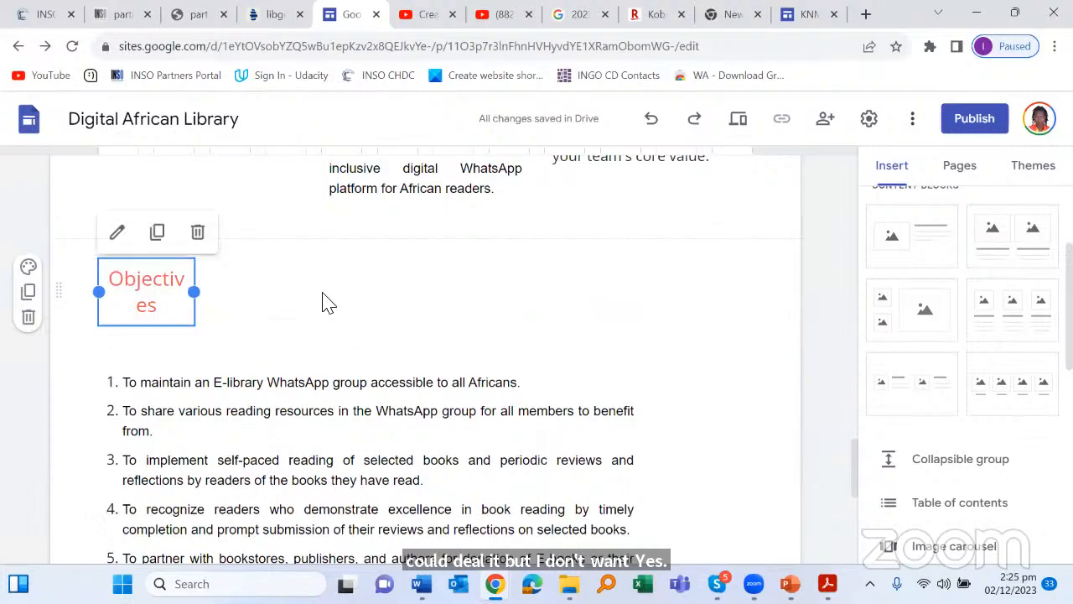
left_click(175, 311)
left_click_drag(144, 291, 126, 271)
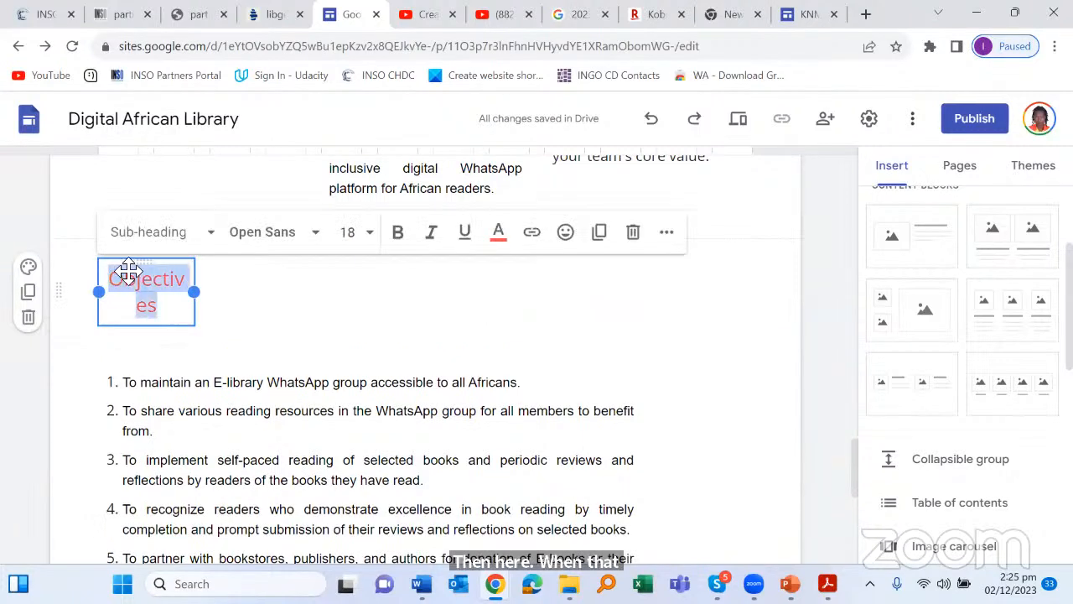
left_click(372, 237)
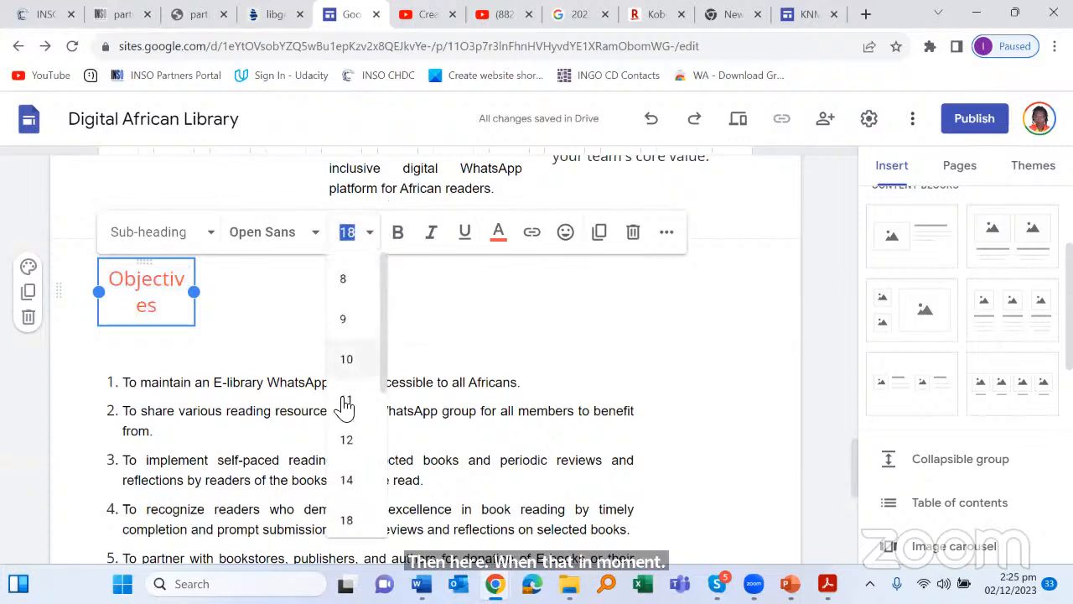
scroll(356, 463, "down", 2)
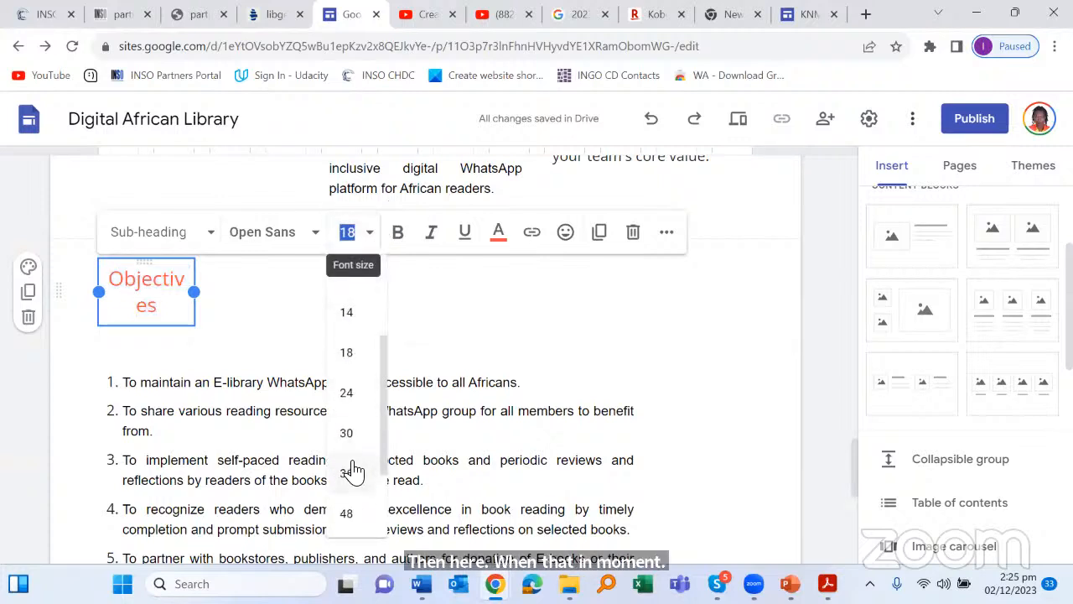
left_click(351, 313)
left_click(402, 299)
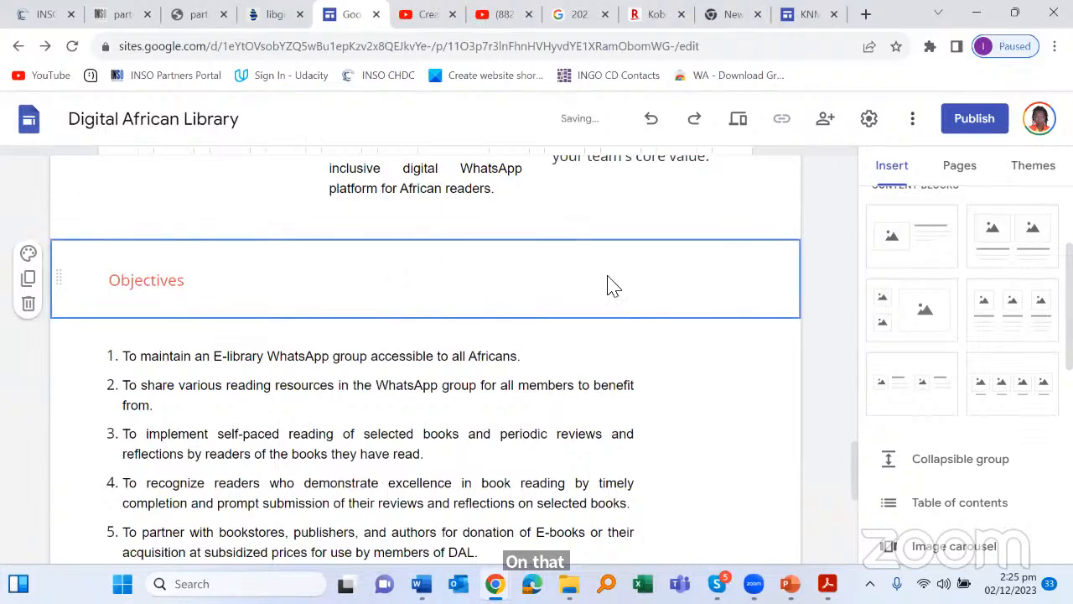
scroll(660, 353, "down", 3)
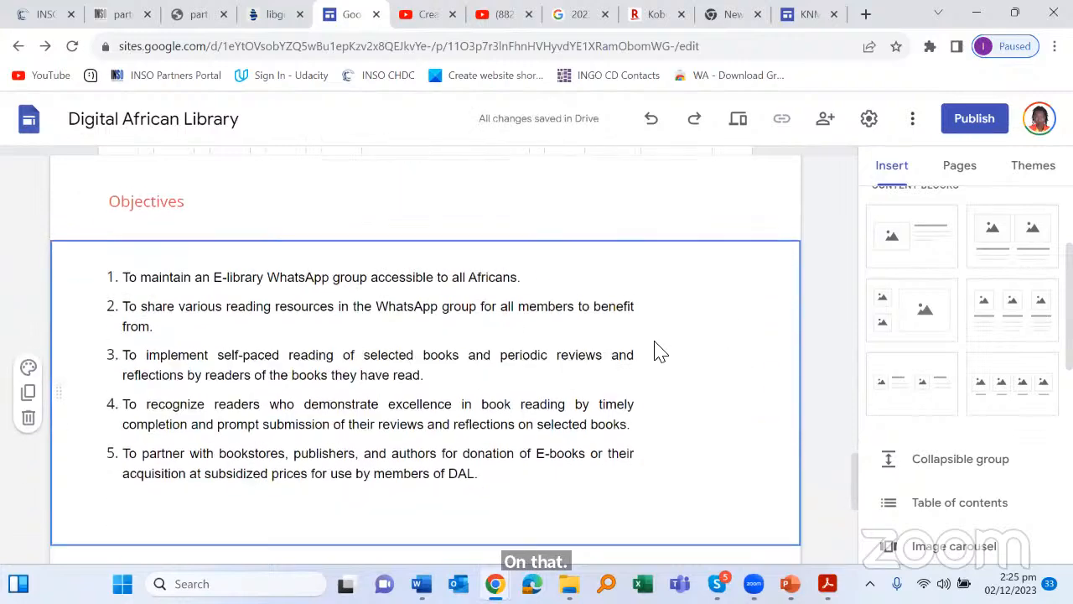
scroll(663, 344, "down", 1)
scroll(679, 339, "down", 1)
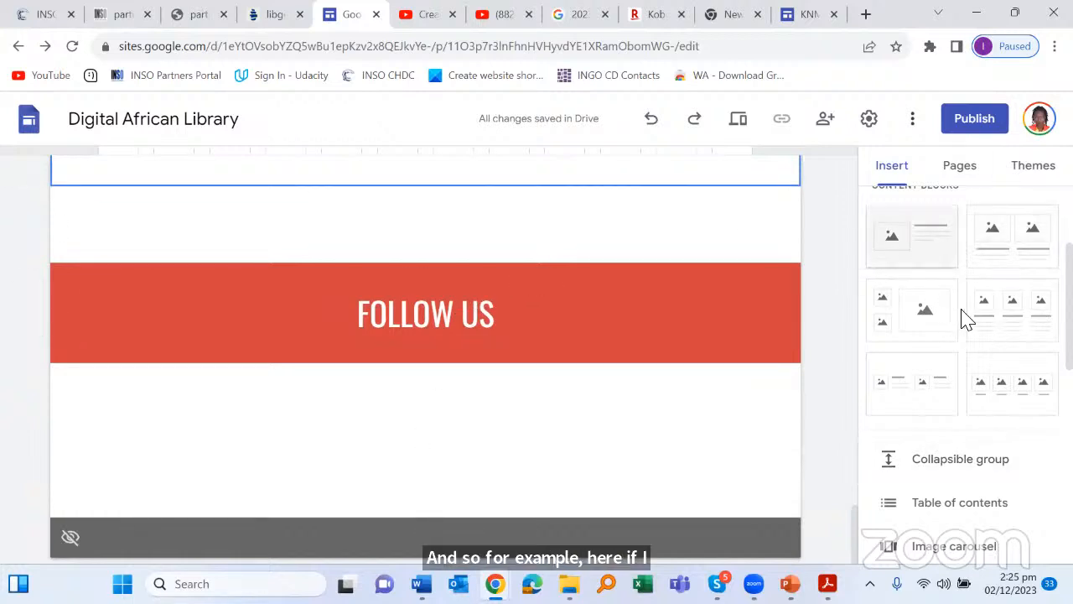
scroll(964, 301, "up", 2)
scroll(962, 297, "down", 3)
scroll(964, 294, "up", 3)
scroll(964, 294, "down", 5)
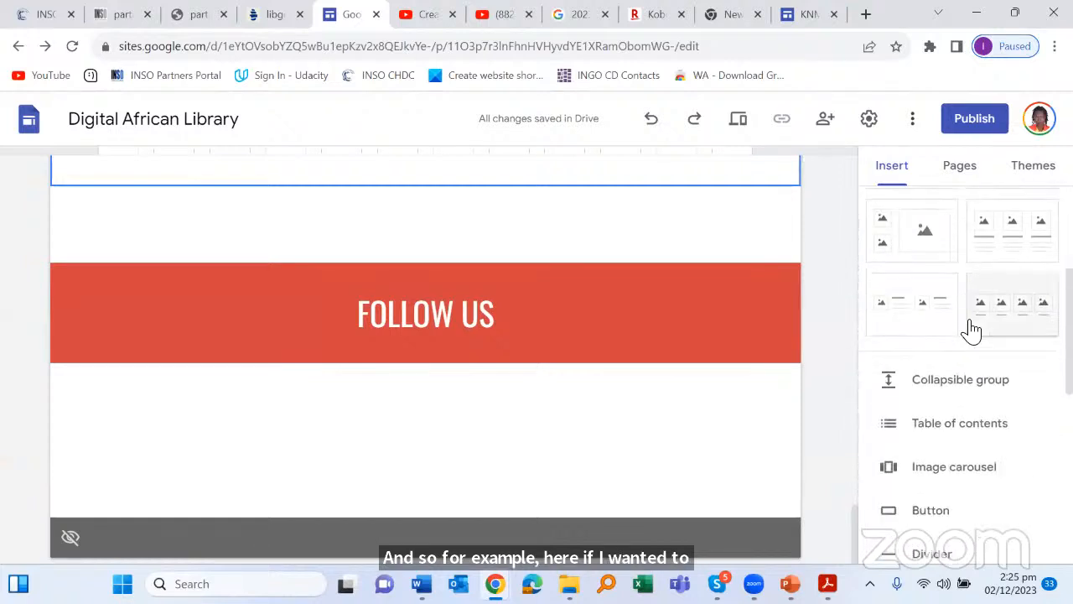
scroll(971, 331, "down", 1)
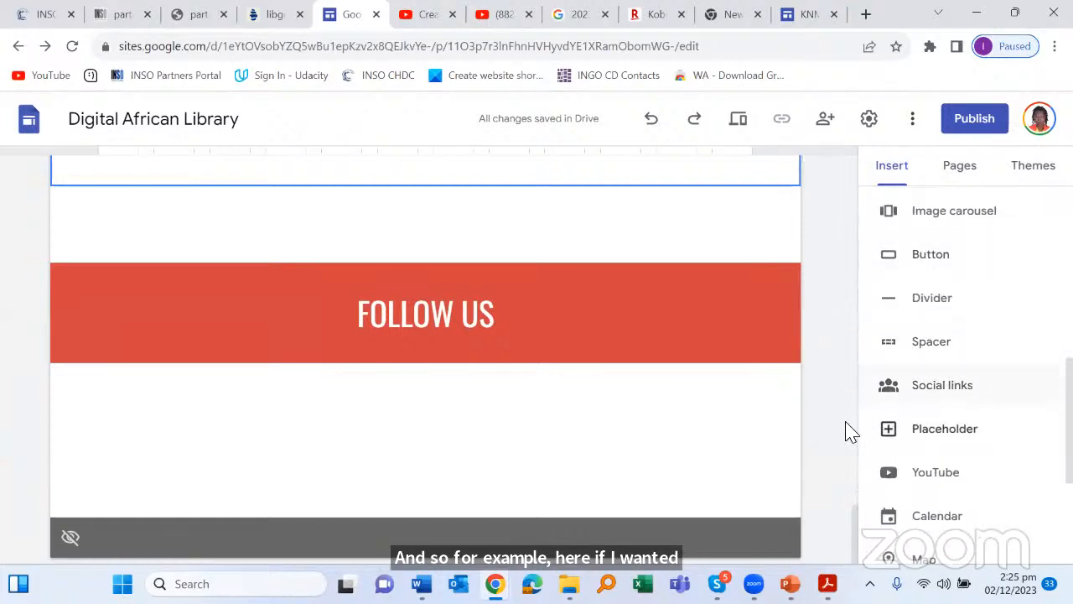
left_click(946, 380)
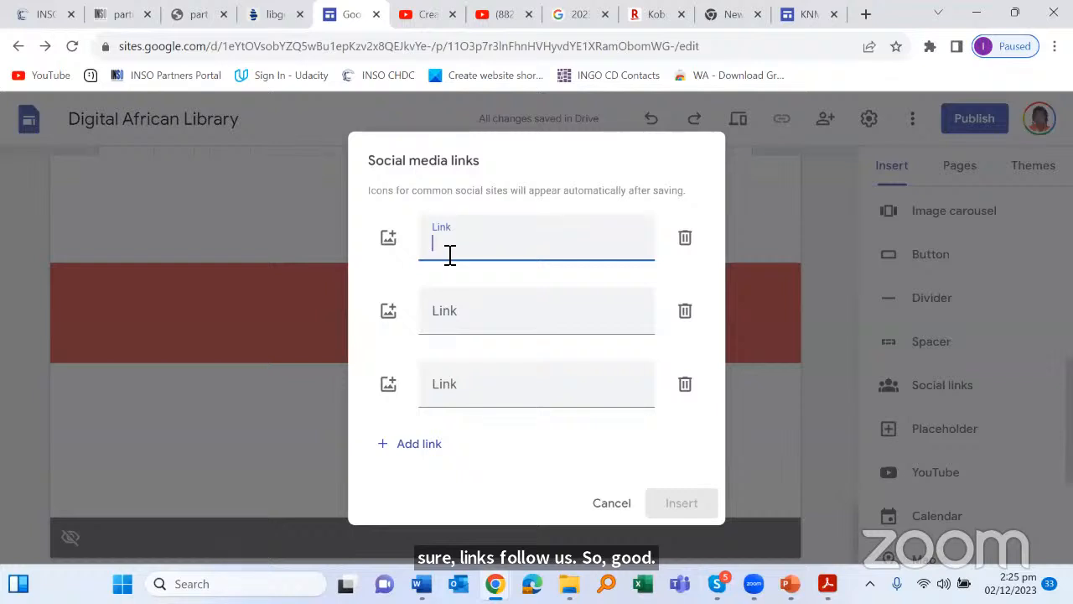
left_click(461, 313)
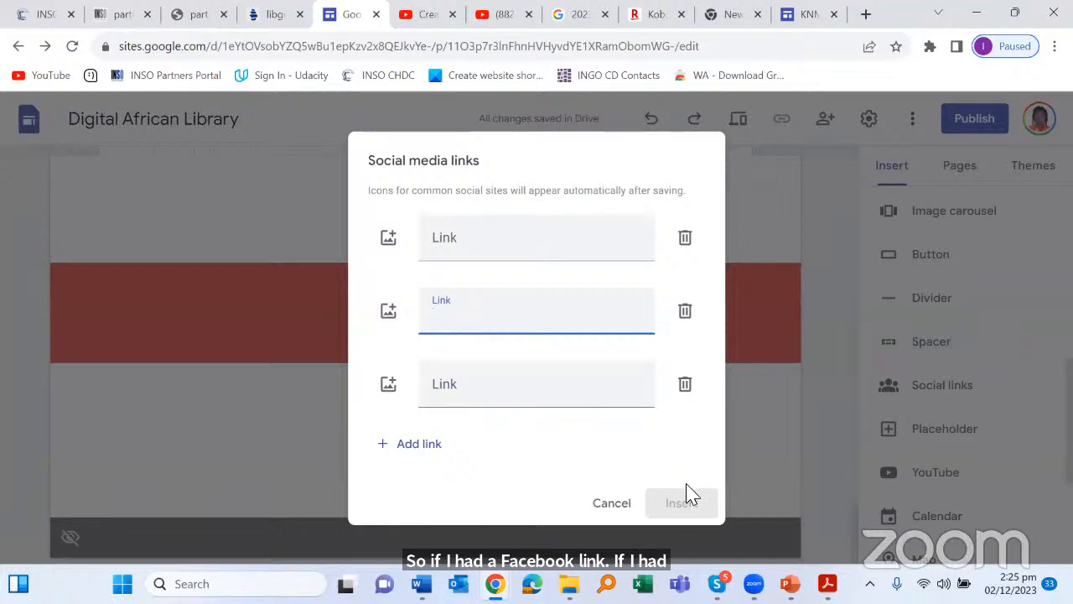
left_click(142, 432)
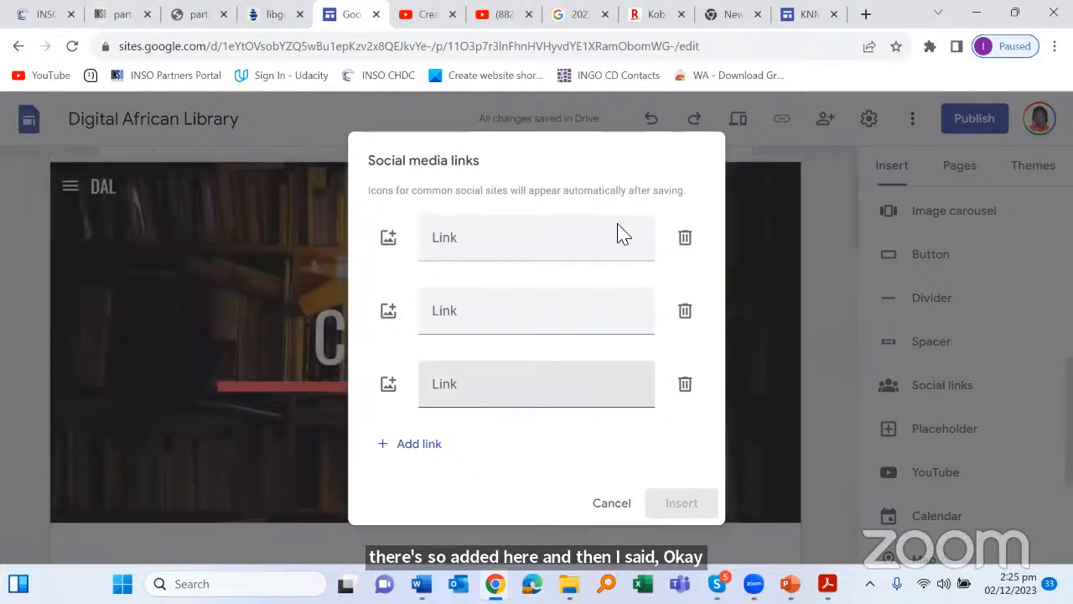
left_click(641, 243)
key("ctrl+a")
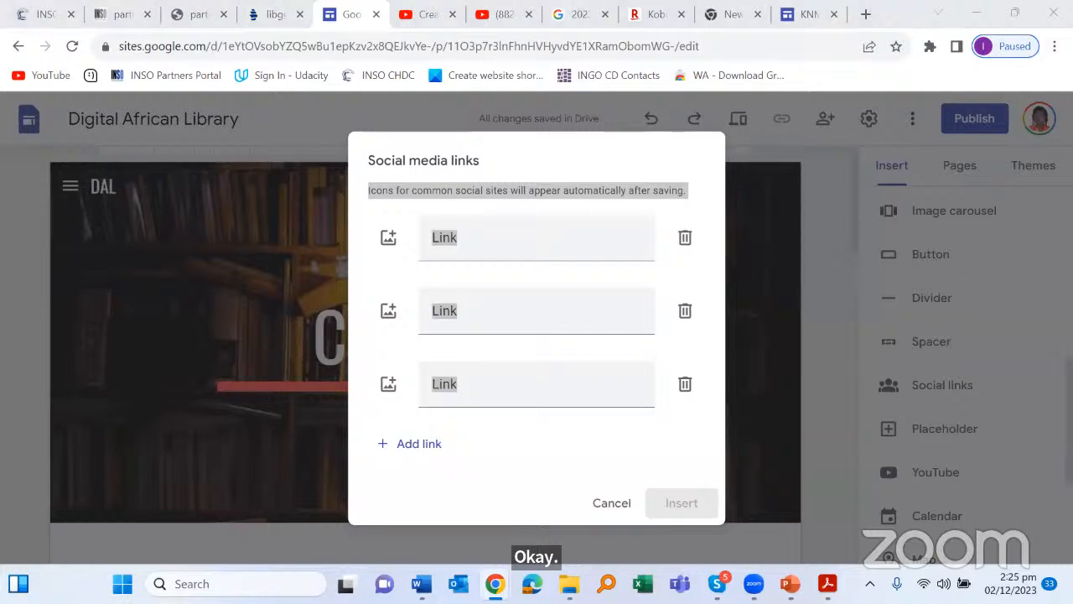
left_click(608, 505)
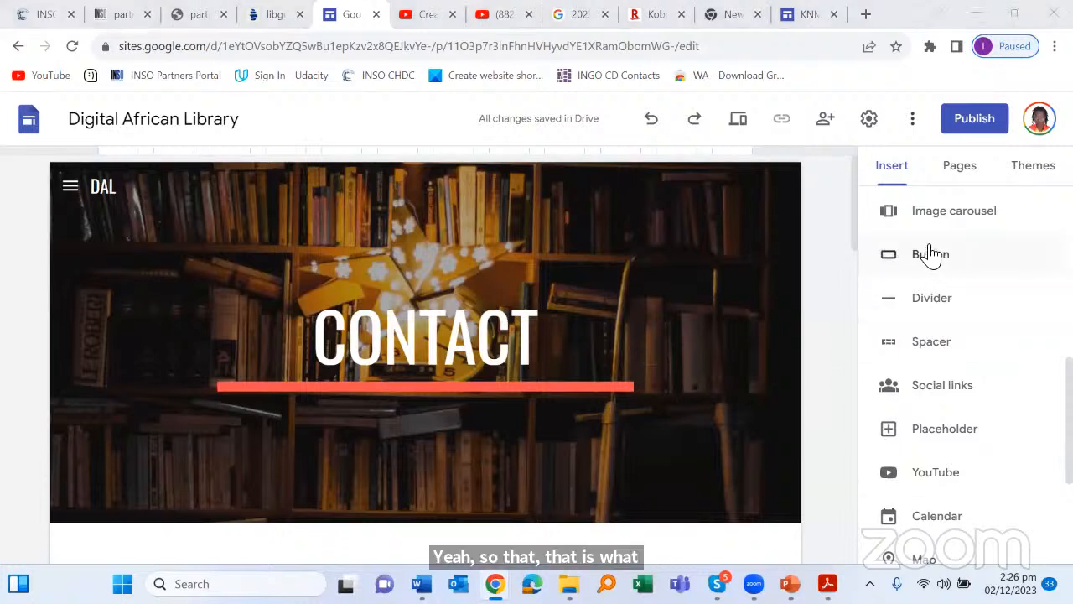
Step: Open the Projects page from the Pages list and show its page options menu
left_click(958, 171)
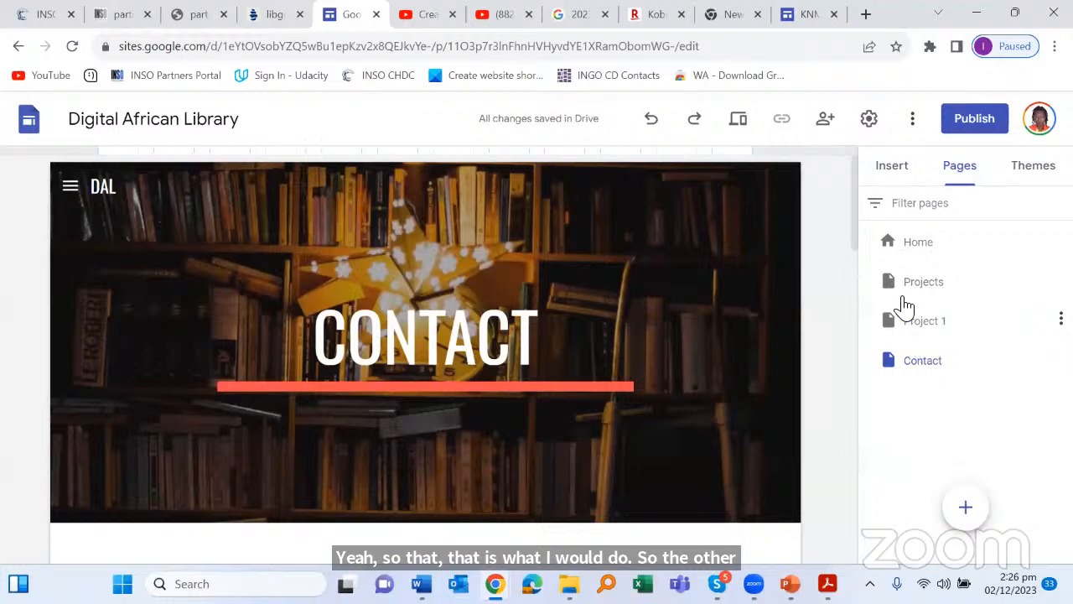
left_click(918, 243)
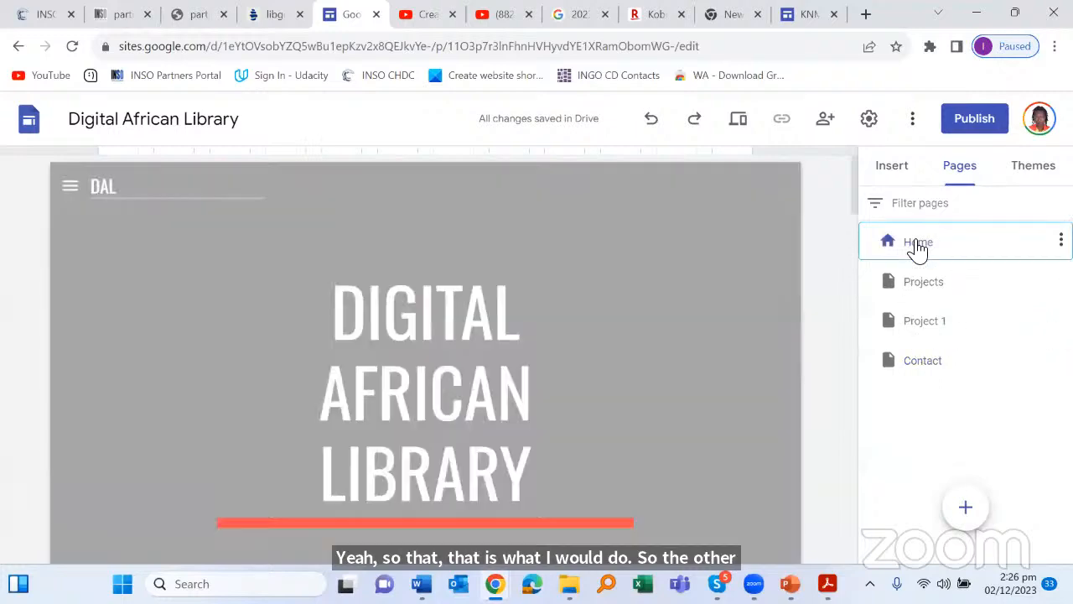
scroll(606, 336, "down", 8)
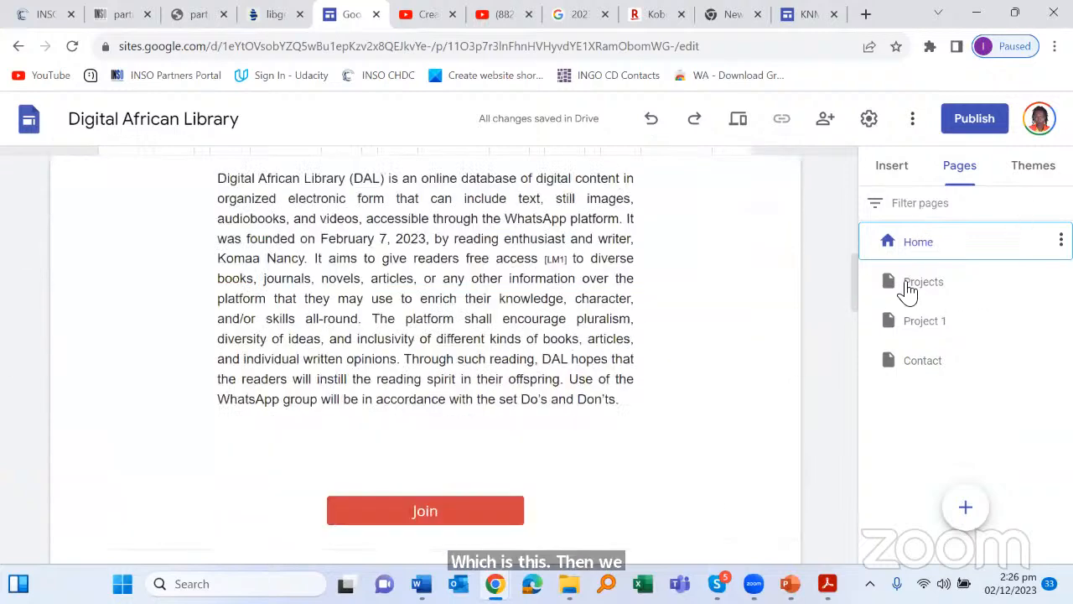
left_click(908, 288)
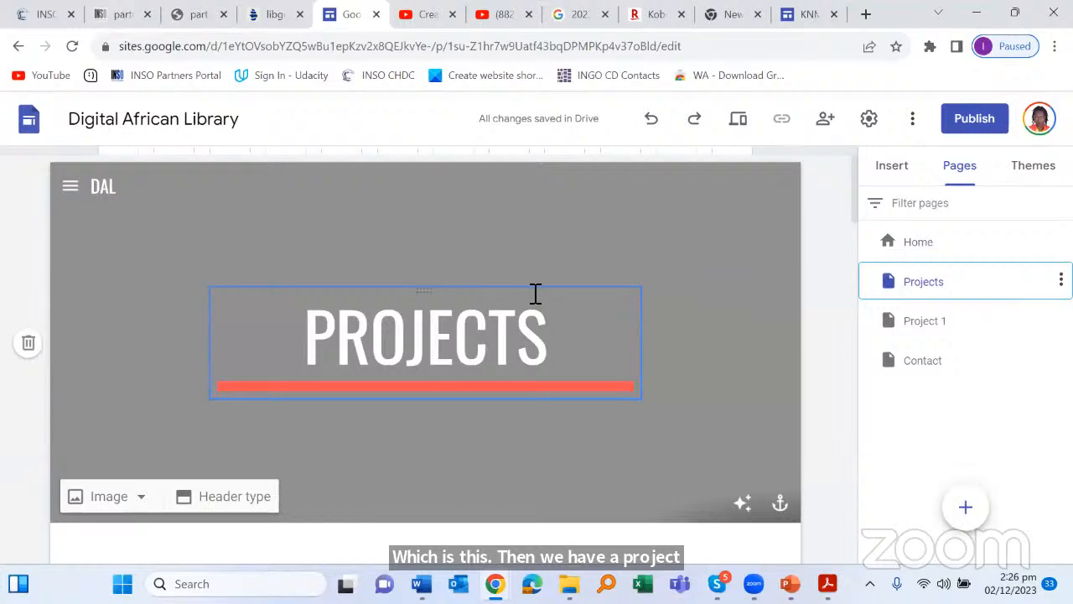
scroll(537, 306, "down", 10)
scroll(537, 307, "up", 3)
scroll(548, 344, "up", 8)
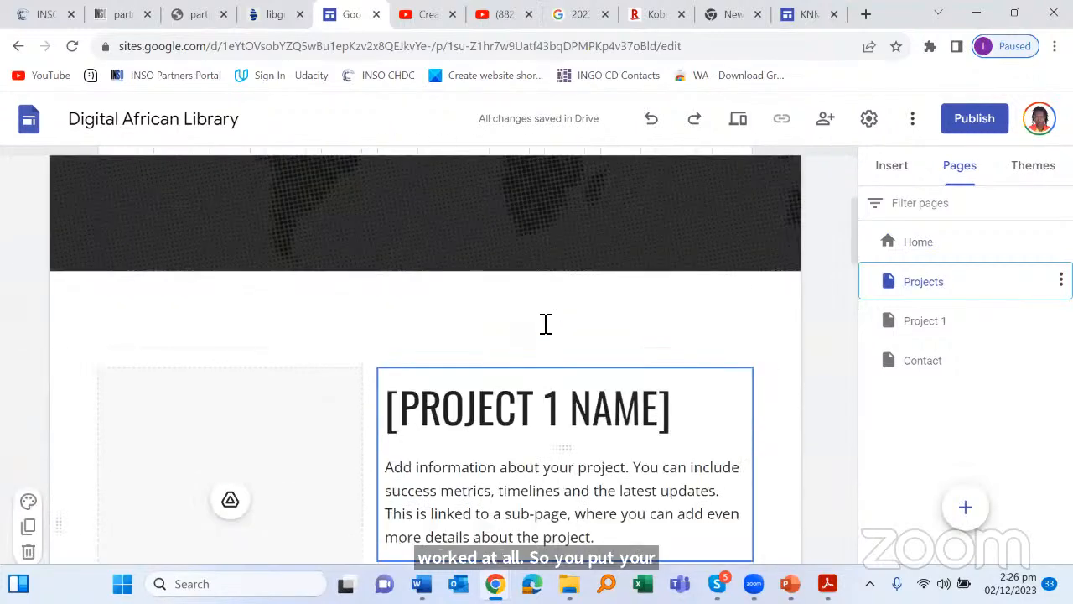
scroll(551, 330, "up", 3)
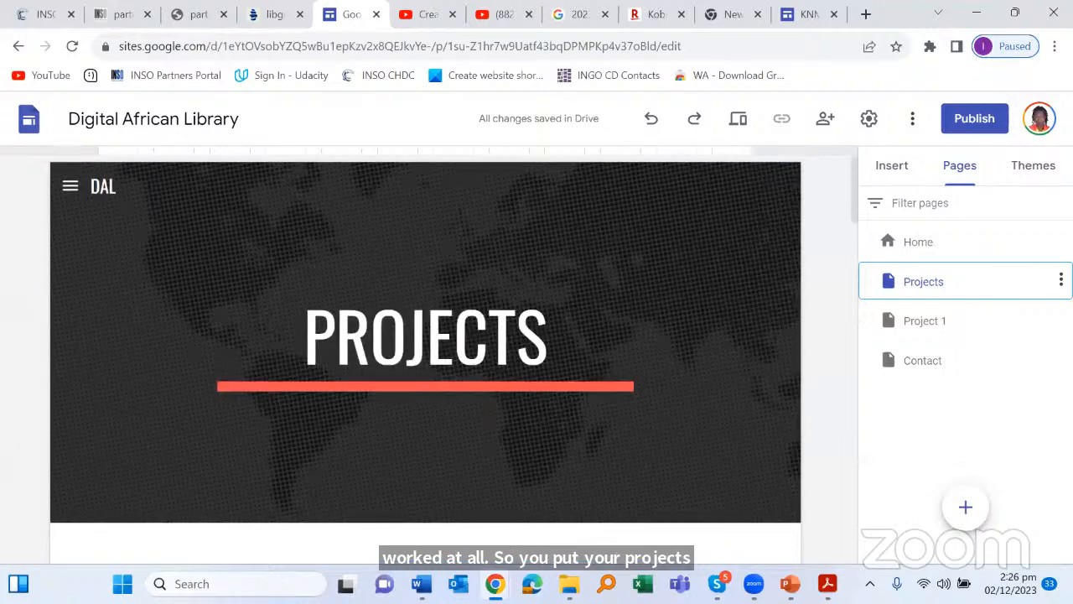
left_click(1061, 280)
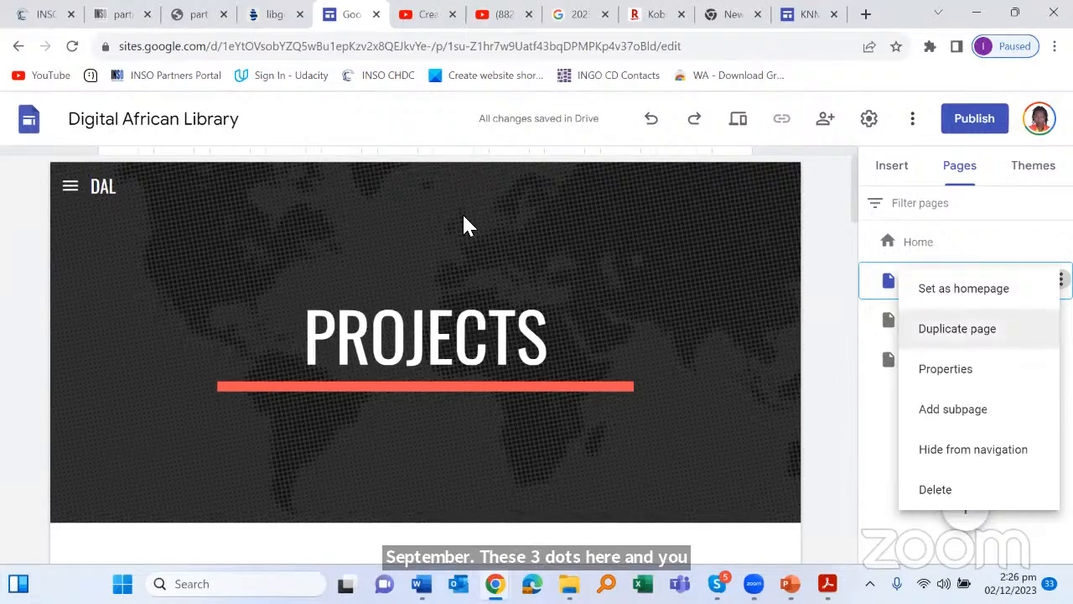
Step: Open the Home page and display its options menu with Duplicate page, Properties and Add subpage
left_click(830, 237)
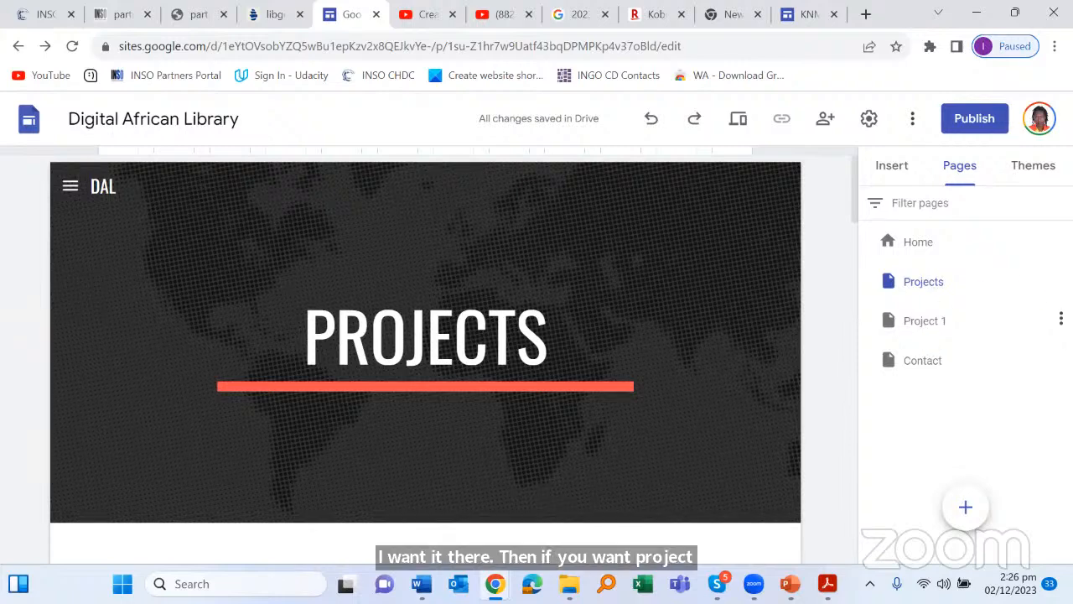
left_click(1061, 279)
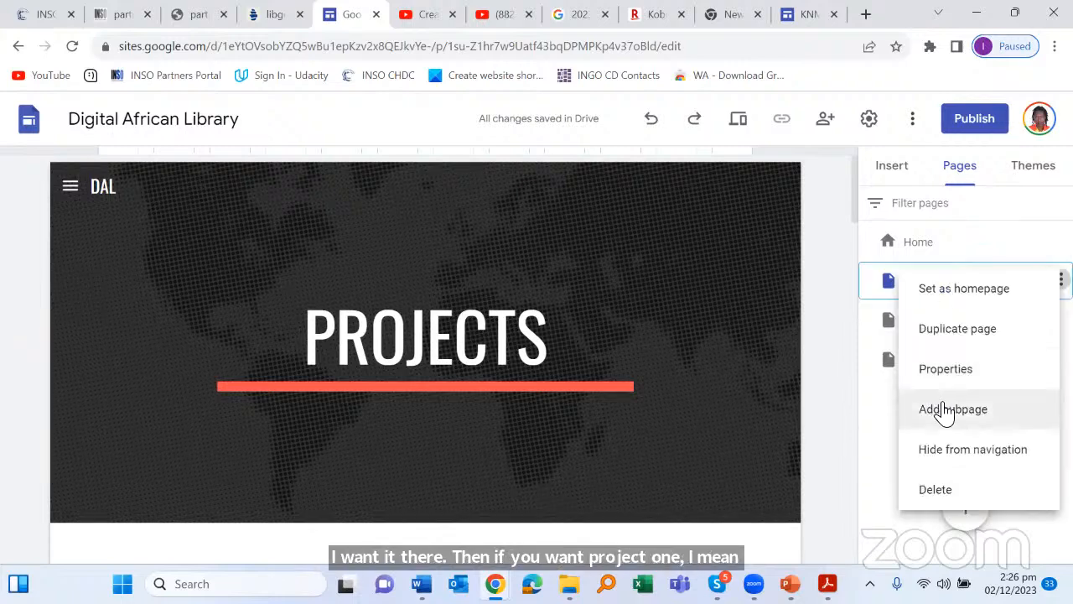
left_click(853, 440)
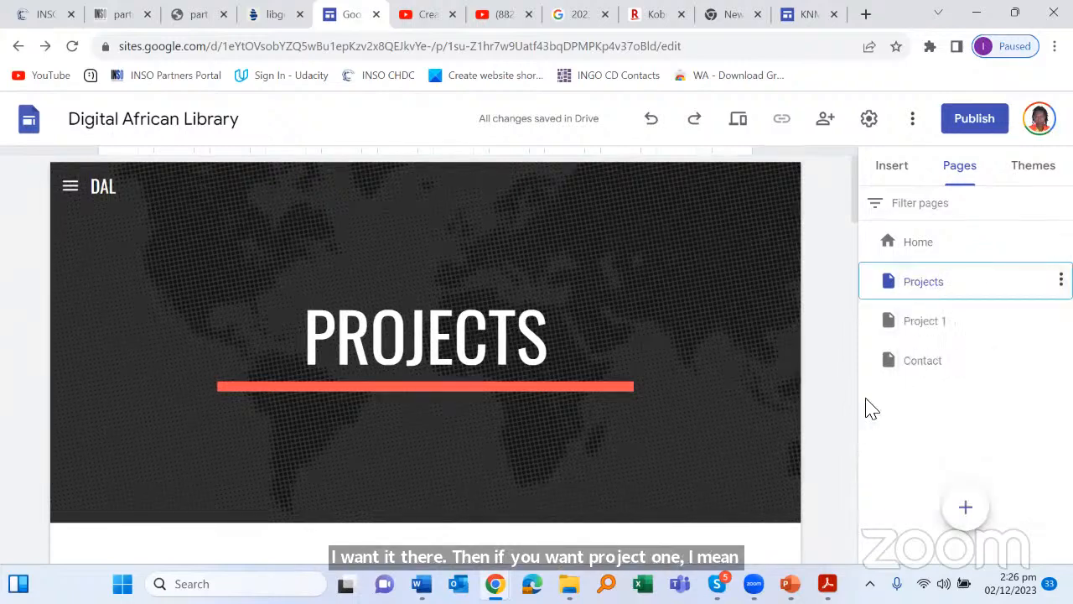
left_click(1062, 279)
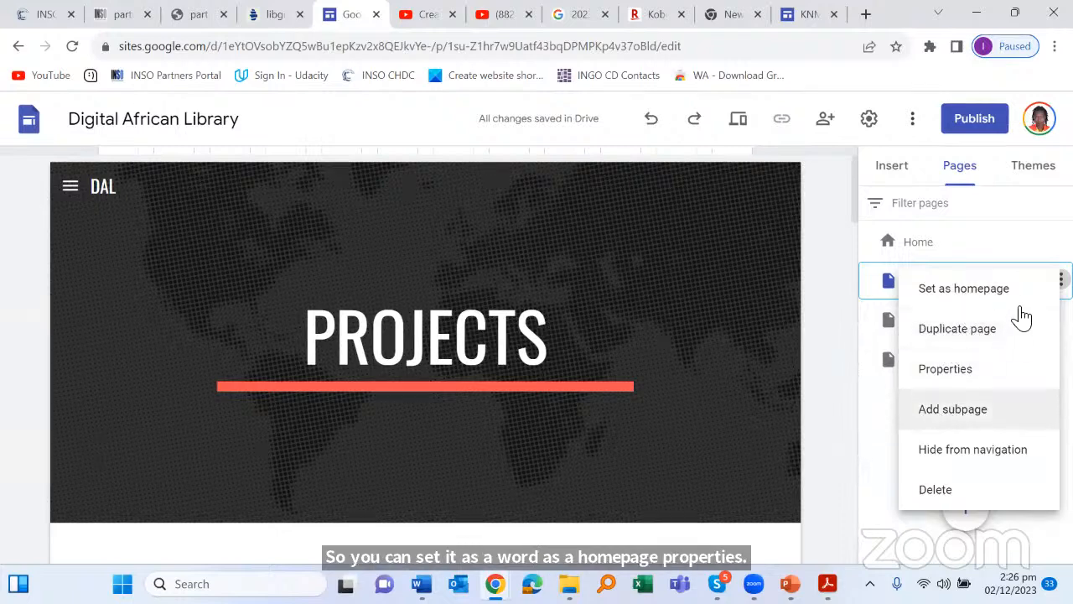
left_click(910, 256)
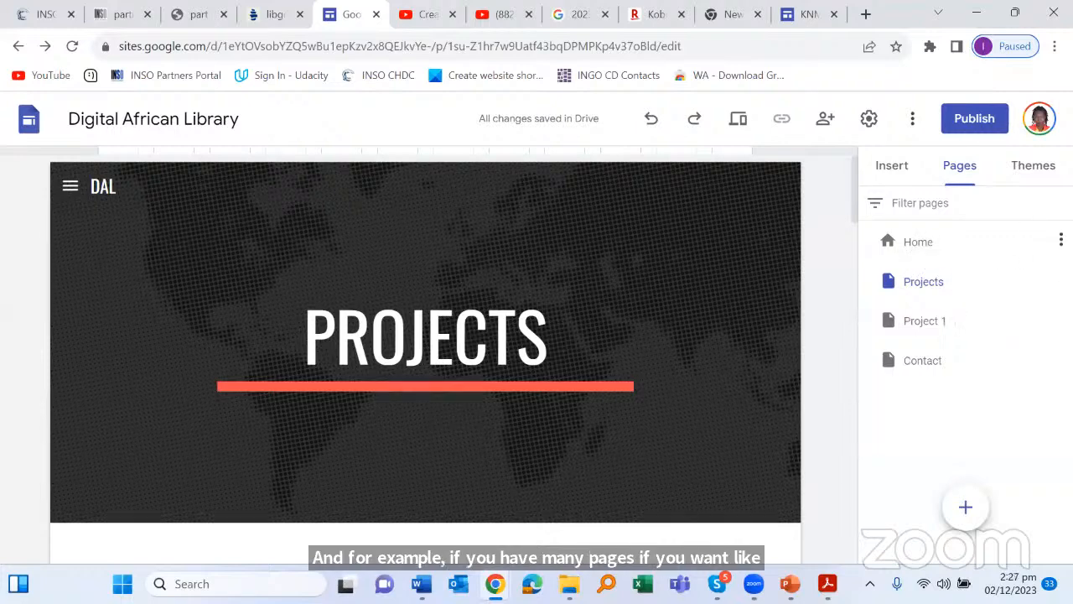
left_click(1060, 240)
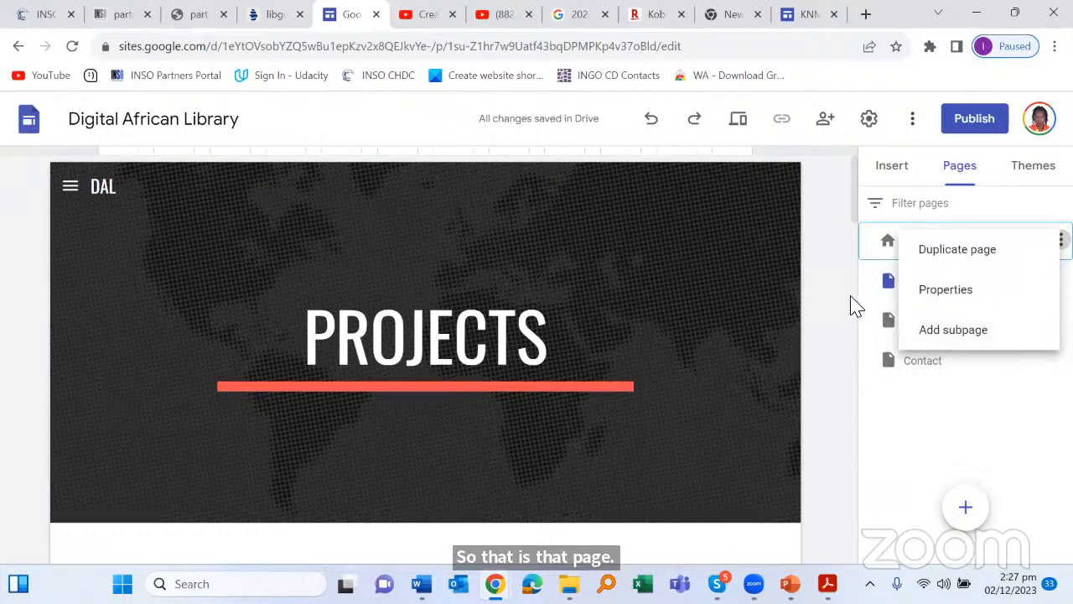
left_click(926, 285)
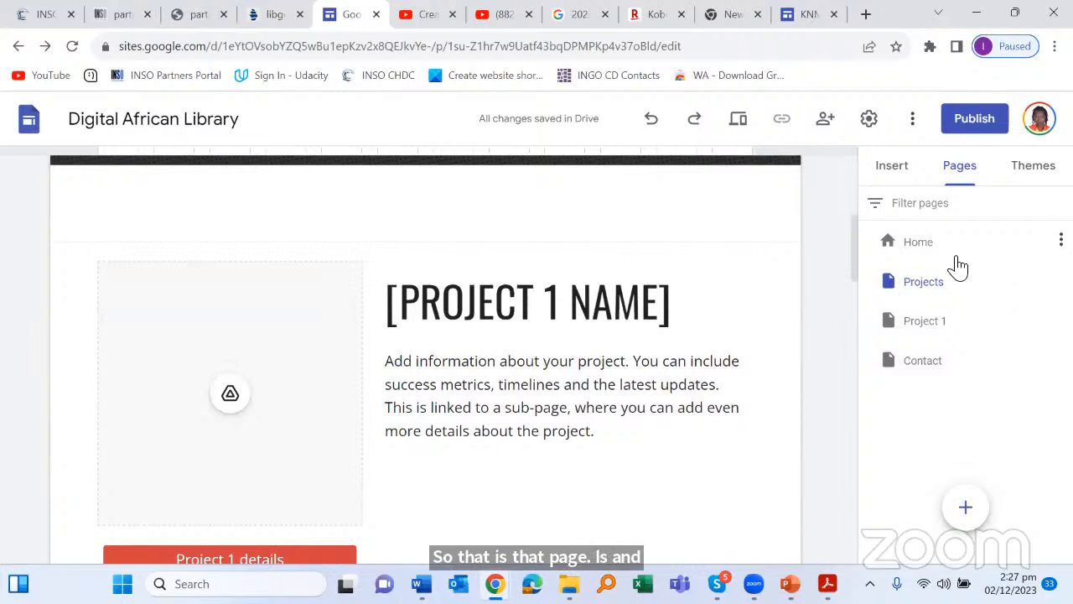
left_click(1061, 240)
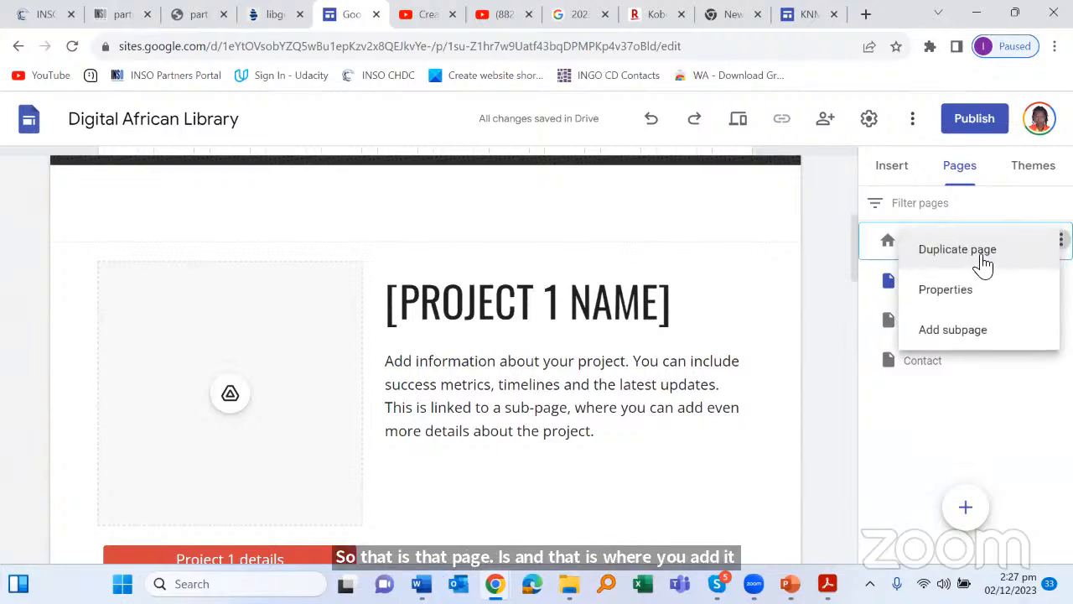
left_click(883, 256)
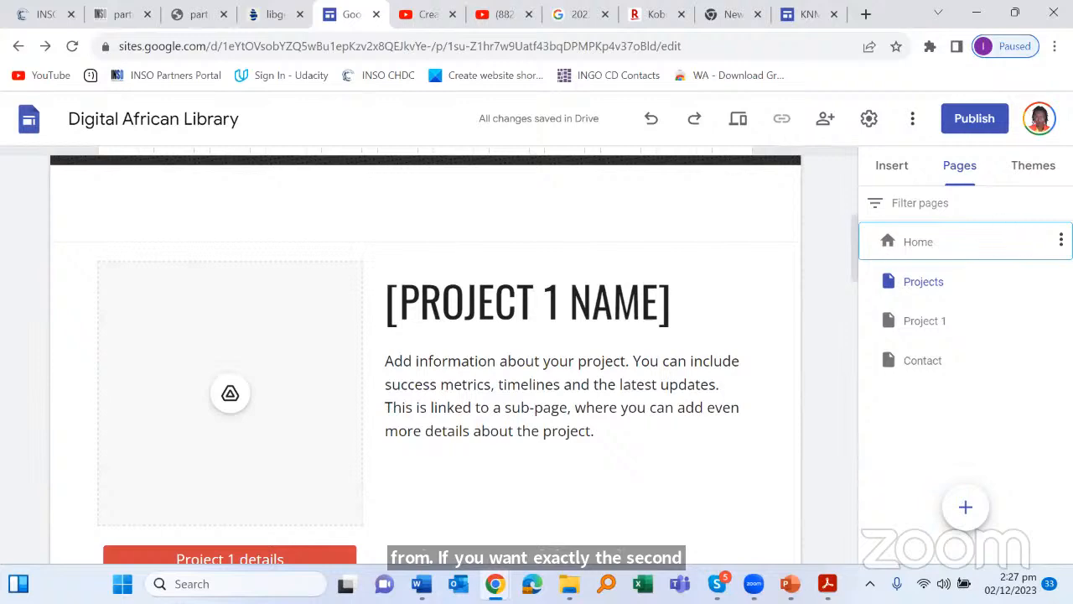
left_click(918, 242)
left_click(1061, 241)
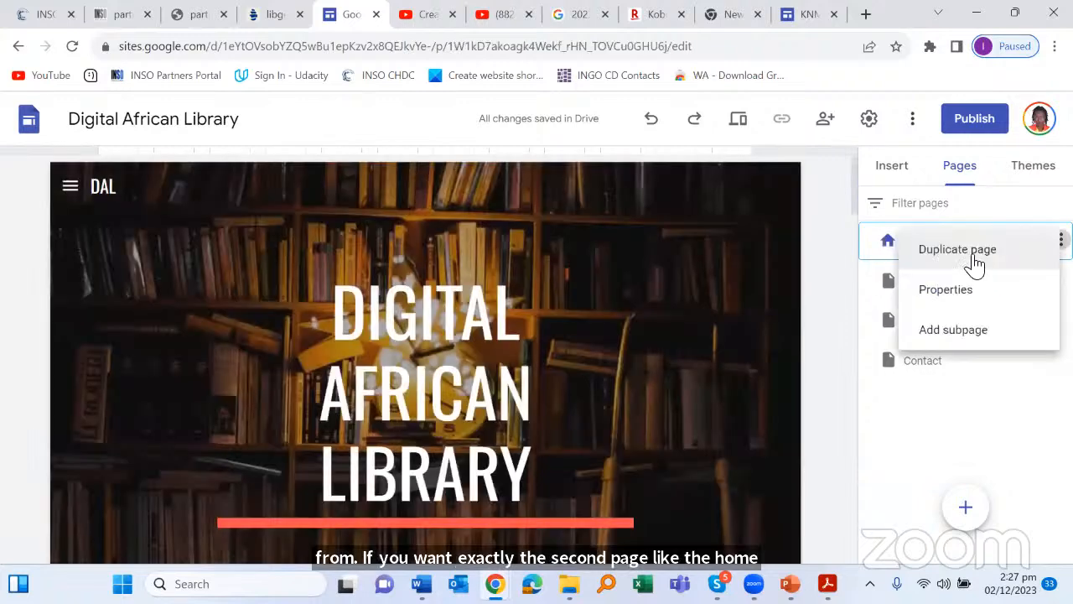
Step: Duplicate the Home page, renaming the copy from 'Copy of Home' to 'Store'
left_click(975, 263)
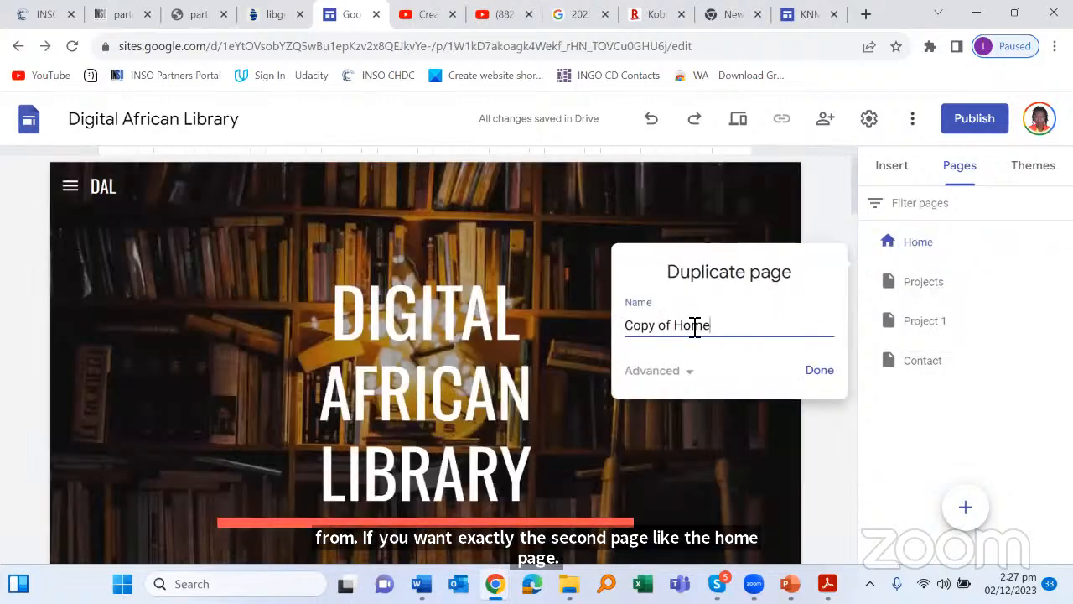
left_click_drag(730, 334, 579, 334)
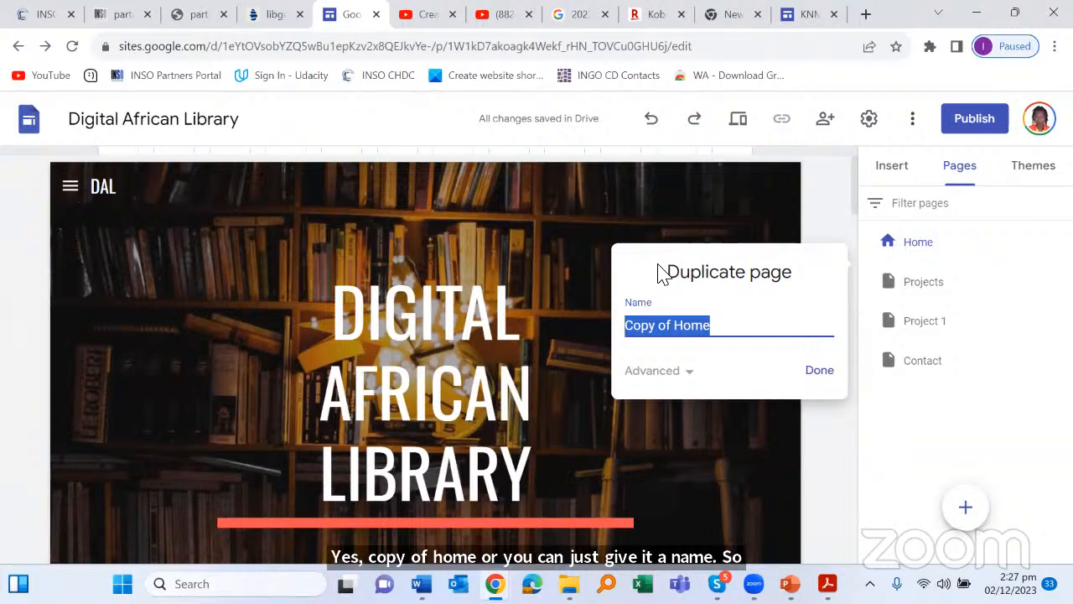
type("Store")
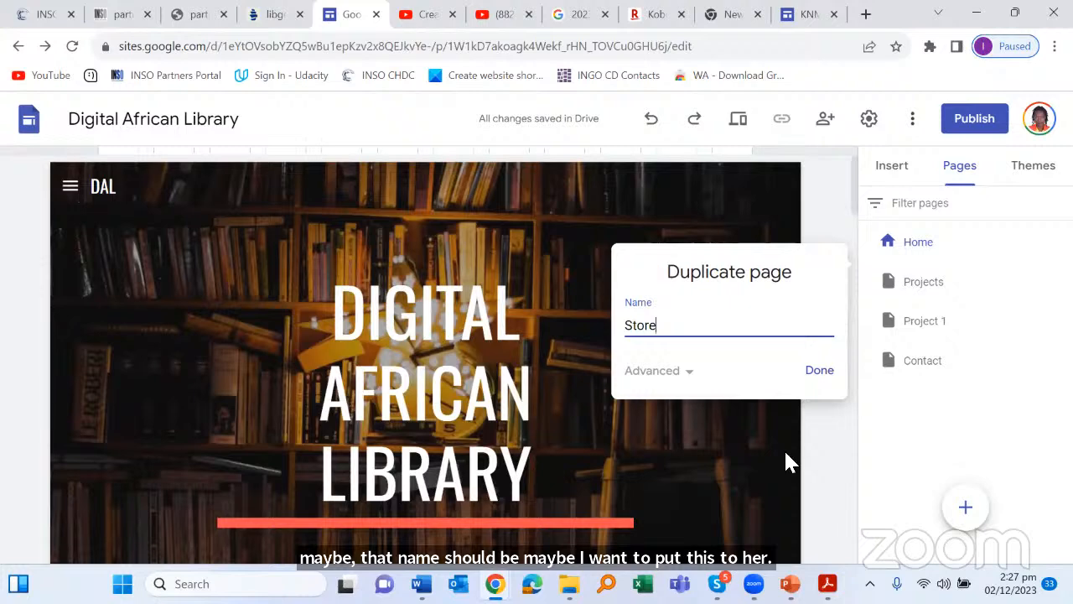
left_click(818, 372)
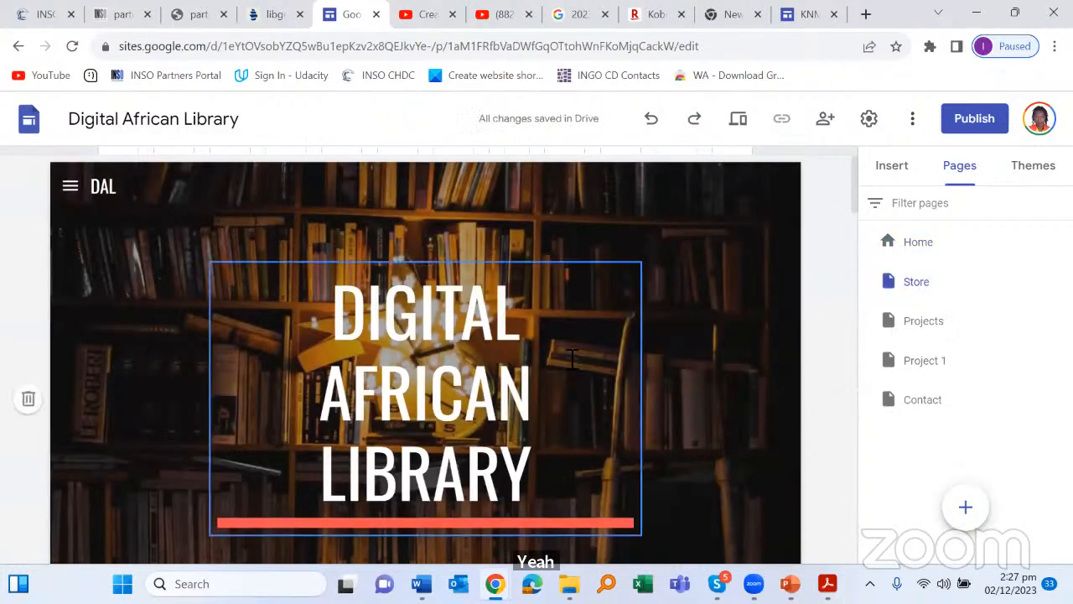
scroll(576, 356, "down", 5)
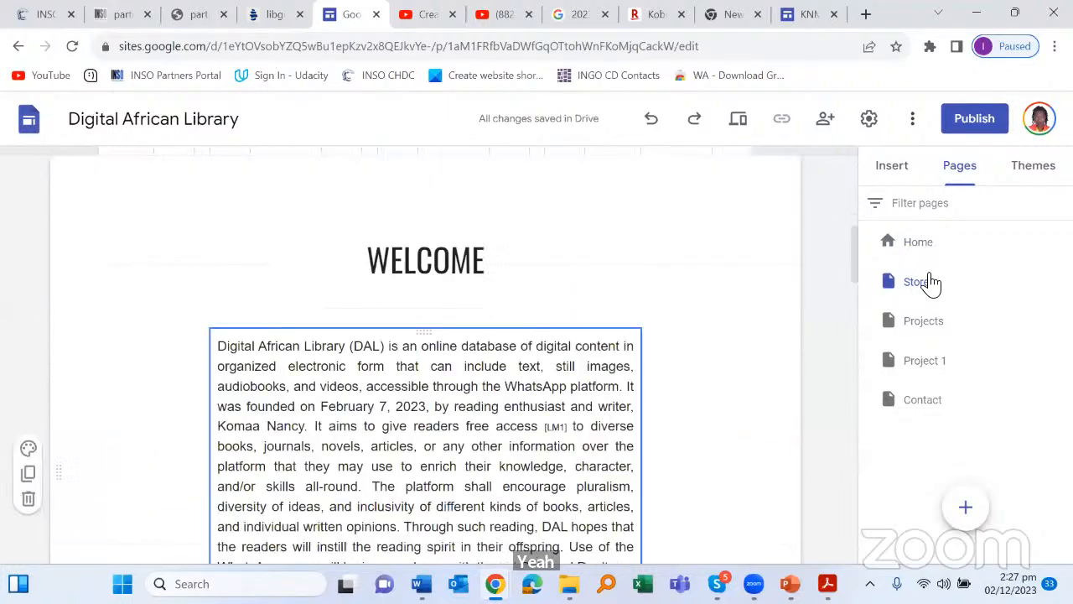
left_click(931, 283)
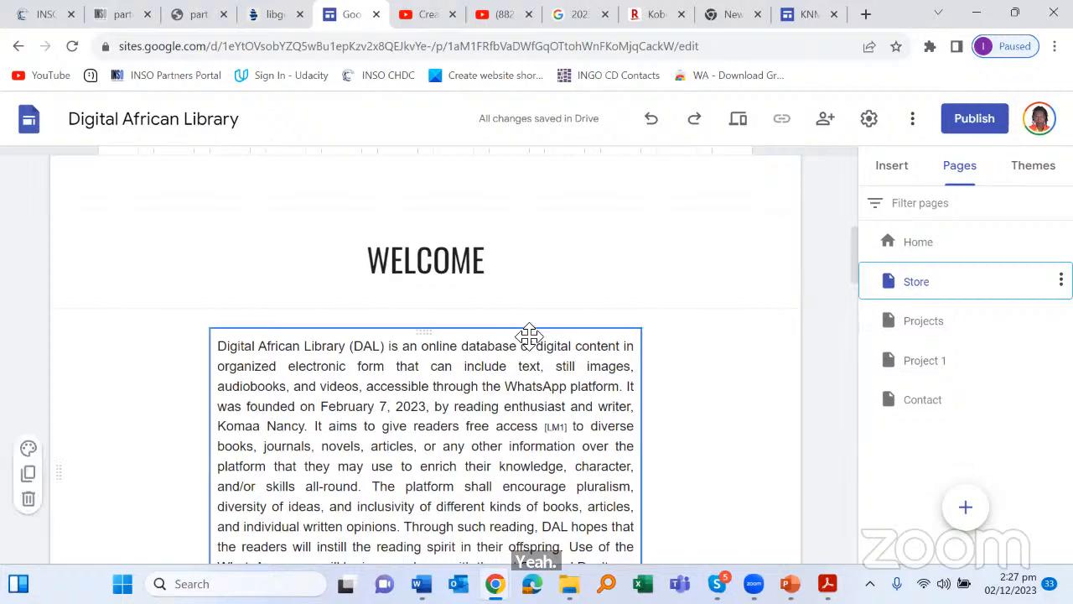
scroll(530, 331, "up", 3)
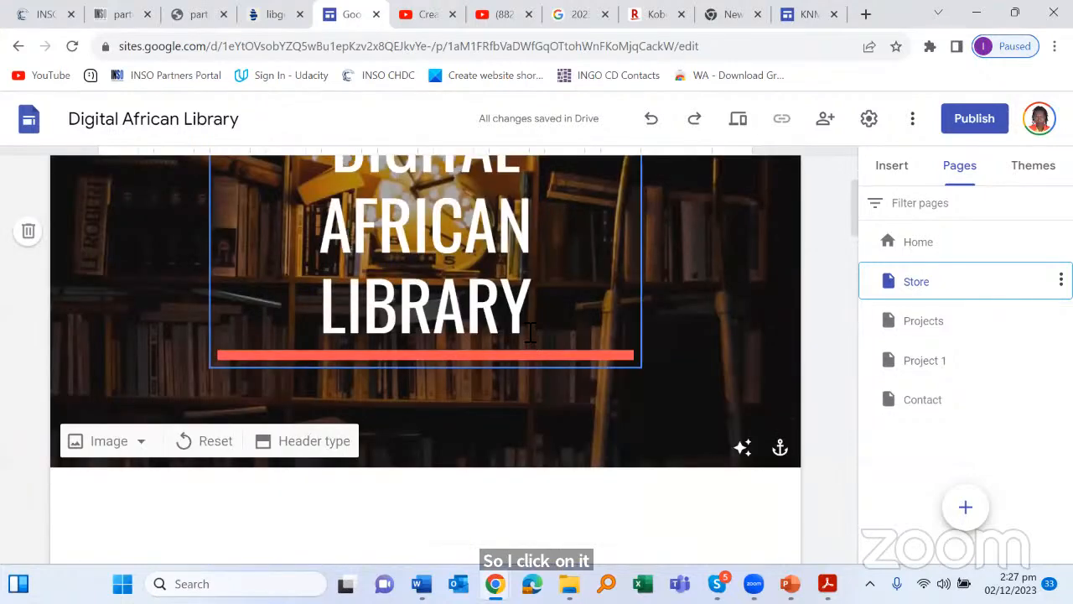
scroll(530, 340, "down", 3)
scroll(805, 297, "down", 3)
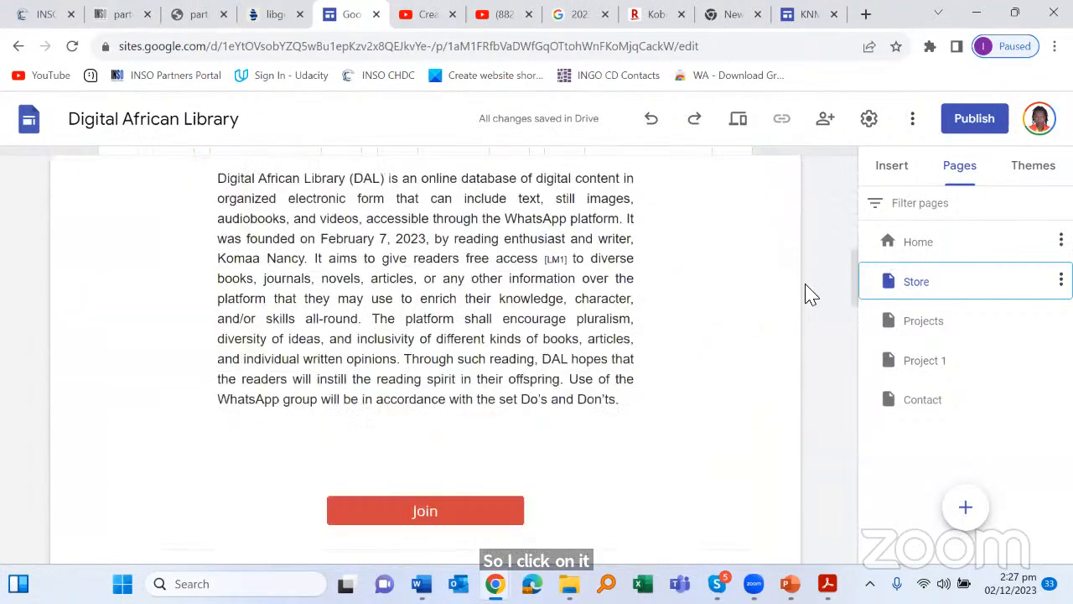
left_click(934, 247)
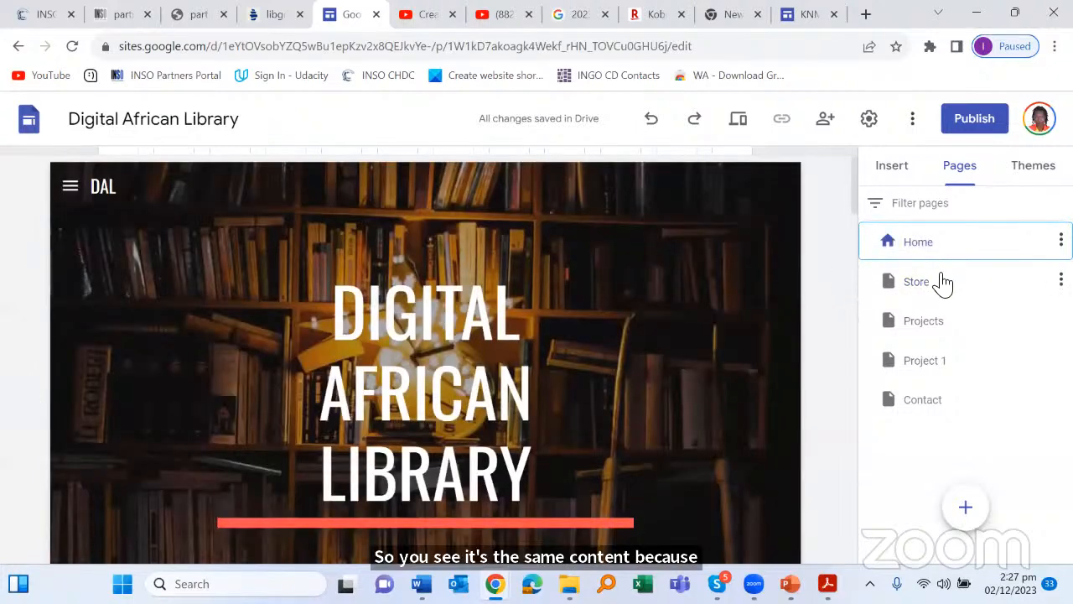
left_click(931, 286)
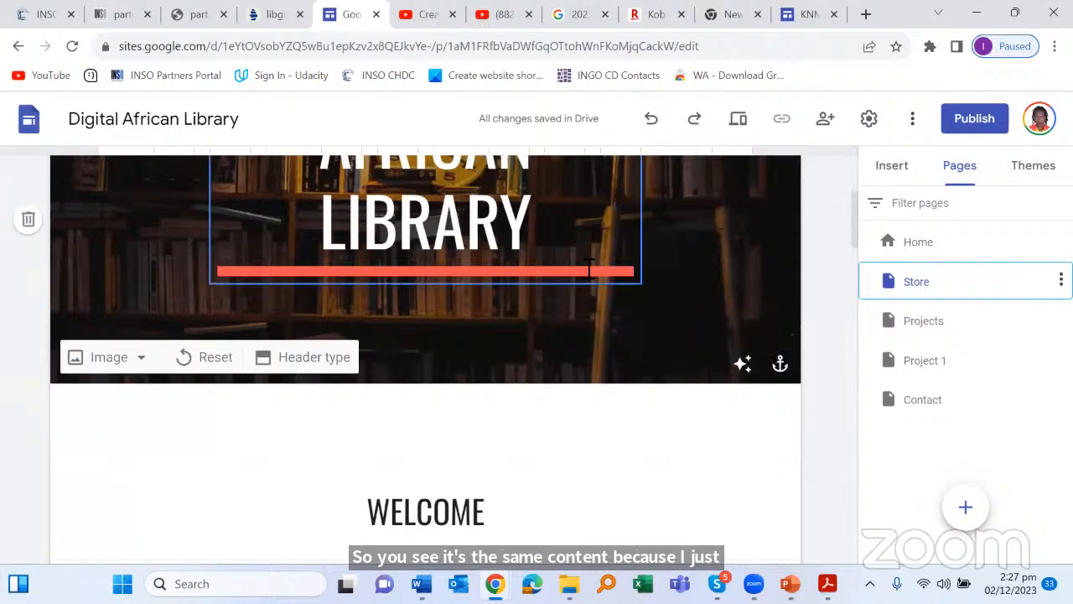
scroll(587, 318, "down", 5)
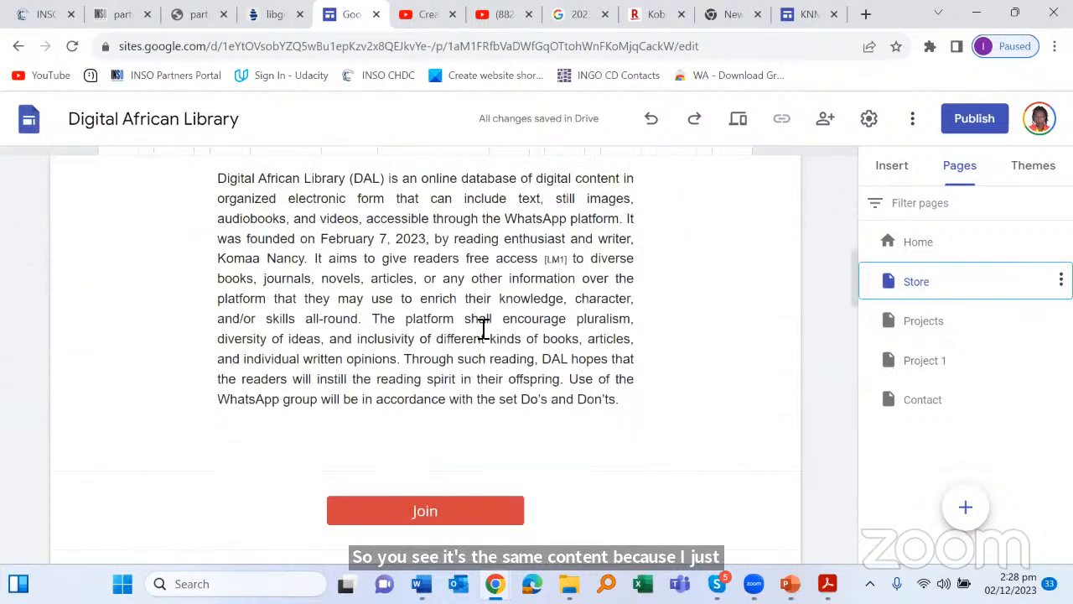
scroll(504, 264, "up", 5)
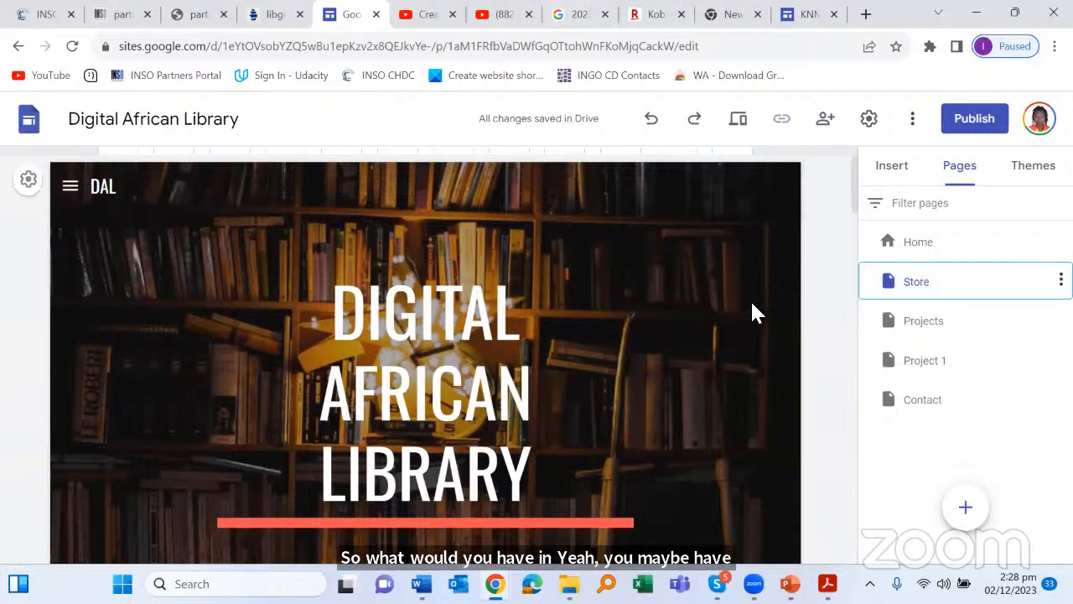
scroll(683, 340, "down", 6)
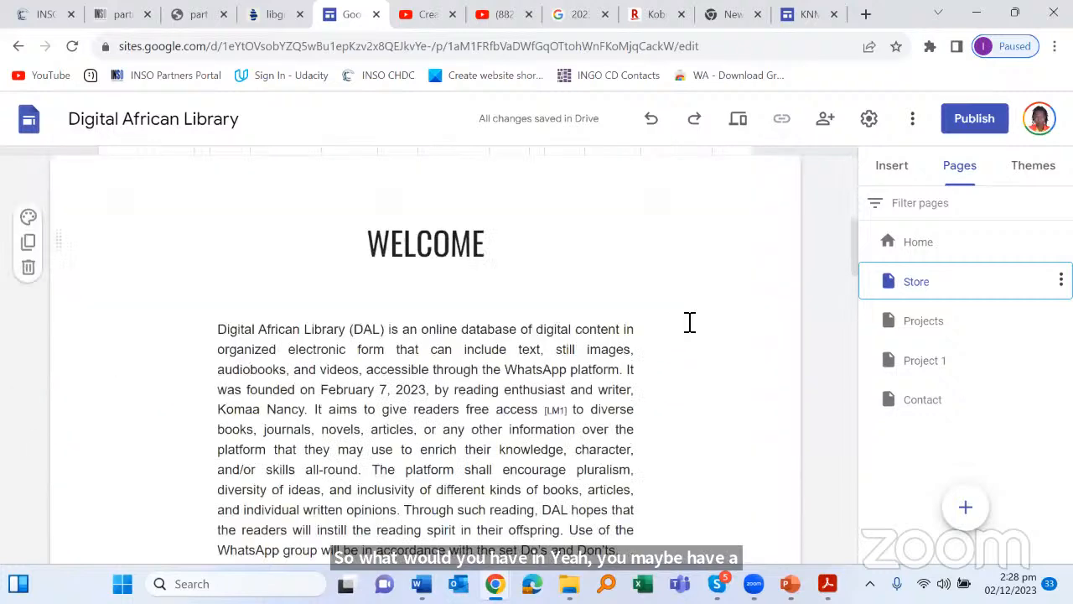
scroll(690, 323, "down", 7)
scroll(667, 327, "up", 3)
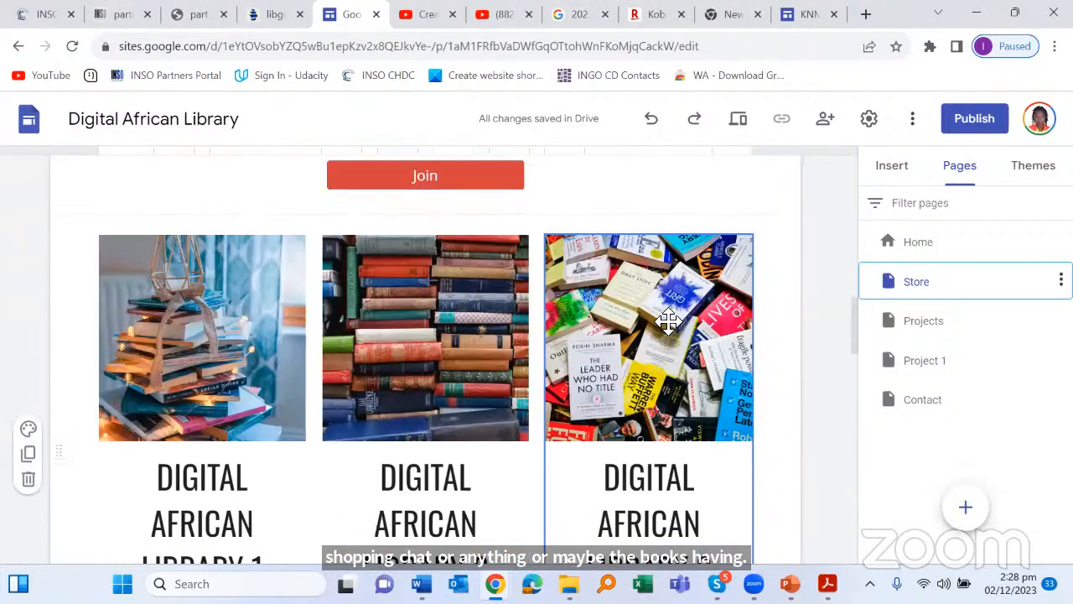
scroll(259, 187, "down", 6)
scroll(157, 369, "up", 2)
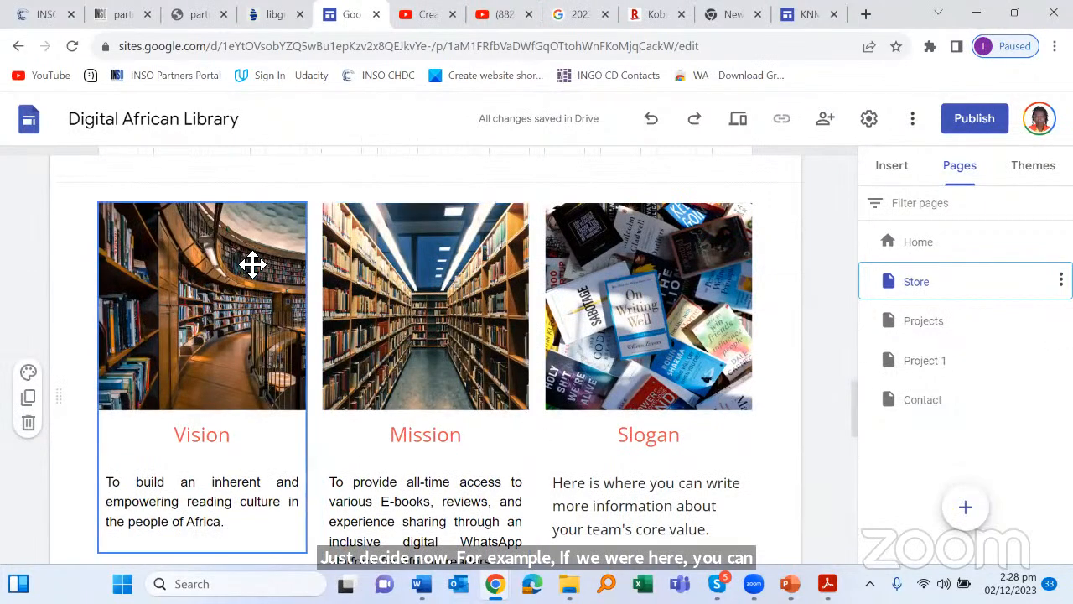
scroll(217, 215, "down", 1)
left_click(216, 215)
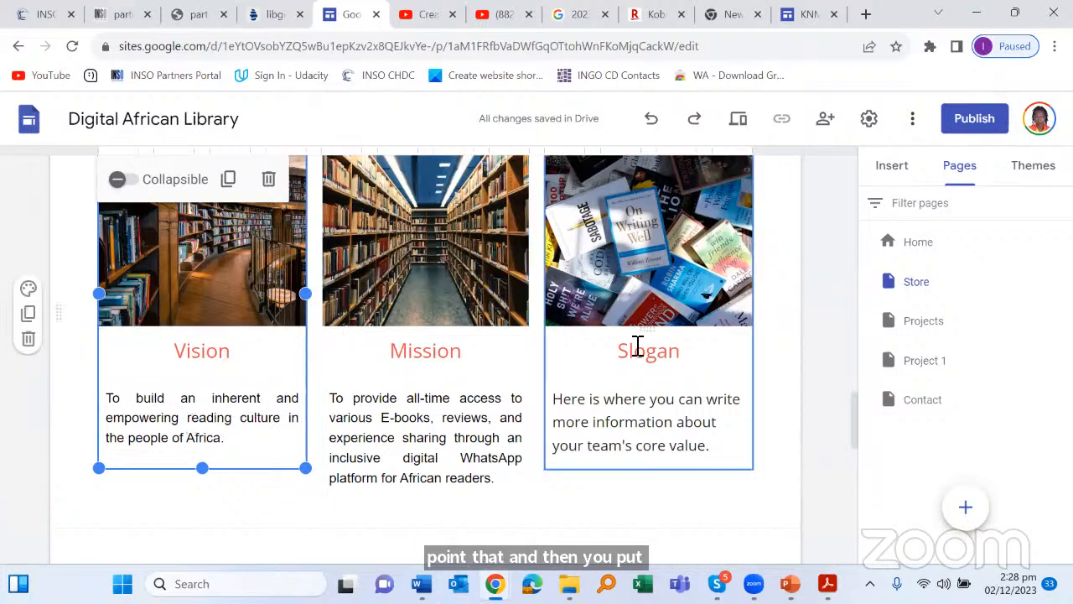
scroll(644, 323, "up", 3)
scroll(663, 297, "up", 7)
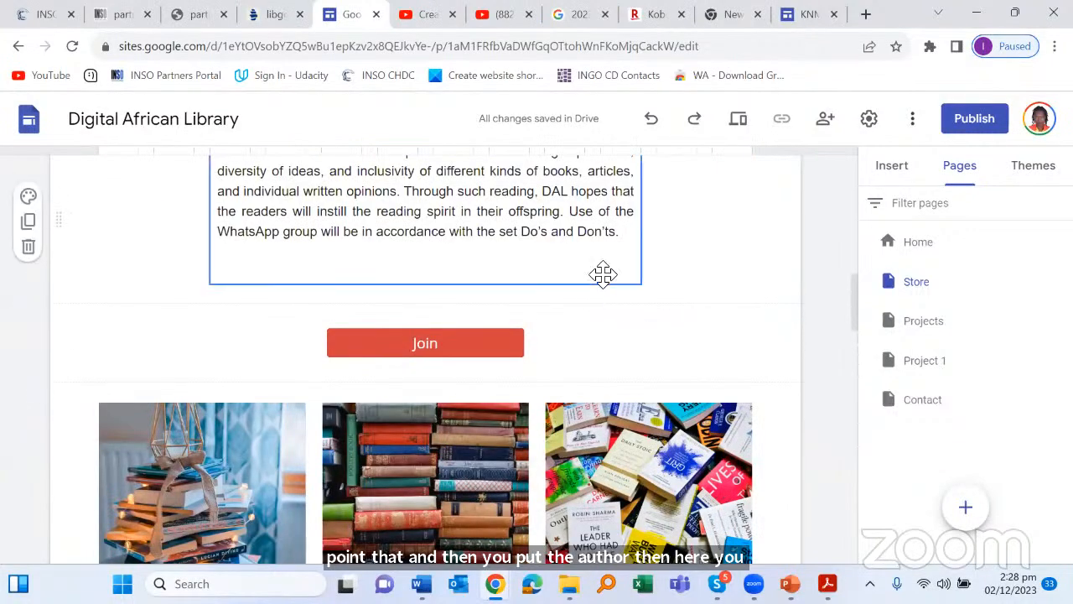
scroll(604, 288, "down", 8)
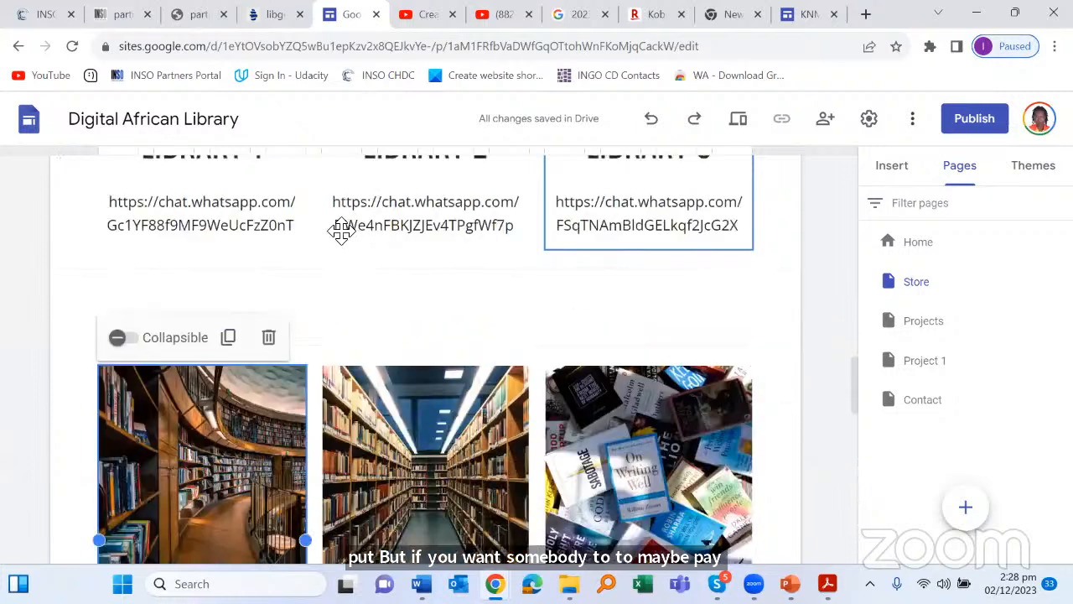
scroll(393, 274, "up", 4)
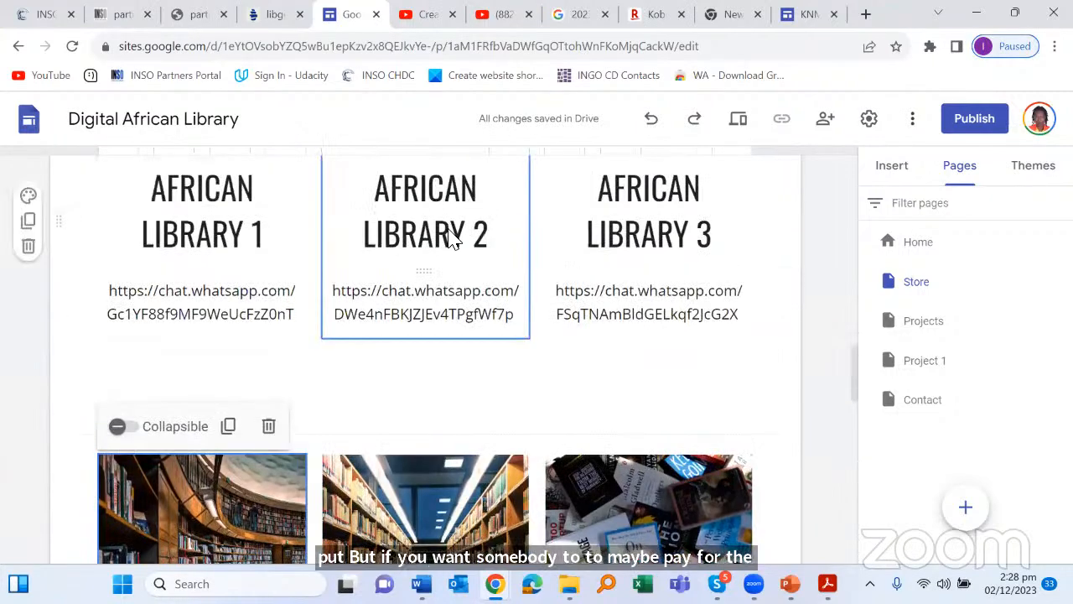
Step: Replace the copied WELCOME heading with the title 'SHOP WITH US'
scroll(453, 239, "up", 10)
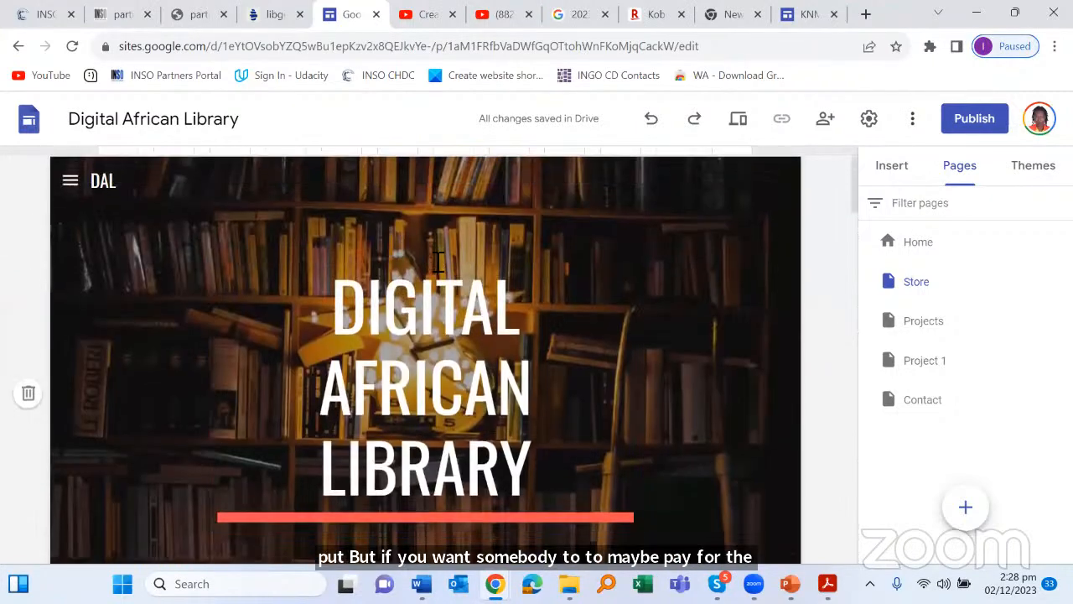
scroll(444, 252, "down", 3)
scroll(458, 239, "up", 2)
scroll(455, 268, "down", 4)
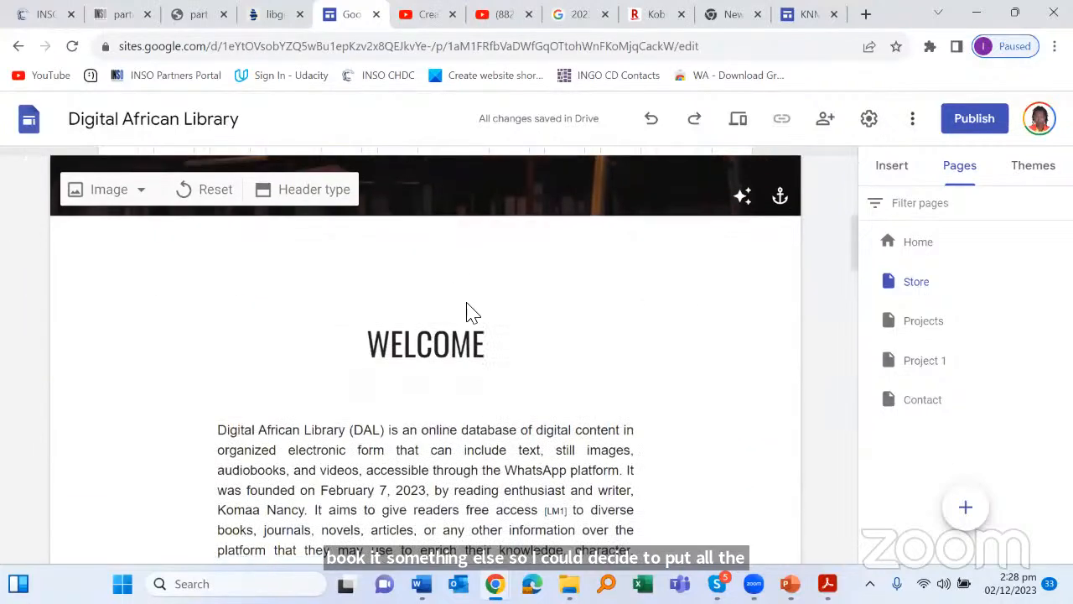
left_click_drag(540, 351, 345, 342)
type("S")
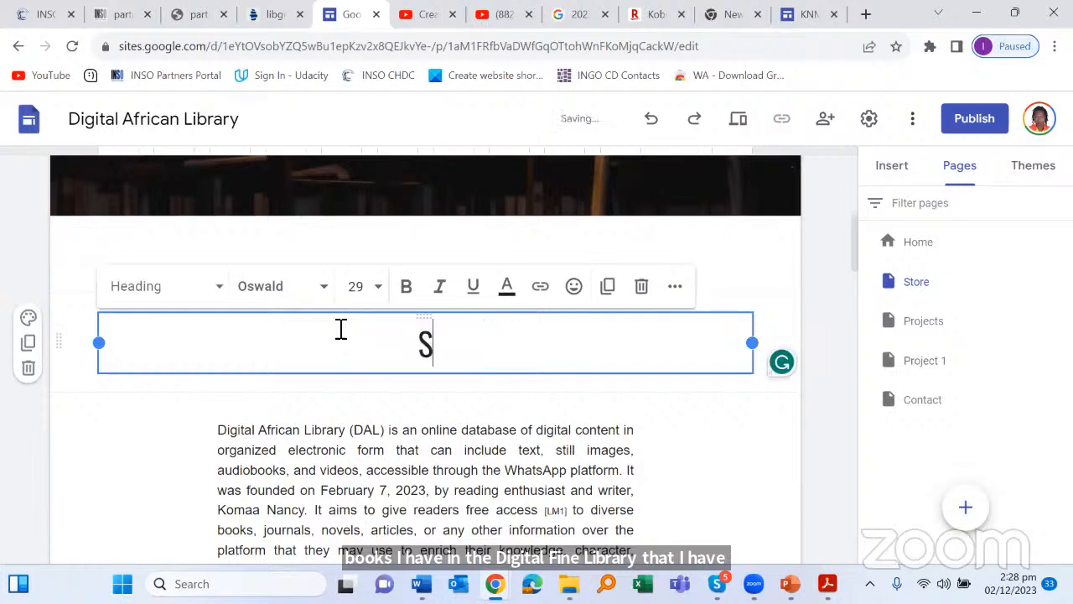
type("H")
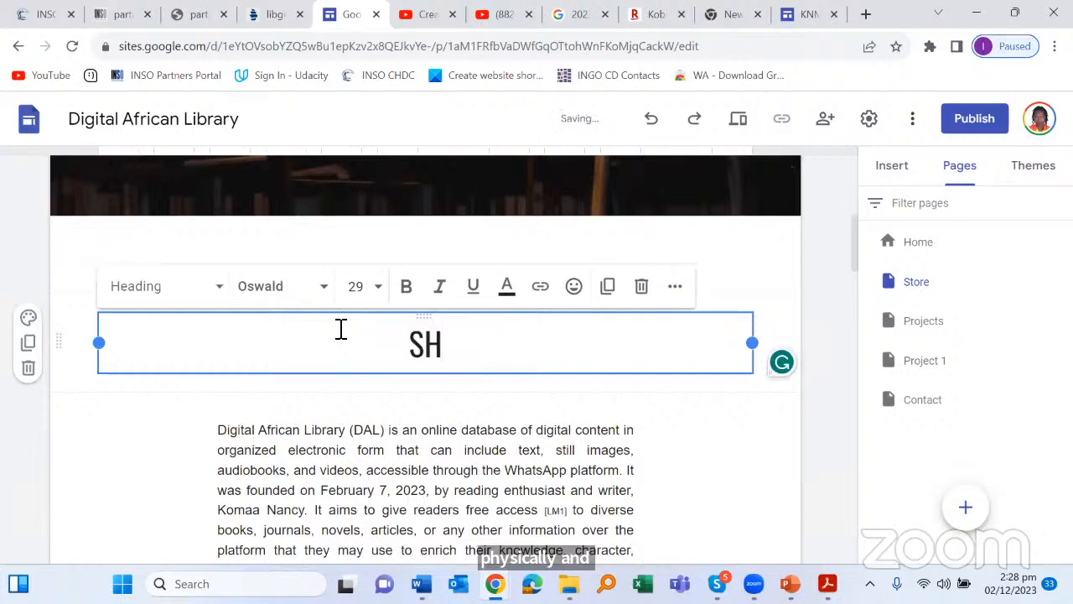
key("BackSpace")
type("H")
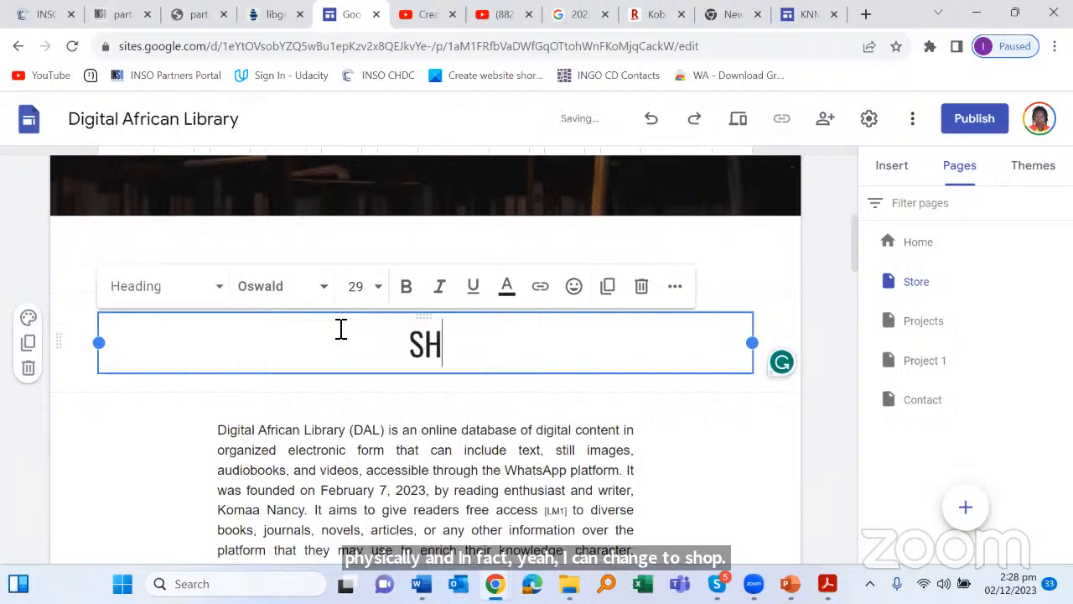
type("OP WITH US")
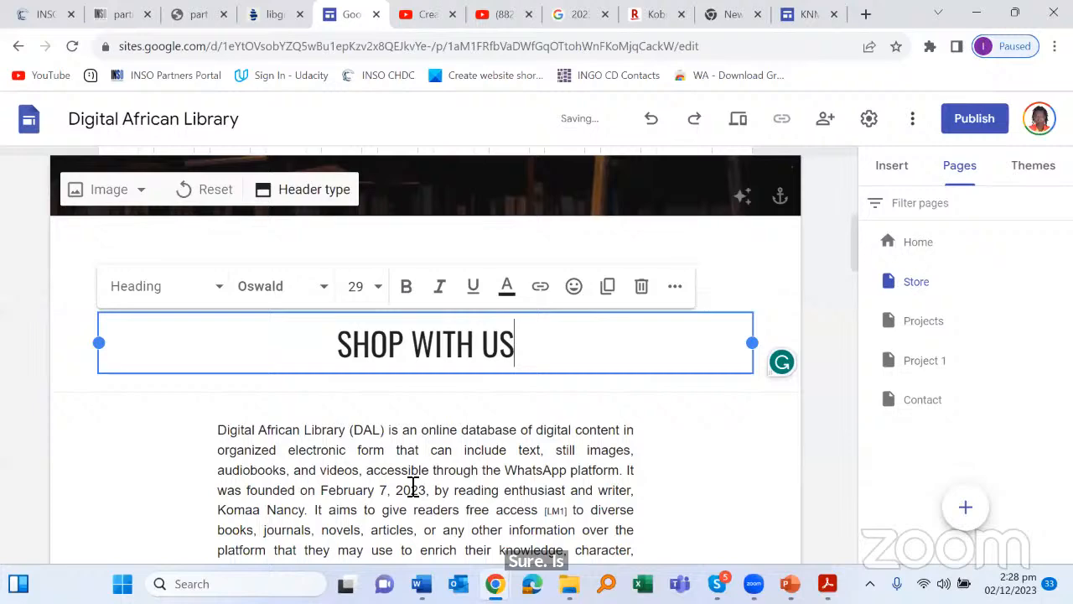
Step: Delete the section holding the DAL description paragraph
scroll(587, 349, "down", 3)
left_click(578, 351)
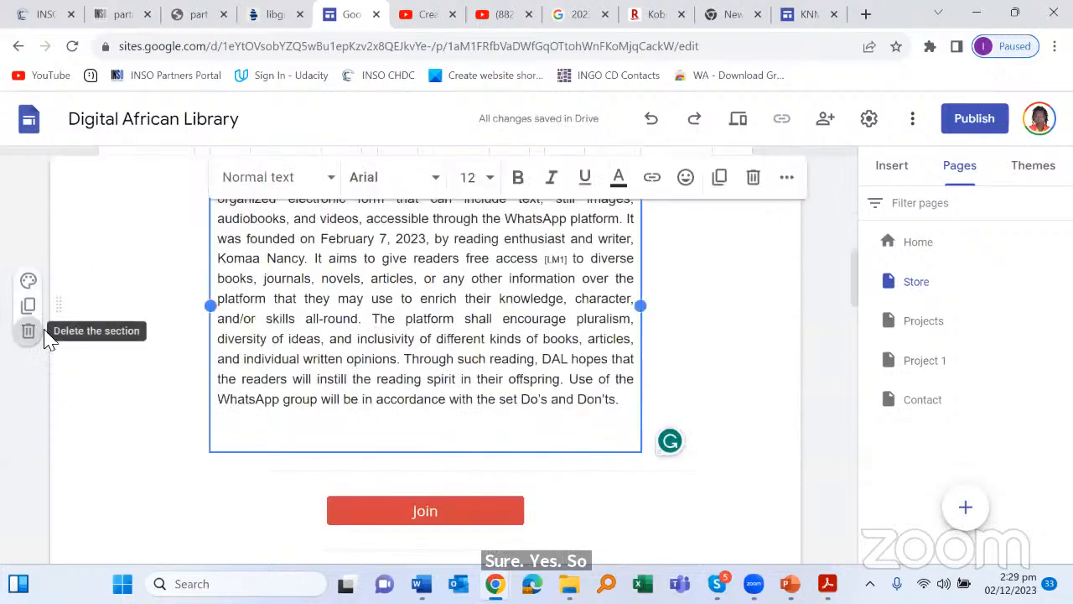
left_click(30, 332)
Step: Delete the Join button from the page
scroll(459, 306, "down", 3)
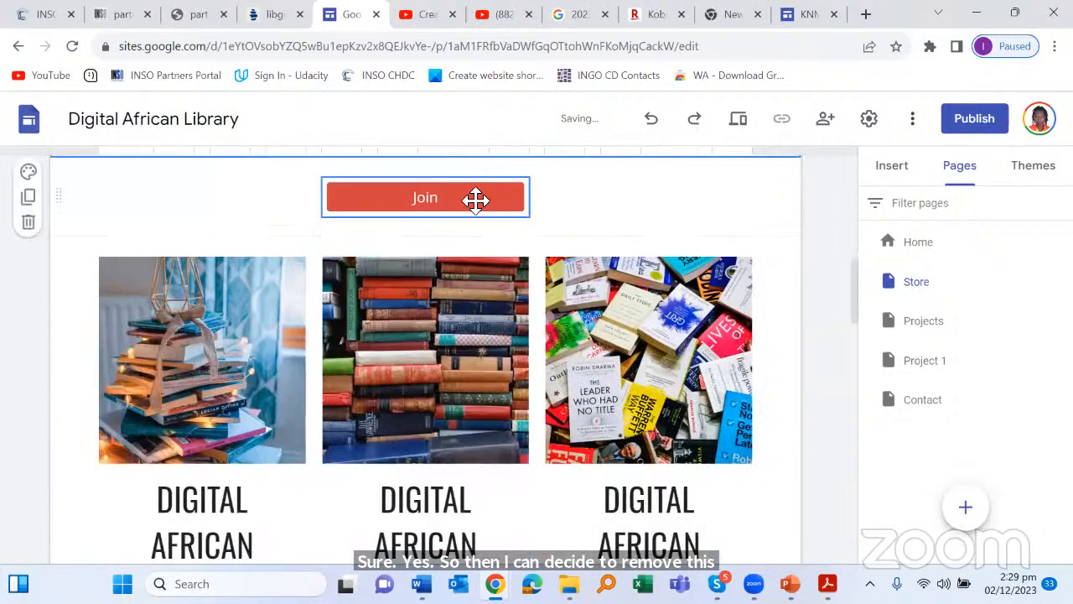
scroll(428, 385, "up", 2)
left_click(463, 362)
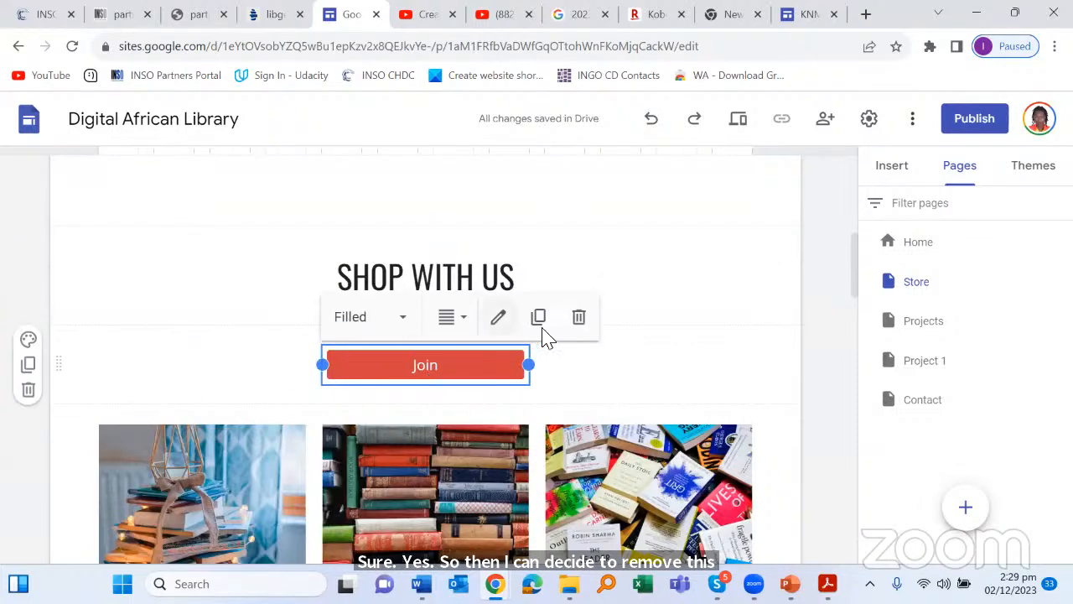
left_click(579, 317)
Step: Remove the WhatsApp link text box under the first library card
scroll(570, 344, "down", 3)
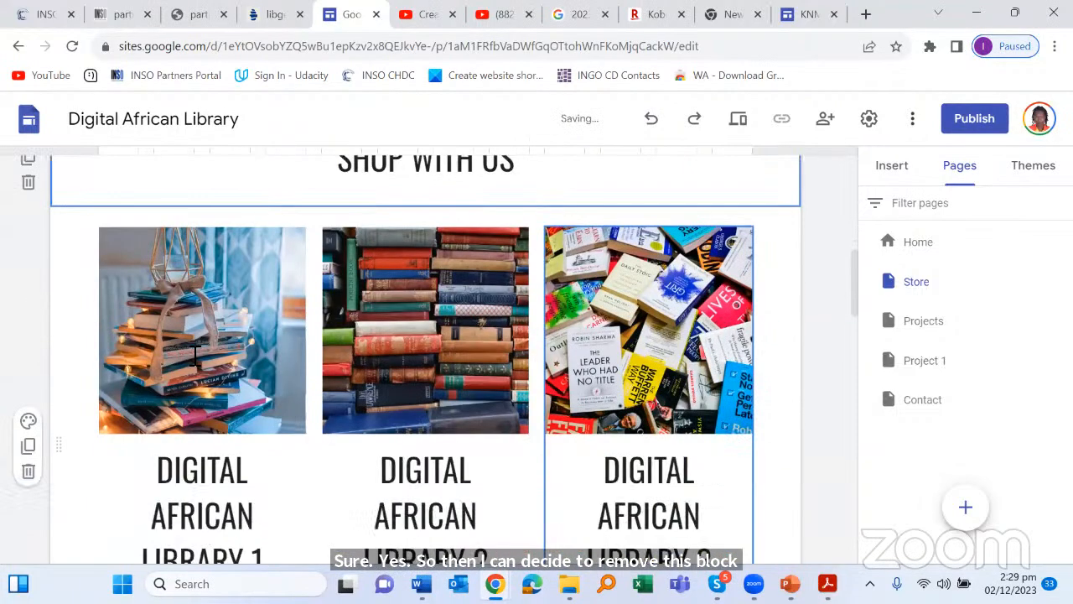
scroll(250, 304, "down", 2)
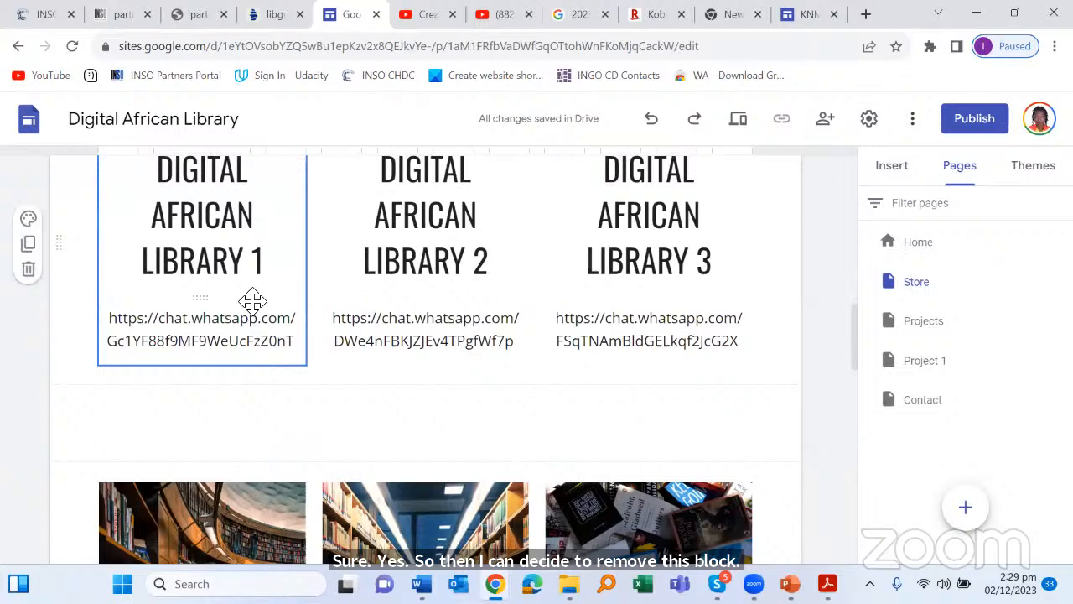
left_click(253, 301)
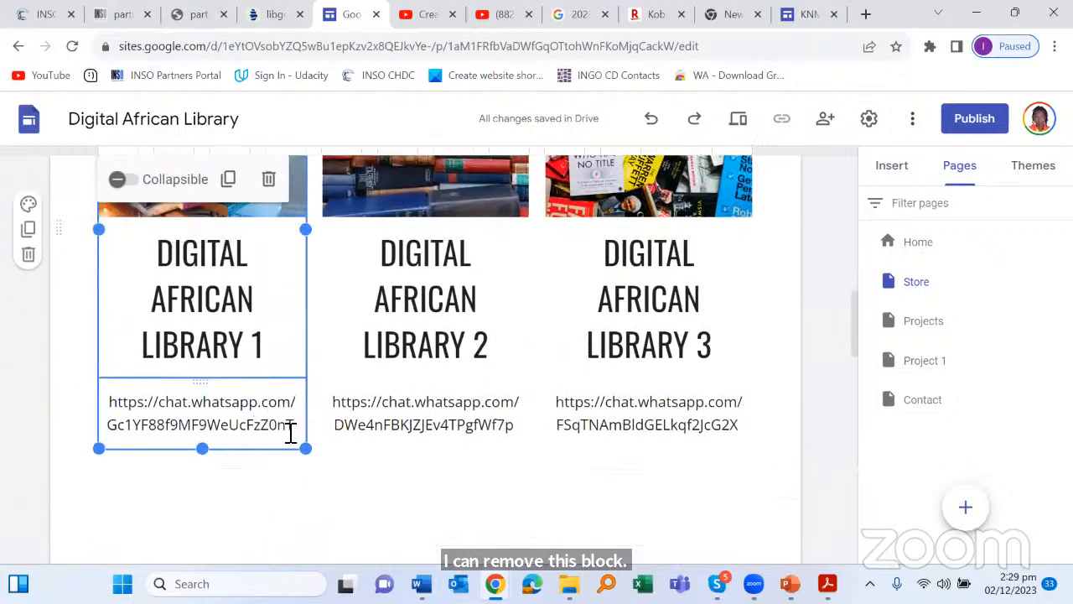
double_click(261, 414)
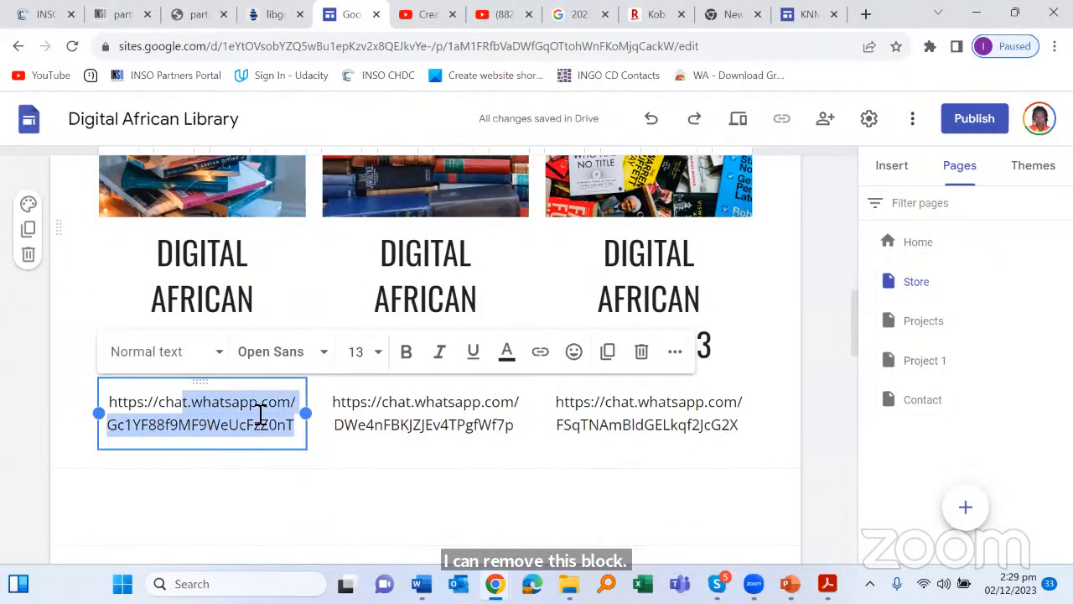
left_click(642, 351)
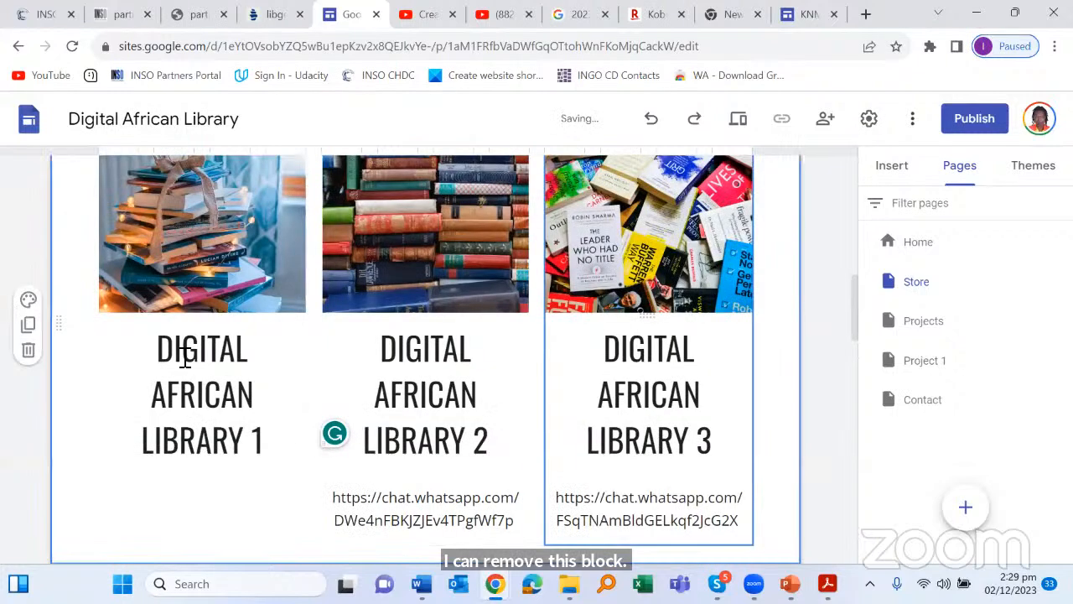
Step: Replace the first card's DIGITAL AFRICAN LIBRARY 1 title with RICH DAD POOR DAD
left_click(239, 419)
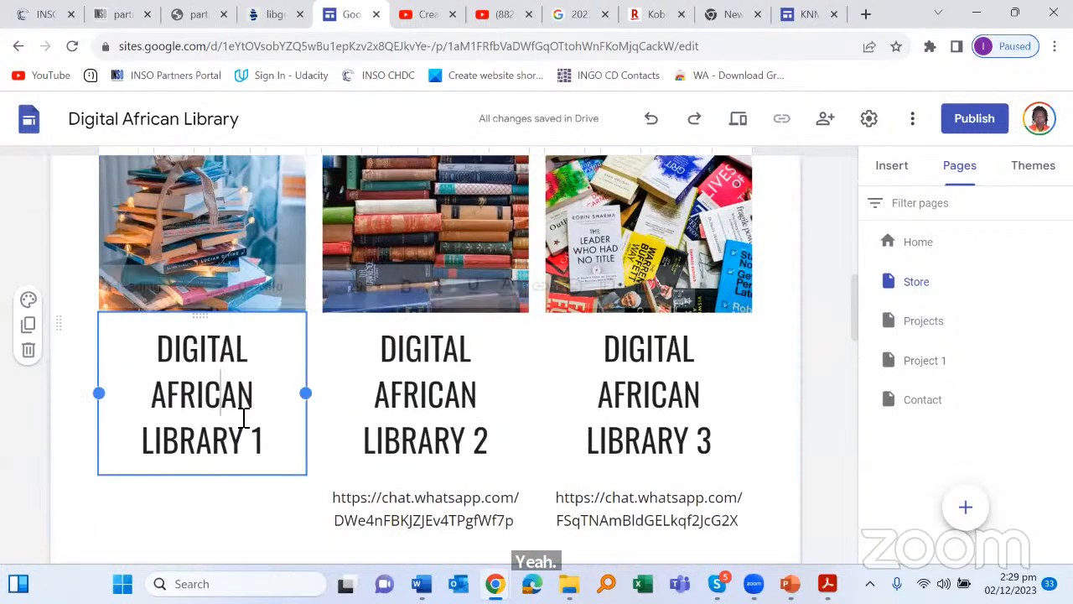
left_click_drag(273, 448, 147, 341)
type("R")
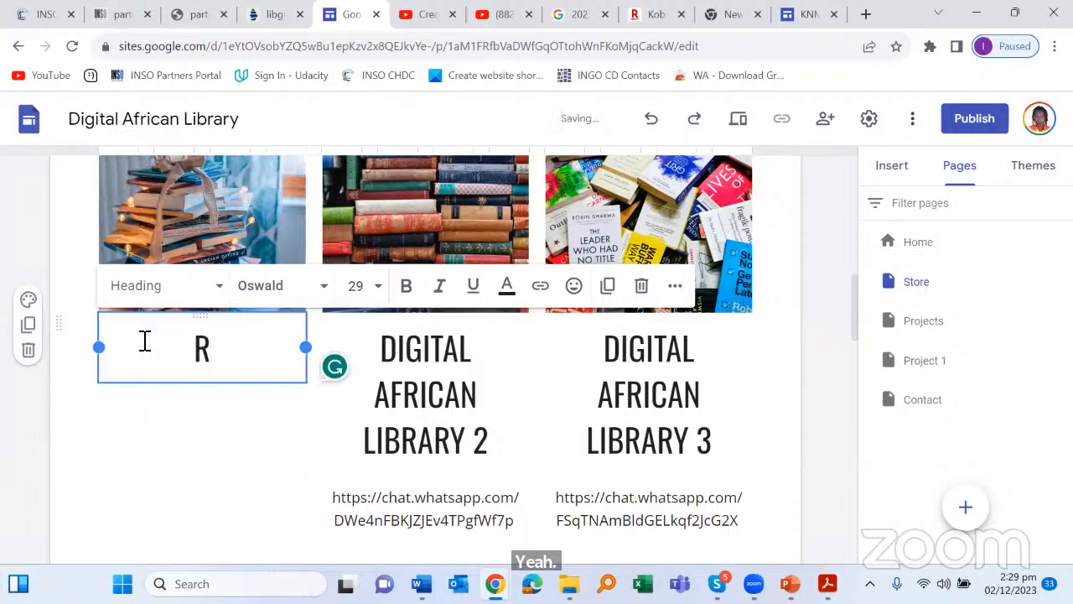
type("IC")
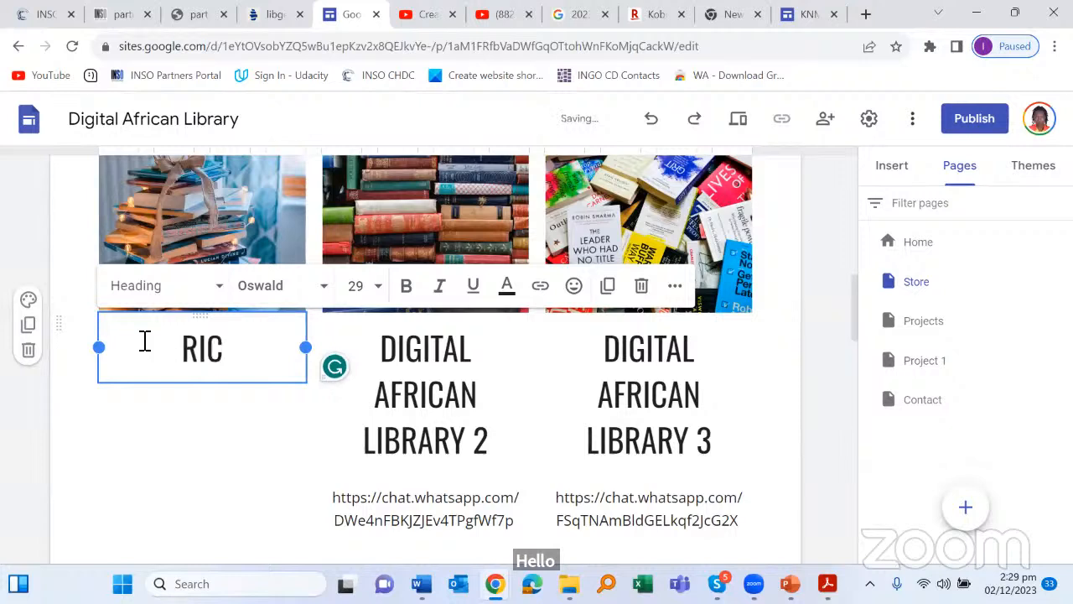
type("H DAD")
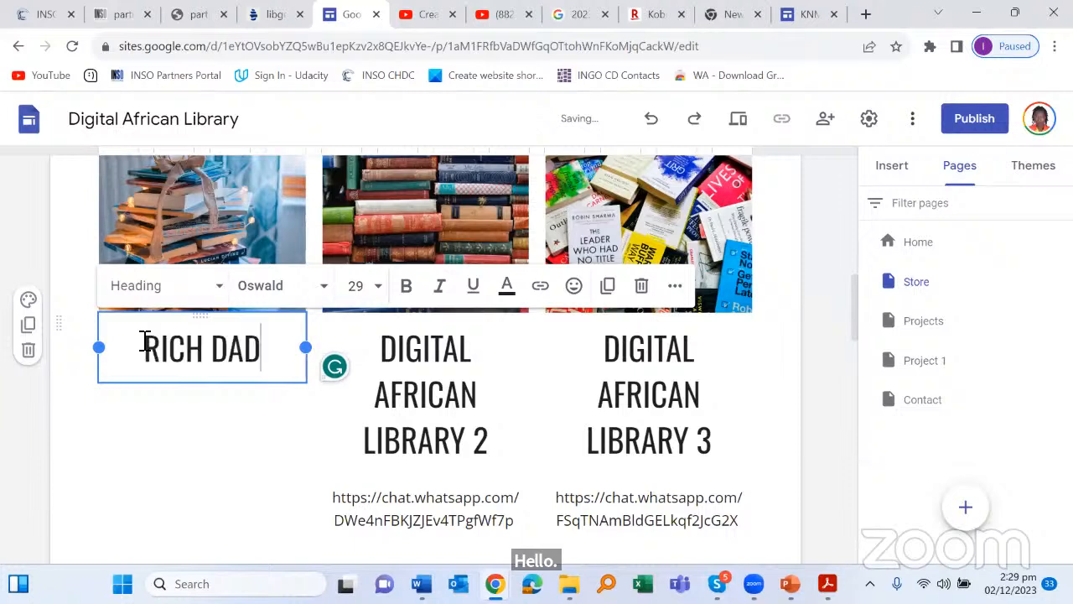
type(" POOR ")
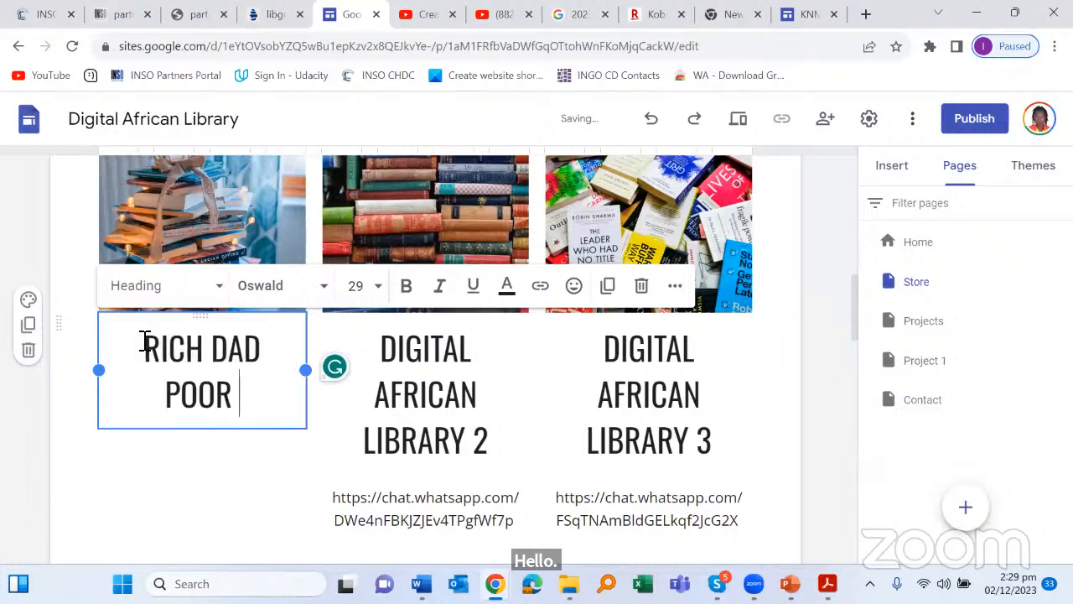
type("DAD")
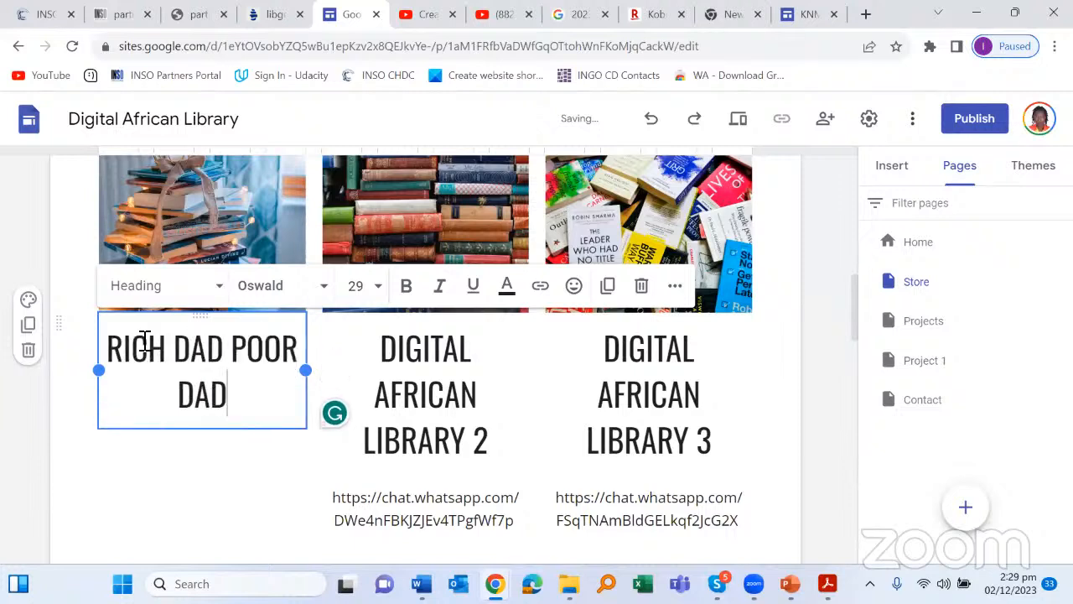
Step: Select the first card's picture and choose to upload a replacement image
left_click(532, 388)
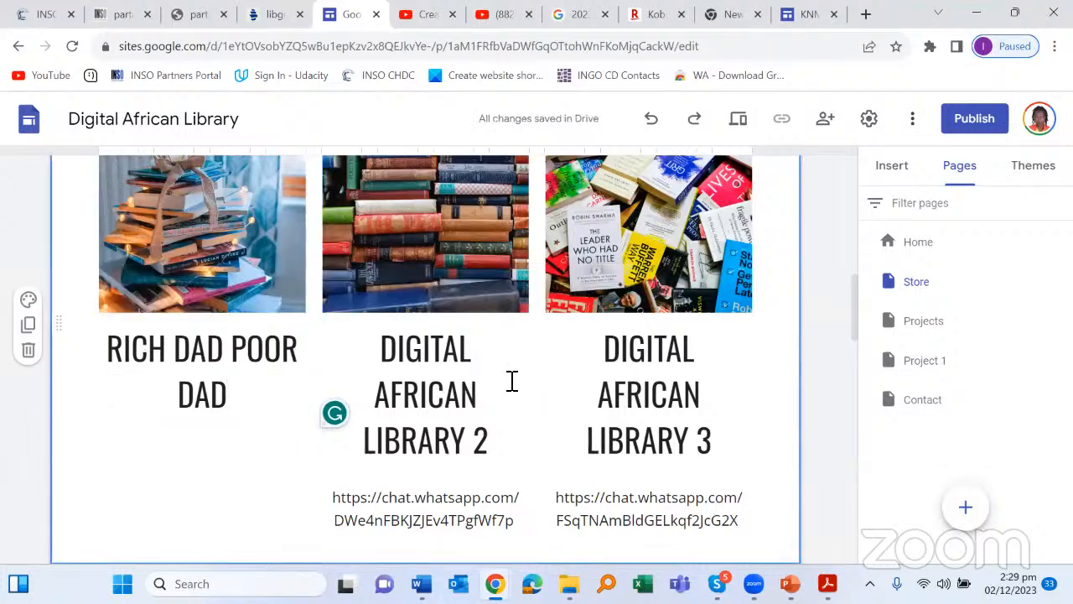
left_click(242, 224)
scroll(243, 319, "up", 3)
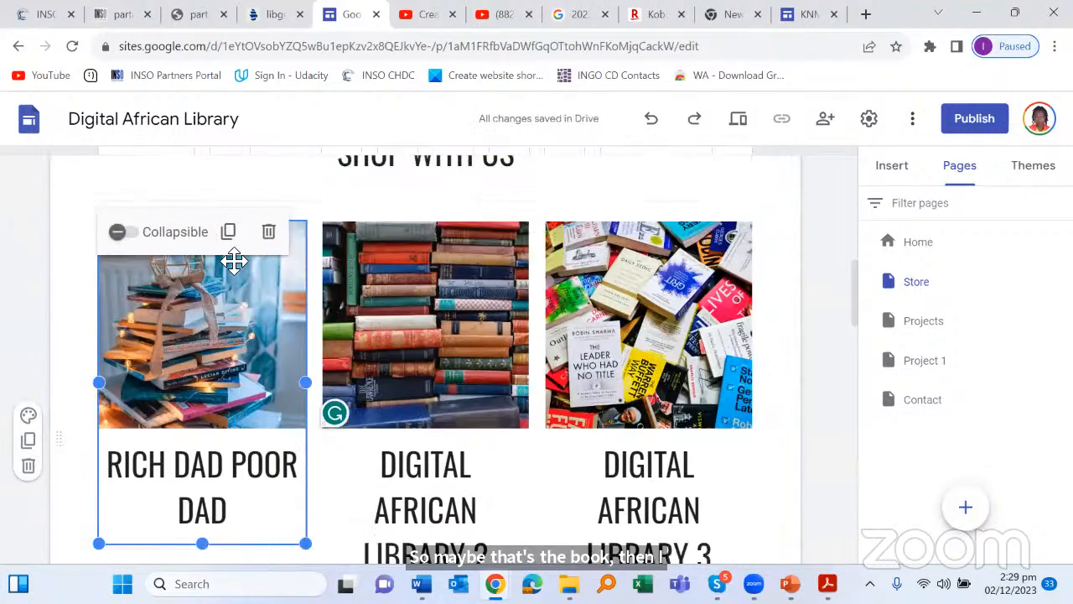
scroll(252, 403, "down", 1)
left_click(280, 361)
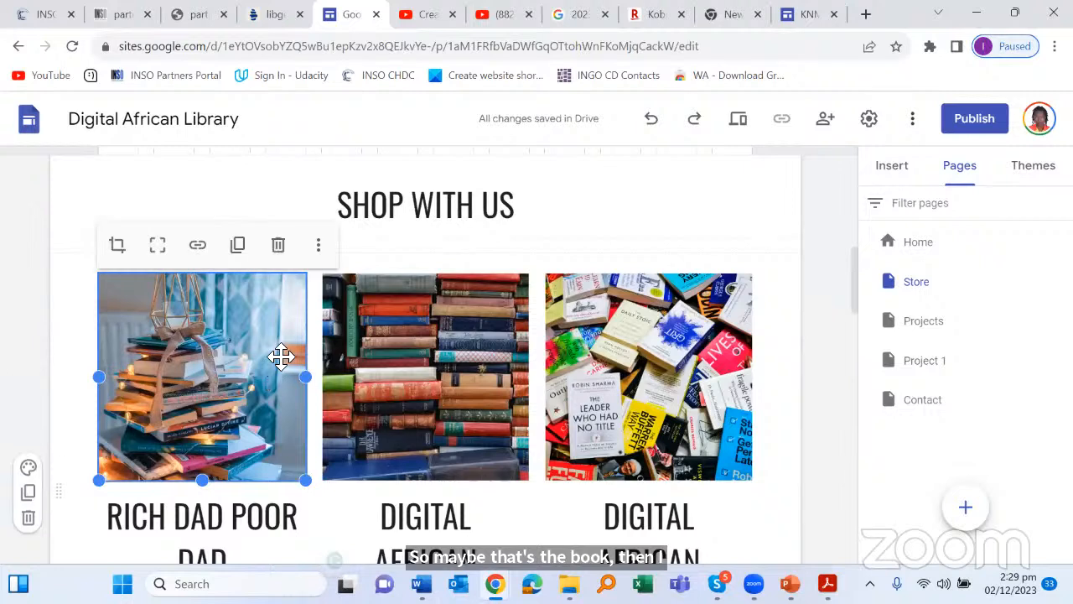
left_click(322, 248)
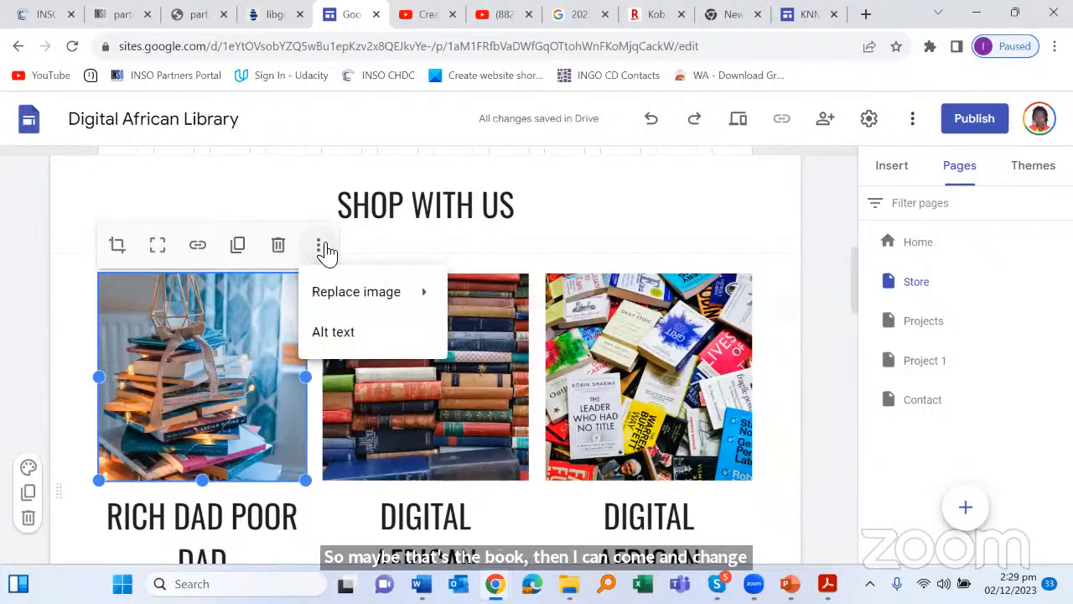
mouse_move(327, 302)
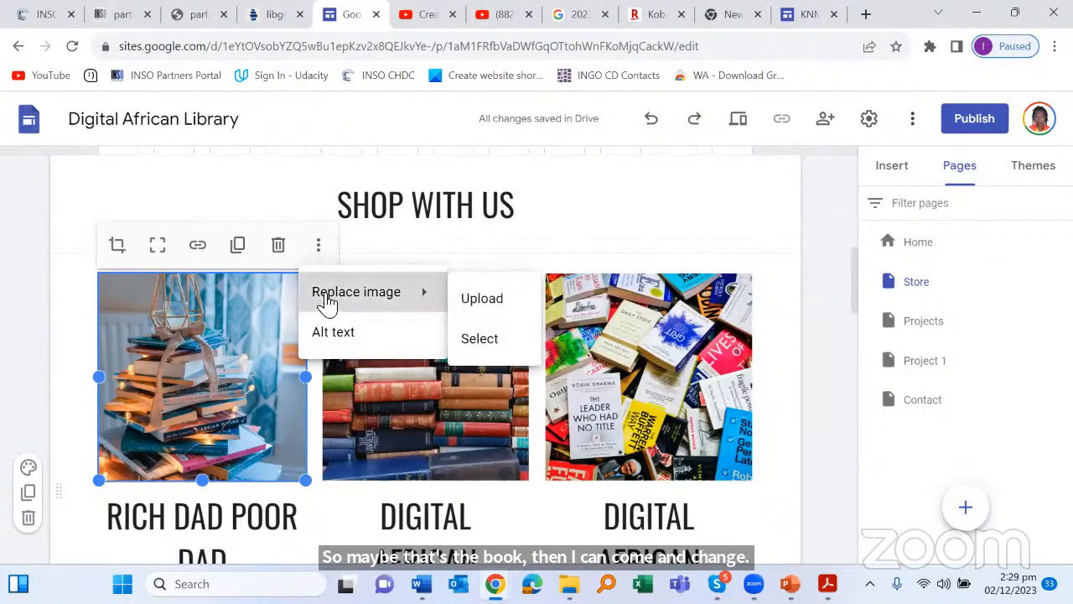
left_click(491, 302)
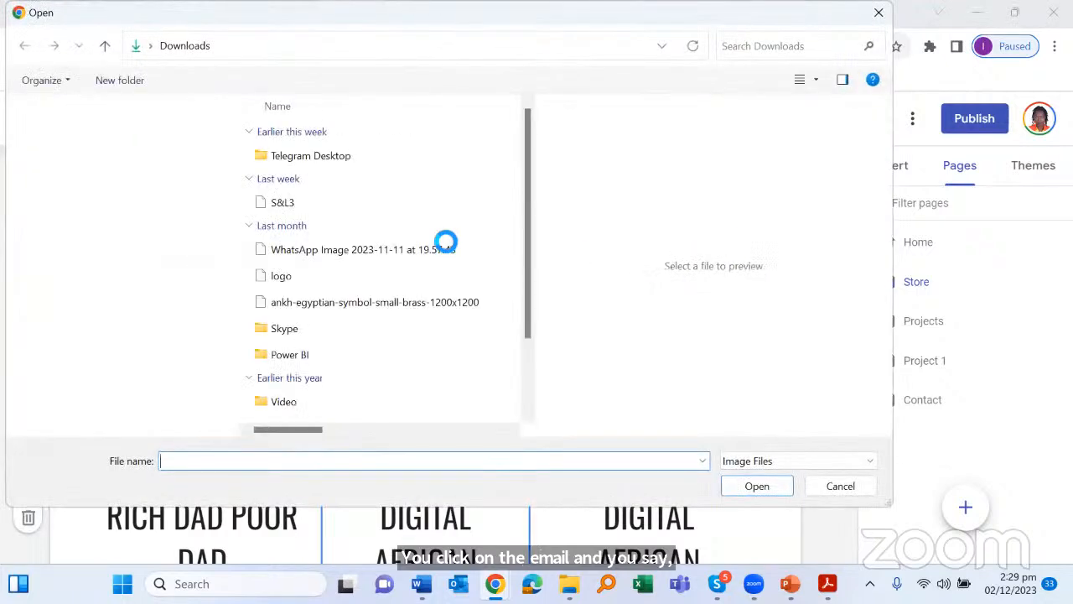
Step: Pick ankh-egyptian-symbol-small-brass-1200x1200 from Downloads as the first card's new picture
scroll(289, 369, "down", 1)
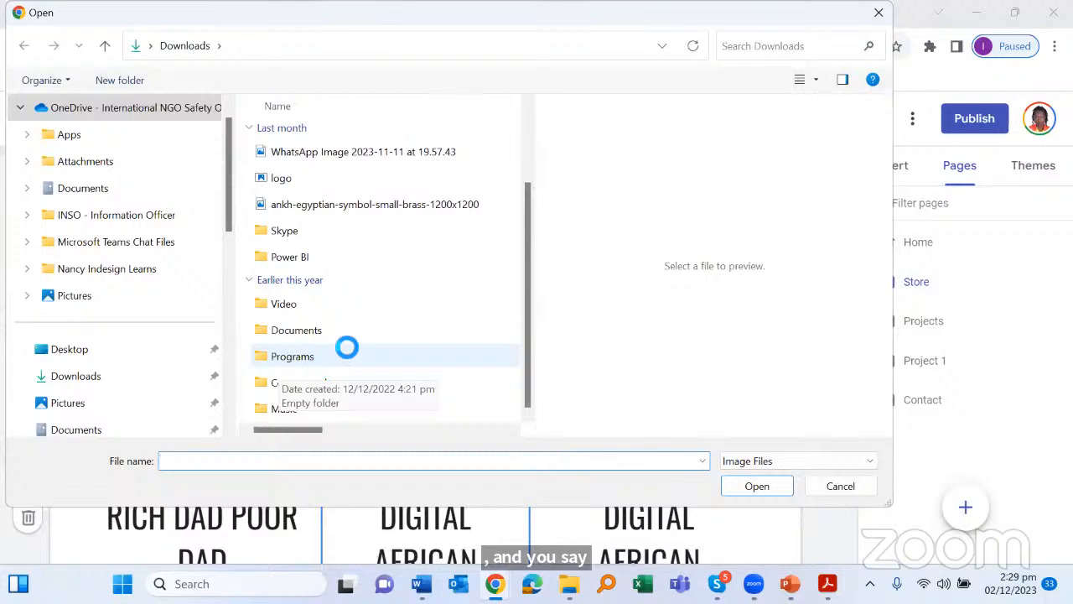
scroll(353, 344, "up", 1)
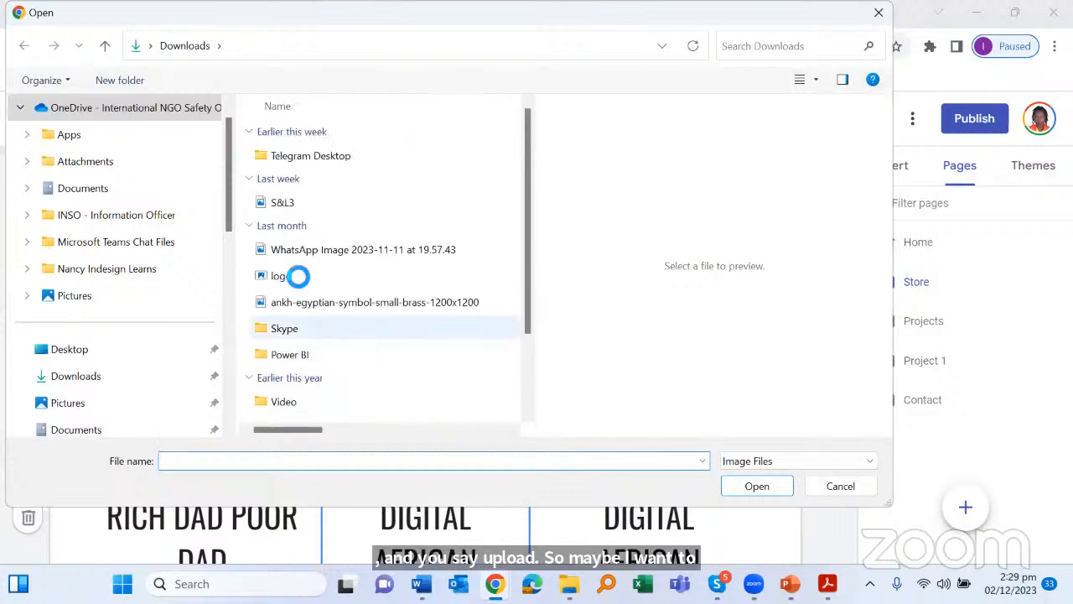
left_click(75, 348)
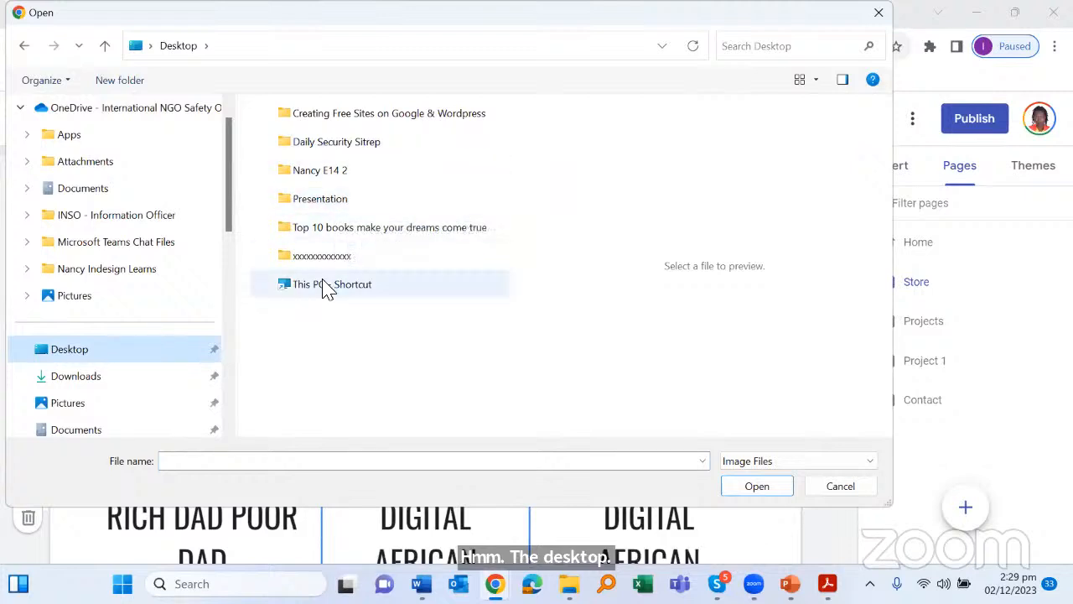
left_click(364, 180)
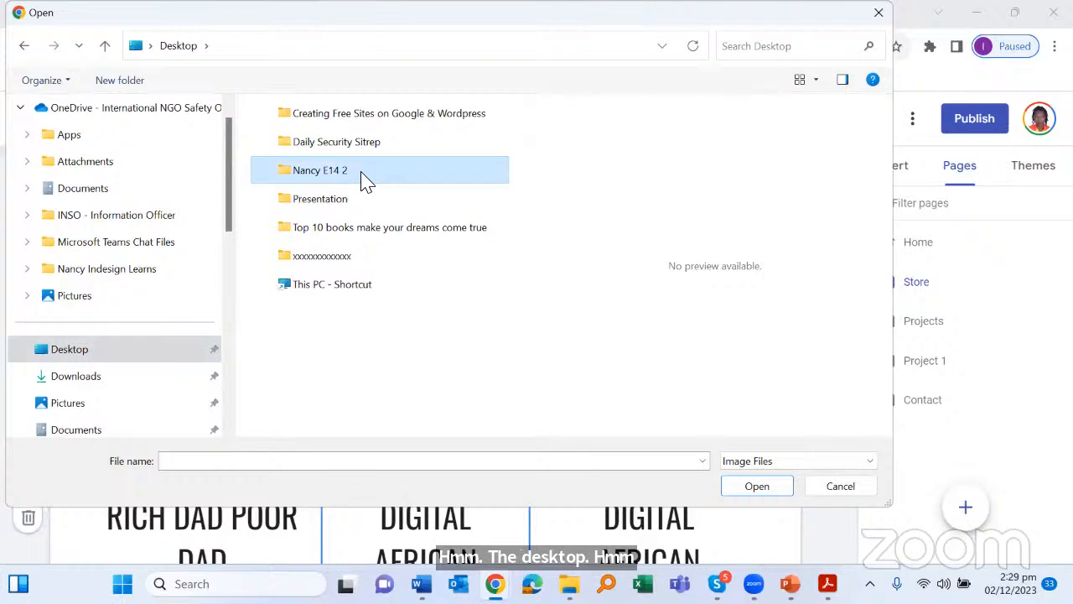
left_click(365, 181)
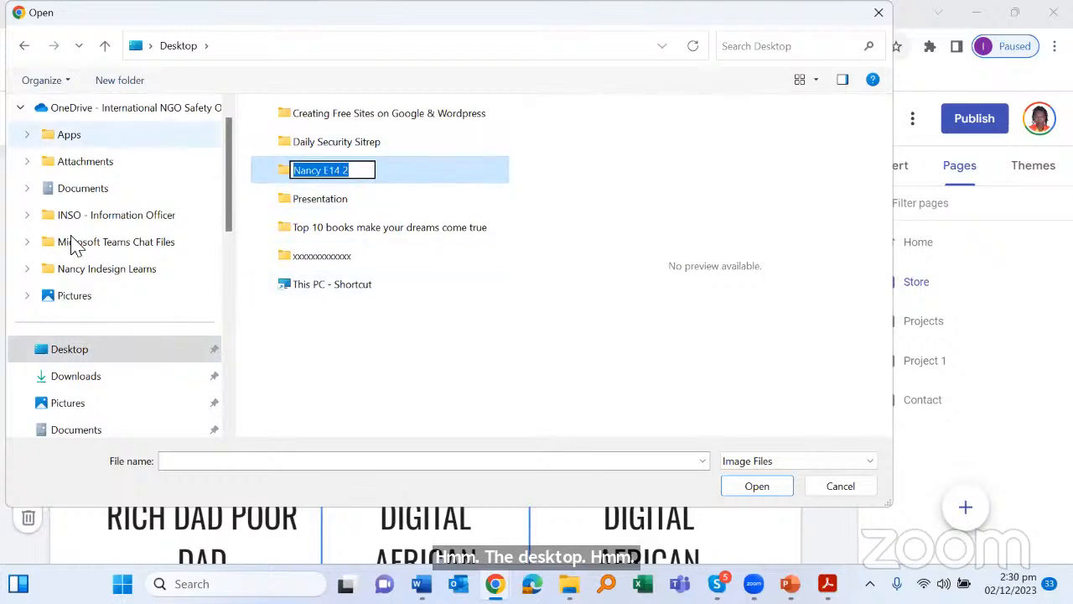
left_click(97, 384)
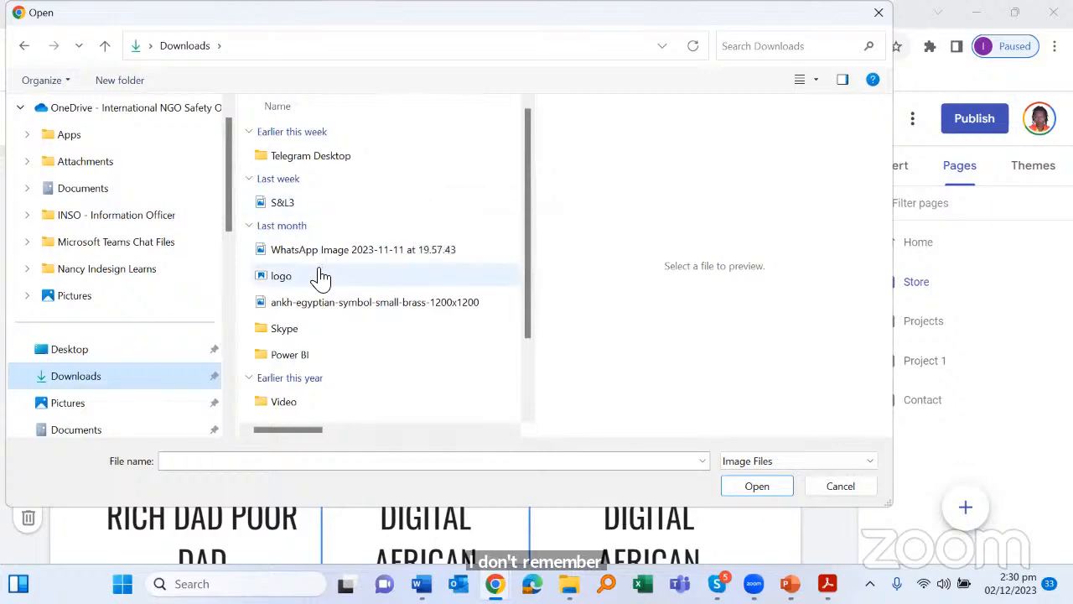
left_click(285, 304)
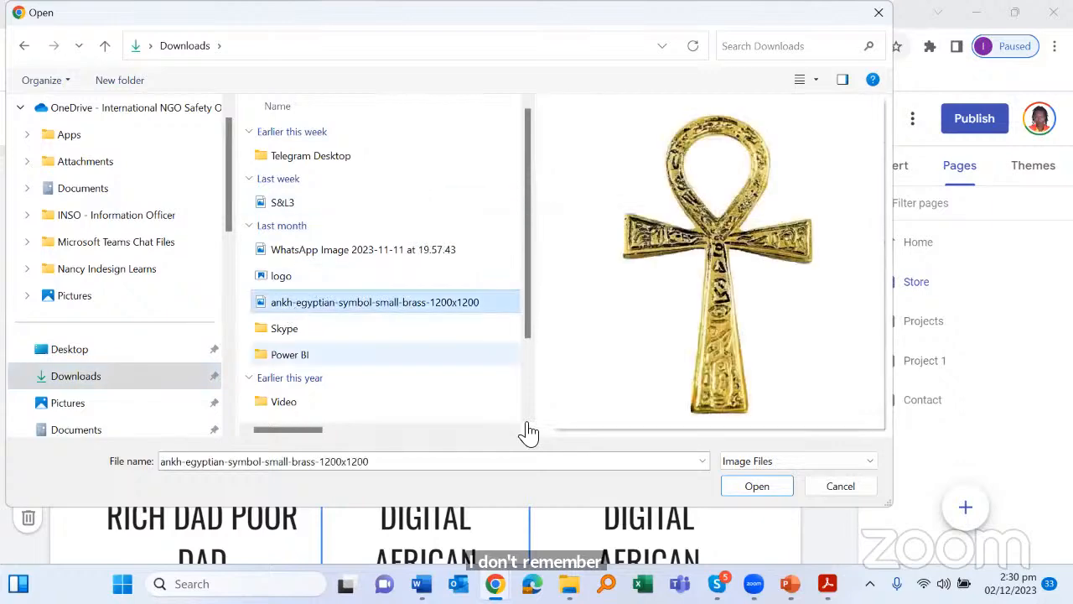
left_click(743, 498)
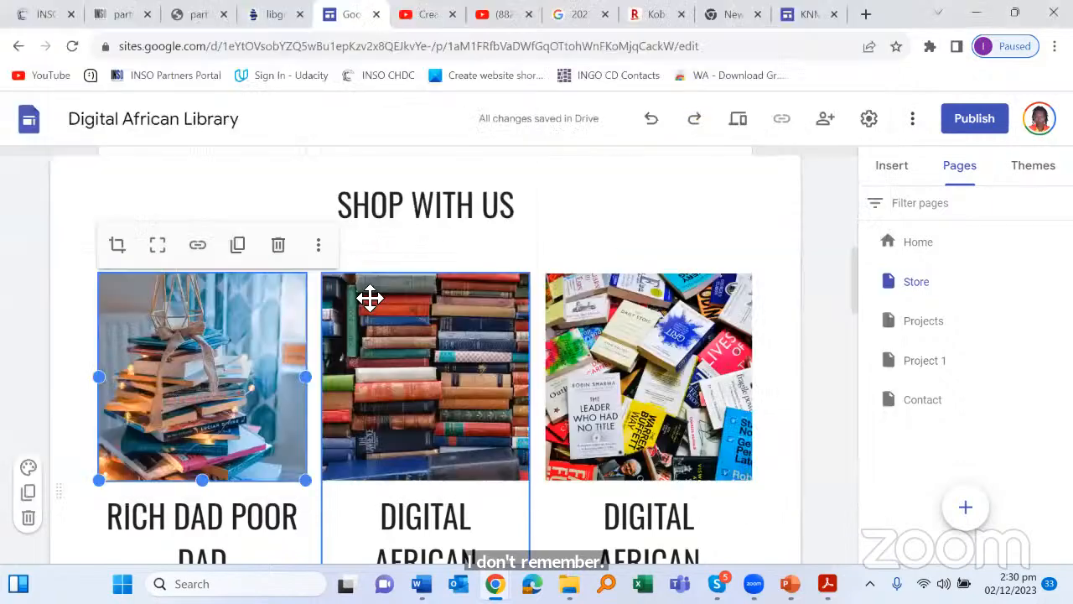
Step: Select the second book card and its stacked-books image
scroll(372, 285, "down", 2)
scroll(415, 282, "up", 3)
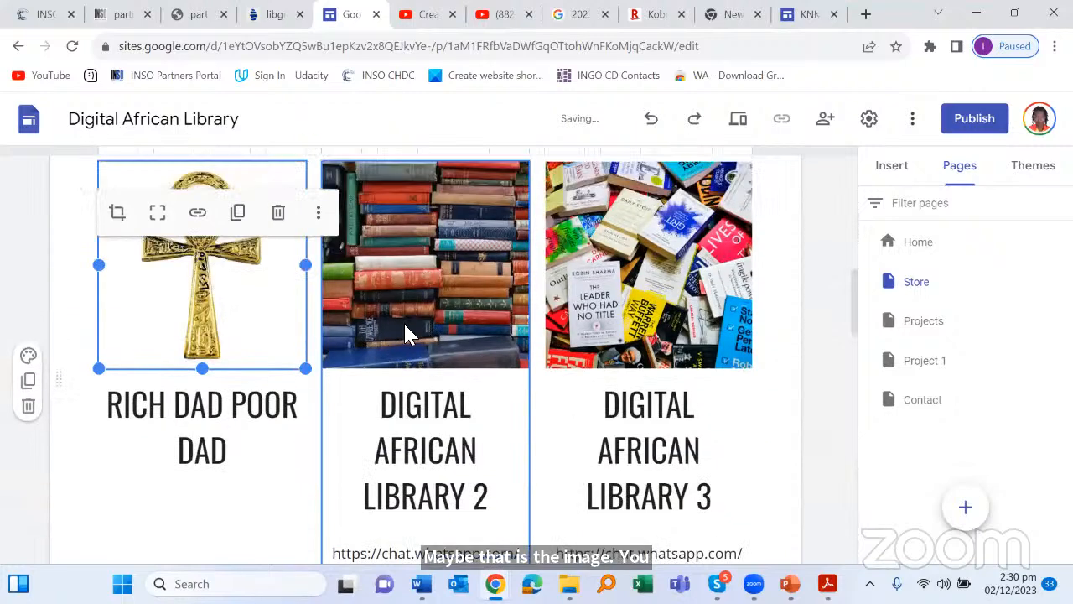
scroll(391, 389, "down", 2)
left_click(459, 287)
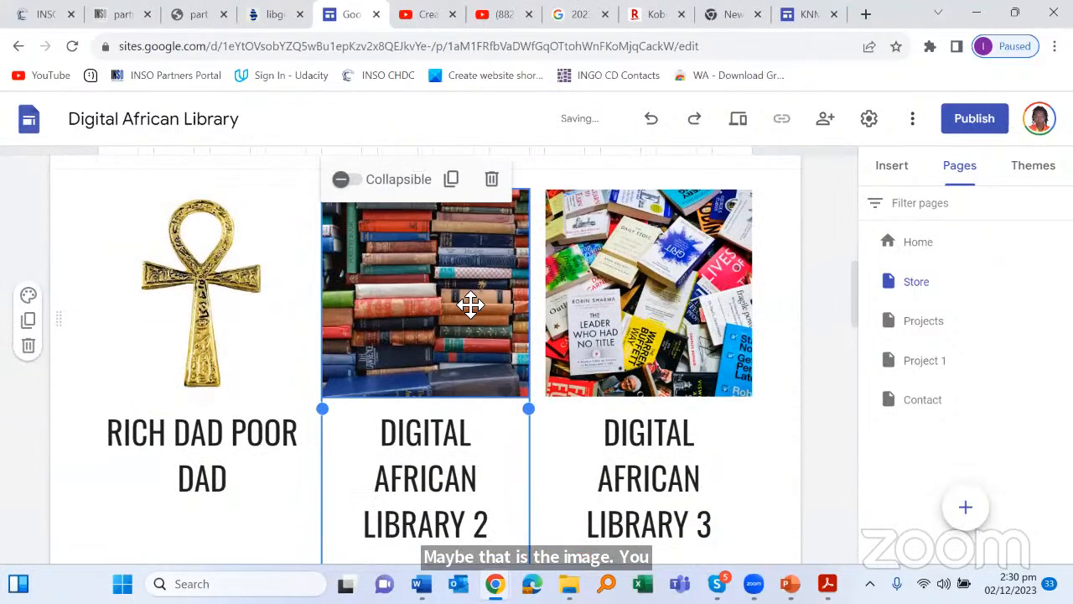
scroll(470, 306, "down", 3)
scroll(470, 304, "up", 4)
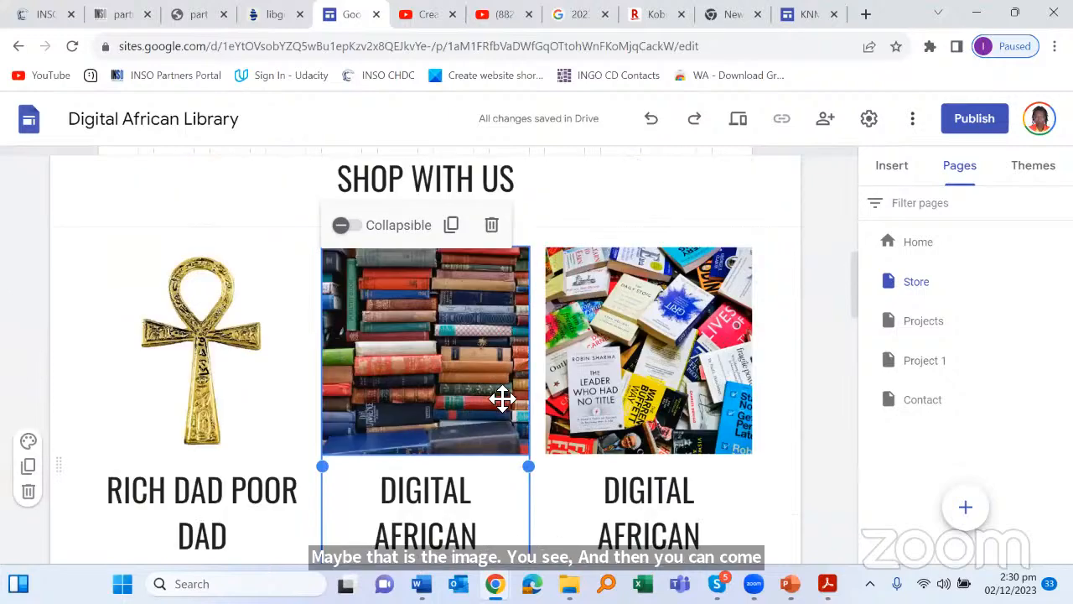
scroll(474, 402, "up", 1)
scroll(495, 335, "down", 1)
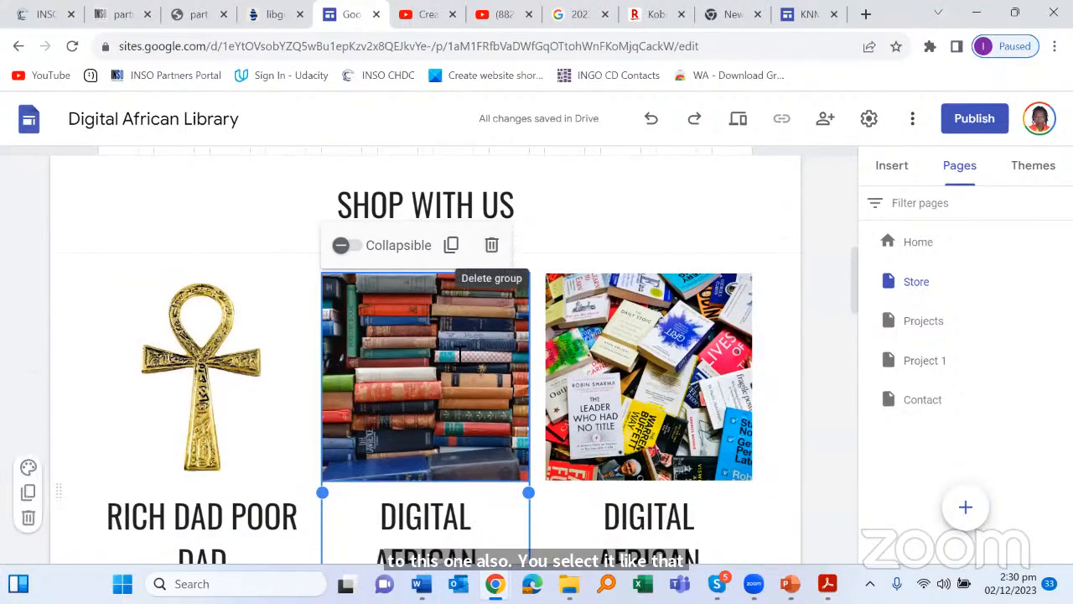
scroll(460, 356, "down", 2)
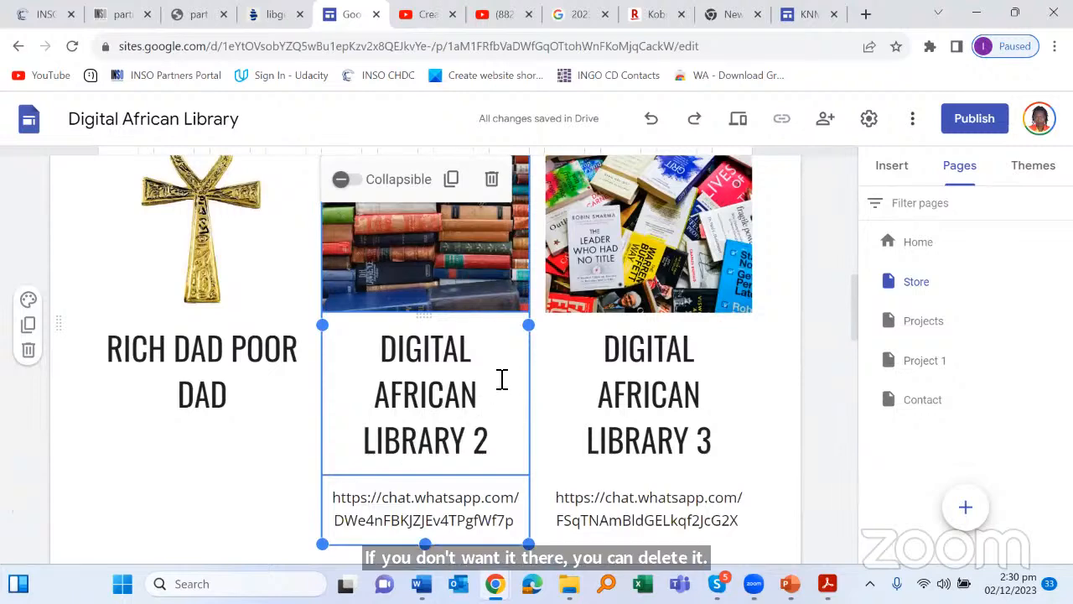
scroll(501, 378, "up", 1)
left_click(467, 325)
Step: Replace the DIGITAL AFRICAN LIBRARY 2 title with THINGS FALL APART
scroll(467, 324, "down", 2)
left_click(464, 315)
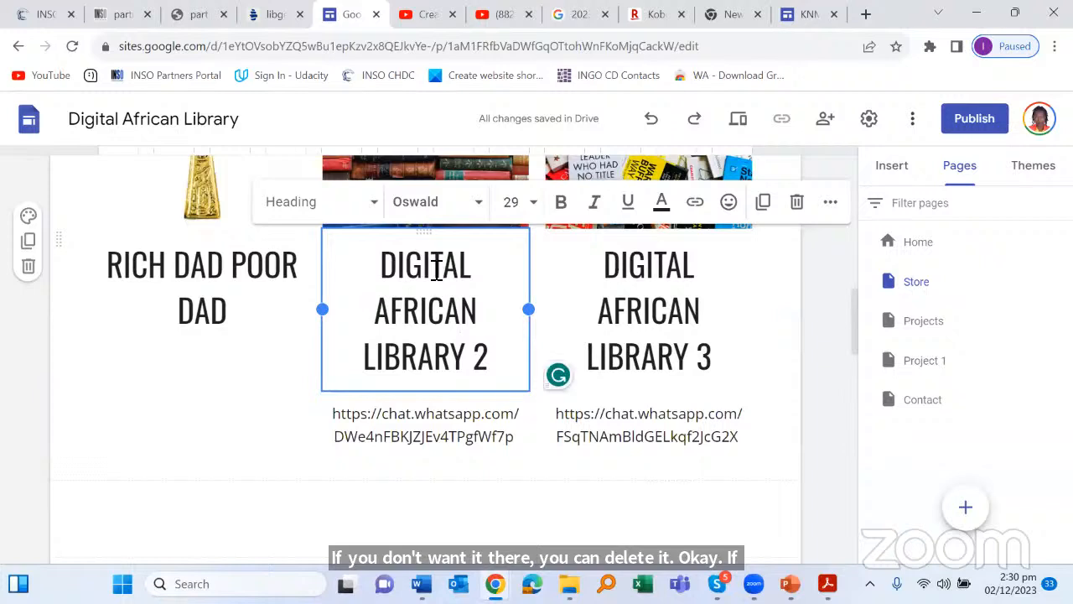
triple_click(390, 274)
type("T")
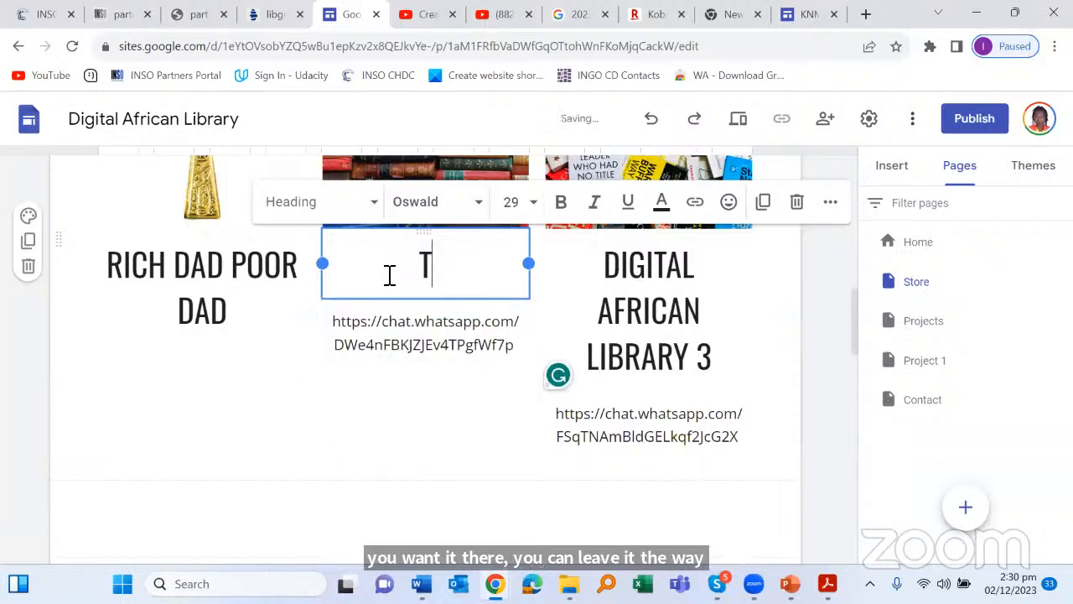
type("HINGS ")
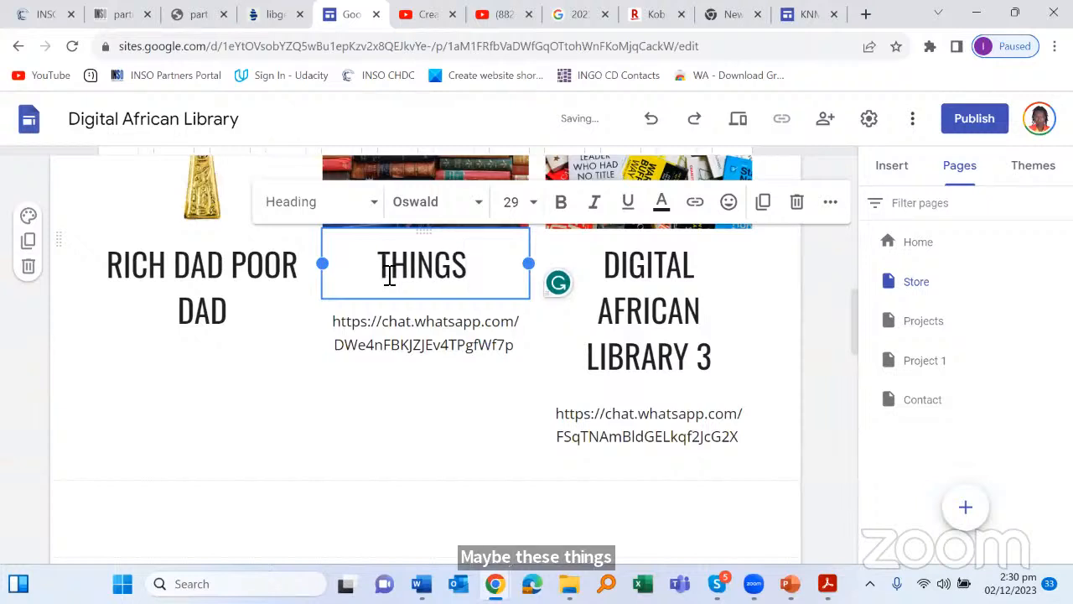
type("FALL")
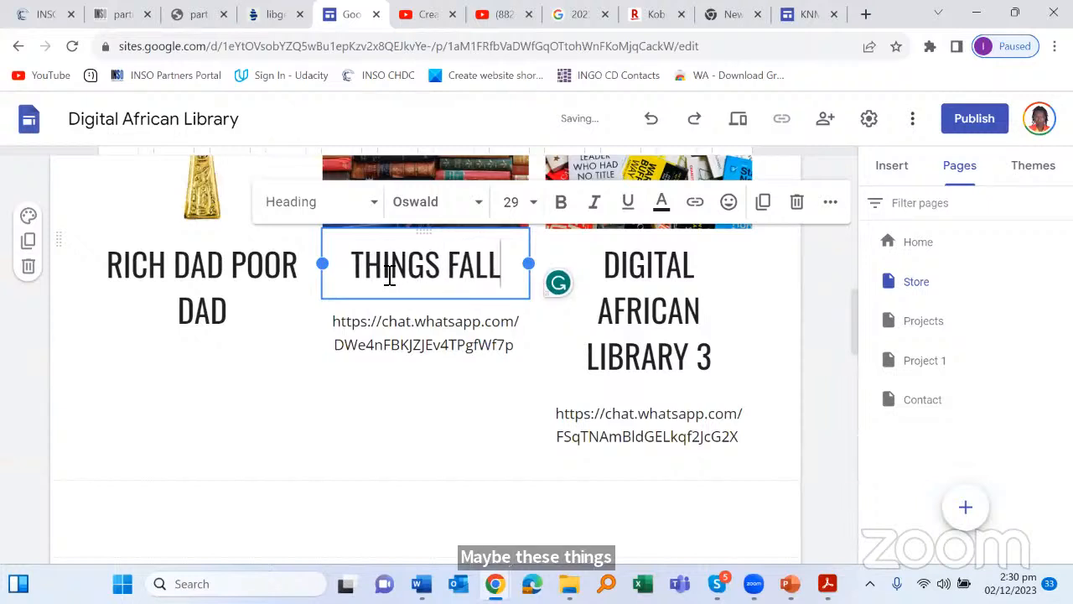
type(" APART")
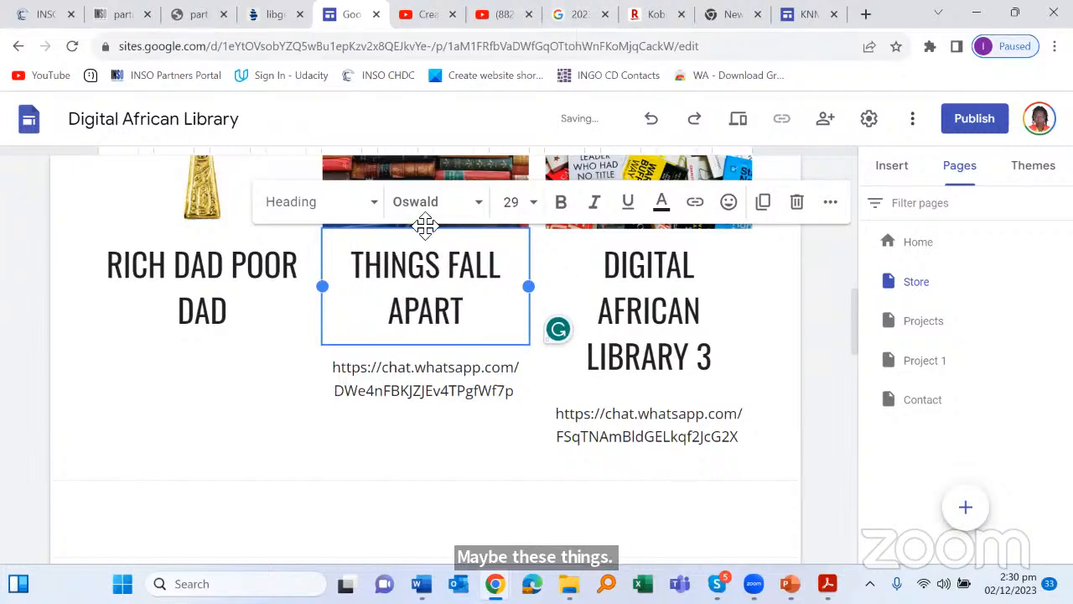
left_click_drag(466, 314, 305, 283)
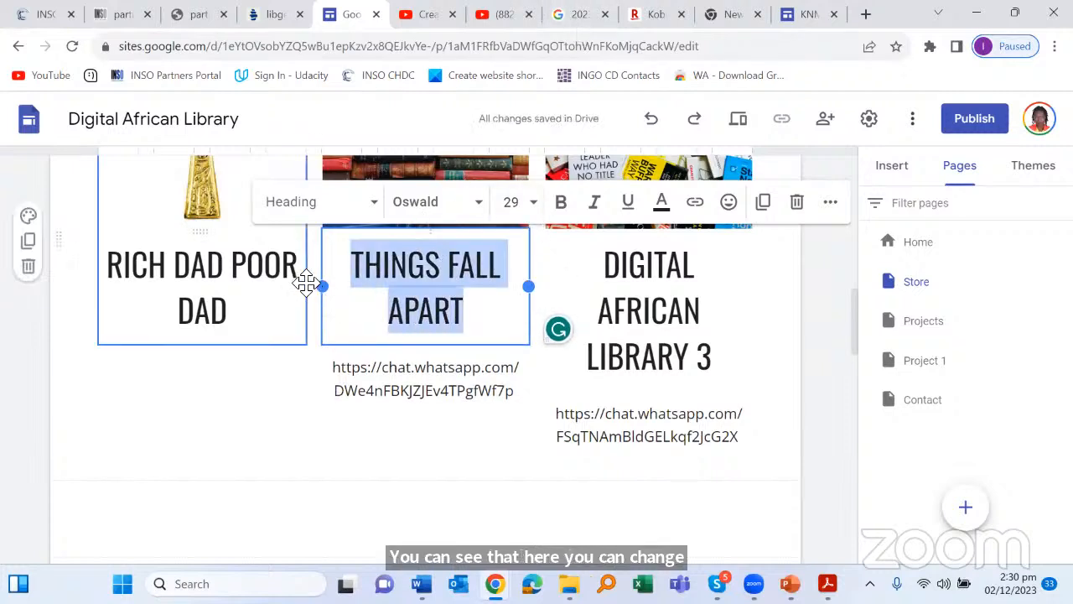
Step: Set the THINGS FALL APART title font size to 14
left_click(530, 202)
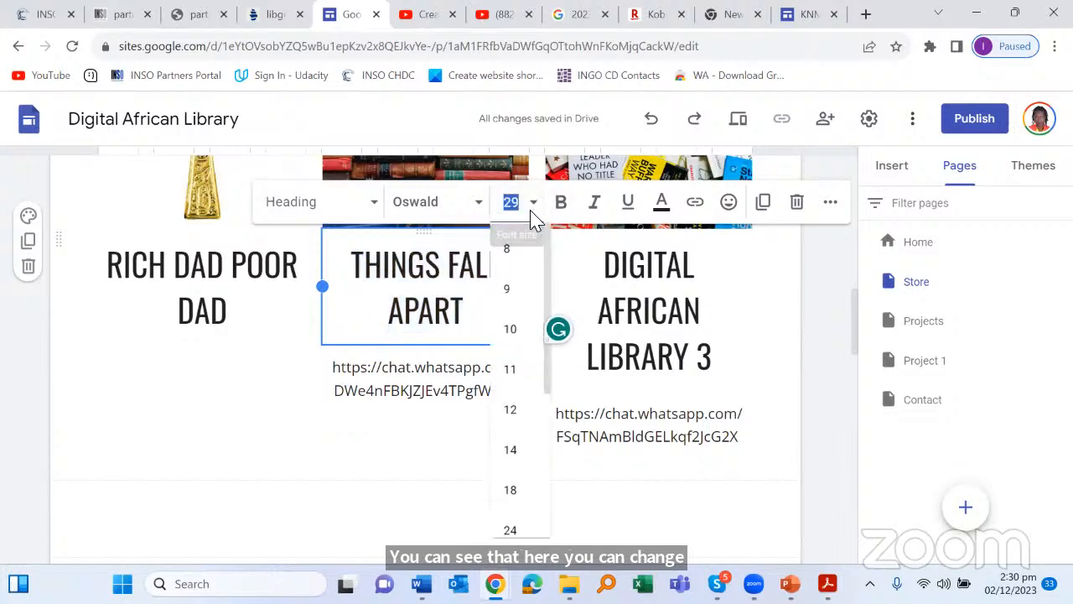
left_click(511, 451)
left_click(566, 375)
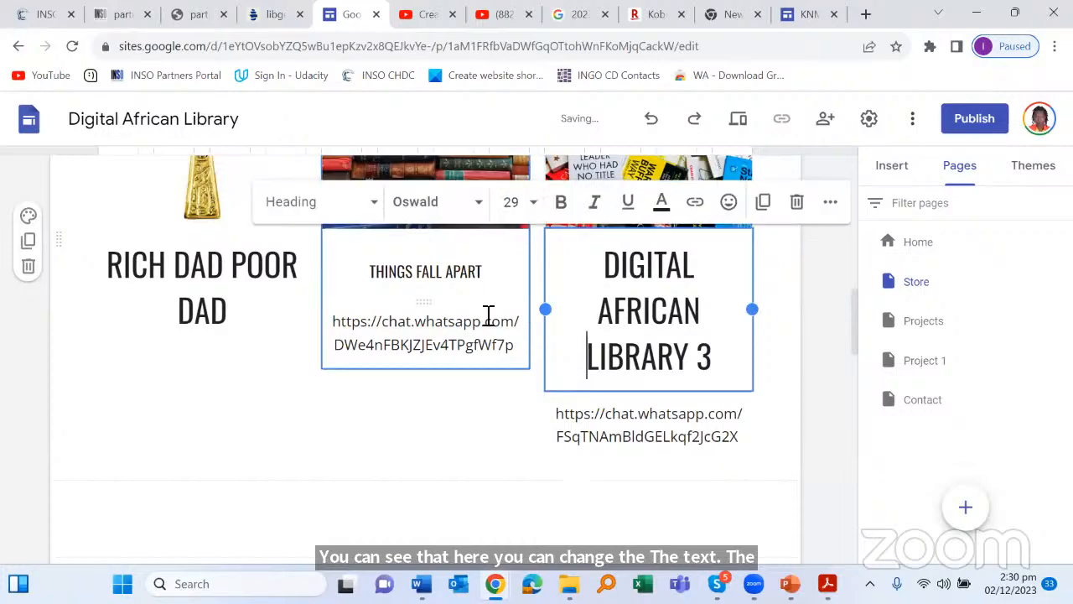
scroll(515, 338, "up", 6)
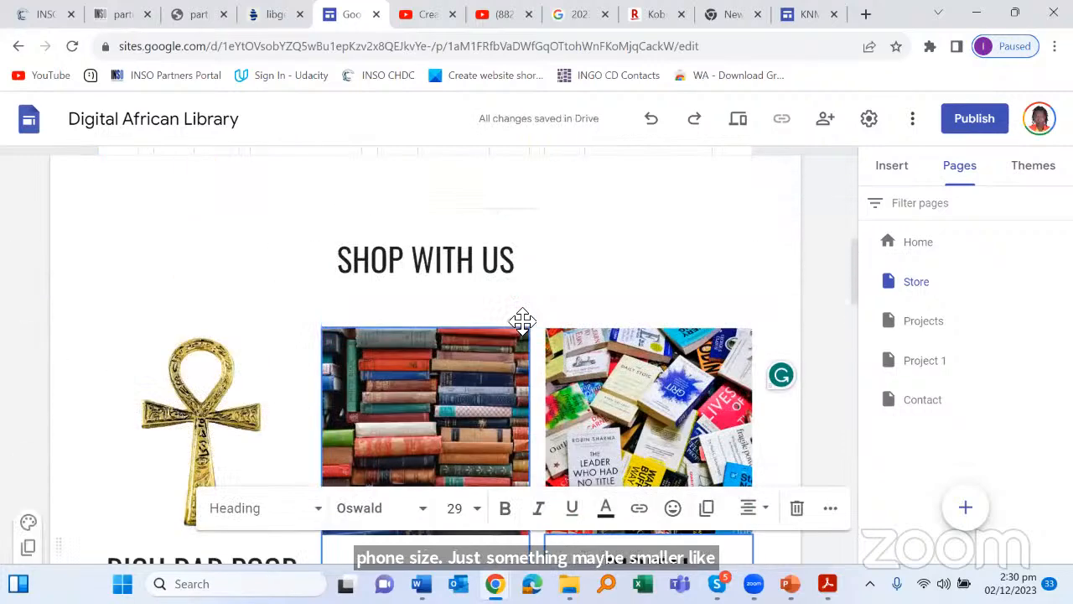
scroll(514, 331, "down", 8)
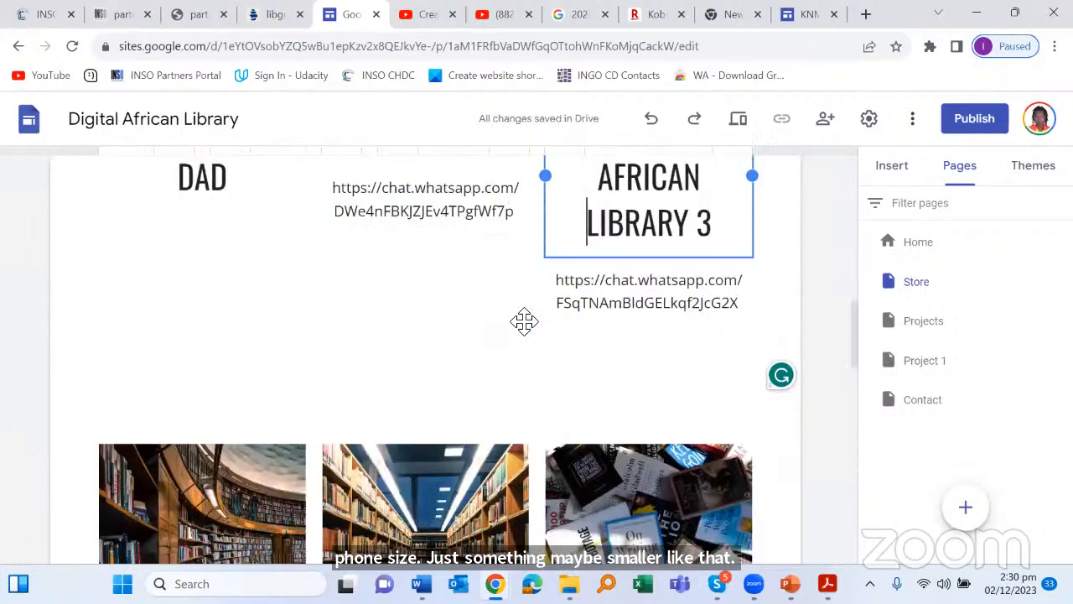
scroll(524, 319, "down", 5)
scroll(551, 244, "up", 8)
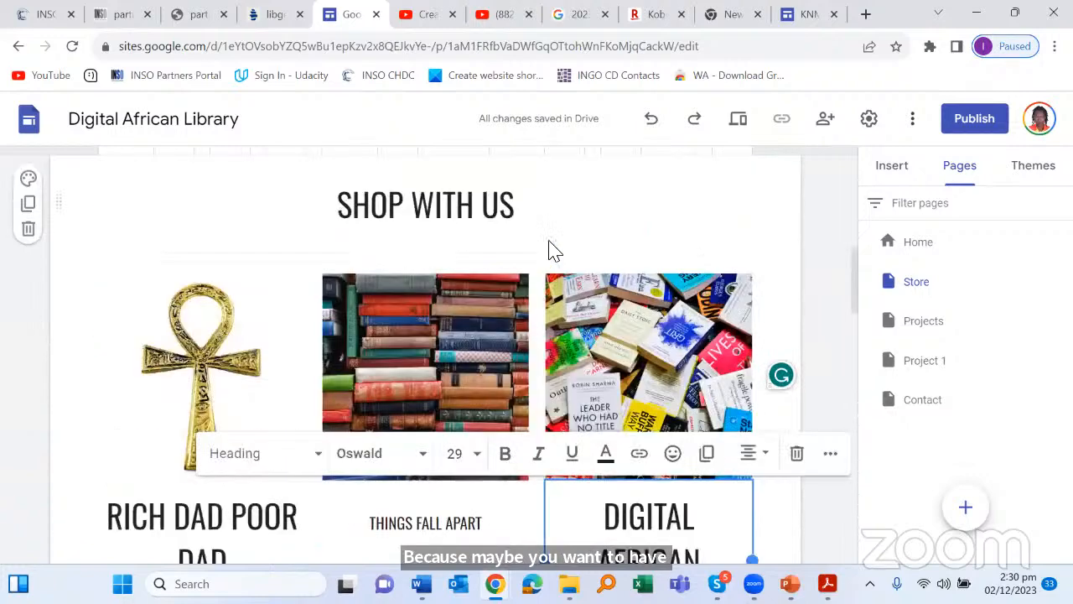
scroll(532, 276, "down", 3)
scroll(393, 309, "up", 3)
scroll(393, 309, "down", 3)
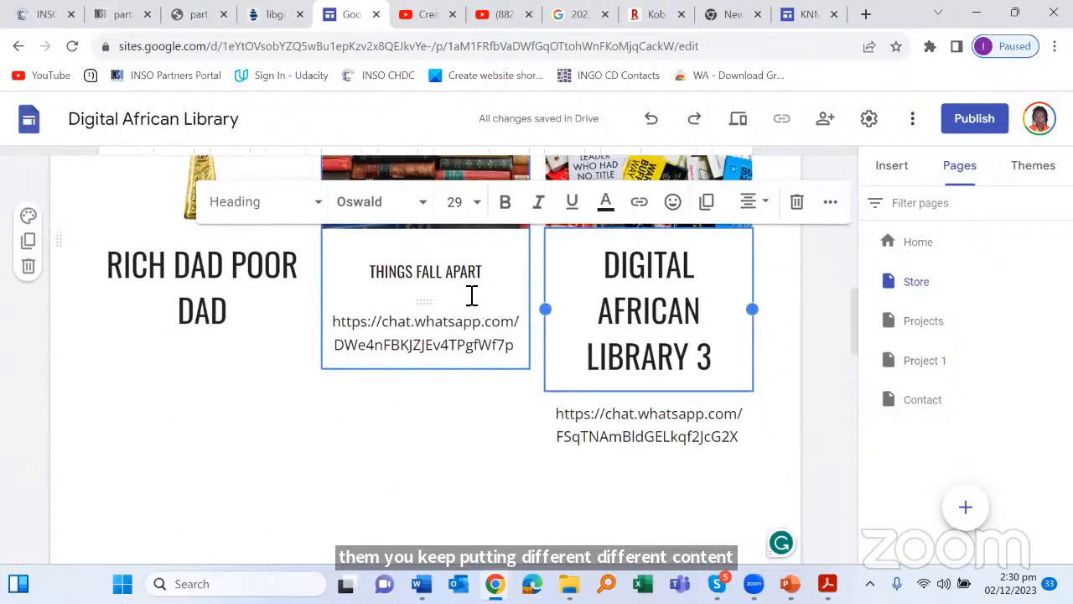
Step: Change the THINGS FALL APART title font from Oswald to Arial
left_click(383, 274)
triple_click(384, 274)
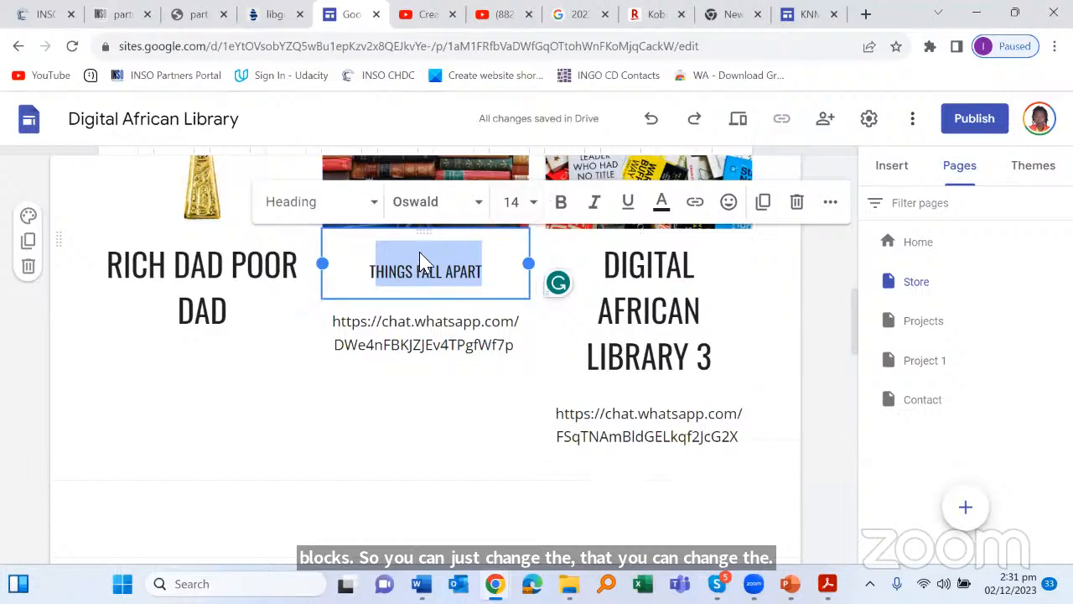
left_click(482, 206)
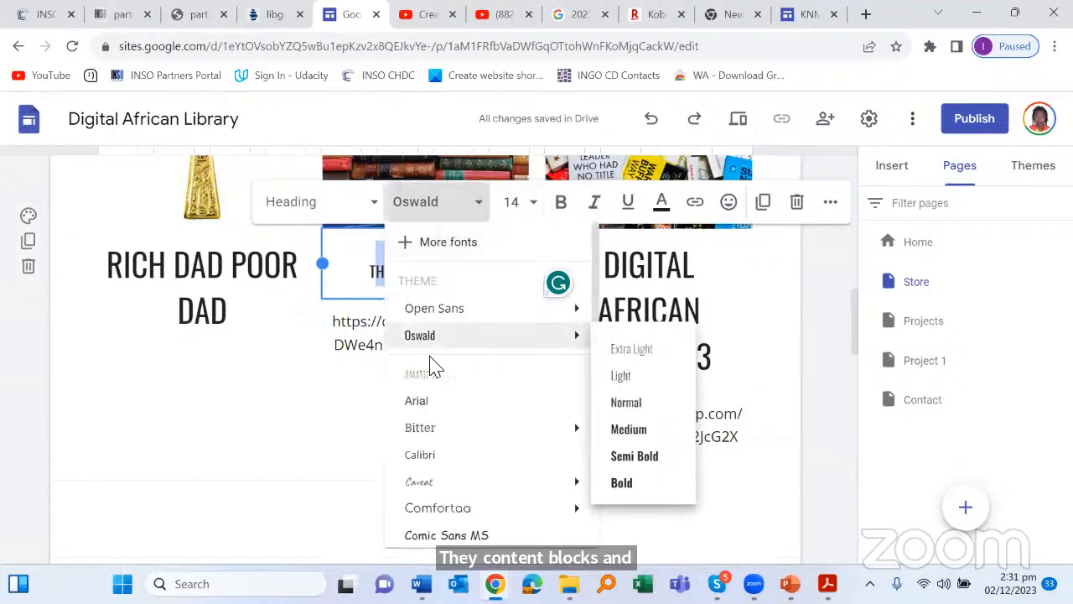
scroll(453, 376, "down", 2)
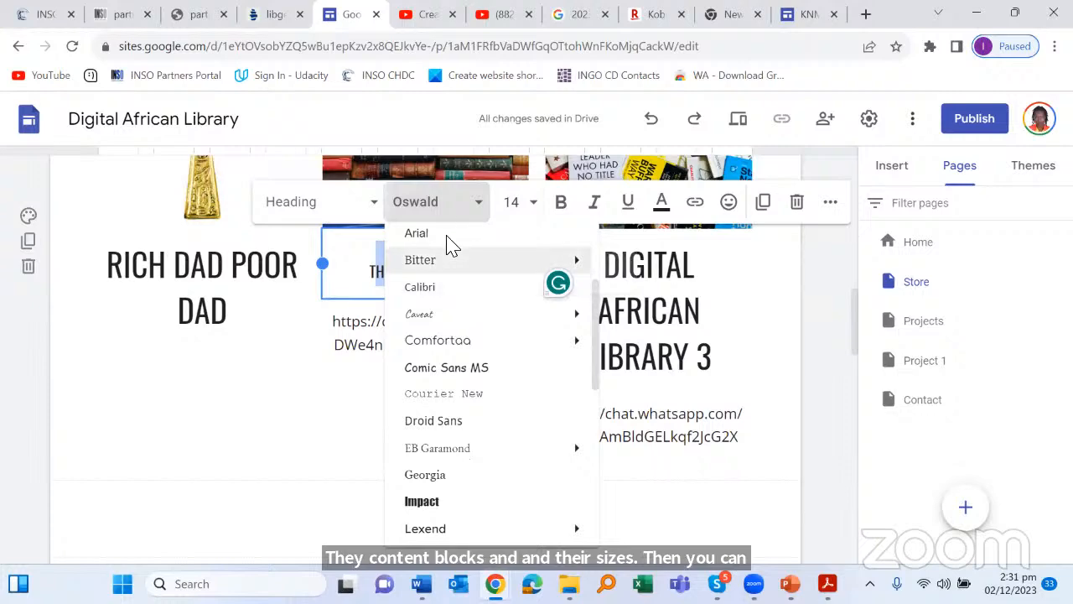
left_click(447, 235)
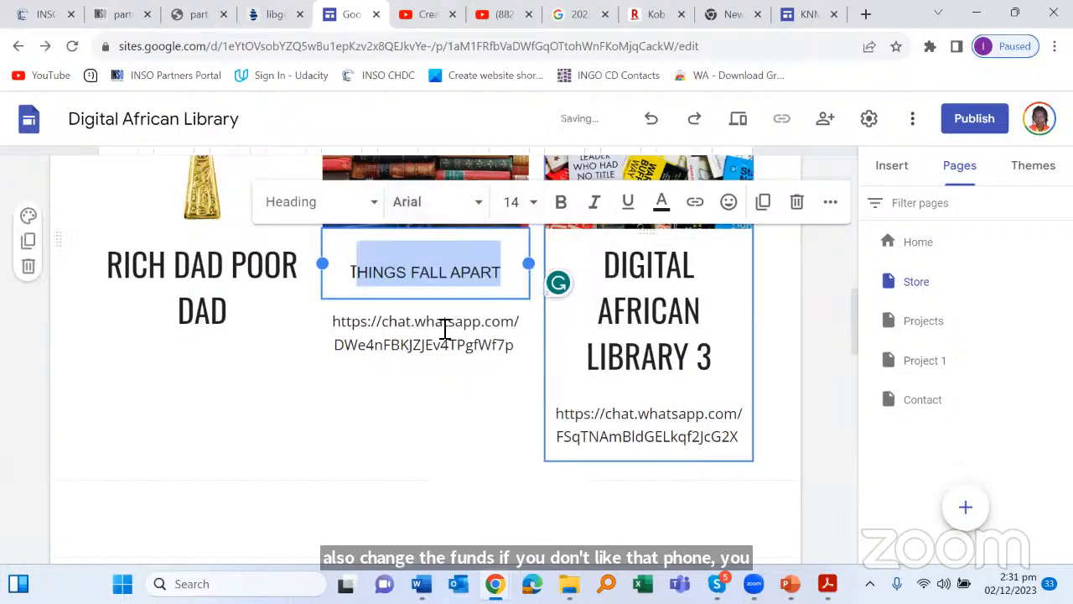
left_click(209, 290)
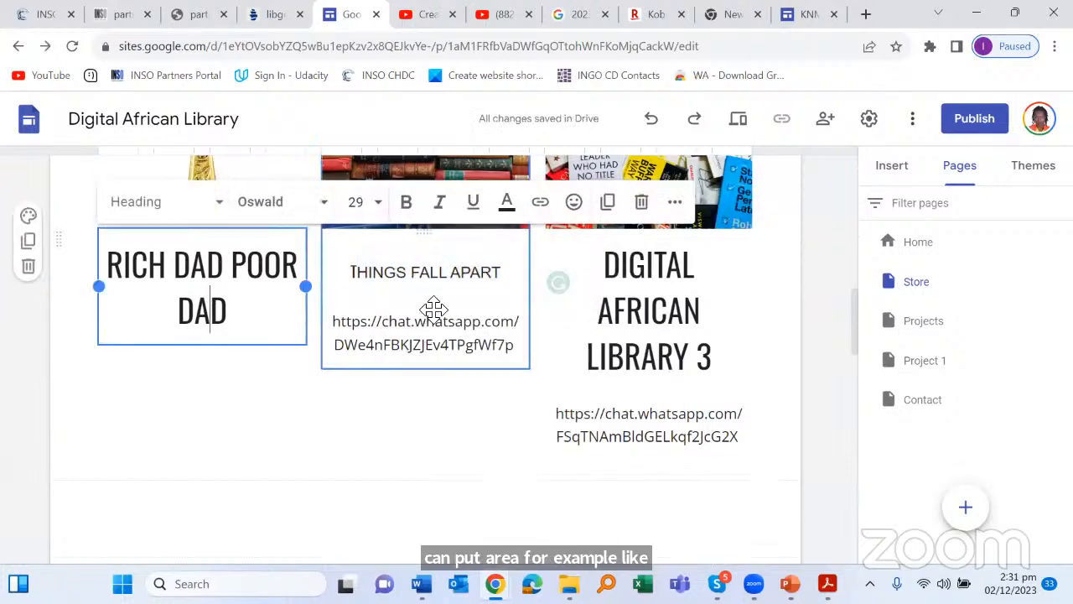
left_click_drag(518, 274, 386, 279)
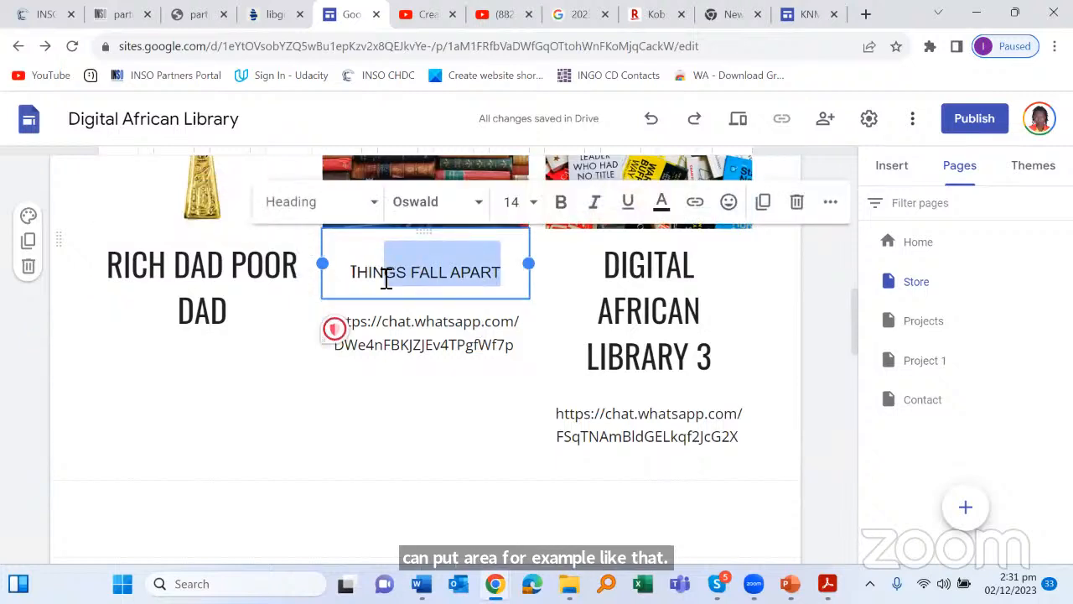
Step: Change the THINGS FALL APART title from heading to Normal text
left_click(375, 206)
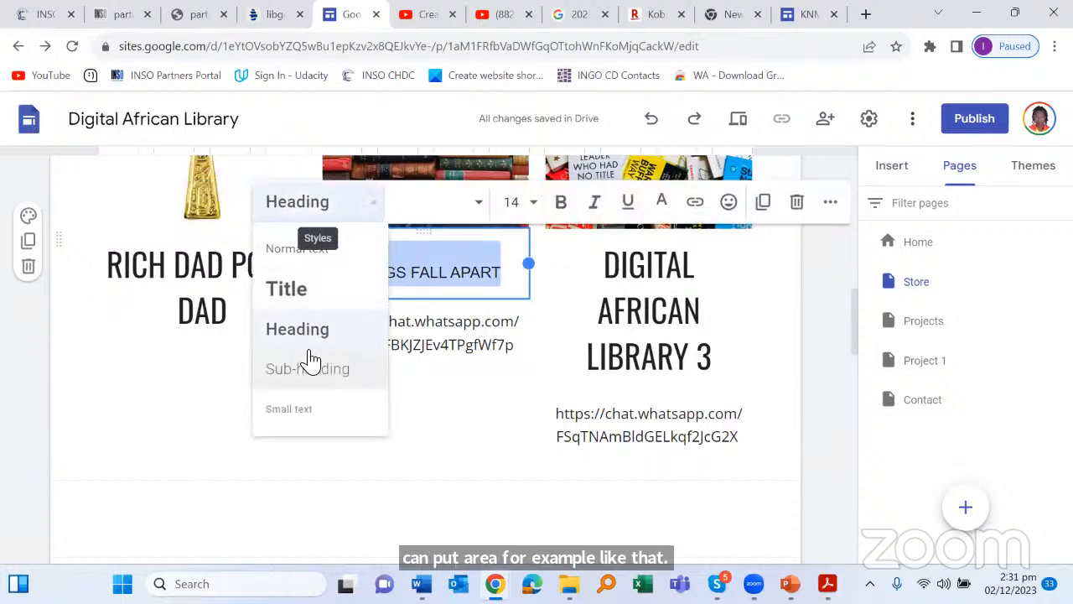
left_click(300, 261)
left_click(438, 386)
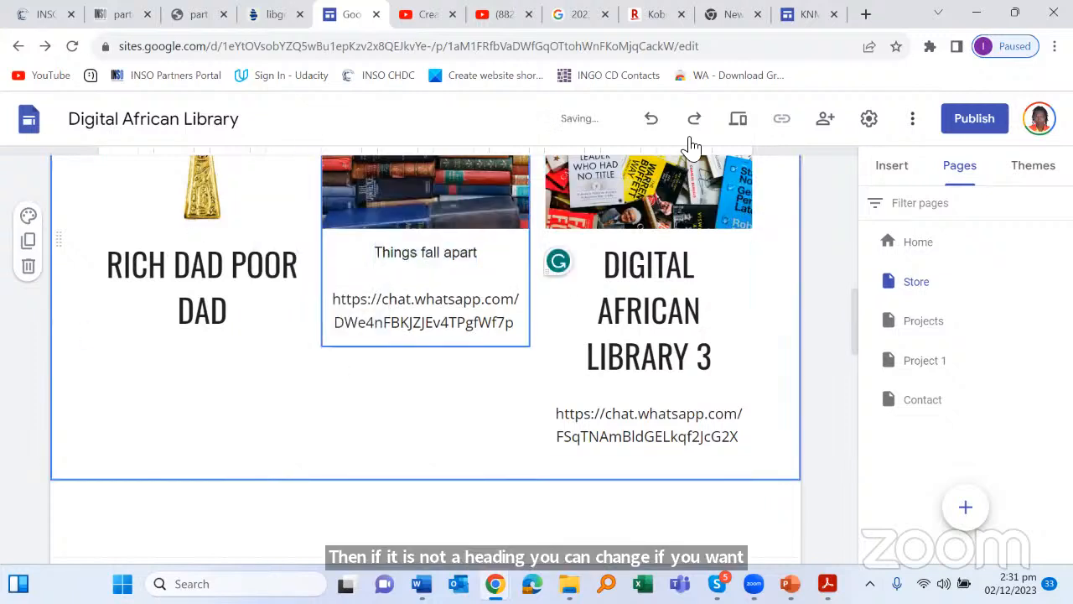
Step: Change the RICH DAD POOR DAD title to Normal text as well
left_click(234, 335)
left_click_drag(240, 315, 125, 242)
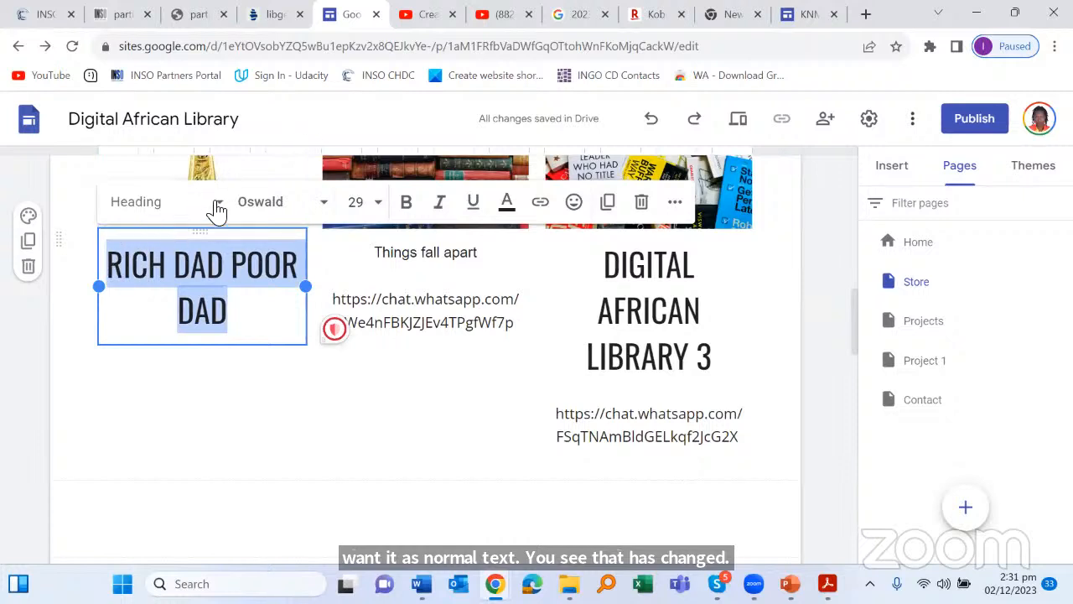
left_click(217, 210)
left_click(113, 250)
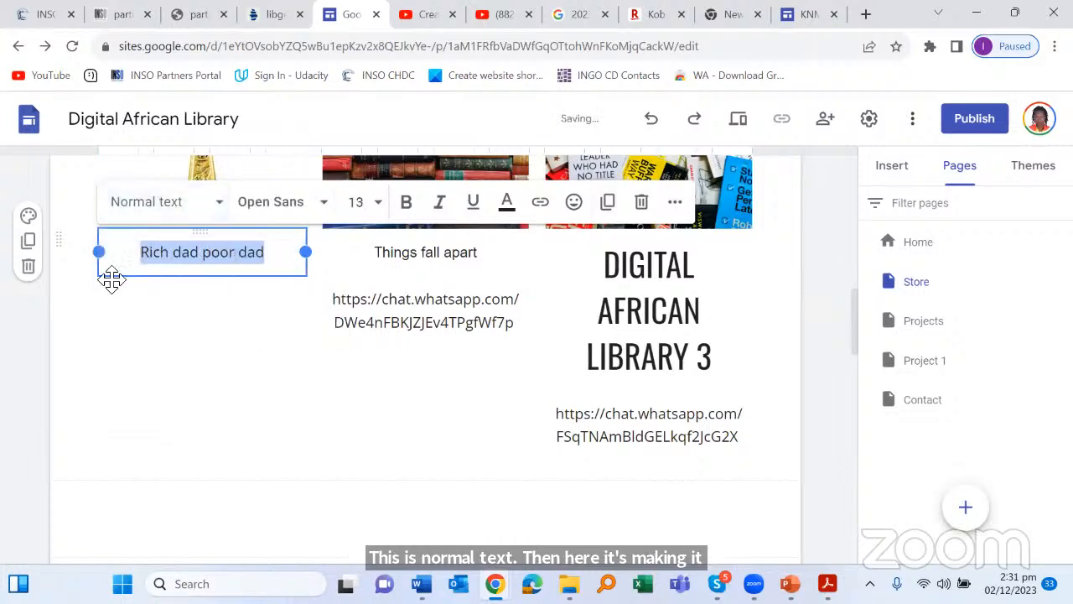
left_click(331, 405)
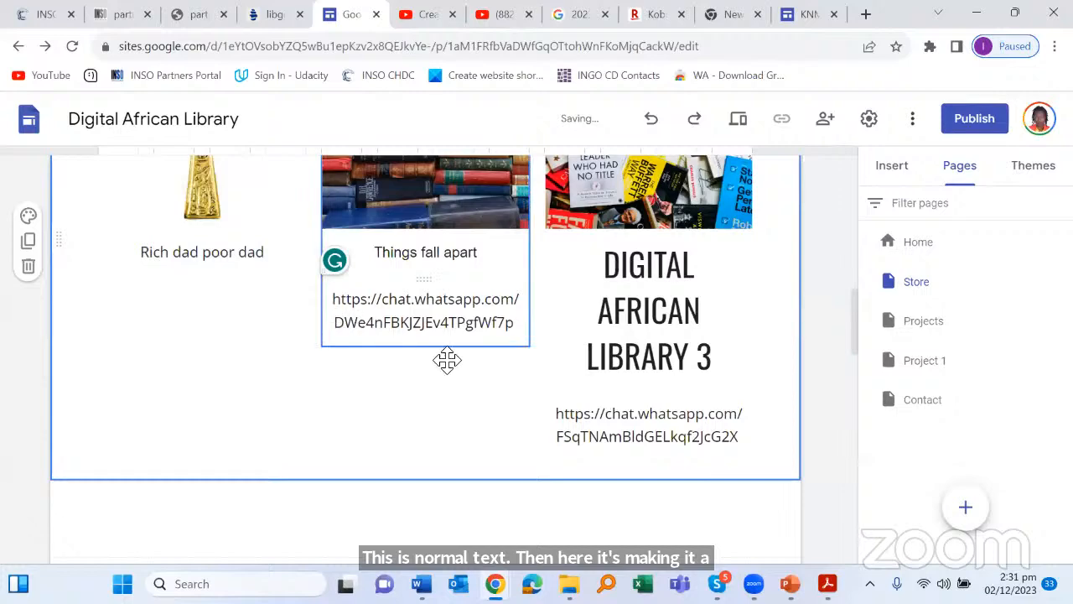
scroll(445, 360, "up", 4)
scroll(449, 357, "down", 4)
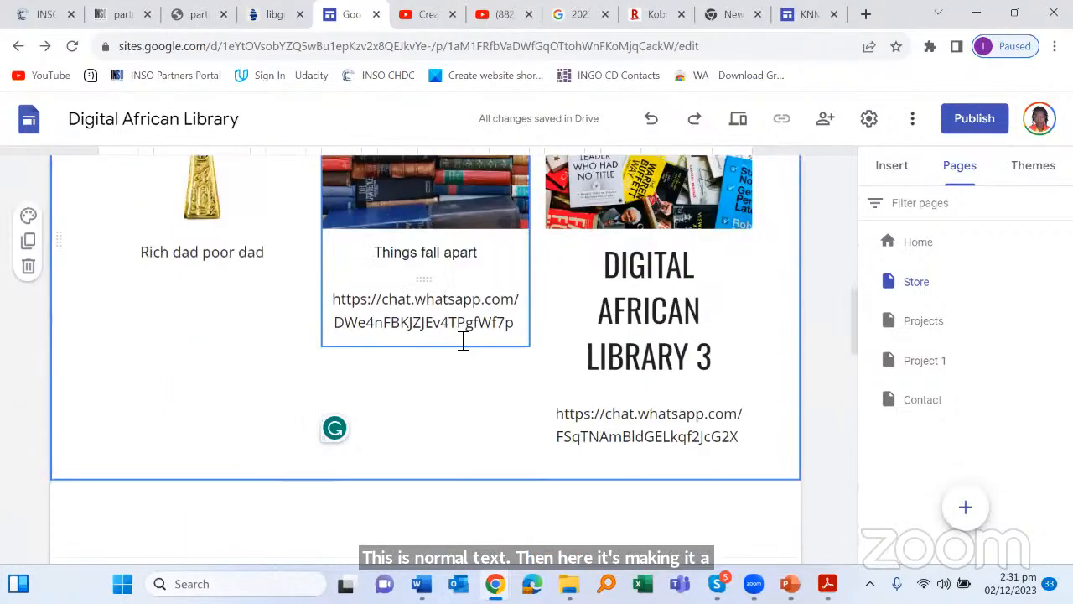
Step: Delete the WhatsApp link text under the Things fall apart card
left_click(475, 330)
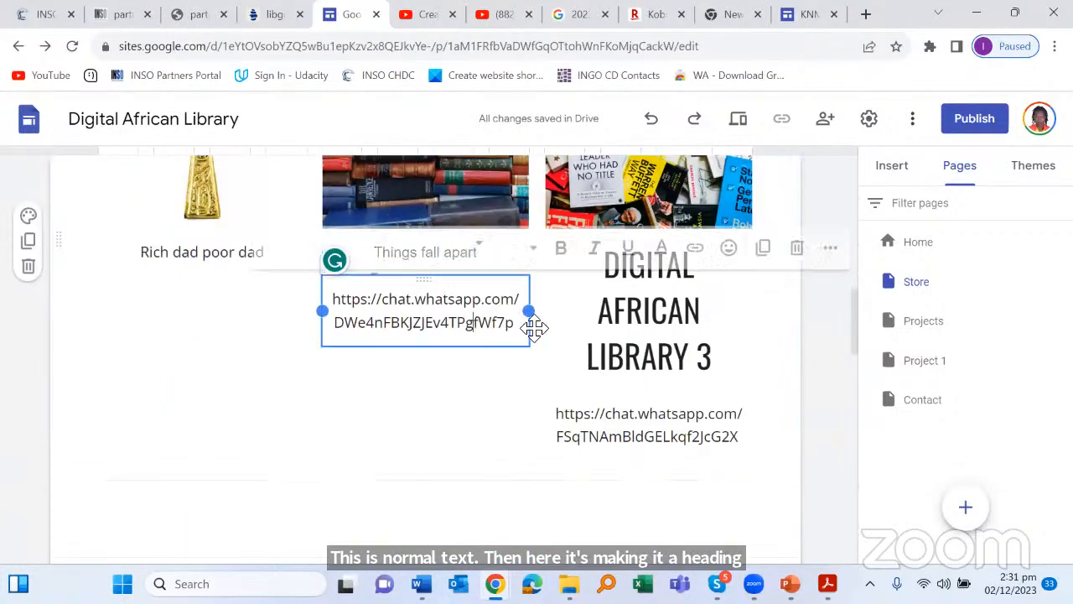
left_click(795, 249)
scroll(759, 301, "up", 2)
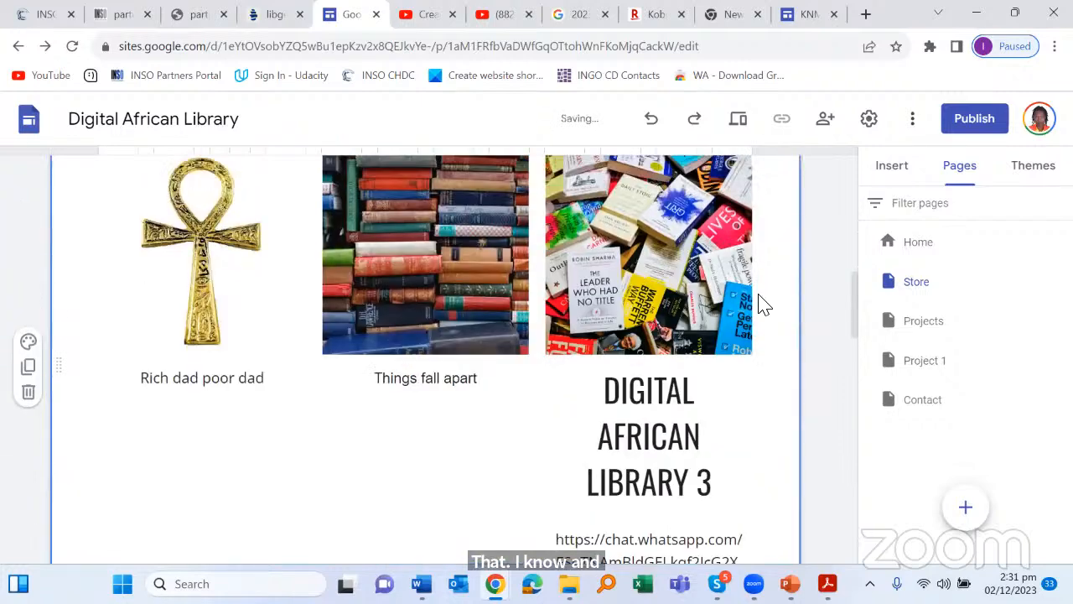
scroll(687, 323, "down", 2)
Step: Delete the WhatsApp link text box under the third book card
left_click(402, 226)
scroll(436, 239, "up", 3)
scroll(567, 280, "down", 1)
scroll(587, 302, "down", 4)
left_click(683, 249)
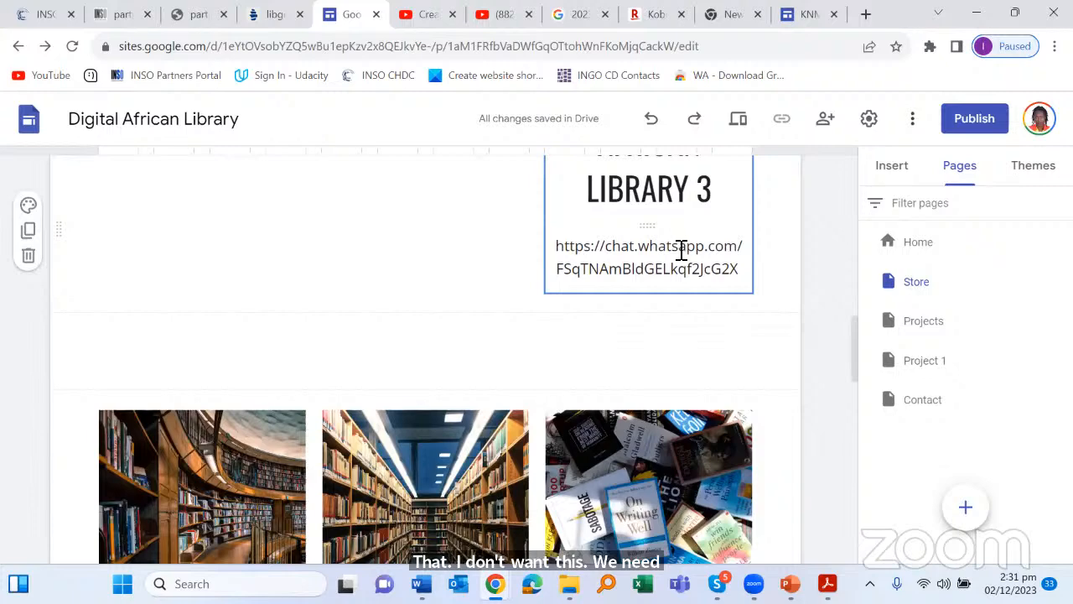
scroll(681, 251, "up", 3)
scroll(683, 251, "up", 2)
scroll(683, 251, "down", 4)
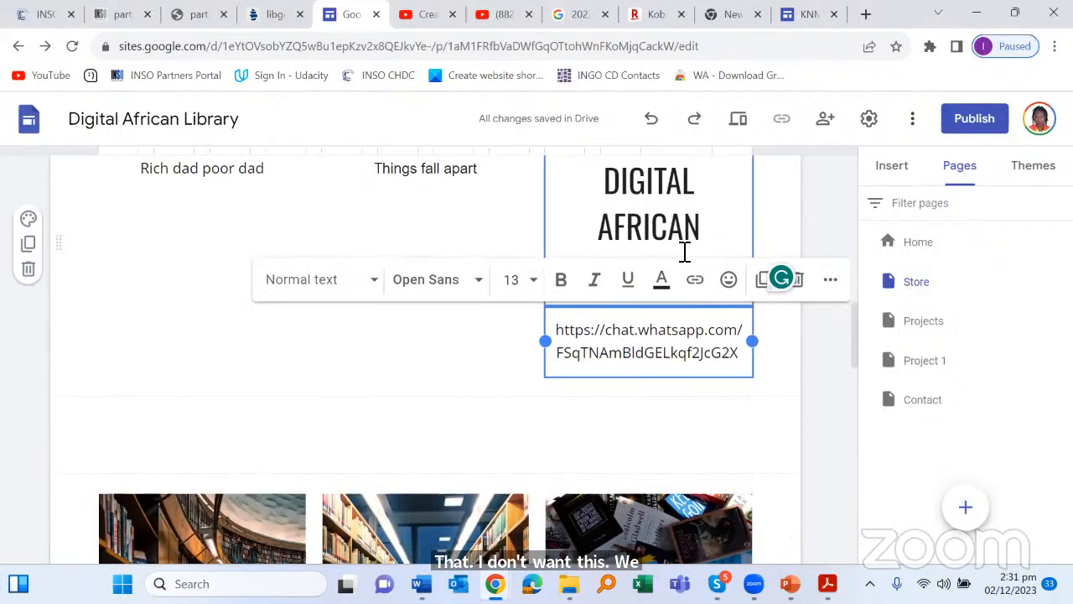
scroll(683, 252, "up", 2)
scroll(681, 391, "up", 1)
scroll(693, 400, "down", 3)
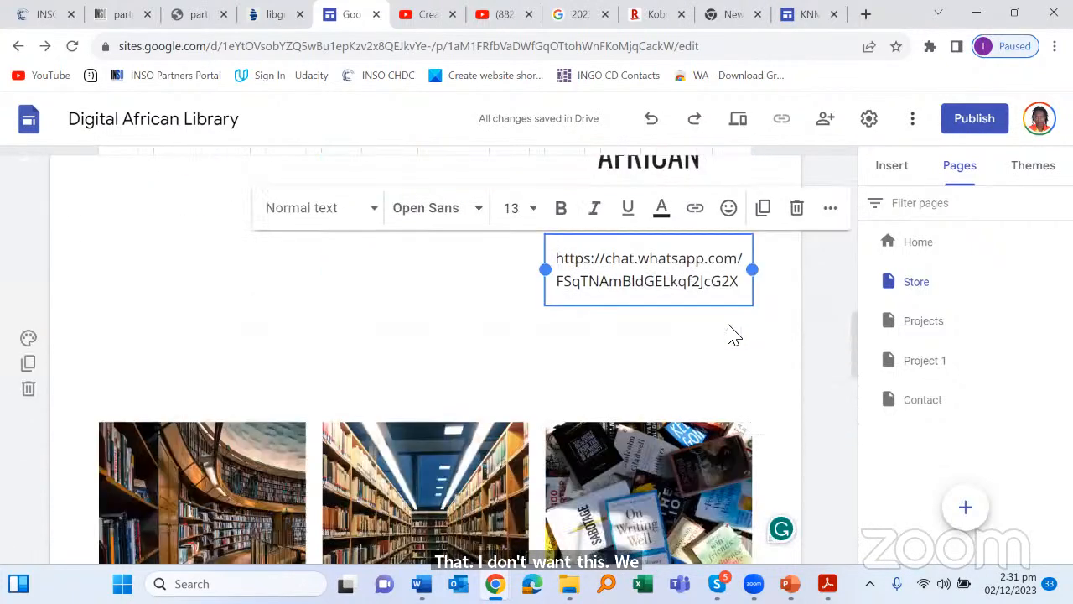
scroll(730, 333, "up", 1)
left_click(796, 279)
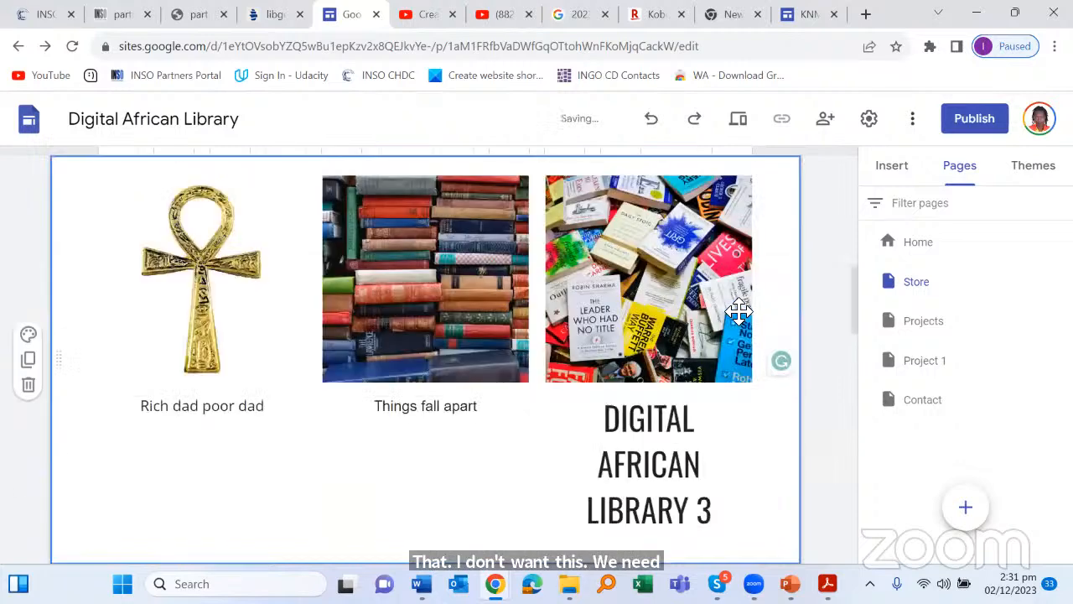
scroll(729, 314, "up", 2)
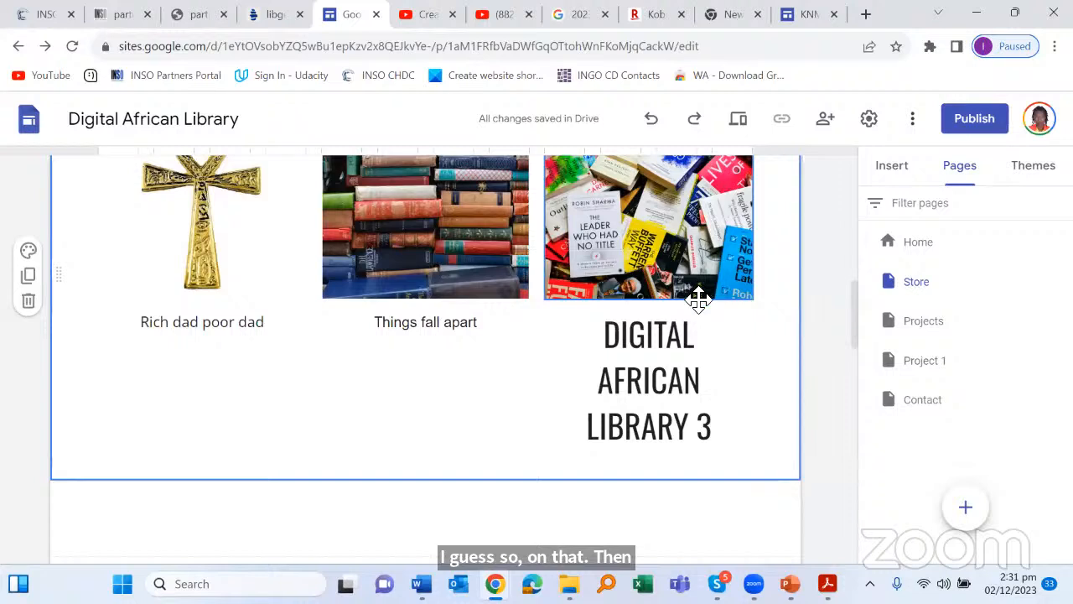
Step: Replace the DIGITAL AFRICAN LIBRARY 3 heading with 'THE LEADER WHO HAD NO TITLE'
left_click(658, 408)
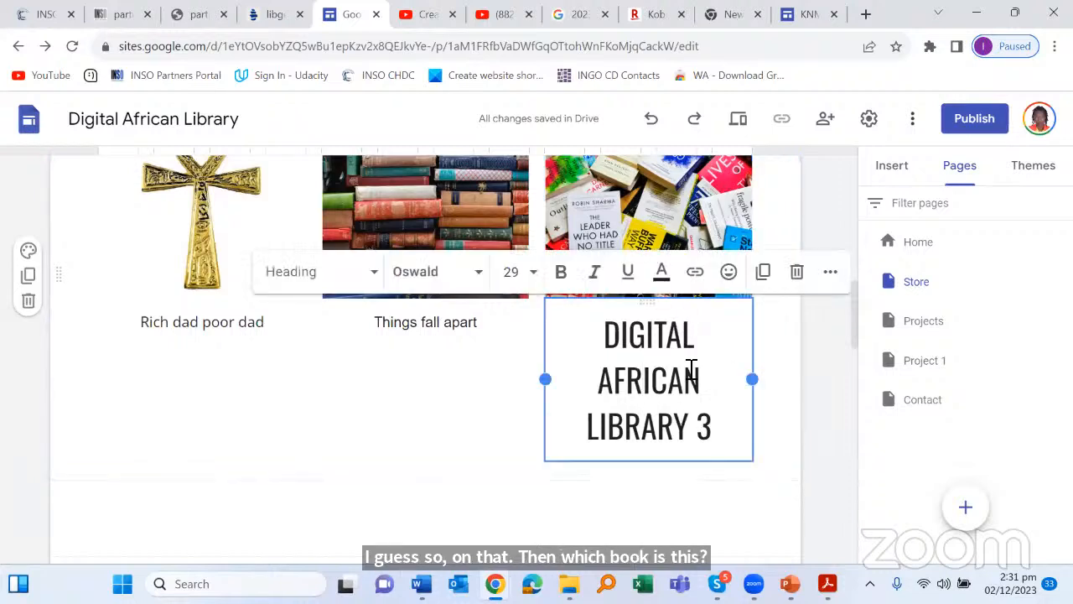
left_click_drag(712, 432, 616, 327)
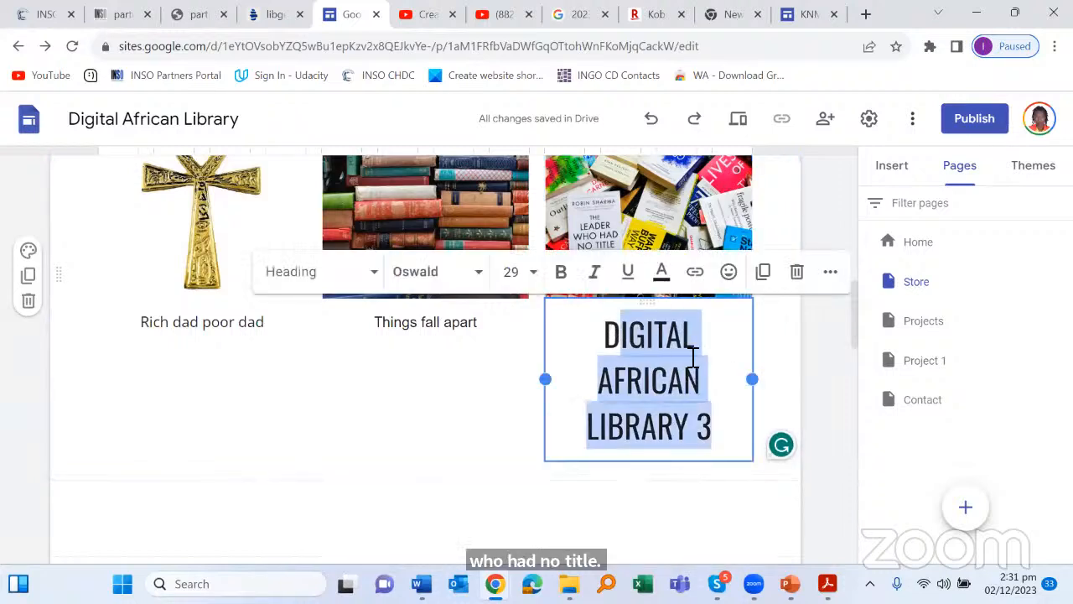
key("BackSpace")
type("T")
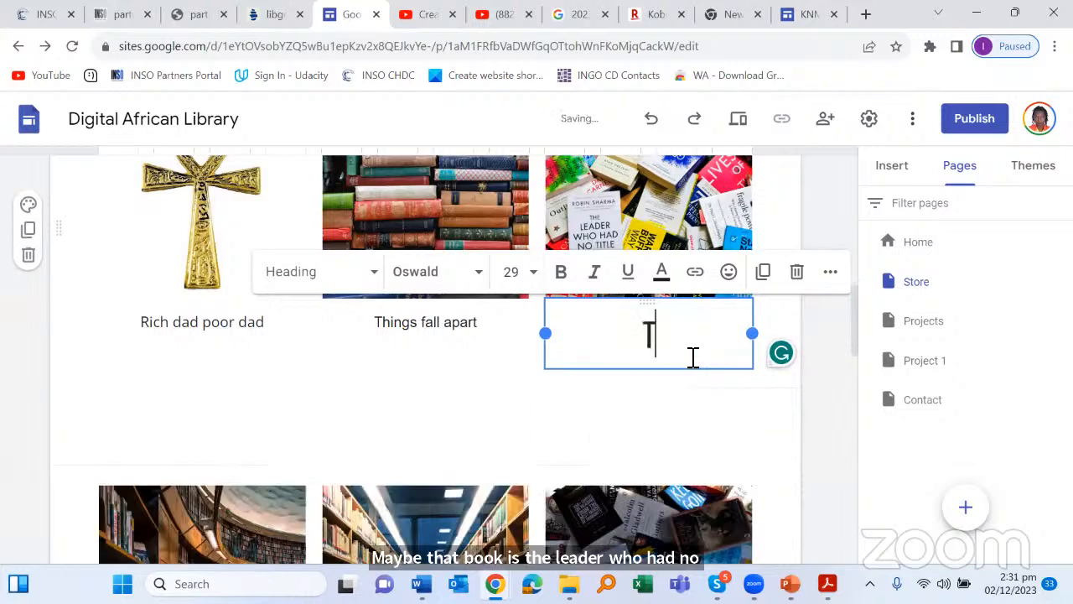
type("HE LE")
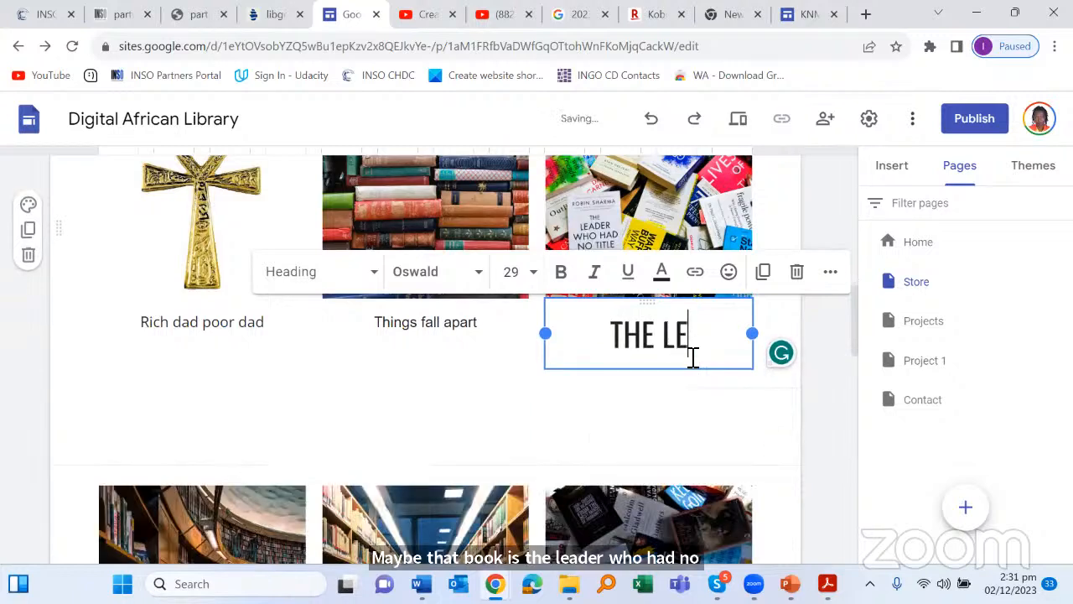
type("ADER WH")
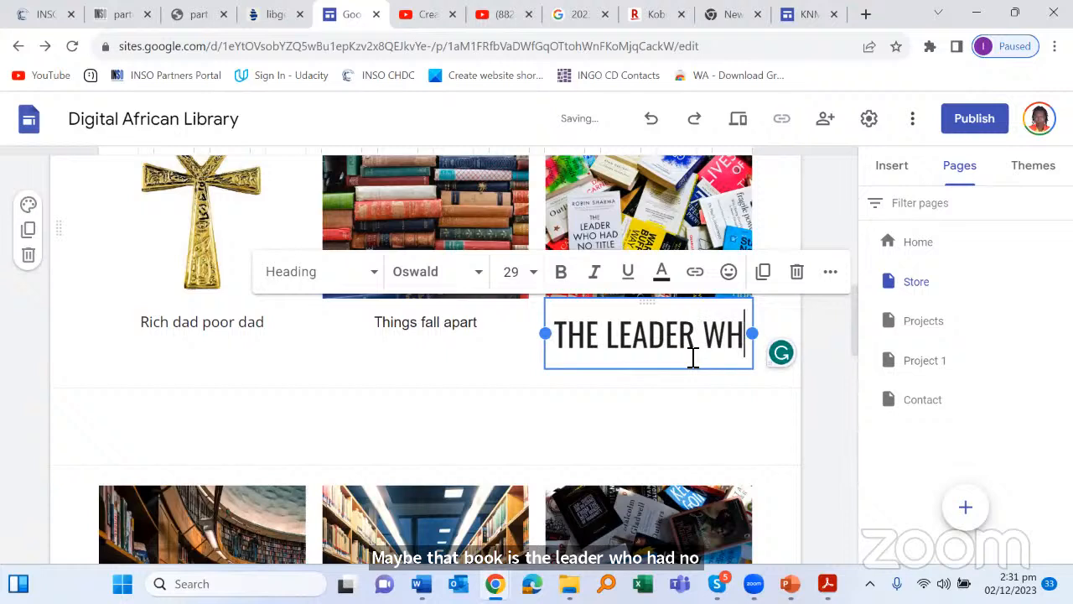
type("O HAD ")
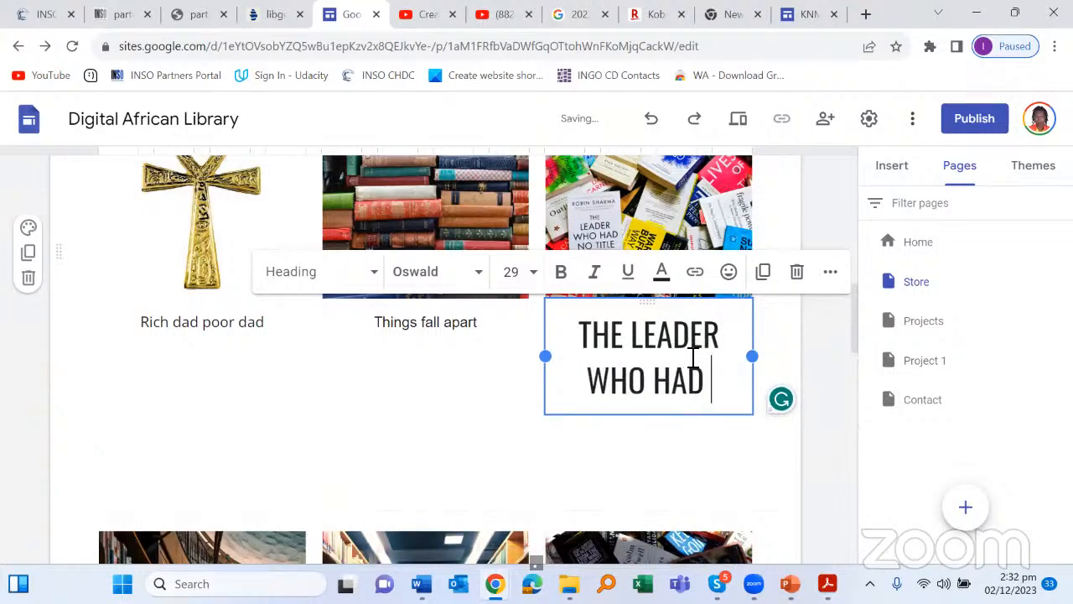
type("NO TITLE")
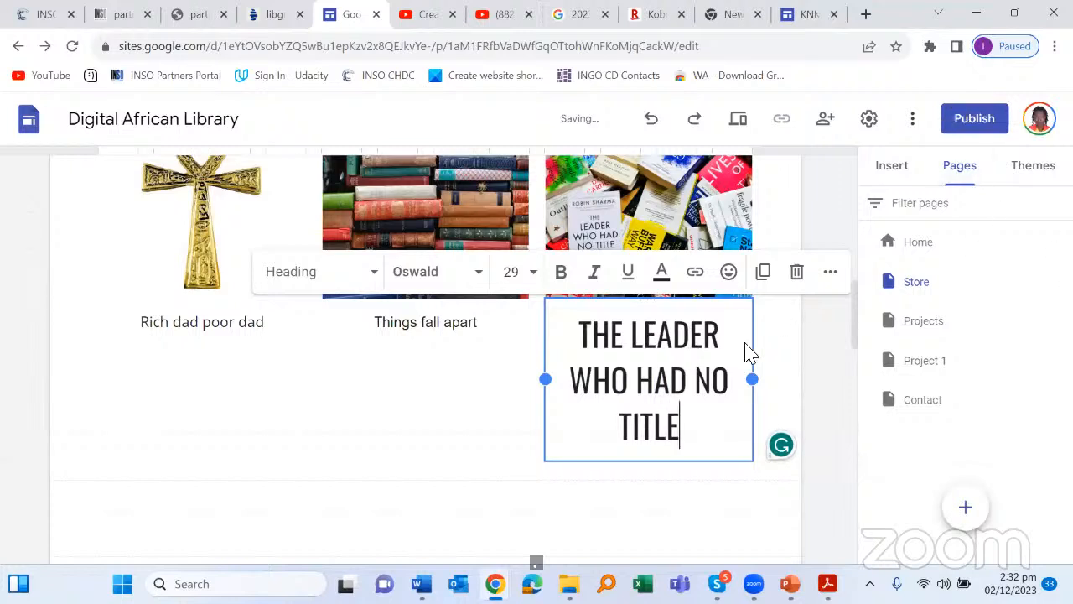
Step: Switch the new third-card title from heading to Normal text
left_click_drag(698, 443, 589, 321)
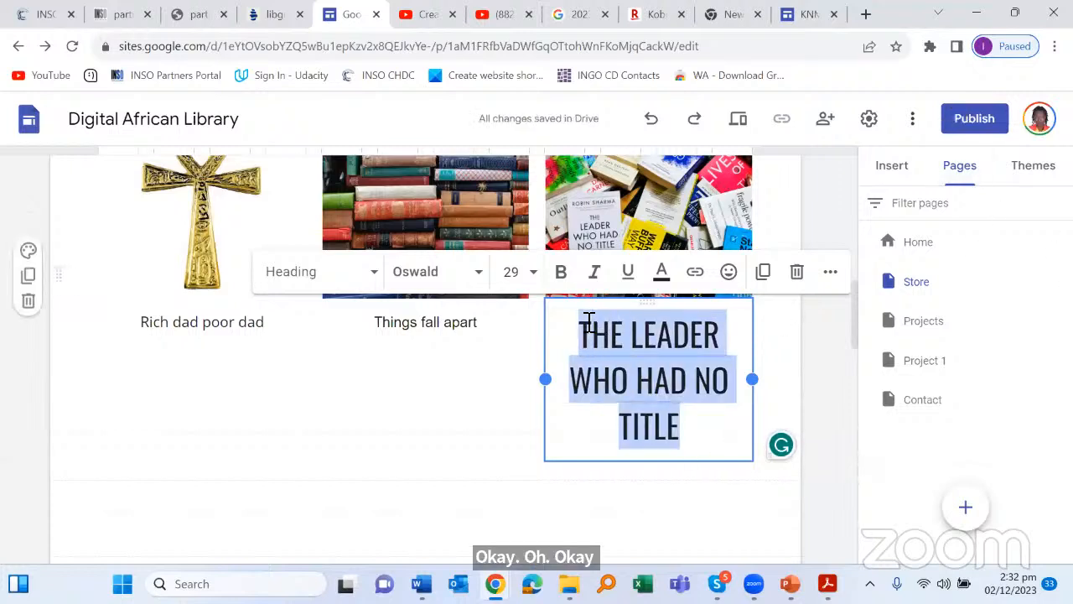
left_click(371, 273)
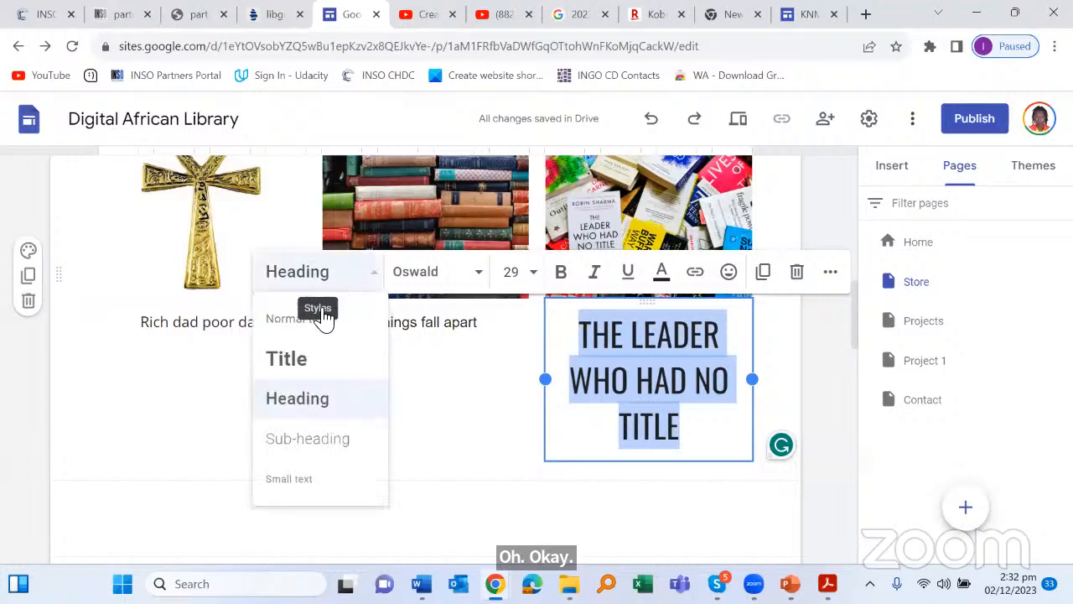
key("Return")
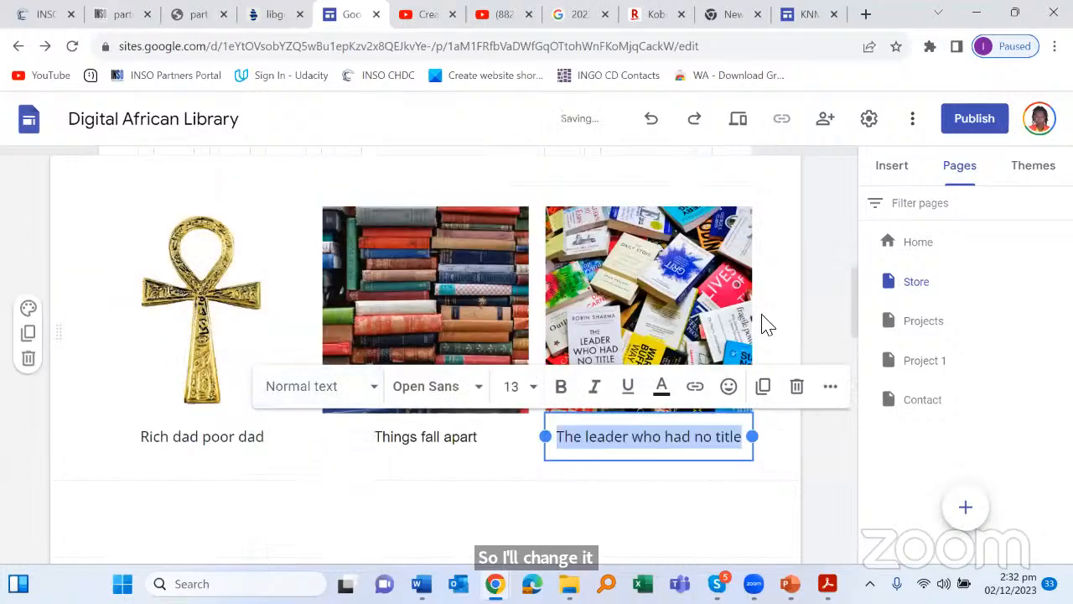
scroll(767, 325, "down", 4)
scroll(768, 325, "up", 4)
scroll(732, 347, "down", 1)
scroll(618, 371, "down", 3)
Step: Delete the empty text section below the book captions, above Vision, Mission and Slogan
left_click(299, 368)
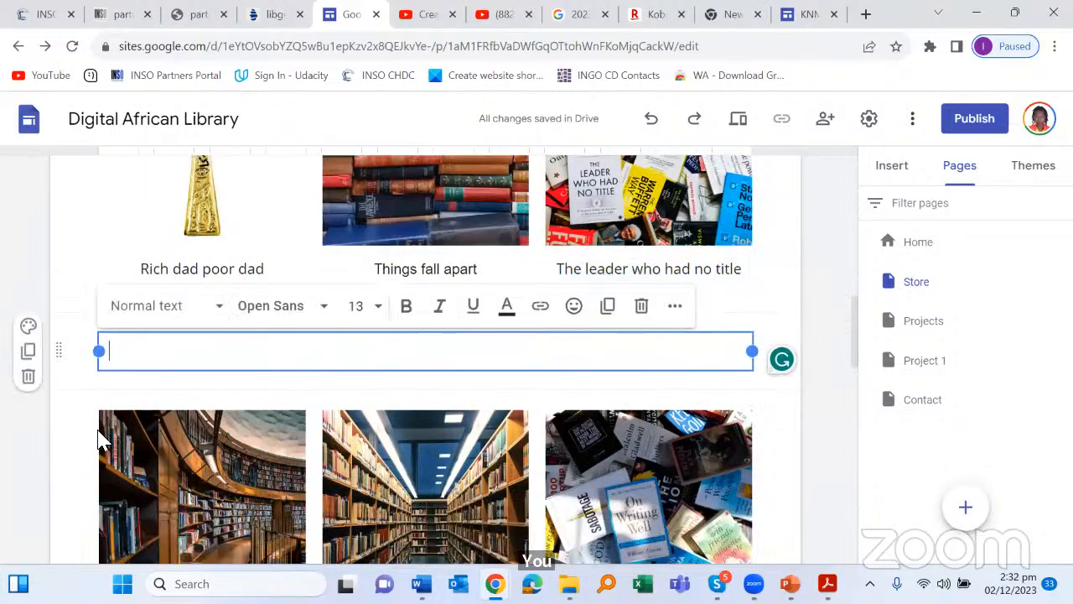
left_click(27, 375)
scroll(431, 276, "down", 4)
scroll(431, 276, "up", 1)
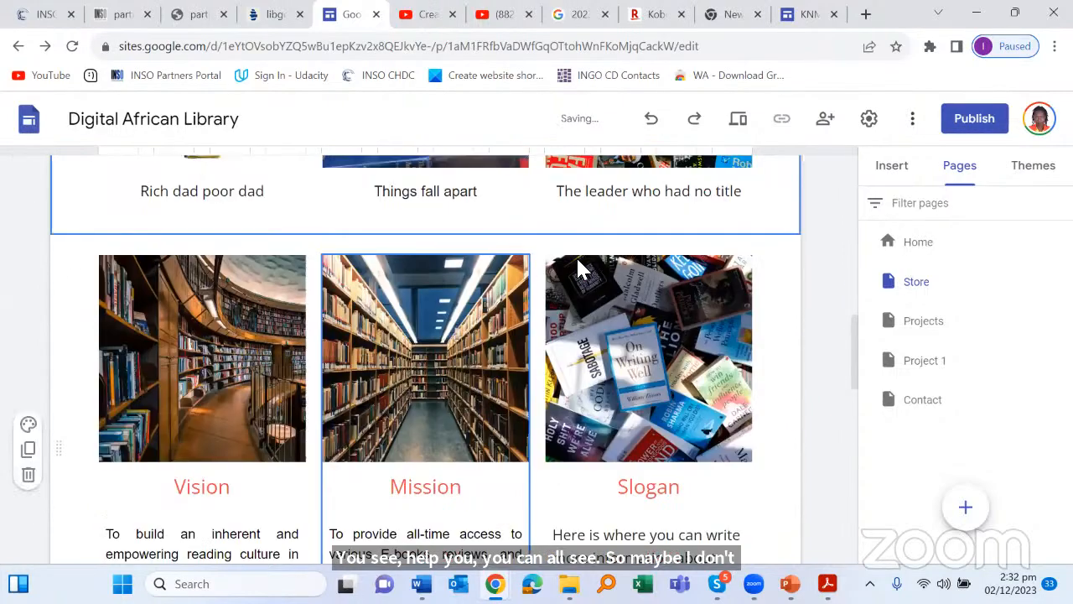
scroll(763, 338, "up", 2)
scroll(467, 437, "down", 3)
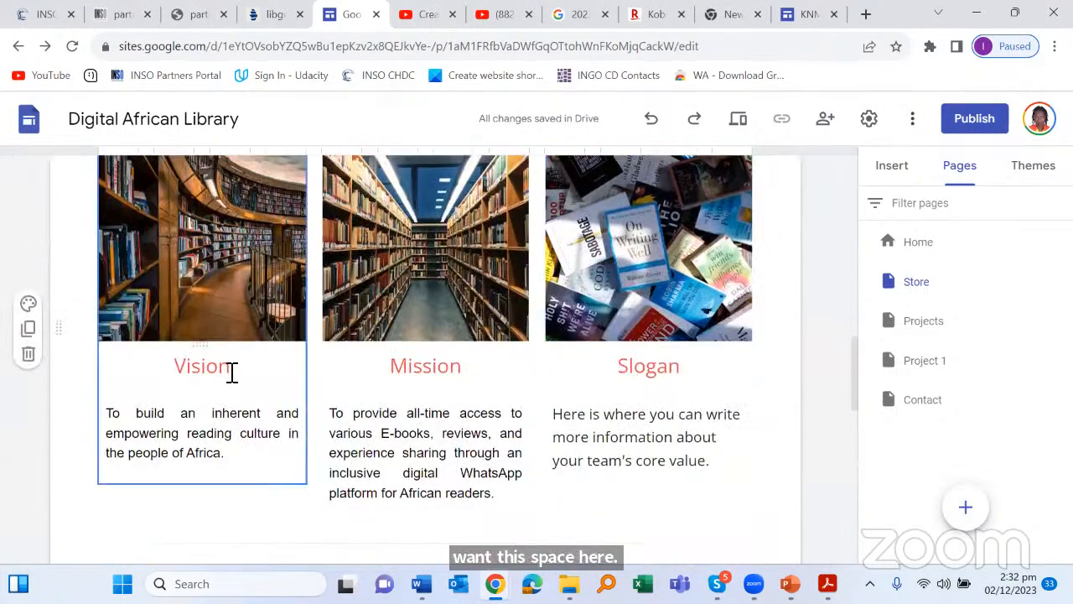
left_click(278, 367)
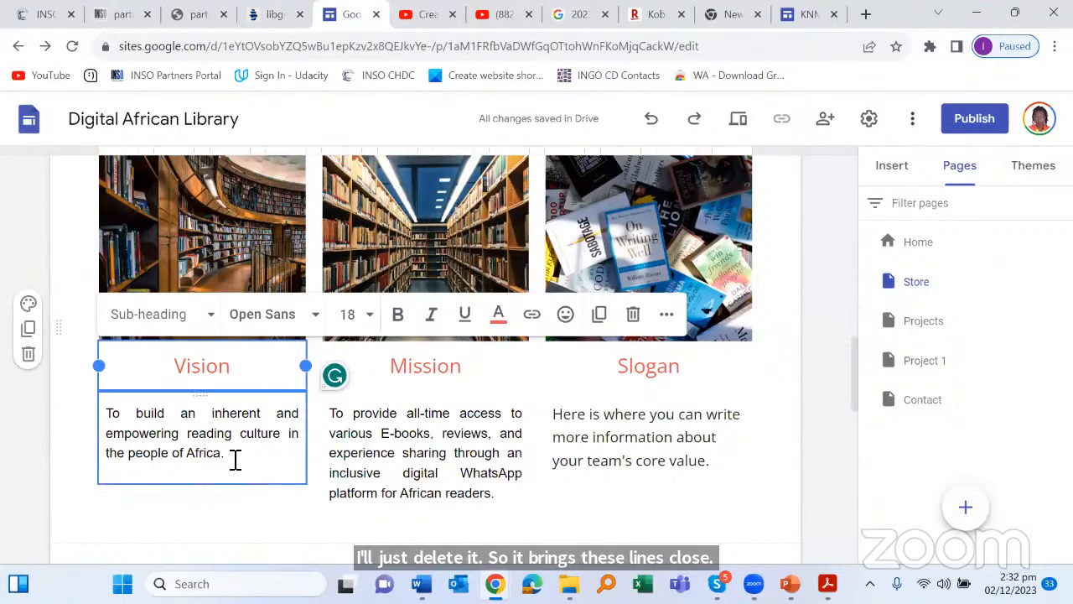
Step: Delete the Vision, Mission and Slogan description boxes, leaving only their headings
left_click_drag(236, 459, 106, 420)
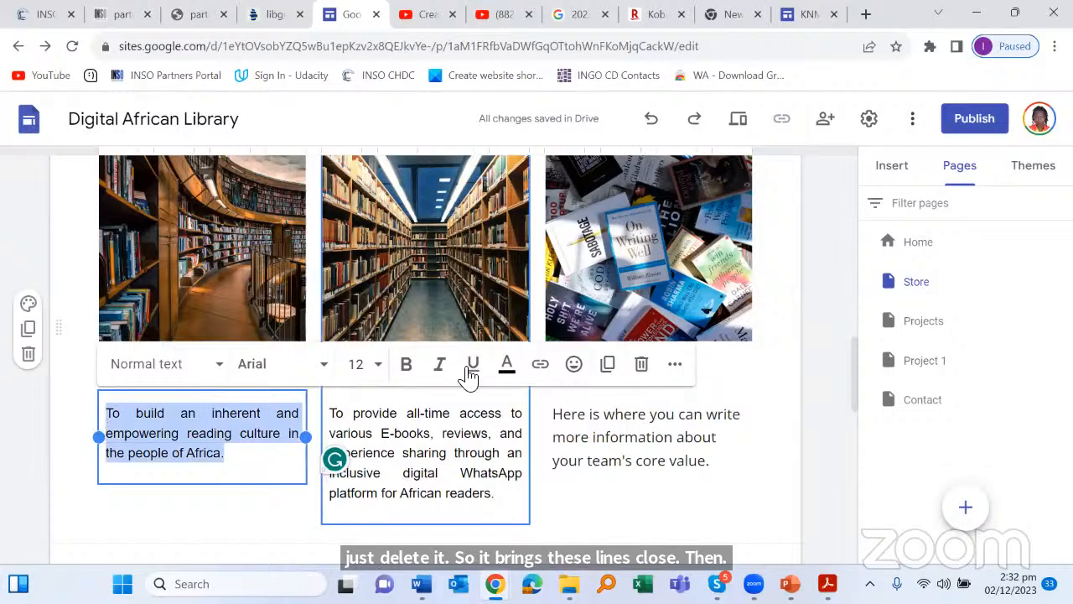
left_click(637, 367)
scroll(578, 373, "down", 2)
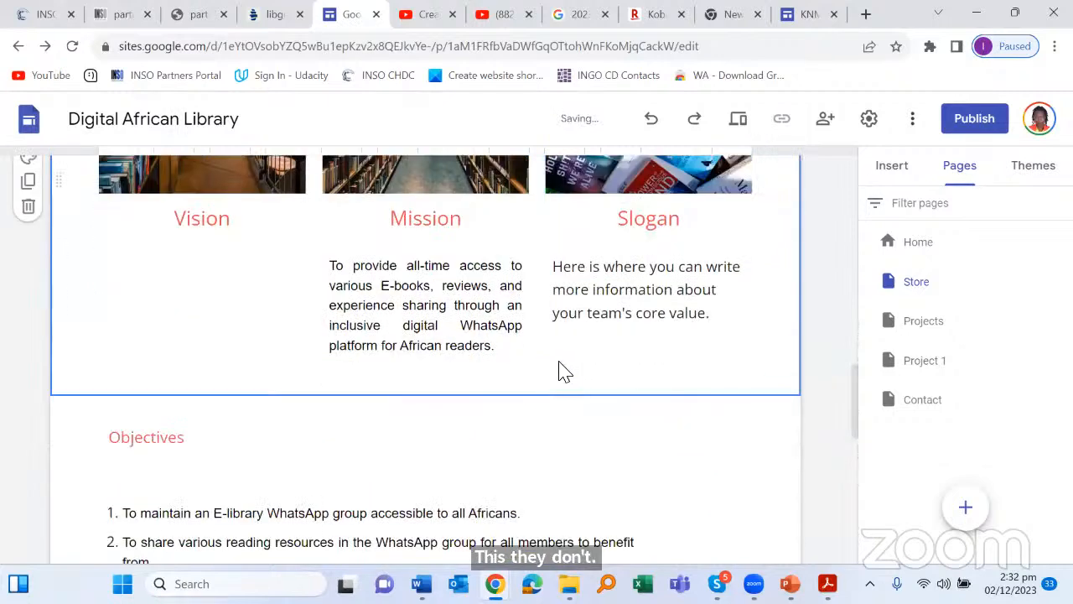
left_click(467, 345)
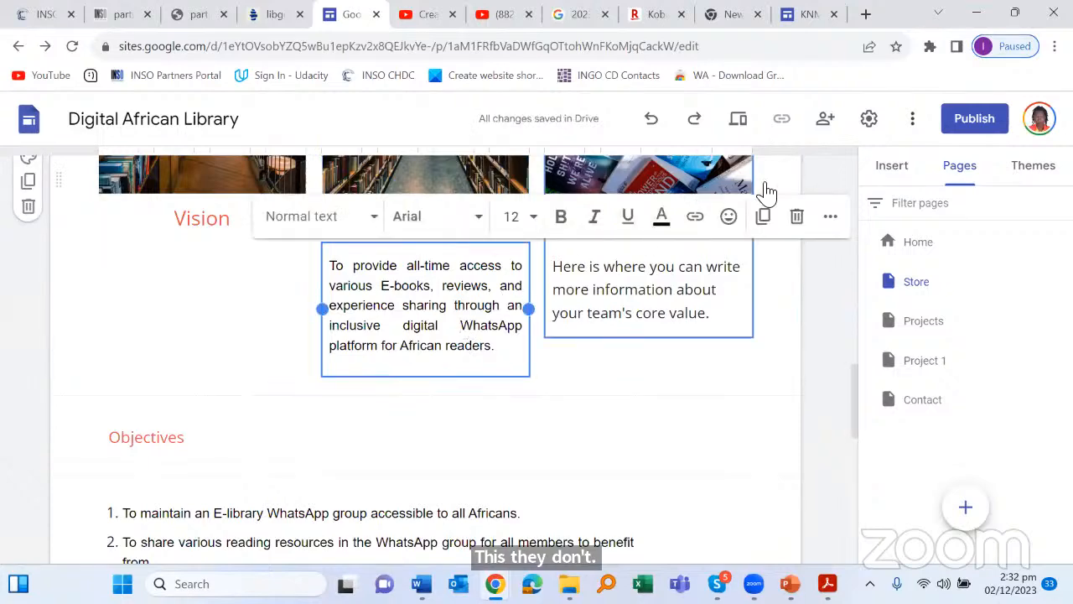
left_click(793, 220)
scroll(642, 379, "down", 2)
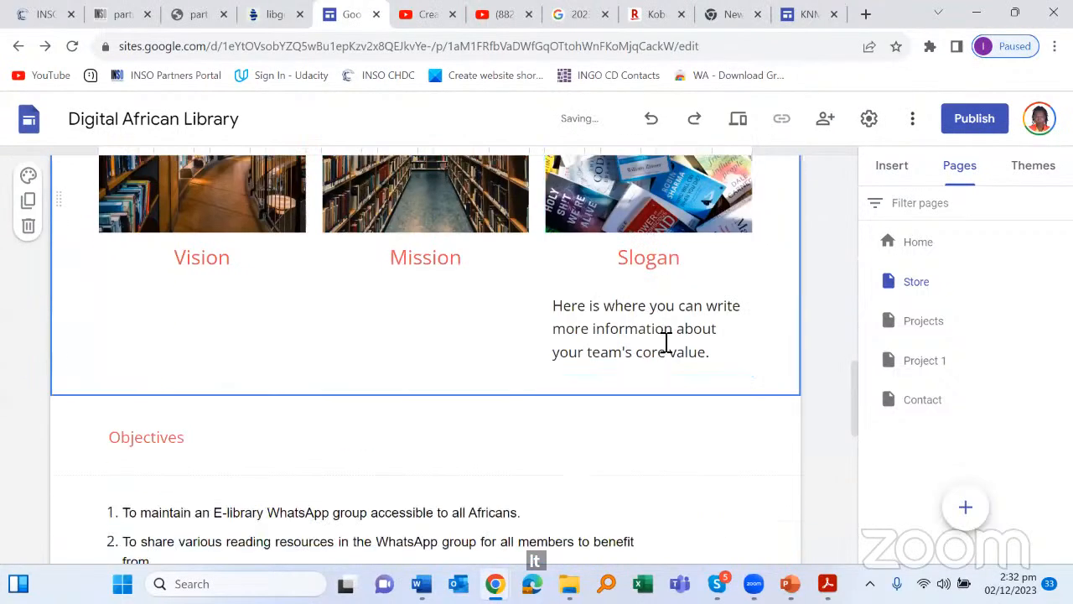
left_click(664, 329)
left_click(797, 260)
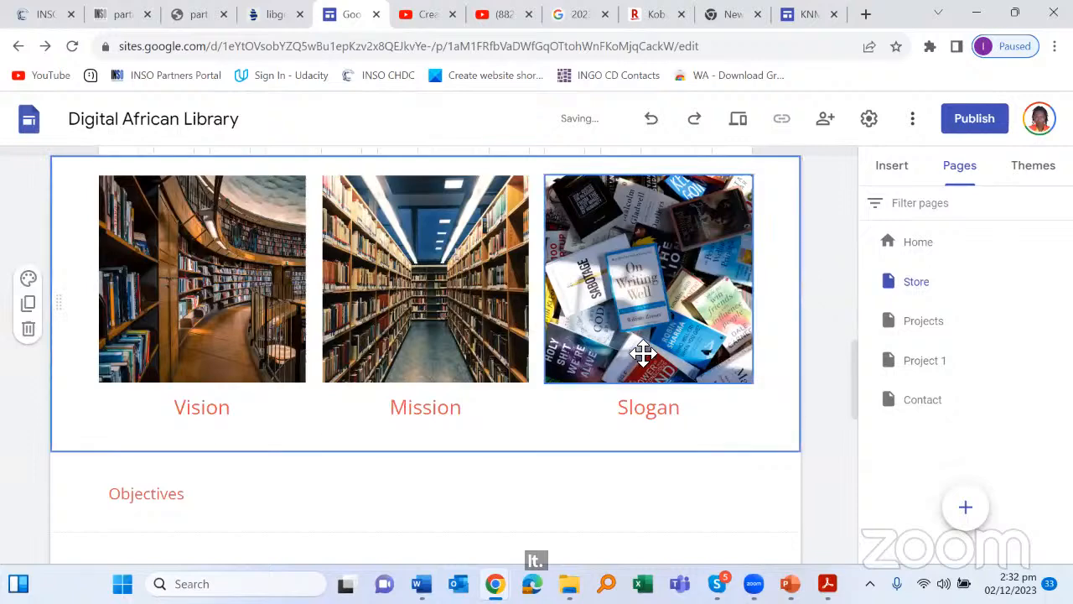
scroll(625, 360, "down", 3)
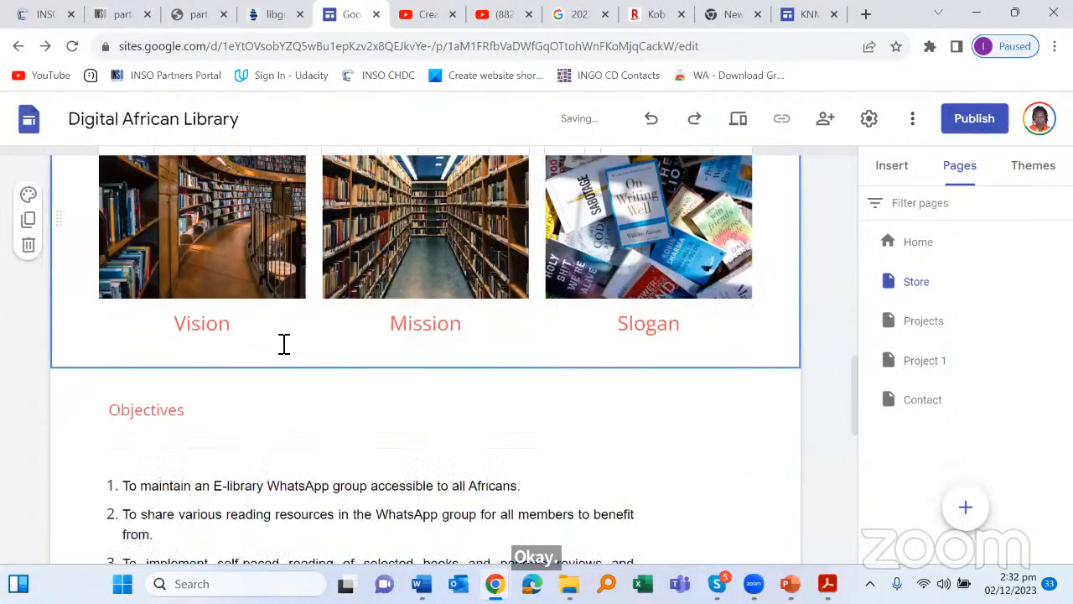
left_click(206, 327)
Step: Make the Vision caption Normal text and rename it 'Grit'
double_click(156, 323)
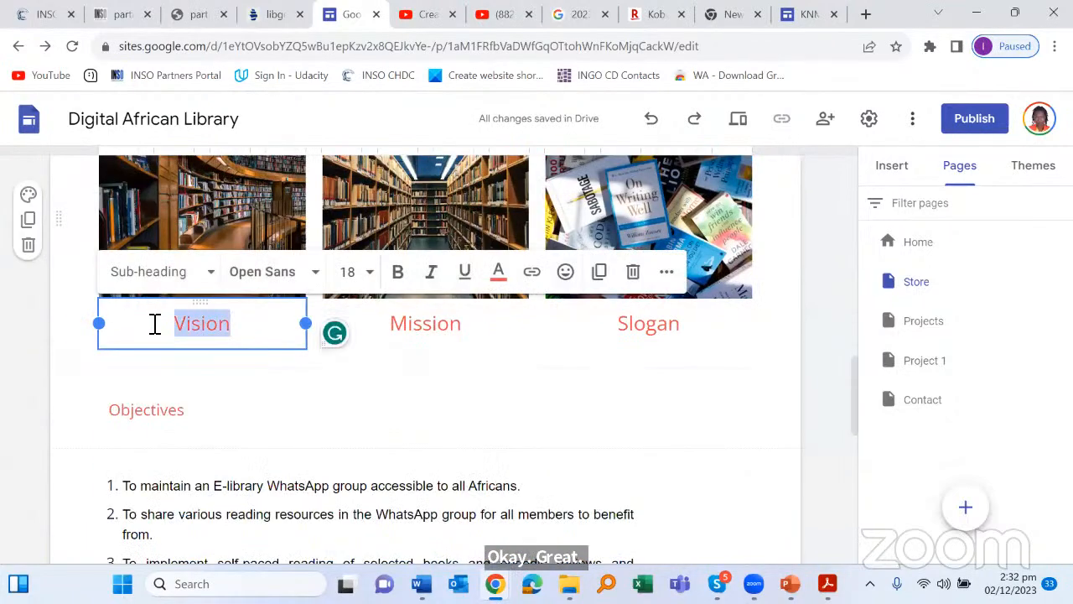
left_click(211, 271)
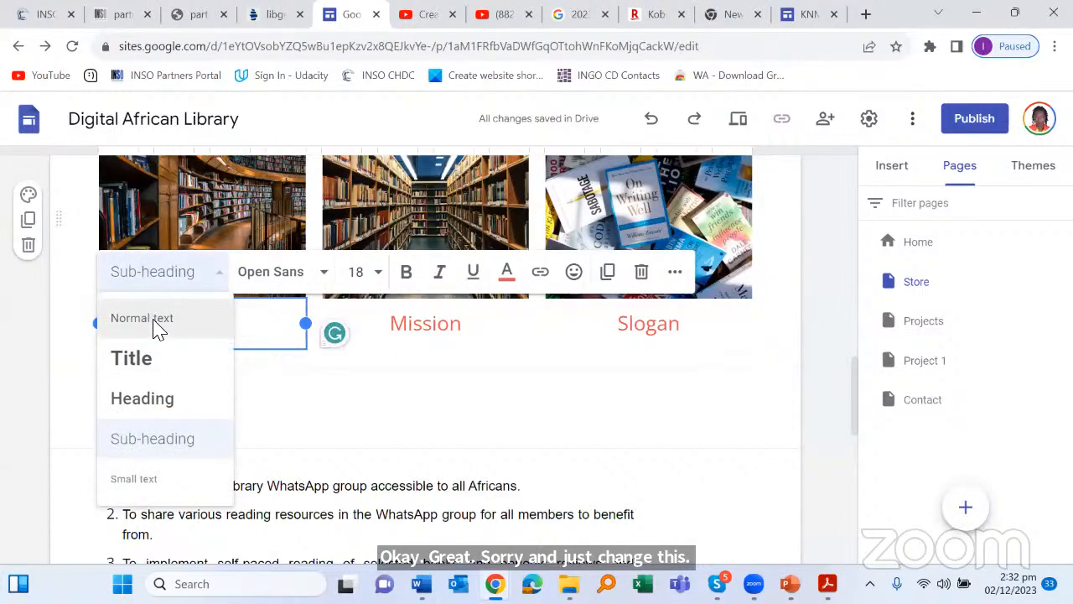
left_click(154, 323)
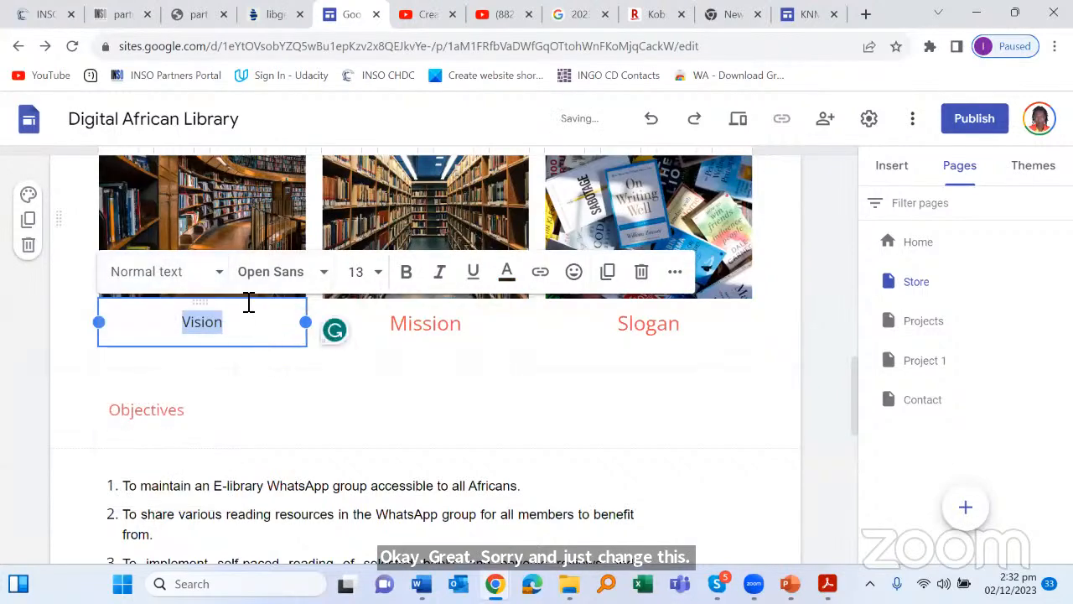
scroll(248, 303, "up", 5)
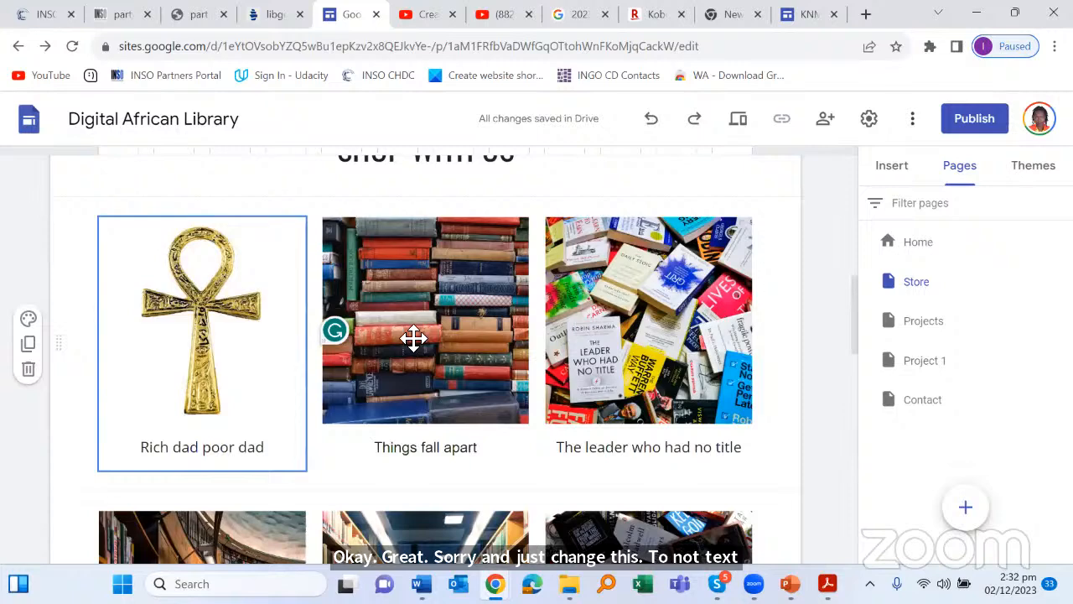
left_click(691, 241)
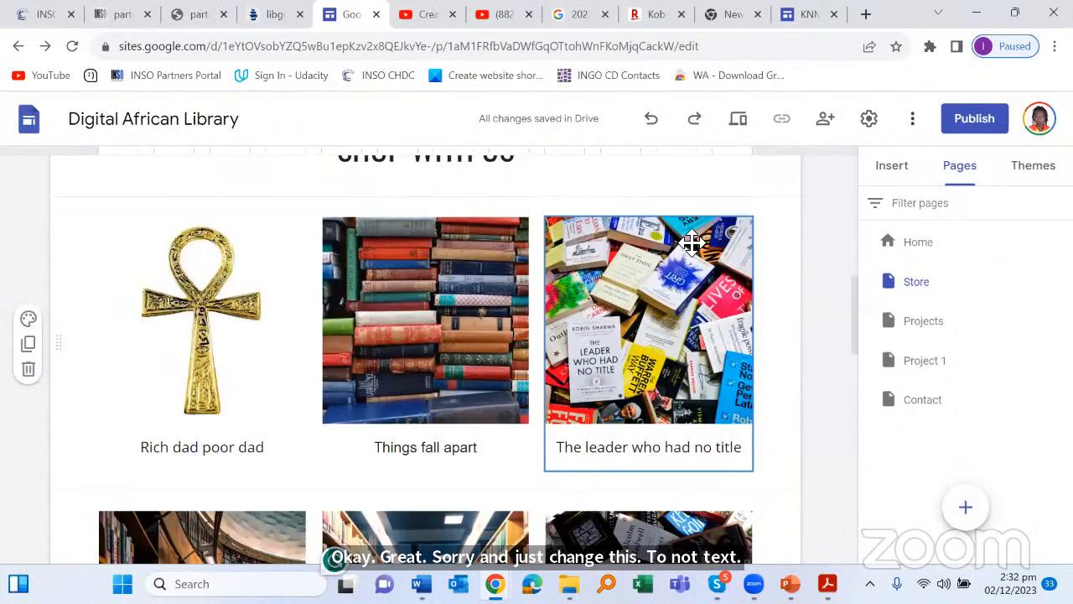
scroll(686, 260, "up", 1)
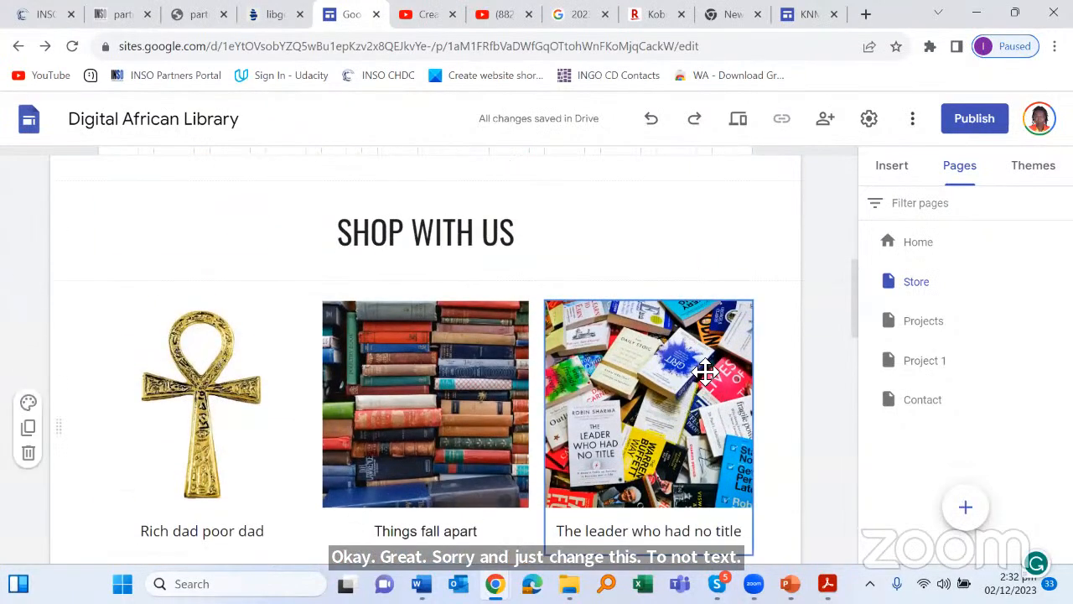
scroll(495, 422, "down", 5)
double_click(249, 347)
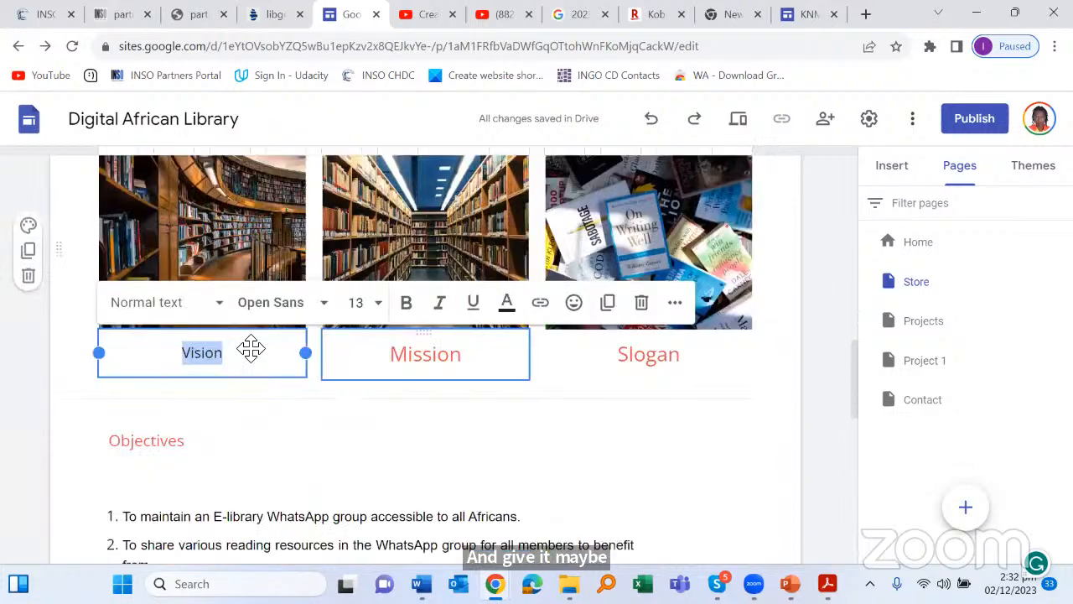
type("Gr")
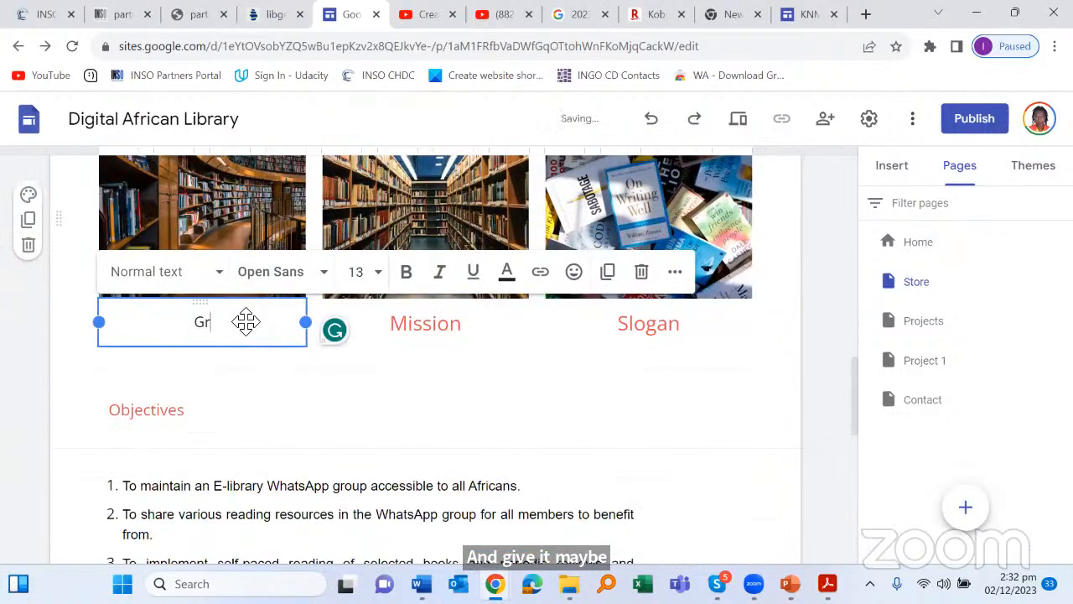
type("it")
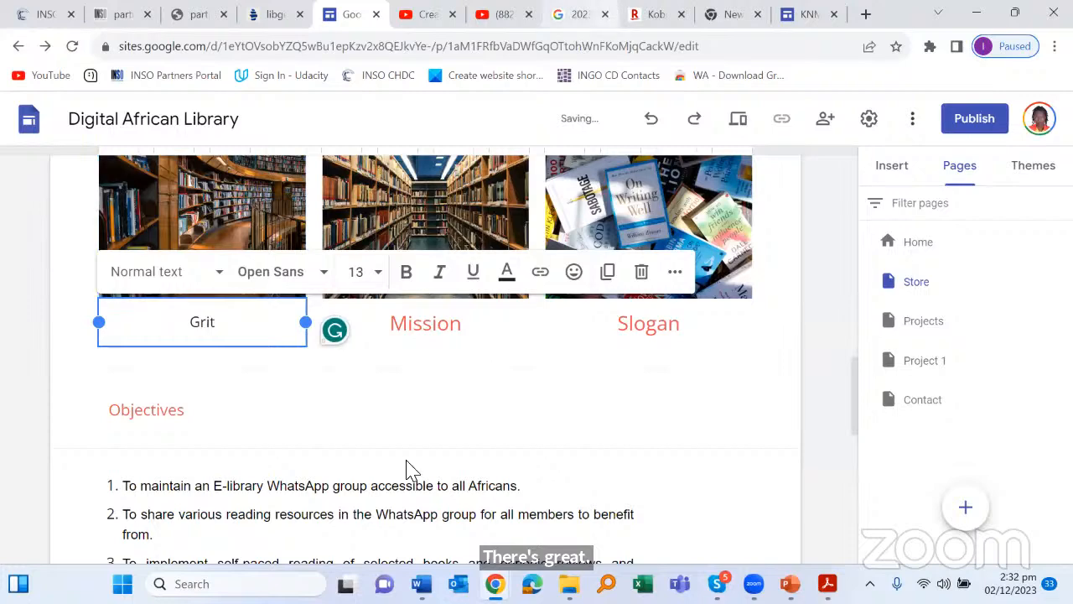
left_click(406, 486)
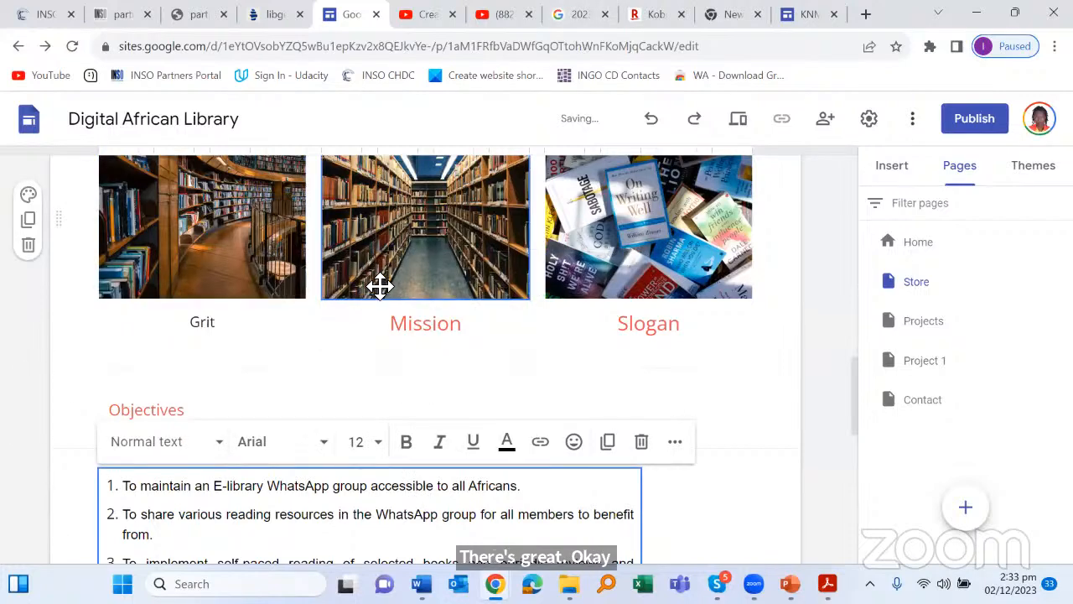
scroll(379, 286, "up", 2)
scroll(379, 285, "down", 2)
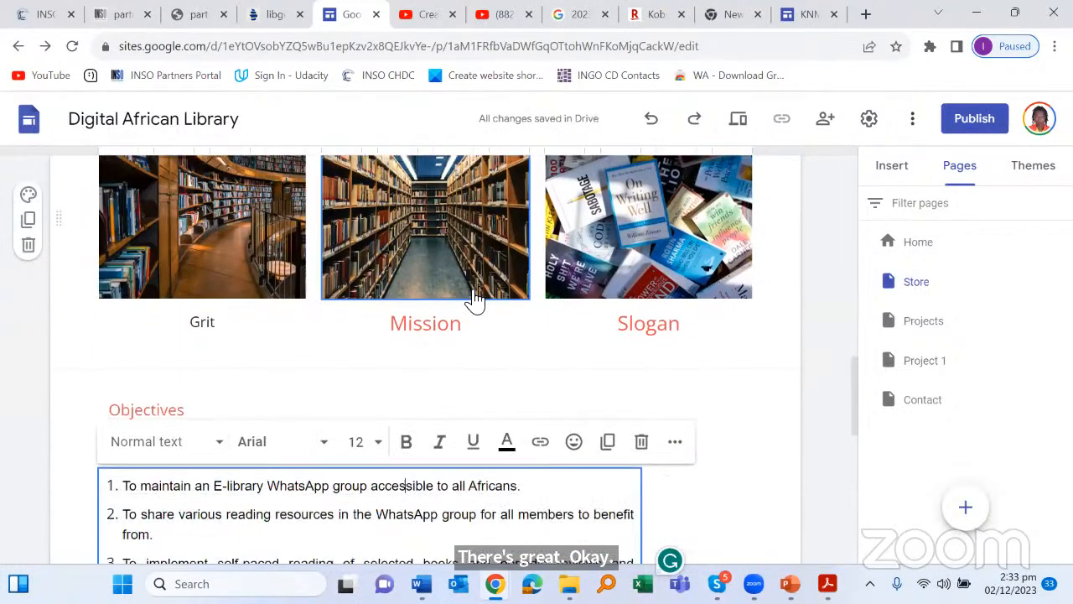
Step: Make the Mission caption Normal text and retitle it 'On Writing Well'
left_click(439, 340)
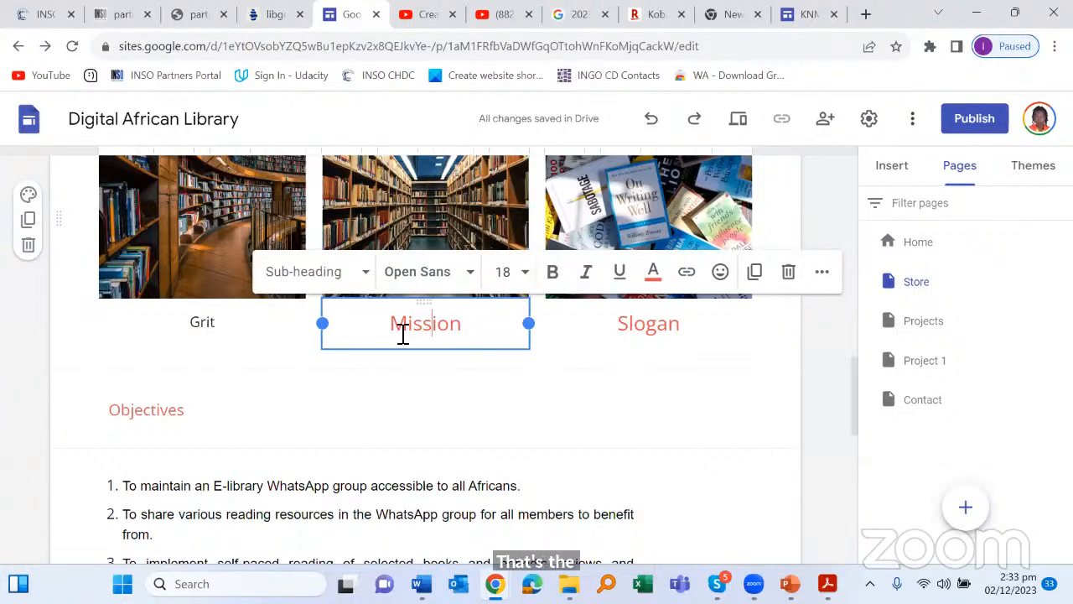
key("ctrl+a")
left_click(366, 270)
left_click(287, 313)
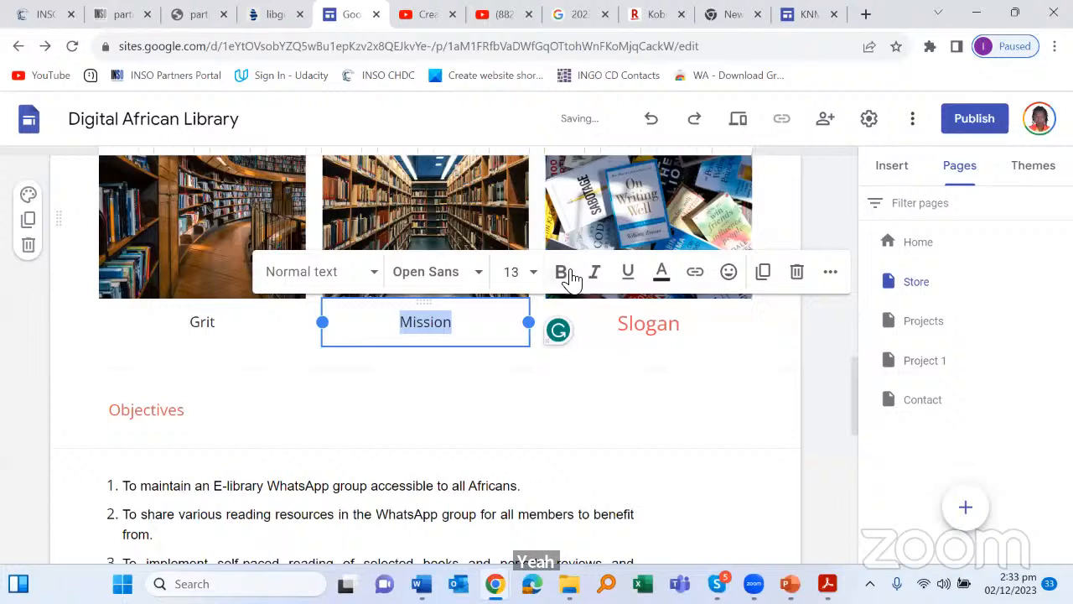
type("On W")
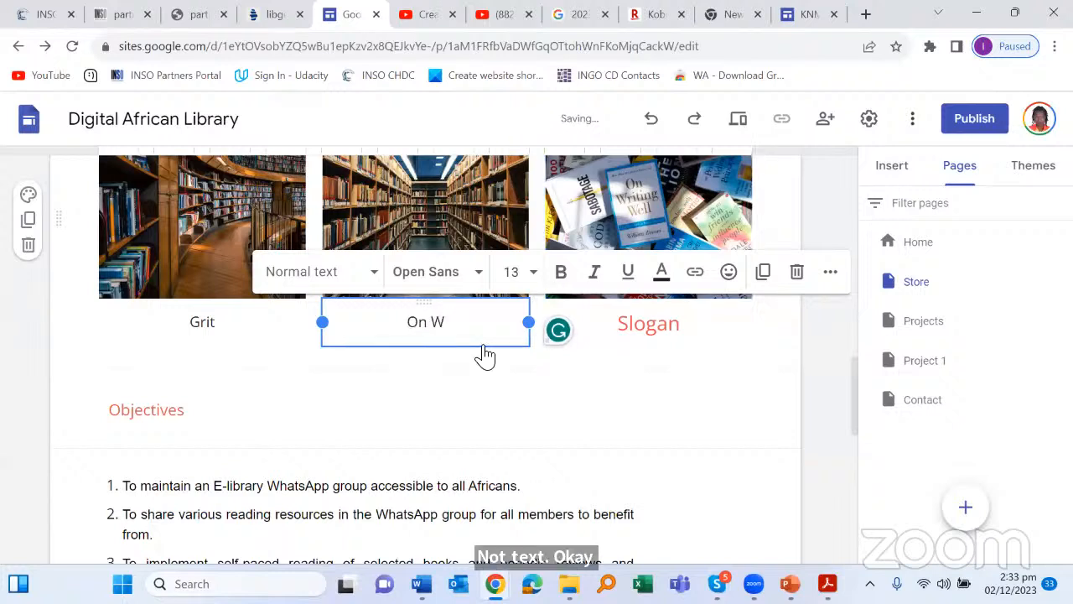
type("riting Well")
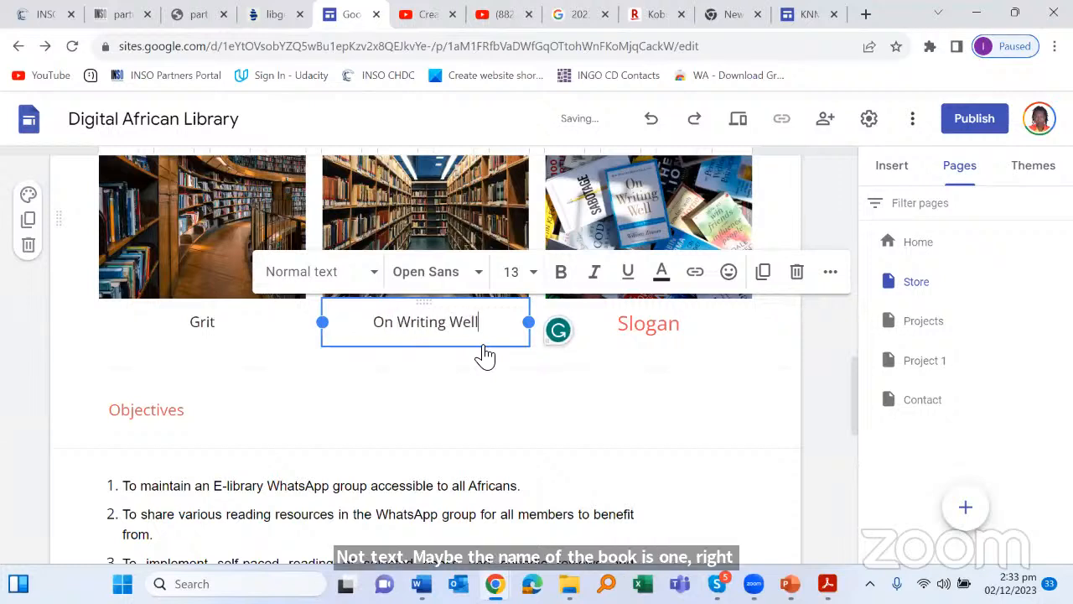
left_click(635, 428)
scroll(646, 409, "up", 4)
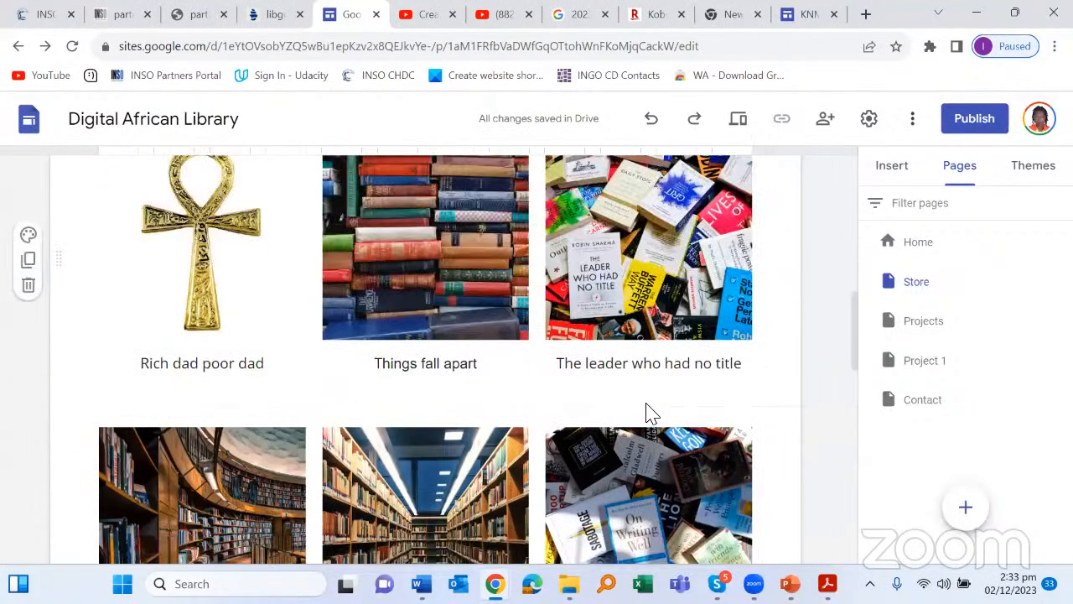
scroll(647, 417, "down", 4)
scroll(659, 390, "up", 1)
scroll(656, 403, "down", 1)
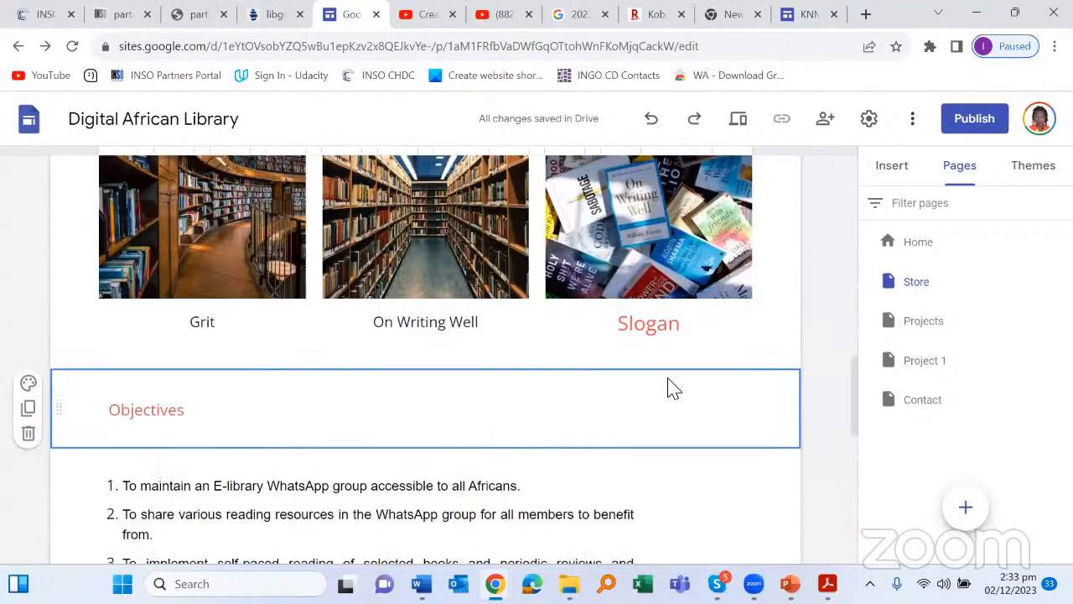
Step: Make the Slogan caption Normal text and type 'How to win friends and influence people'
left_click(725, 336)
double_click(574, 329)
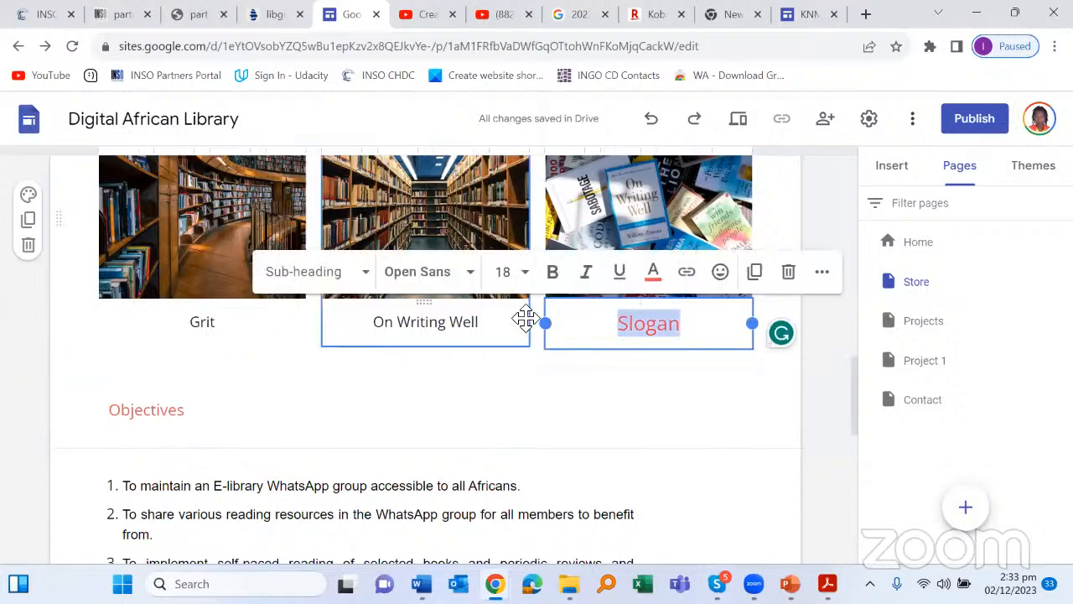
left_click(335, 271)
left_click(304, 318)
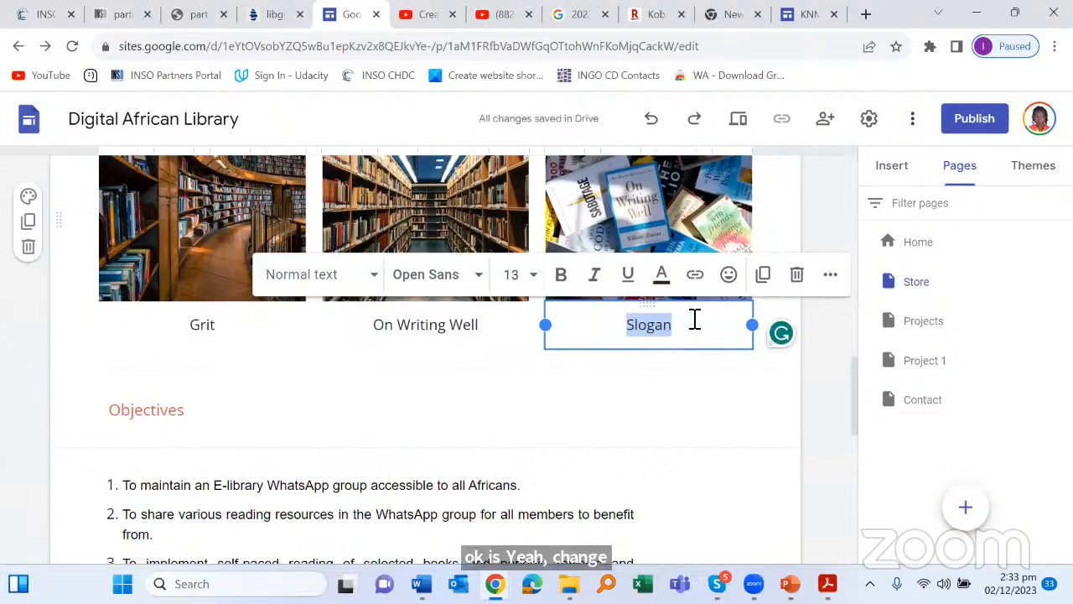
type("How to win ")
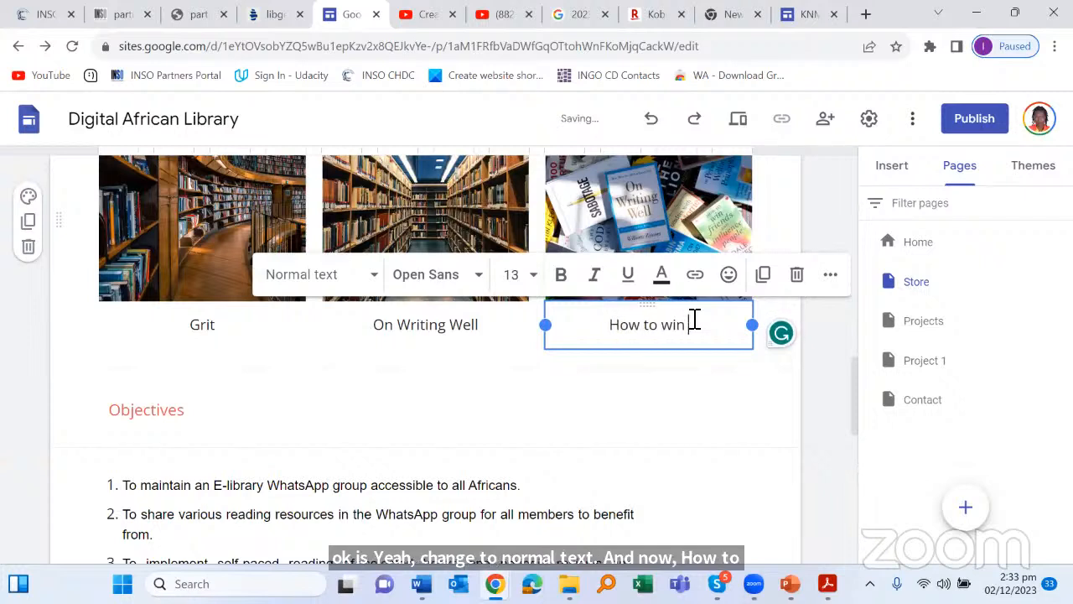
type("friends")
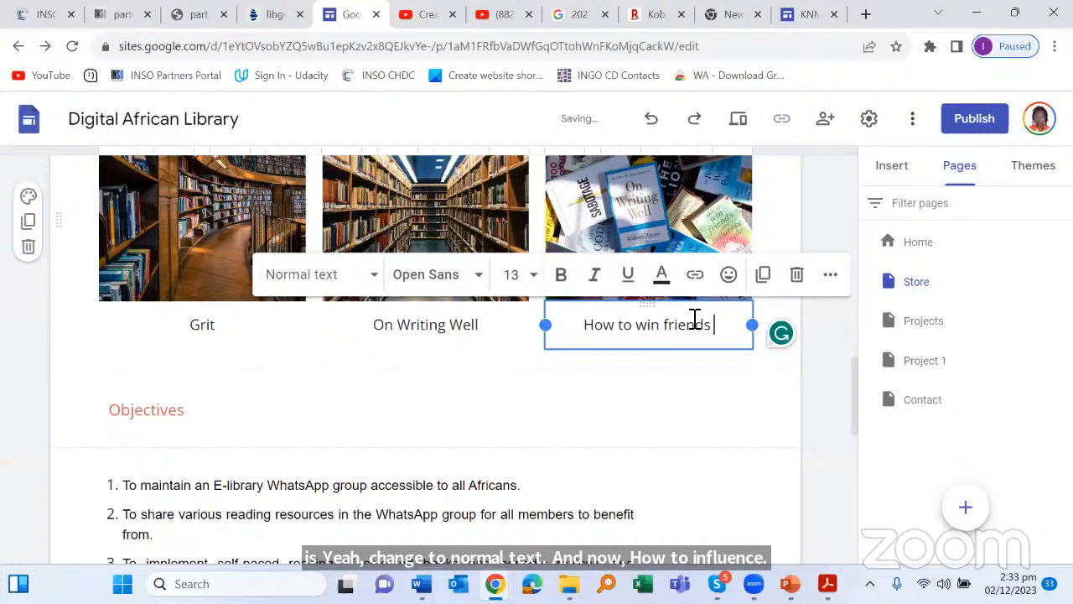
type(" and influen")
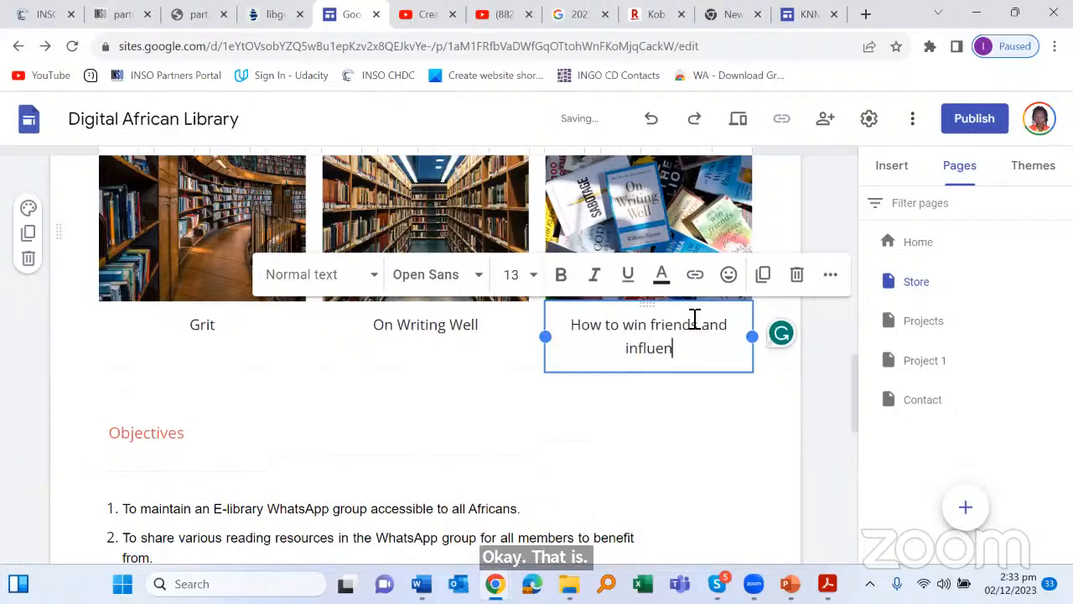
type("ce peo")
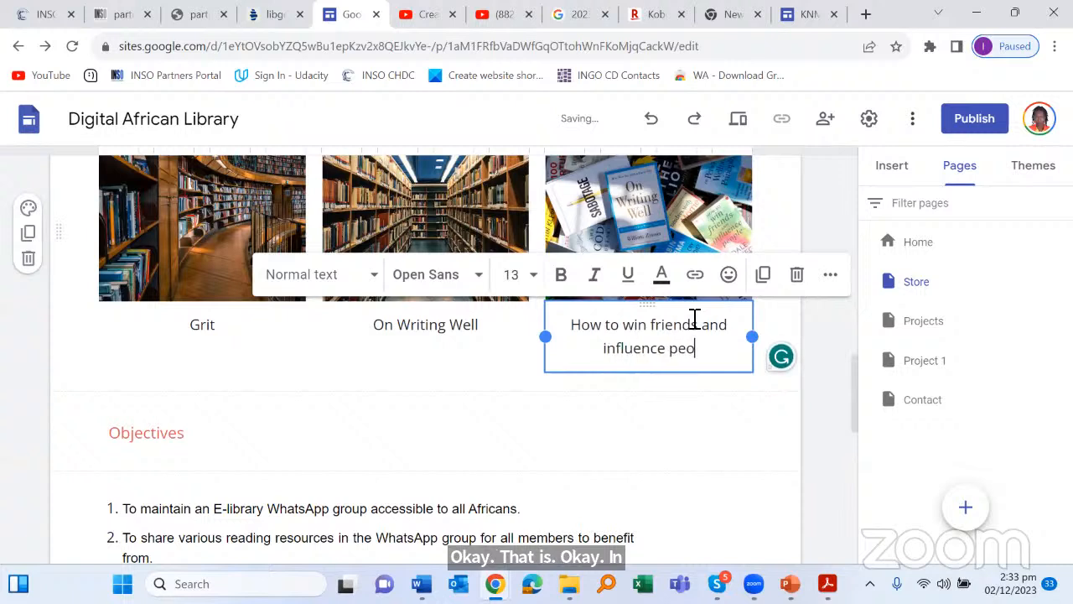
type("ple")
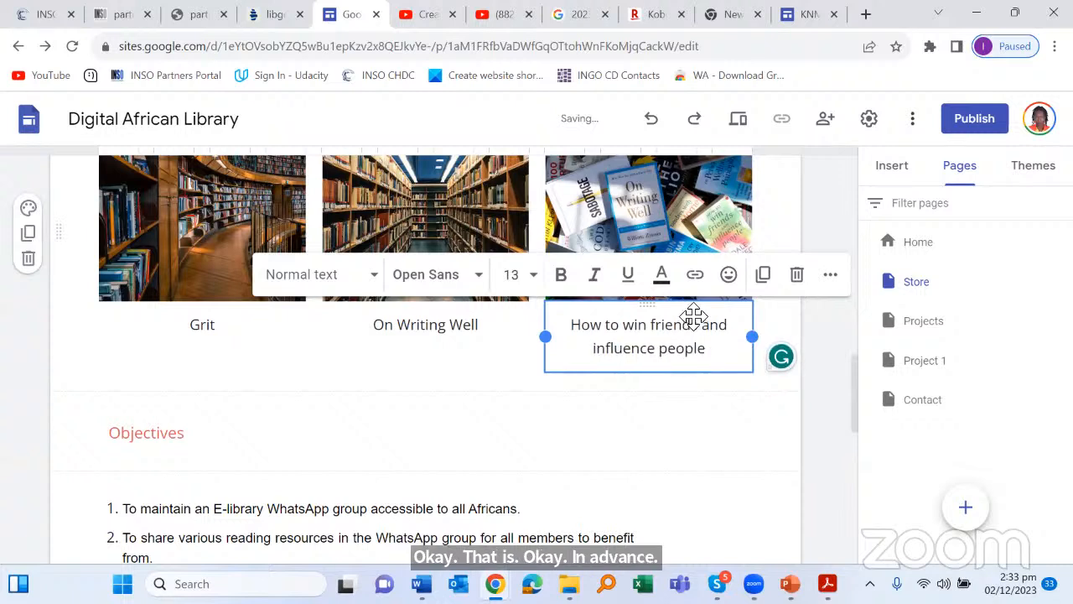
Step: Delete the Objectives section with its numbered list
left_click(620, 420)
scroll(662, 403, "up", 2)
scroll(495, 293, "down", 5)
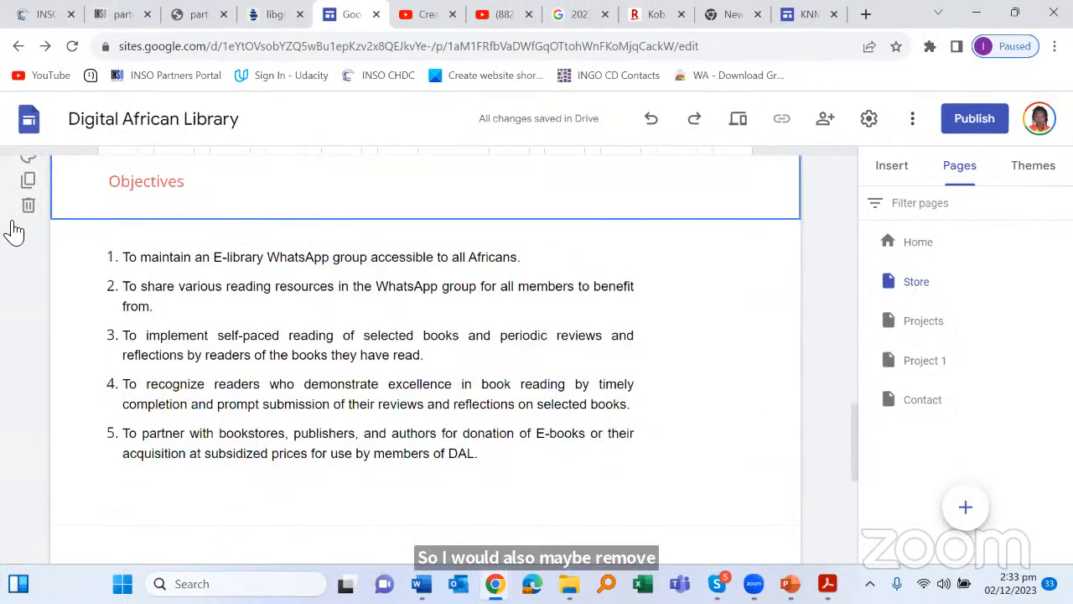
scroll(249, 256, "up", 4)
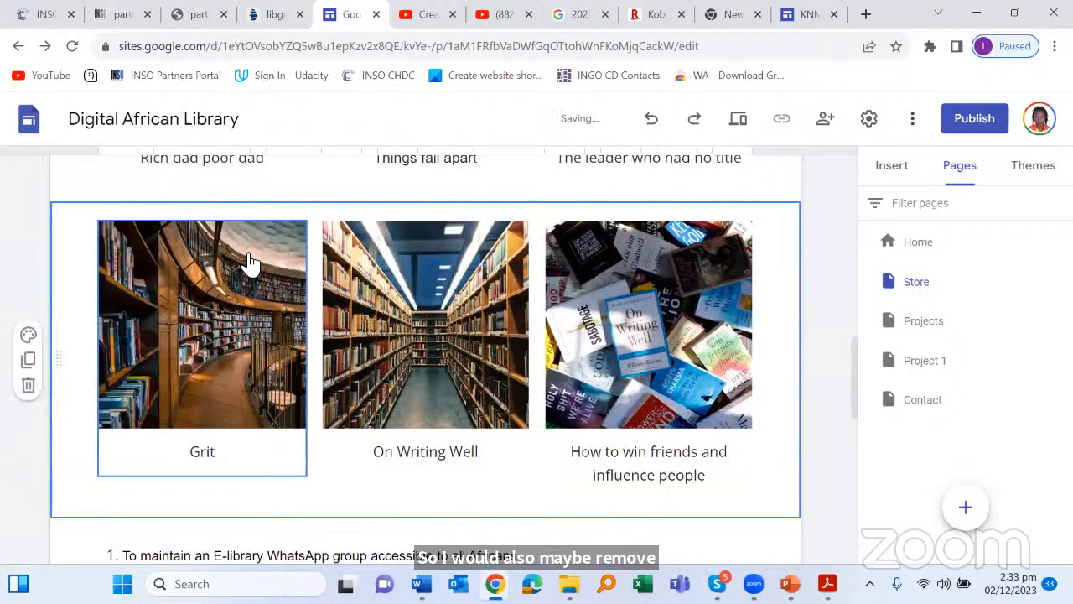
scroll(125, 302, "down", 6)
scroll(34, 369, "up", 2)
left_click(27, 361)
scroll(567, 240, "up", 5)
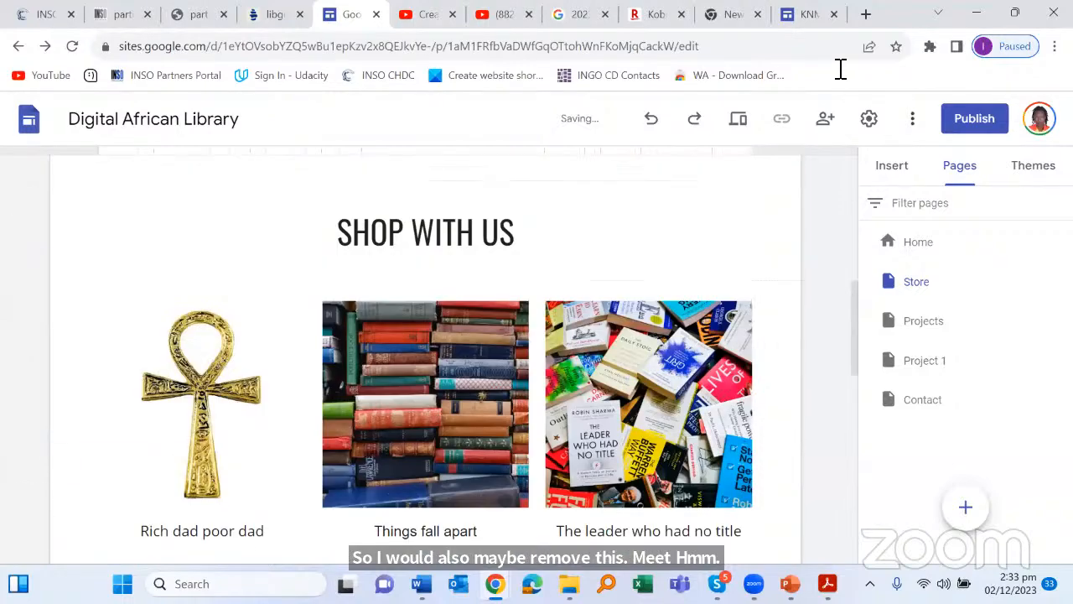
scroll(564, 246, "down", 3)
Step: Bring up the Insert panel in the right sidebar and browse its options
left_click(897, 175)
scroll(733, 291, "down", 6)
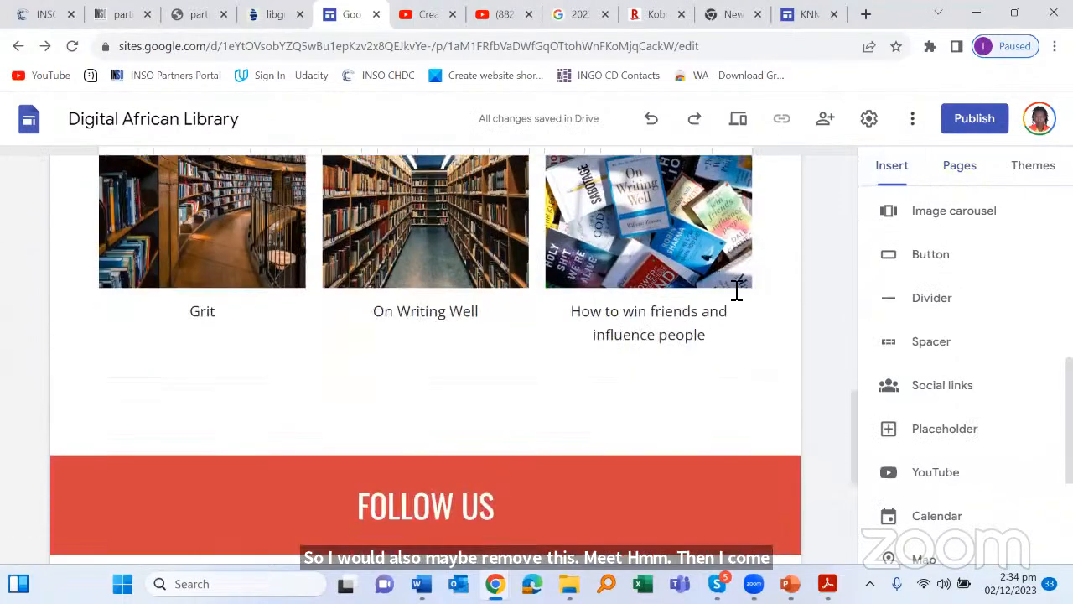
scroll(996, 393, "down", 3)
scroll(1001, 391, "up", 8)
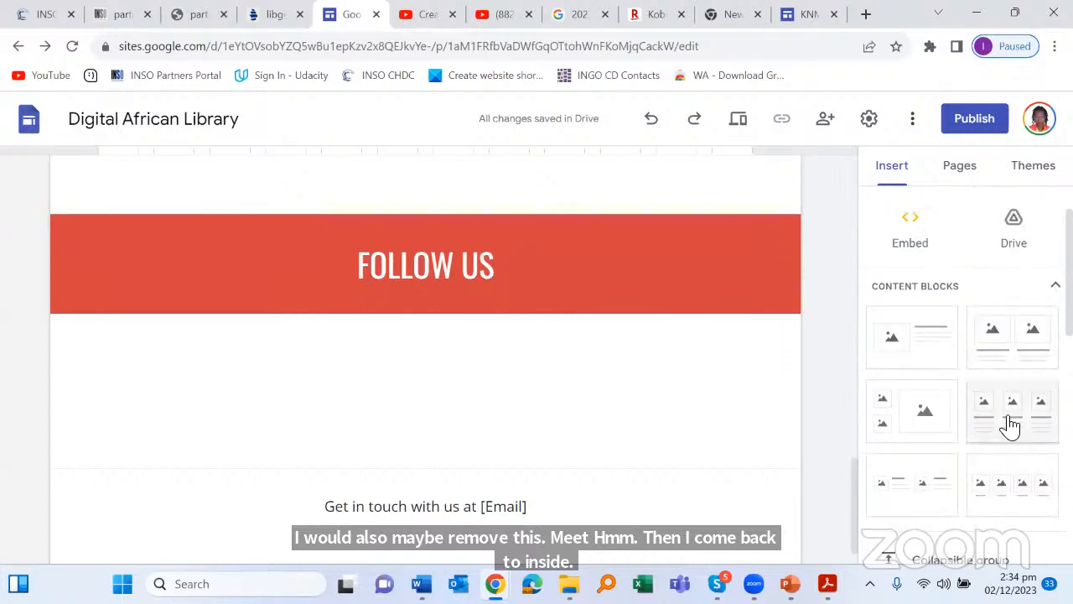
scroll(570, 445, "up", 2)
scroll(570, 445, "up", 2)
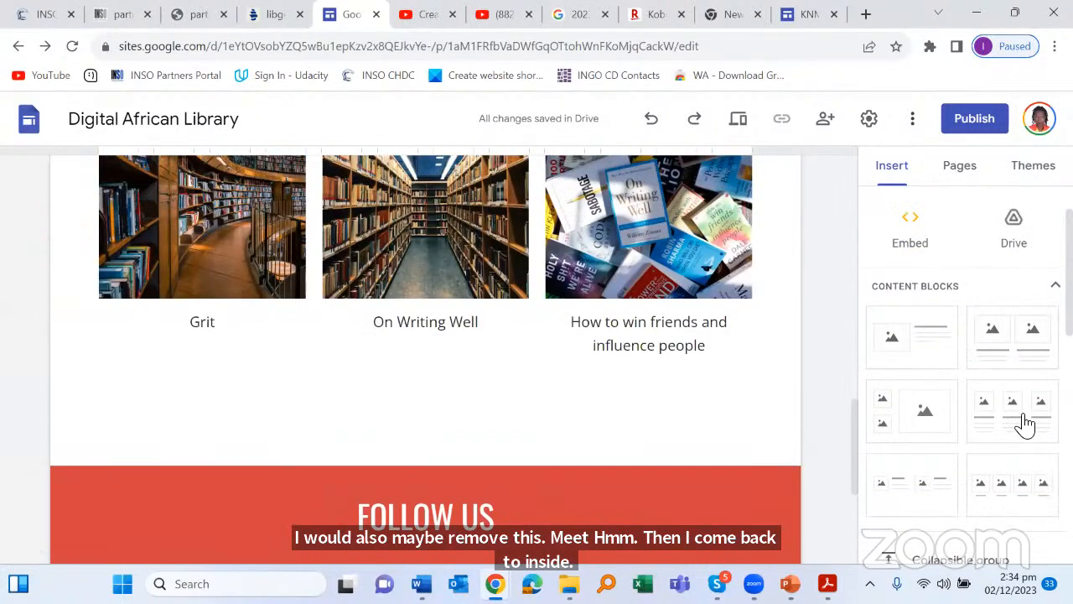
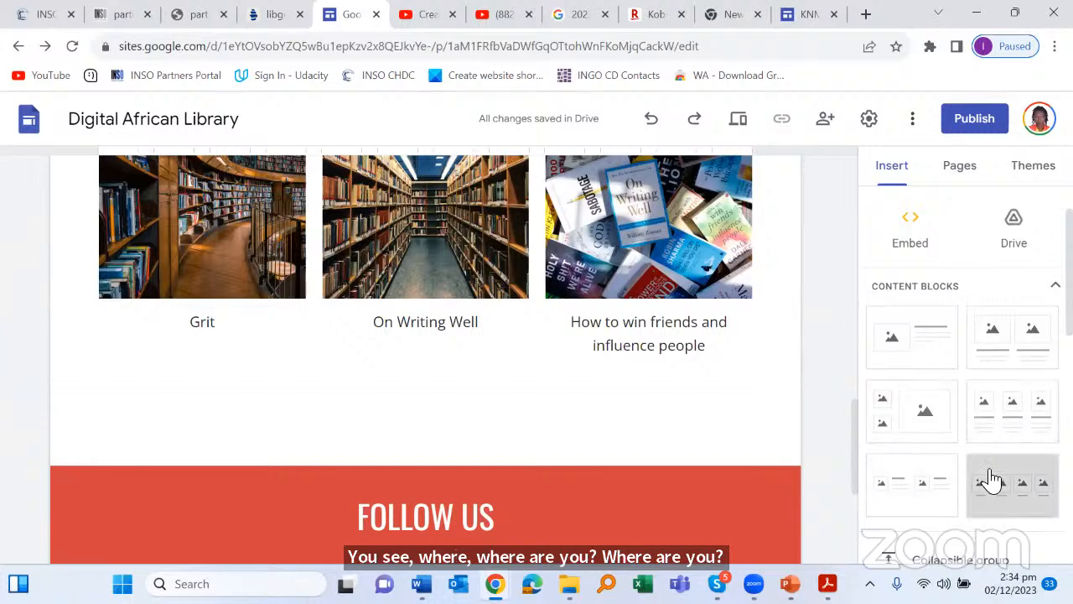
Step: Add an empty four-image content block below the three-book gallery
left_click_drag(979, 466, 263, 402)
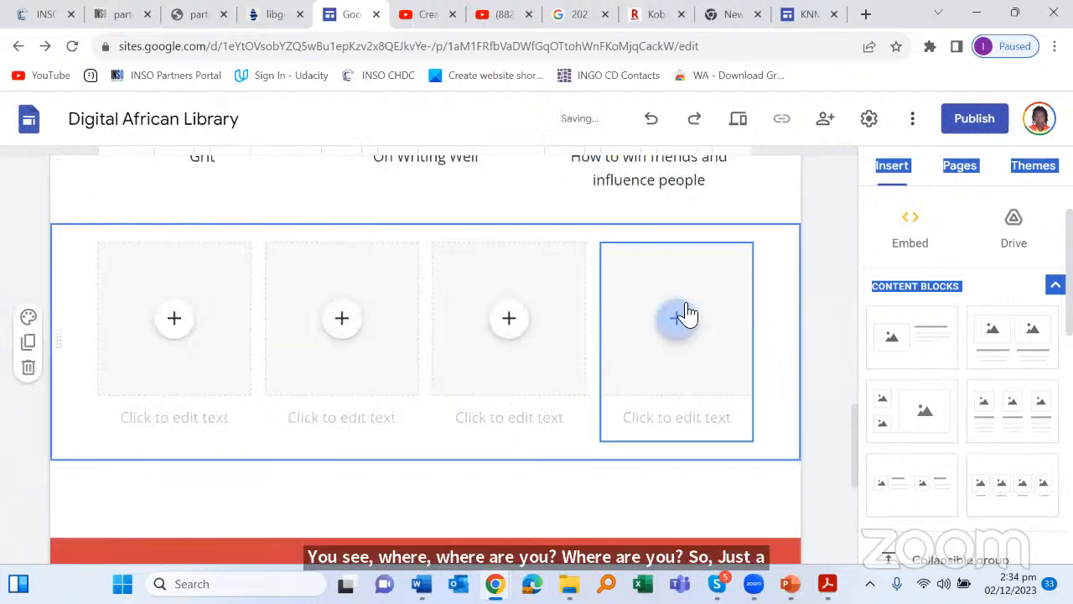
scroll(686, 307, "up", 3)
scroll(408, 398, "down", 4)
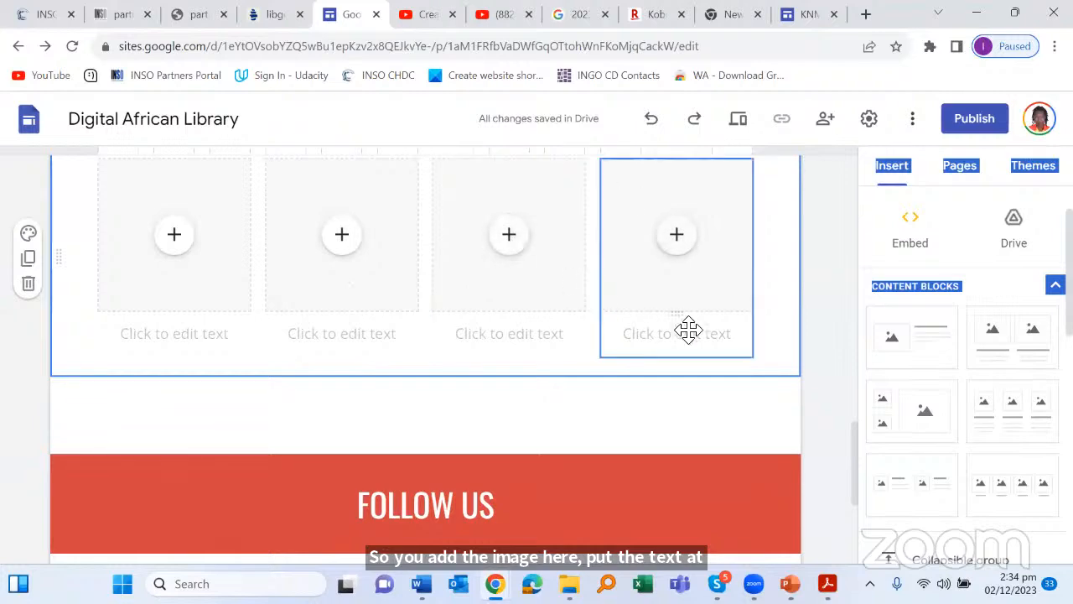
scroll(696, 285, "up", 1)
scroll(702, 281, "up", 10)
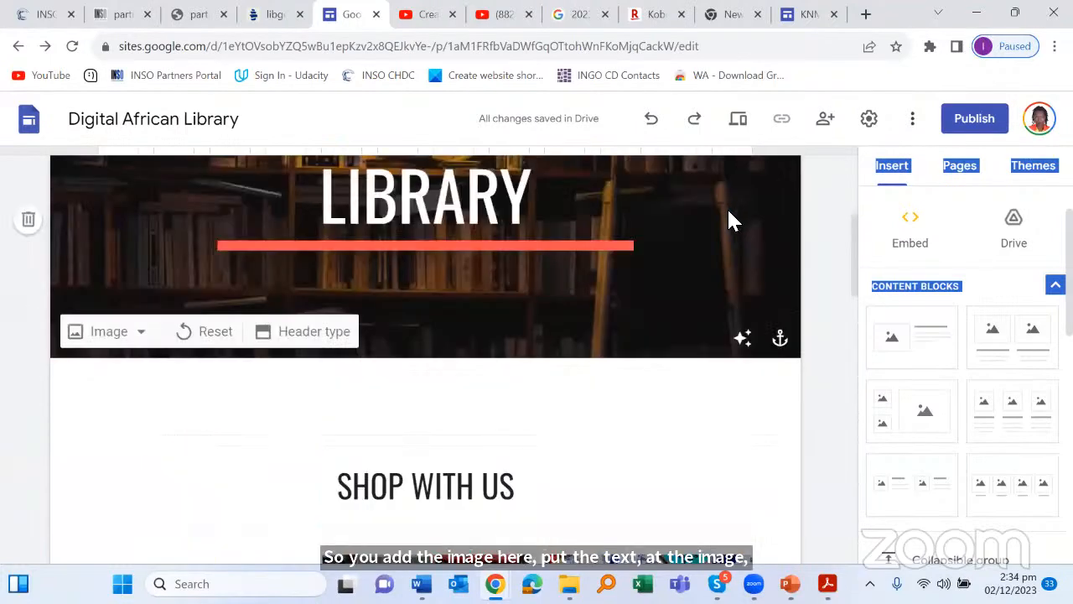
scroll(715, 227, "up", 3)
scroll(699, 243, "down", 5)
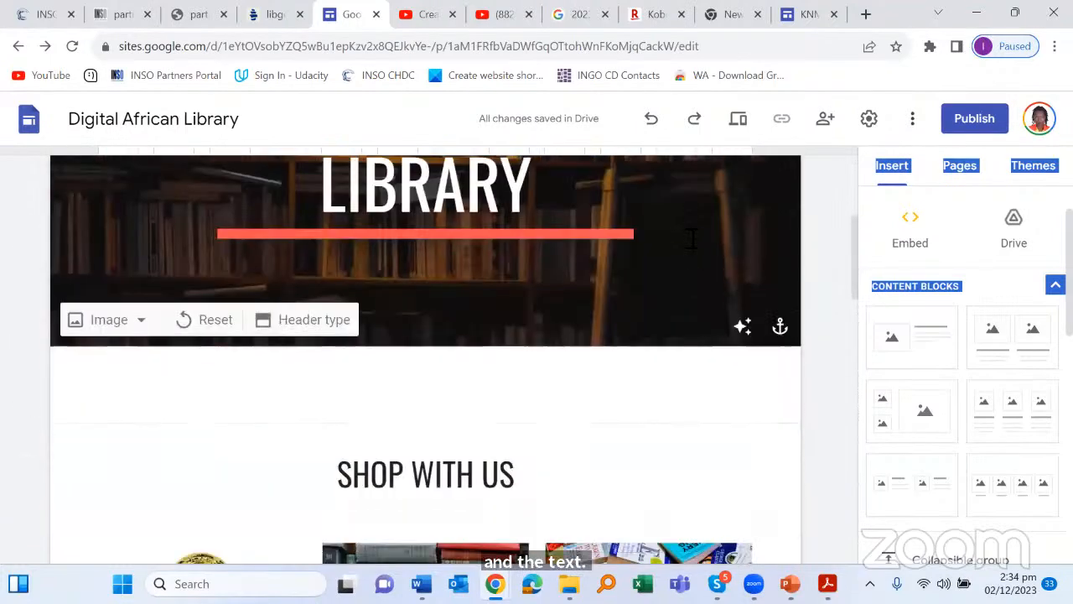
scroll(683, 201, "up", 5)
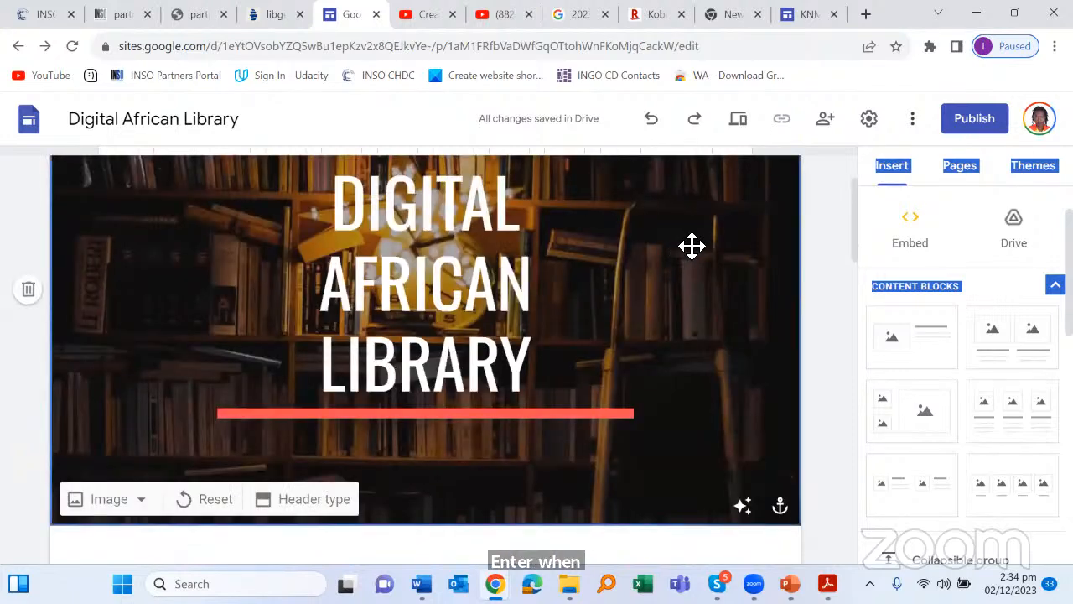
scroll(690, 247, "up", 2)
scroll(456, 408, "down", 4)
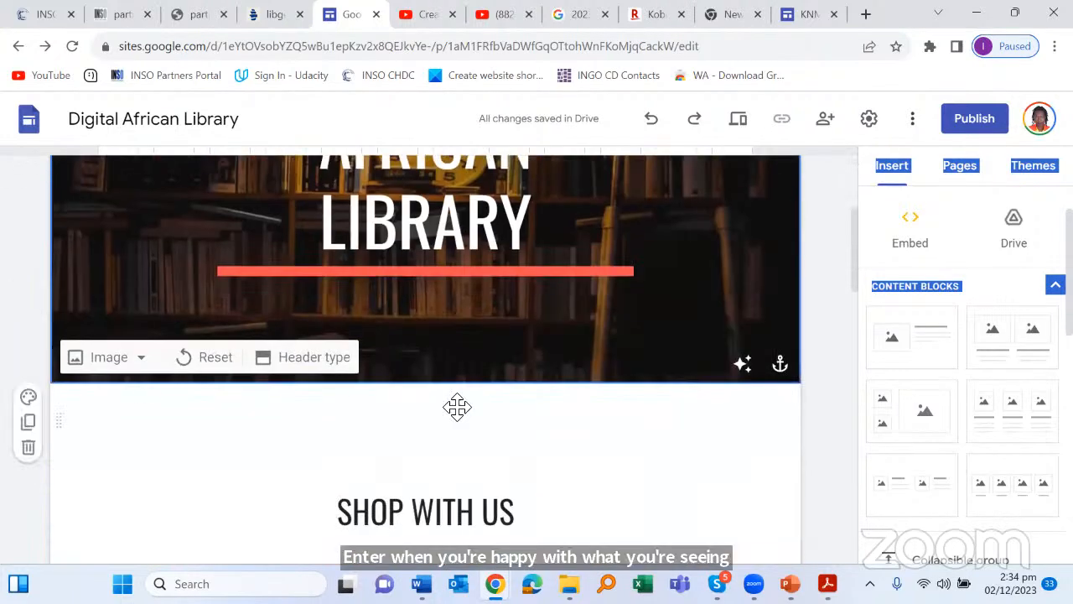
scroll(516, 319, "down", 2)
scroll(517, 289, "down", 4)
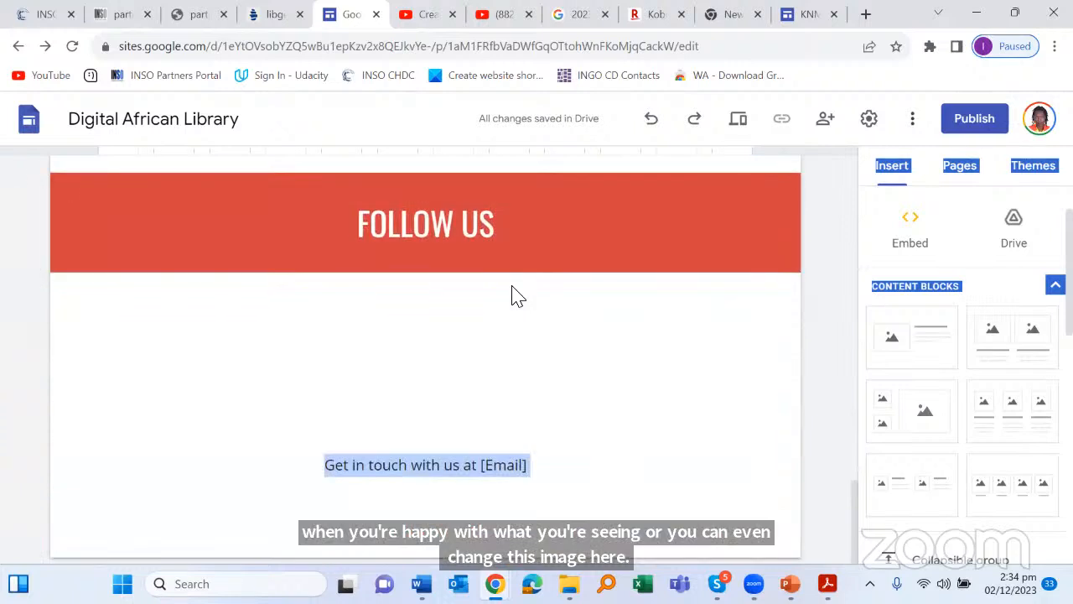
scroll(1007, 308, "down", 10)
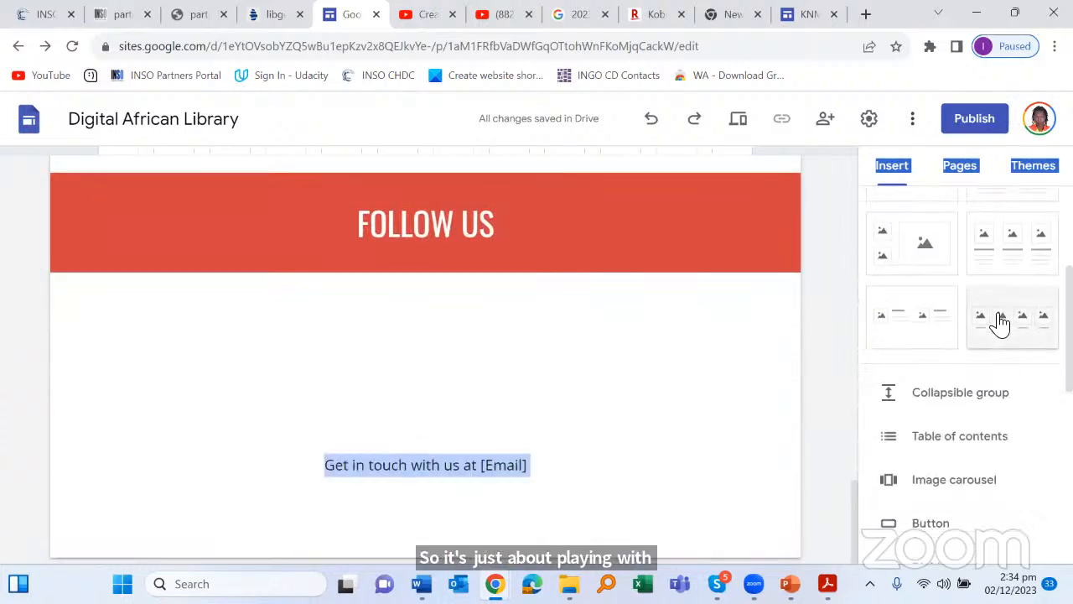
scroll(1007, 369, "up", 3)
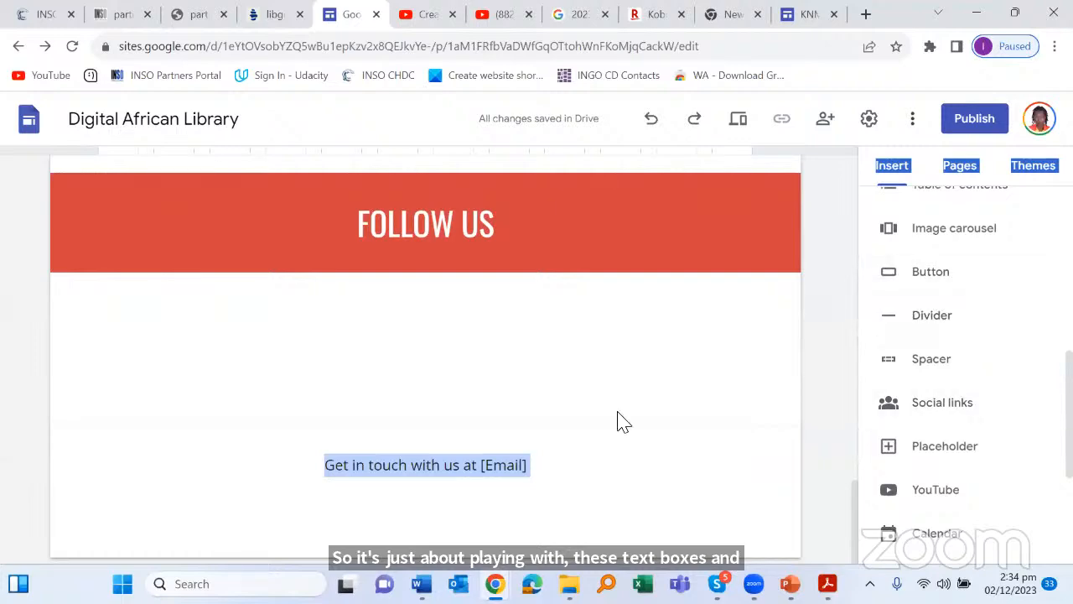
scroll(463, 360, "up", 8)
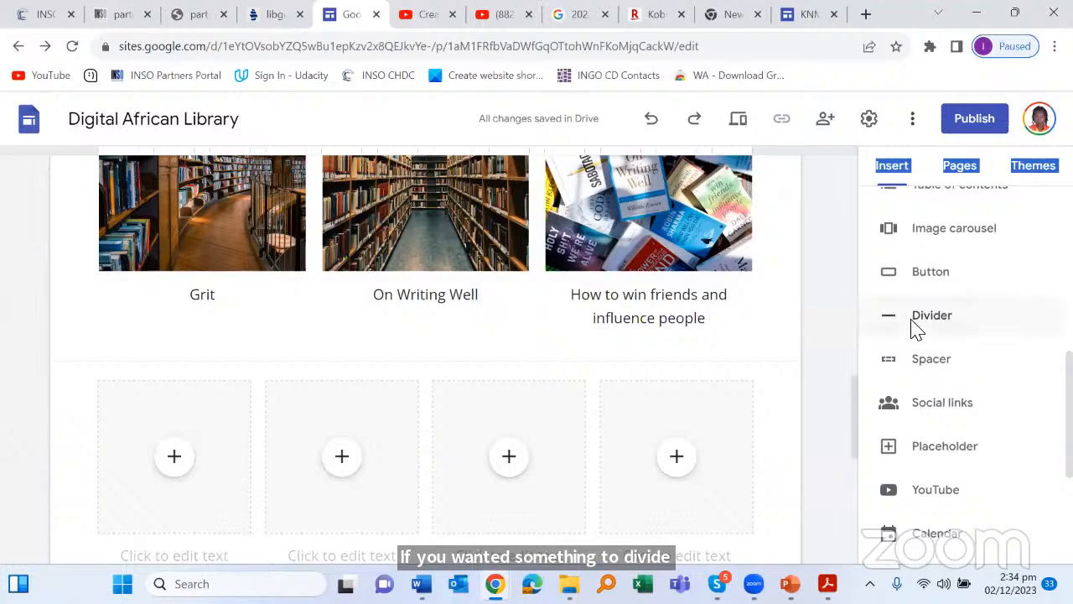
Step: Insert a divider line between the book gallery and the new image block
left_click(914, 317)
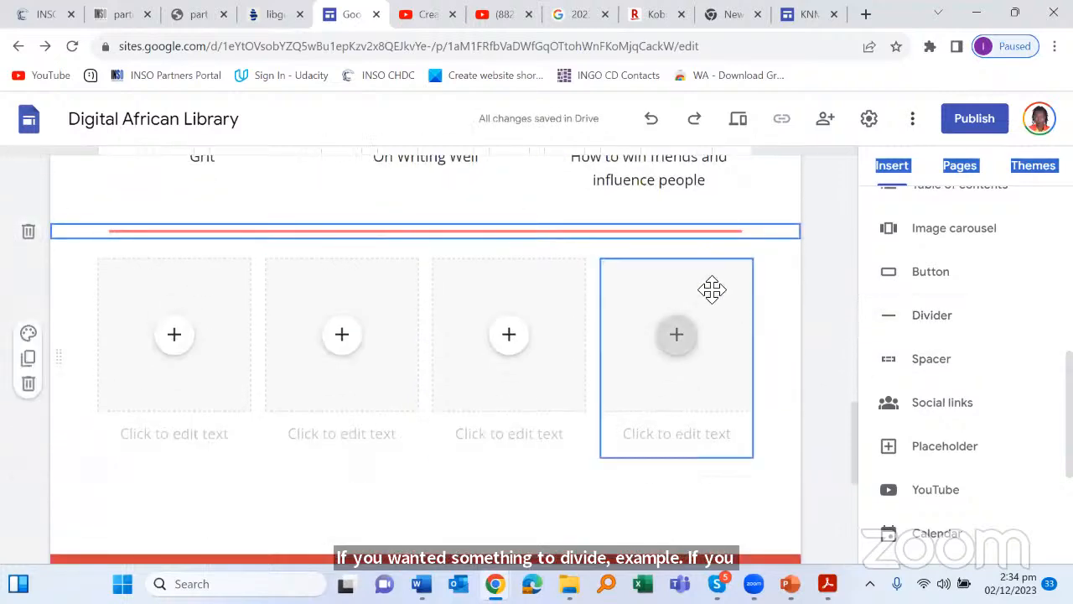
scroll(718, 309, "up", 3)
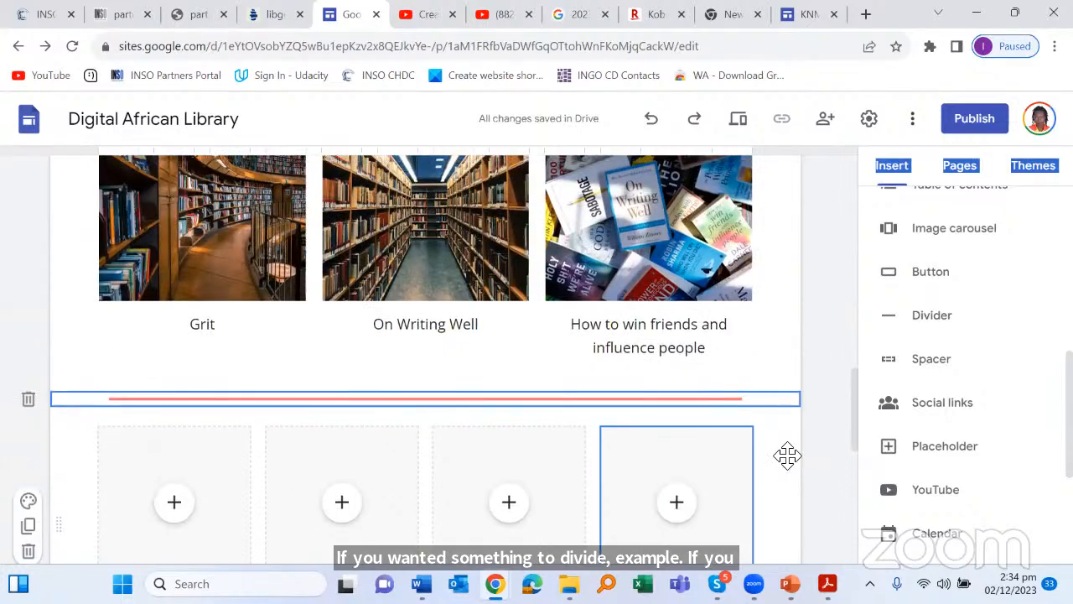
left_click(364, 342)
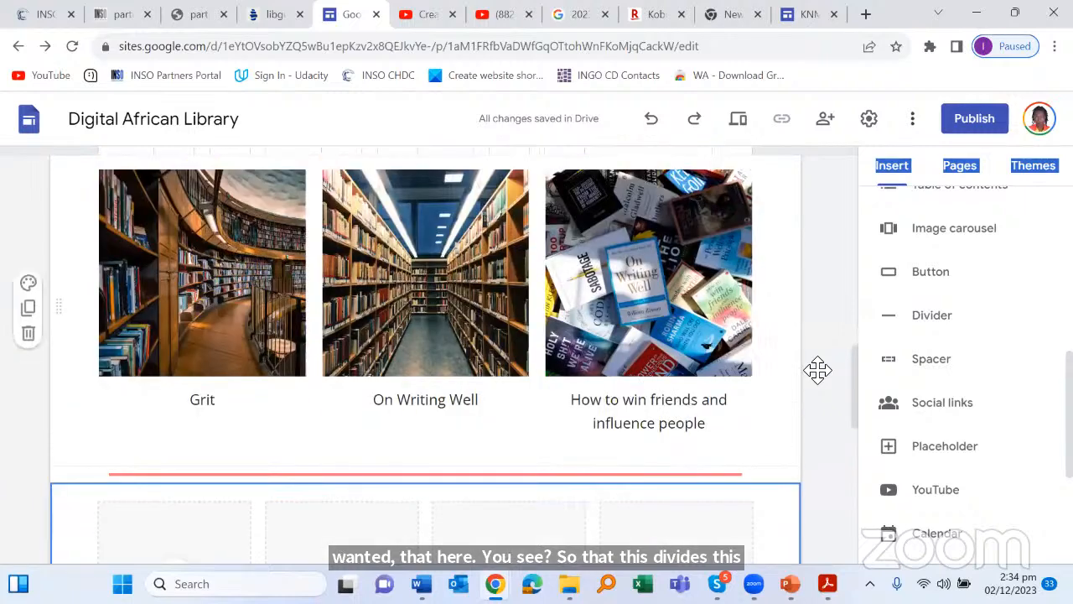
scroll(818, 370, "down", 6)
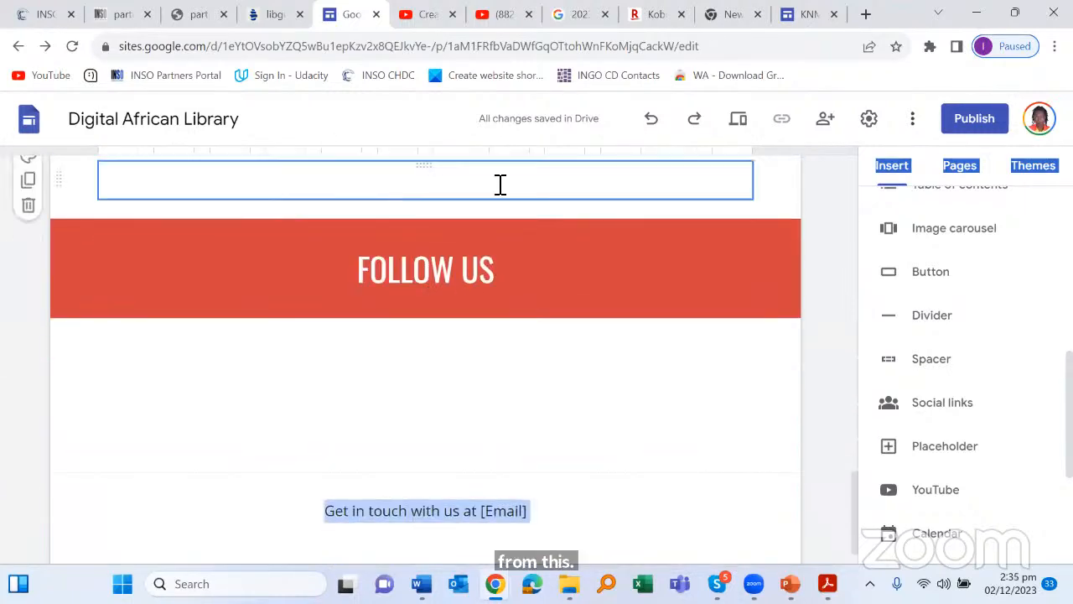
left_click(949, 278)
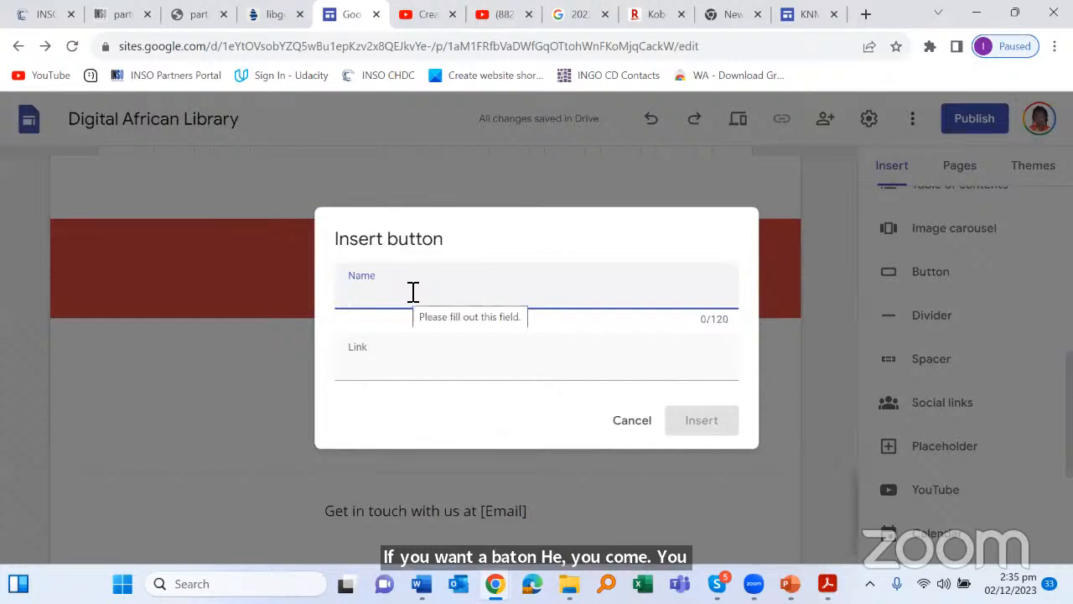
type("B")
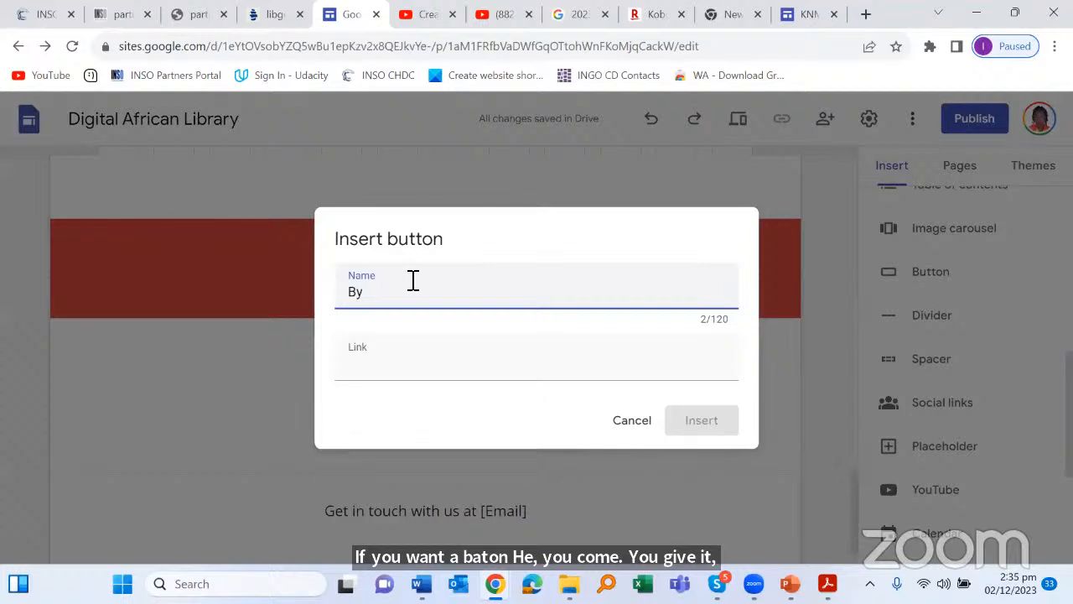
type("uy")
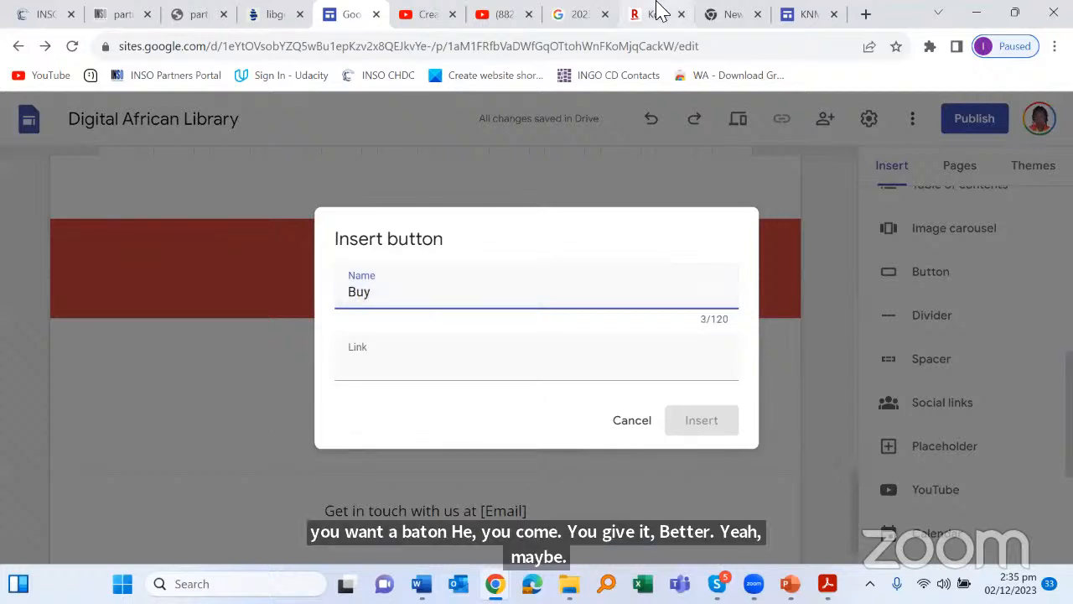
left_click(409, 366)
scroll(422, 419, "down", 1)
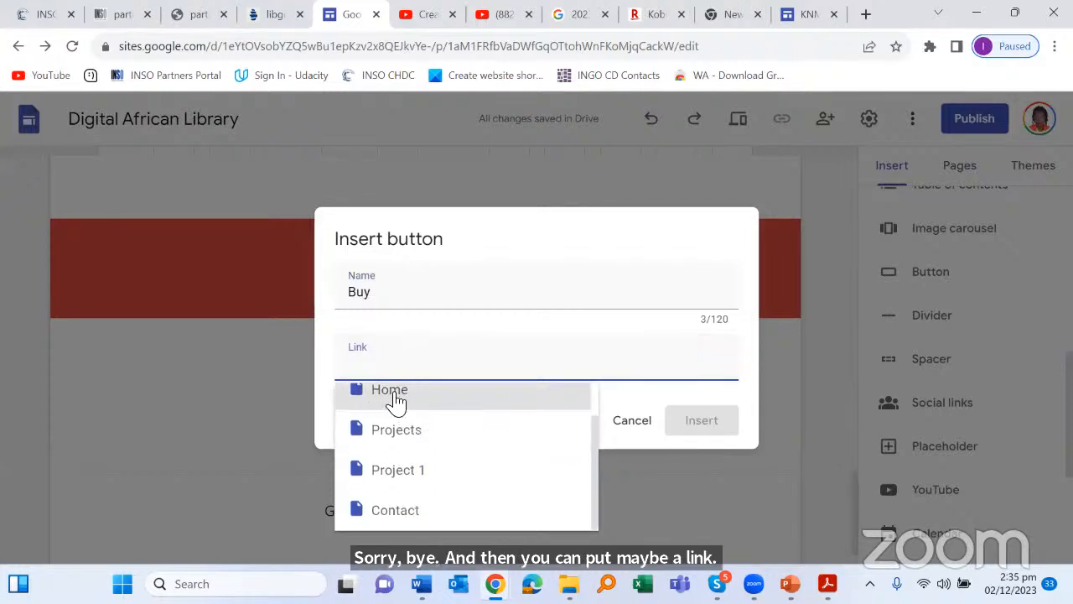
left_click(391, 406)
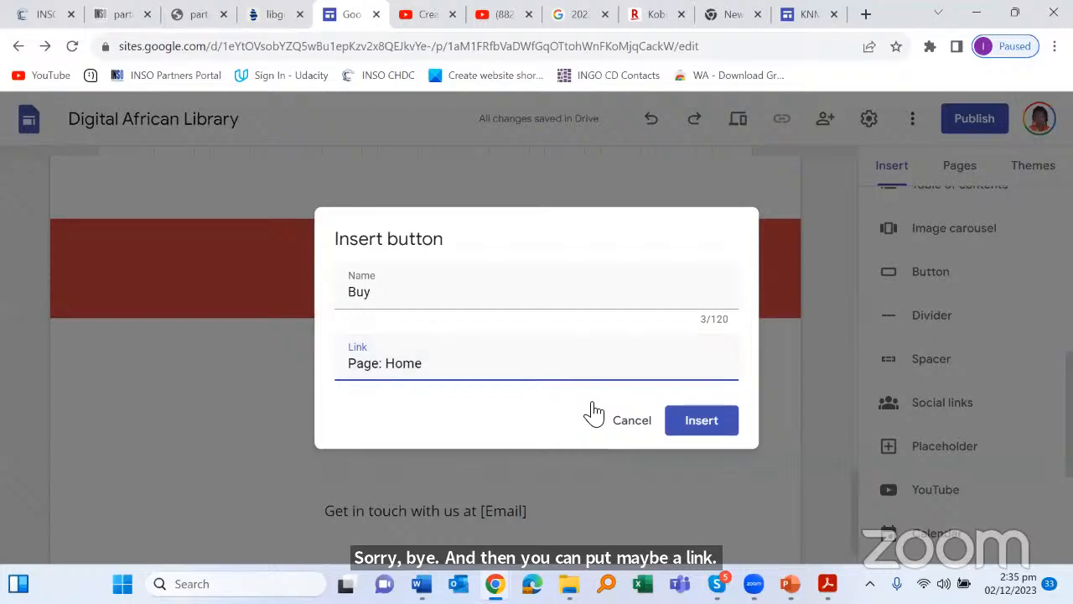
left_click(714, 424)
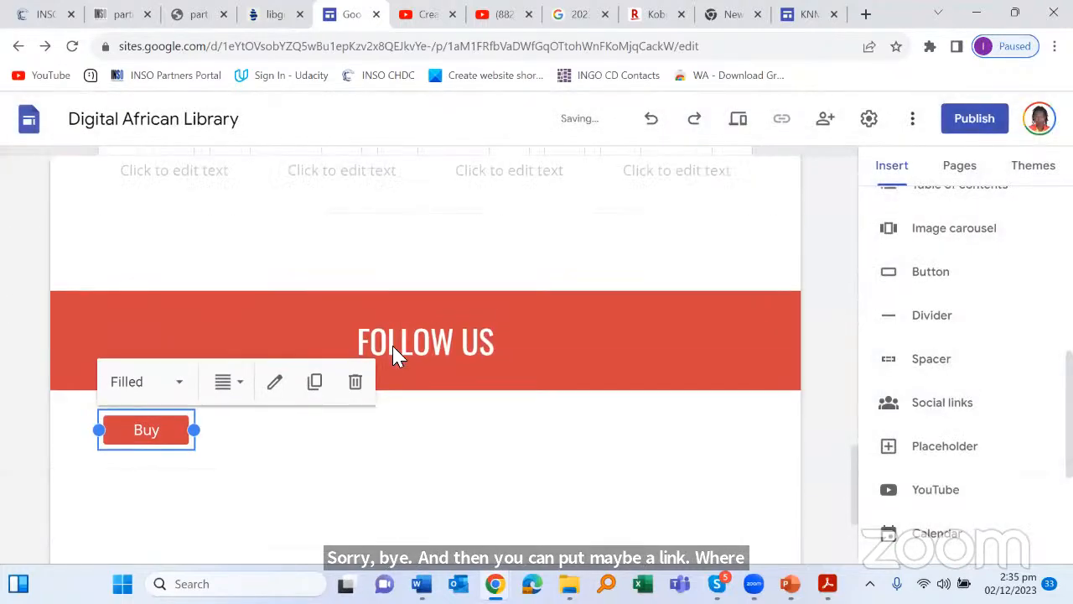
scroll(298, 250, "up", 3)
scroll(294, 257, "down", 2)
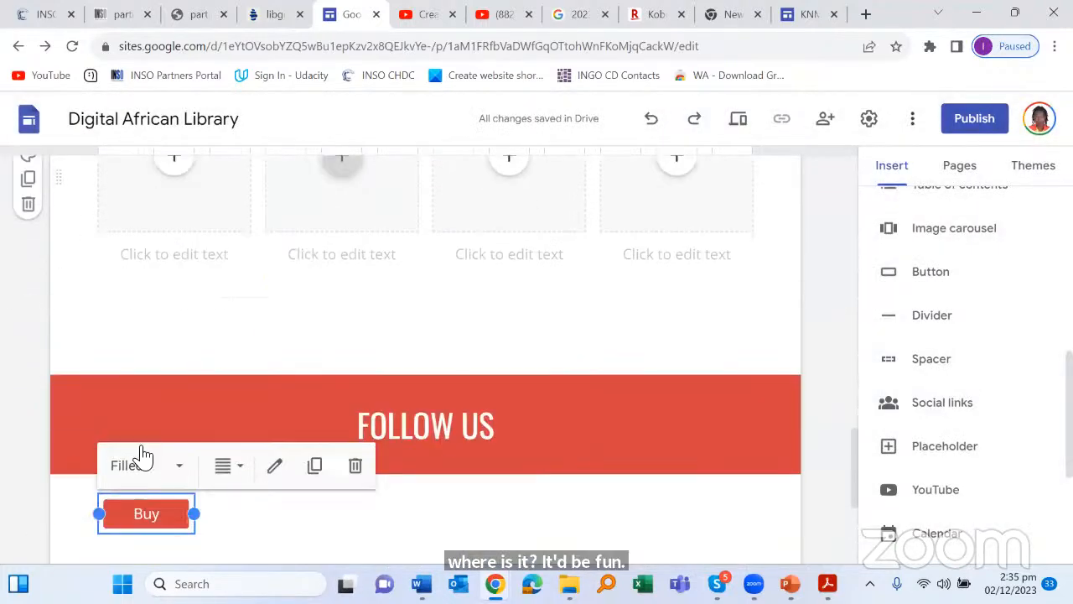
scroll(167, 411, "down", 3)
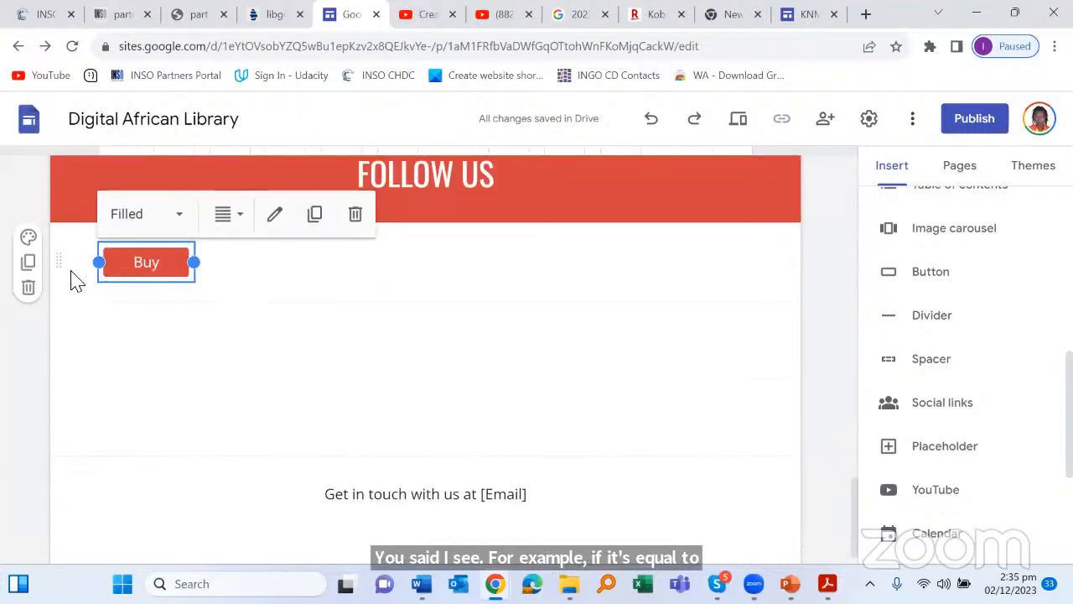
left_click(273, 215)
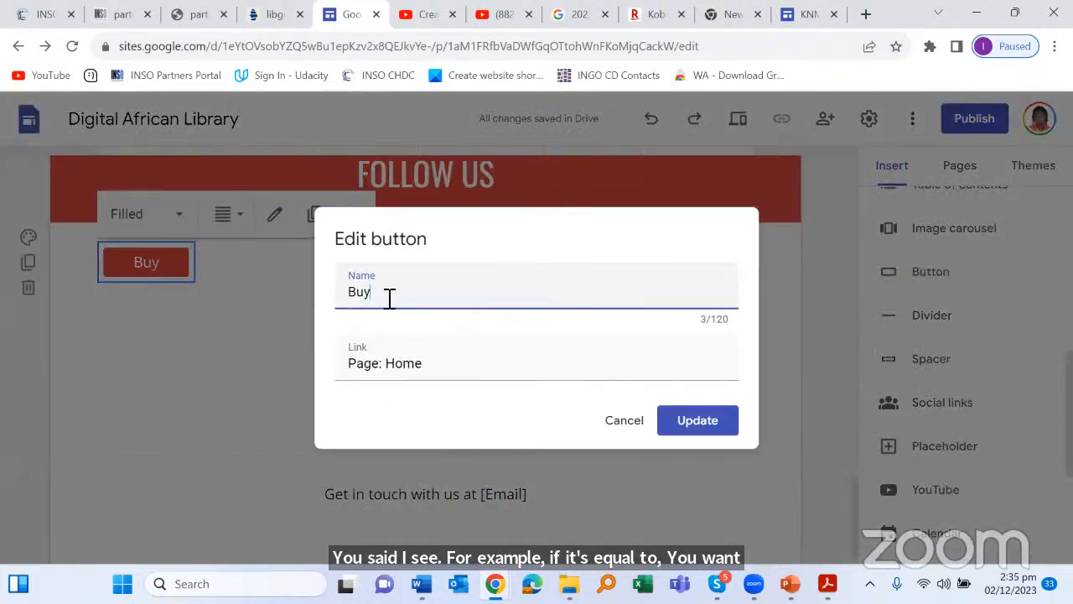
type("Now")
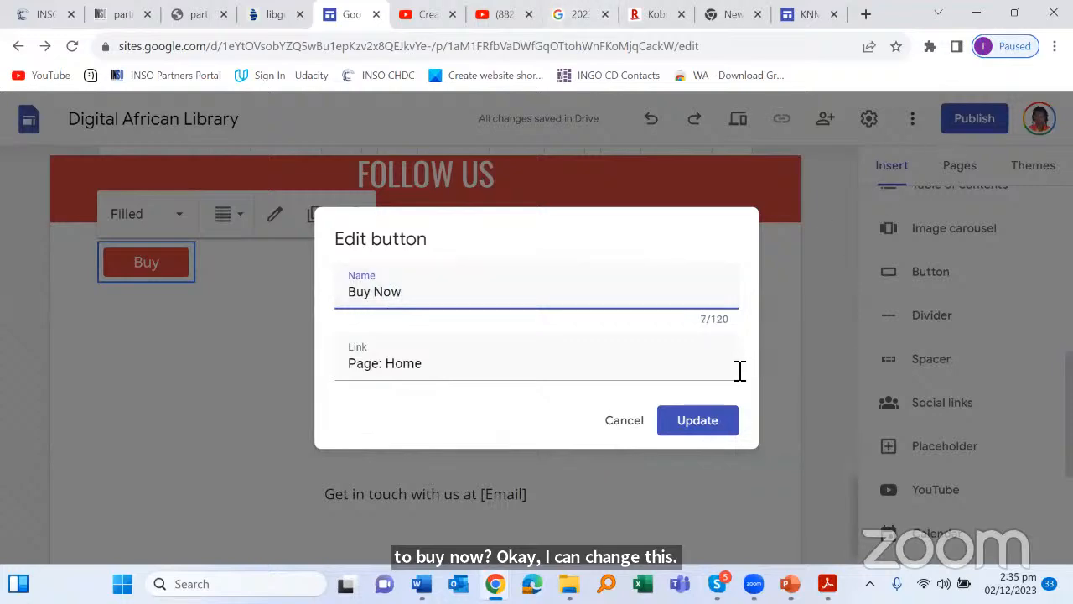
left_click(687, 411)
left_click(592, 388)
scroll(550, 352, "up", 3)
scroll(486, 319, "down", 2)
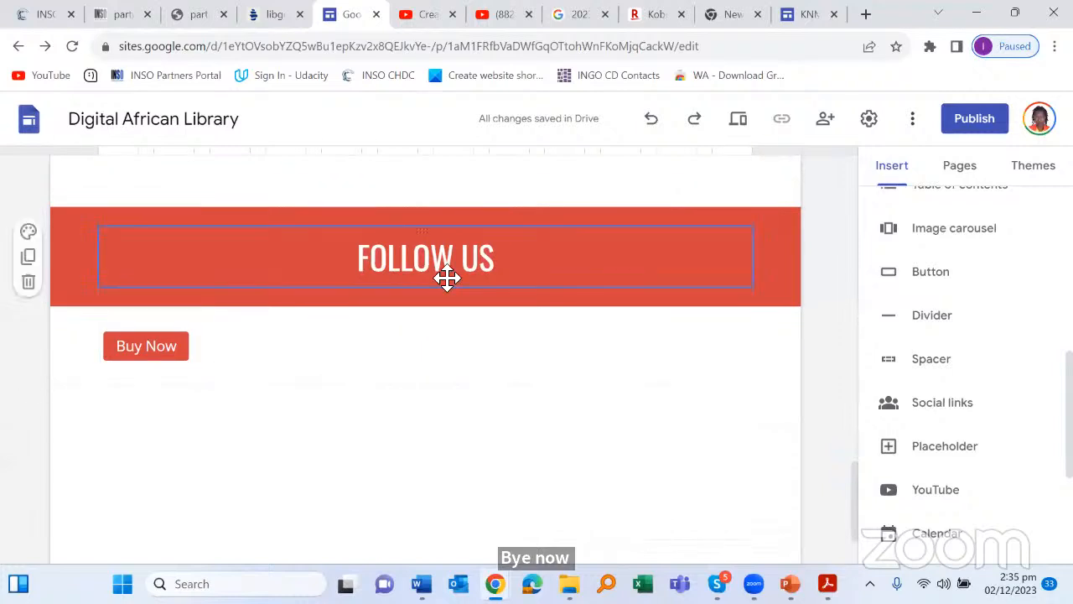
scroll(964, 362, "down", 3)
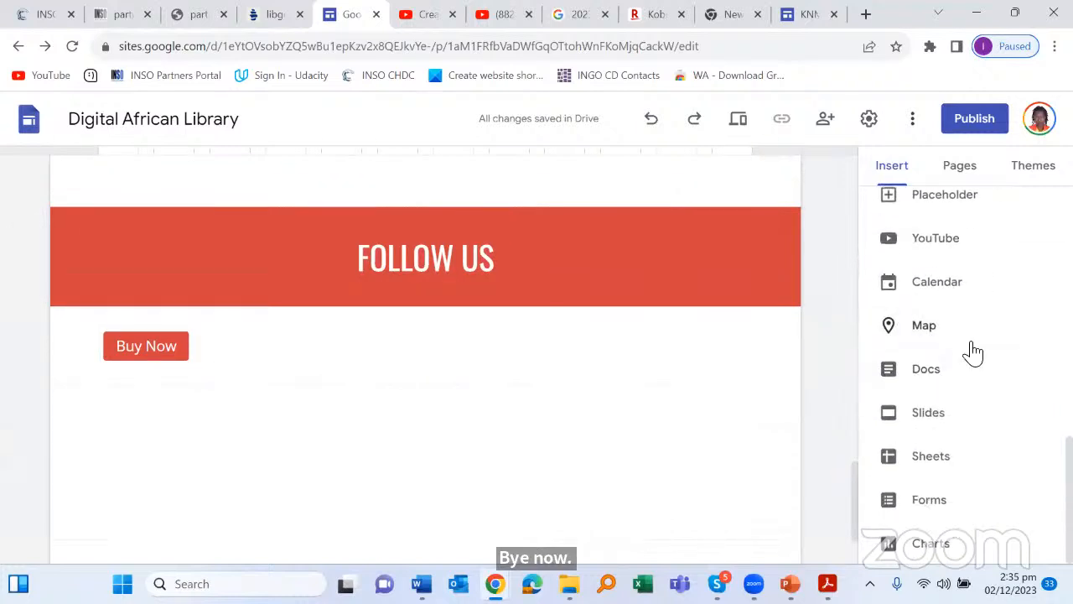
scroll(453, 357, "down", 1)
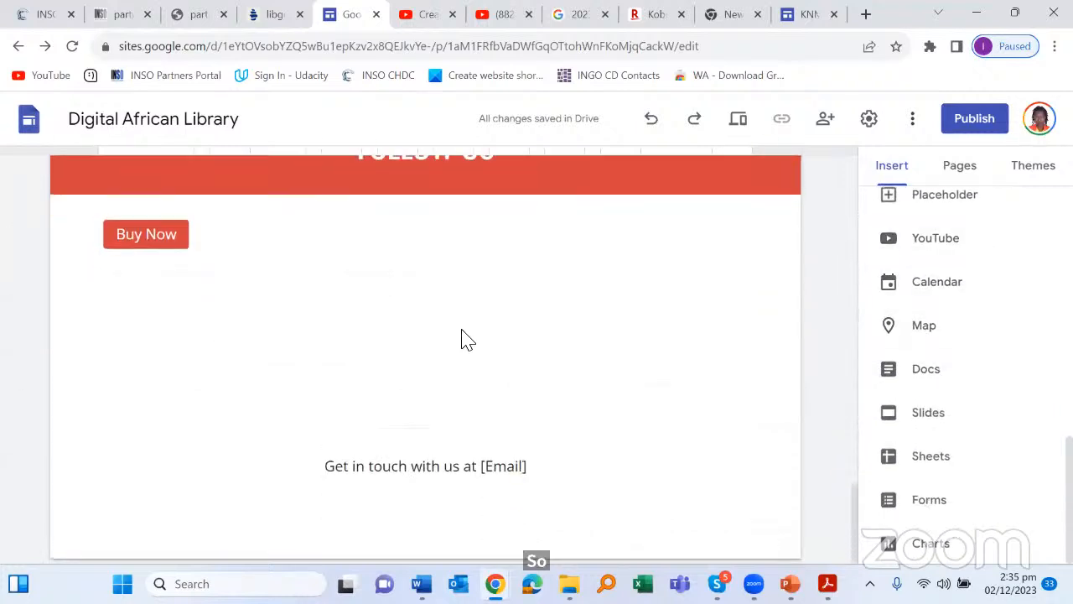
scroll(464, 347, "up", 6)
scroll(972, 302, "up", 4)
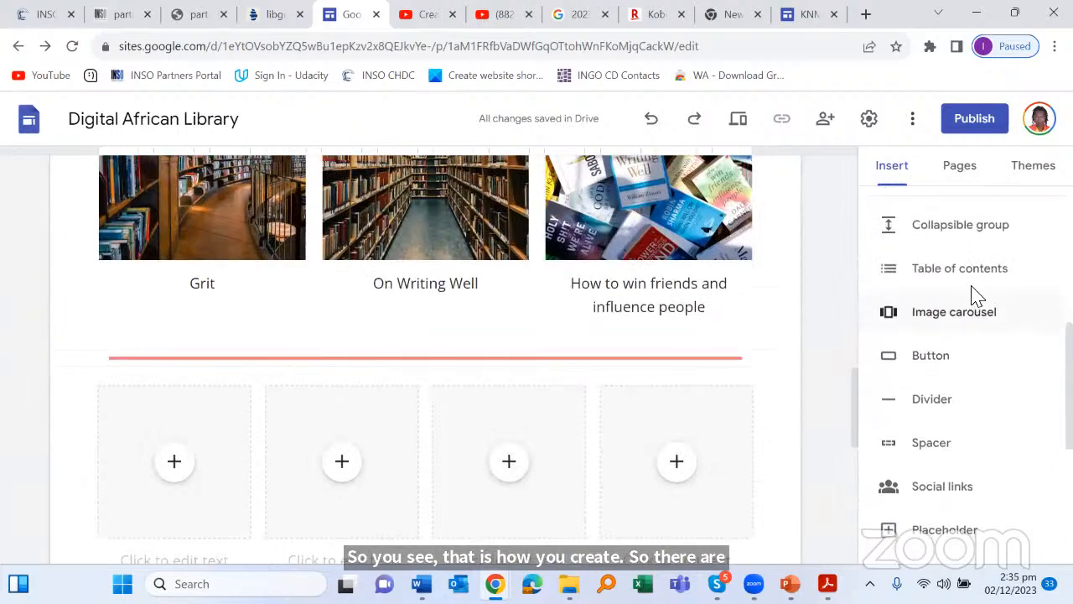
scroll(981, 251, "up", 3)
Step: Open the Contact page from the Pages list and scroll through it
left_click(988, 178)
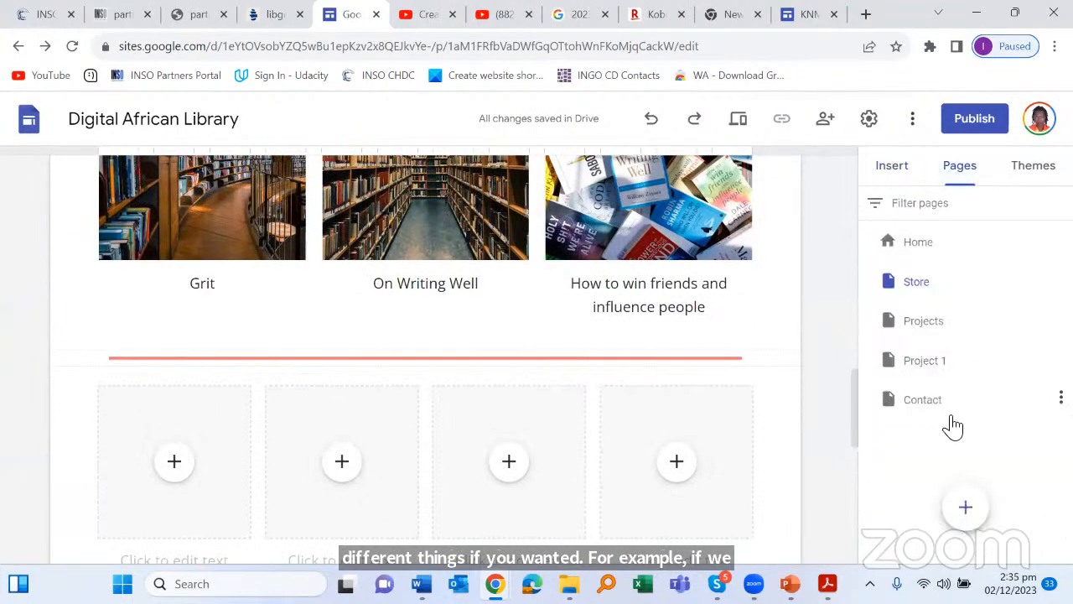
left_click(926, 400)
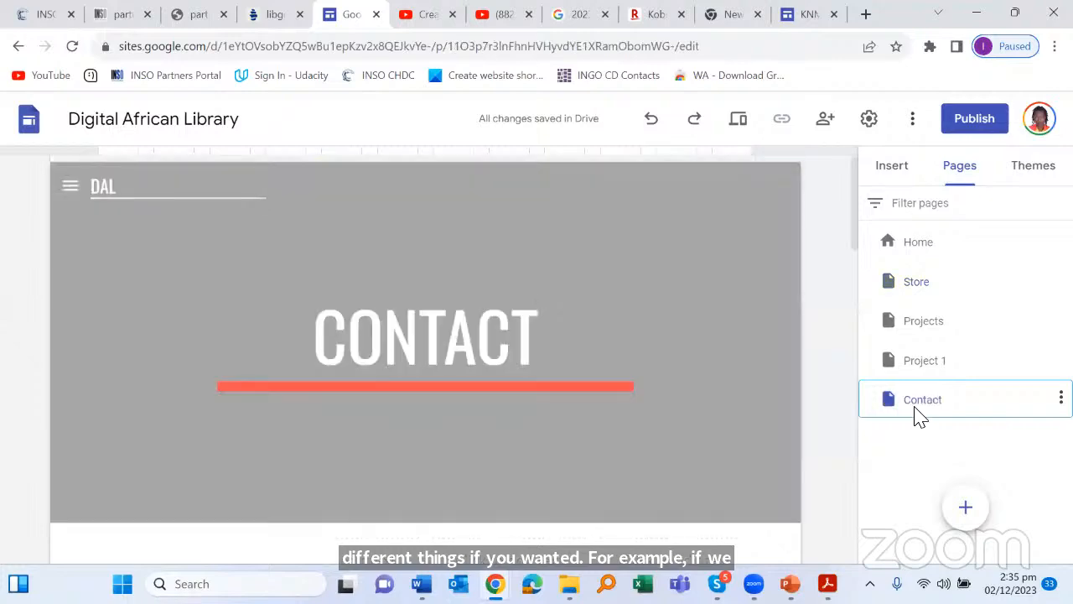
scroll(625, 280, "down", 6)
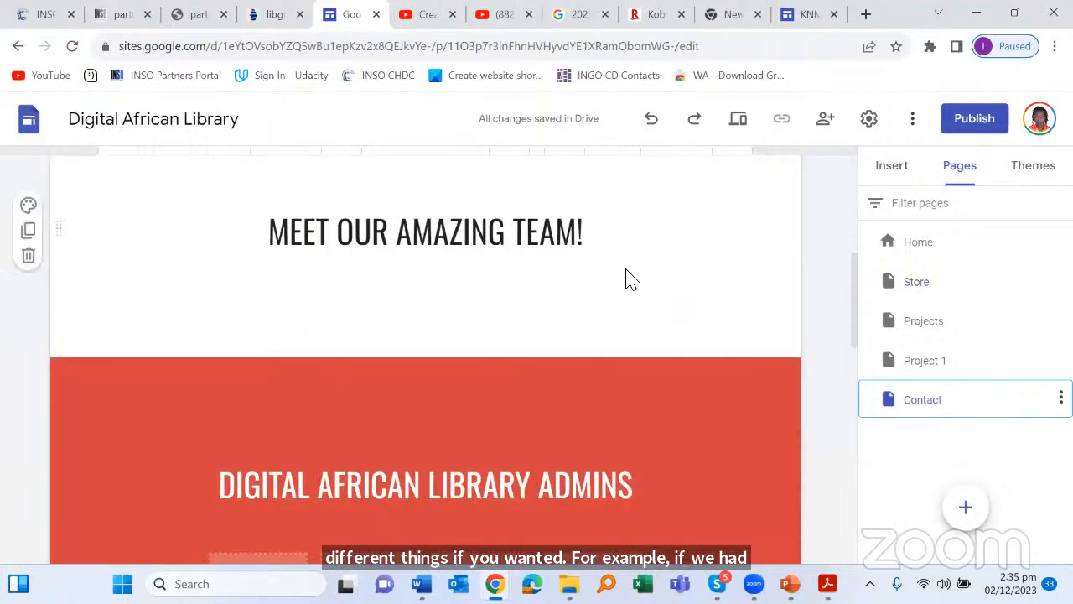
scroll(635, 267, "down", 3)
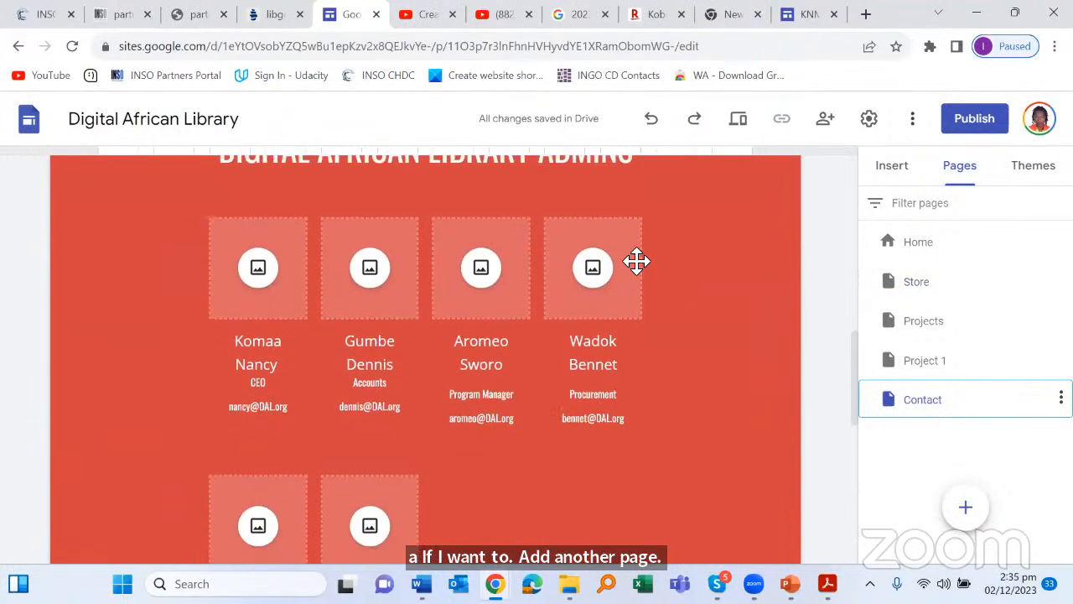
scroll(638, 257, "up", 5)
scroll(637, 257, "up", 4)
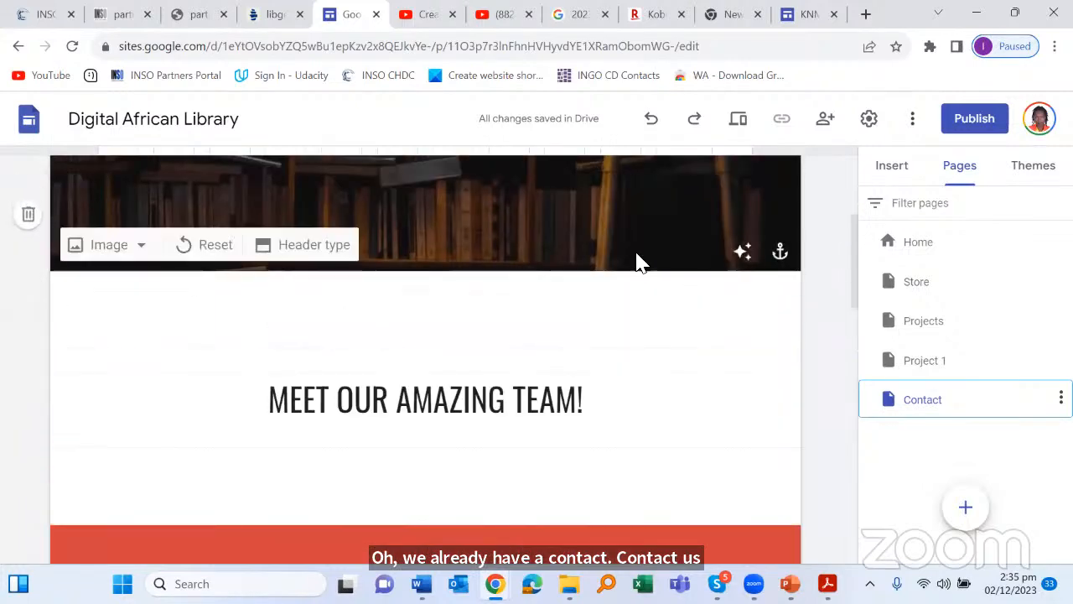
scroll(513, 289, "down", 5)
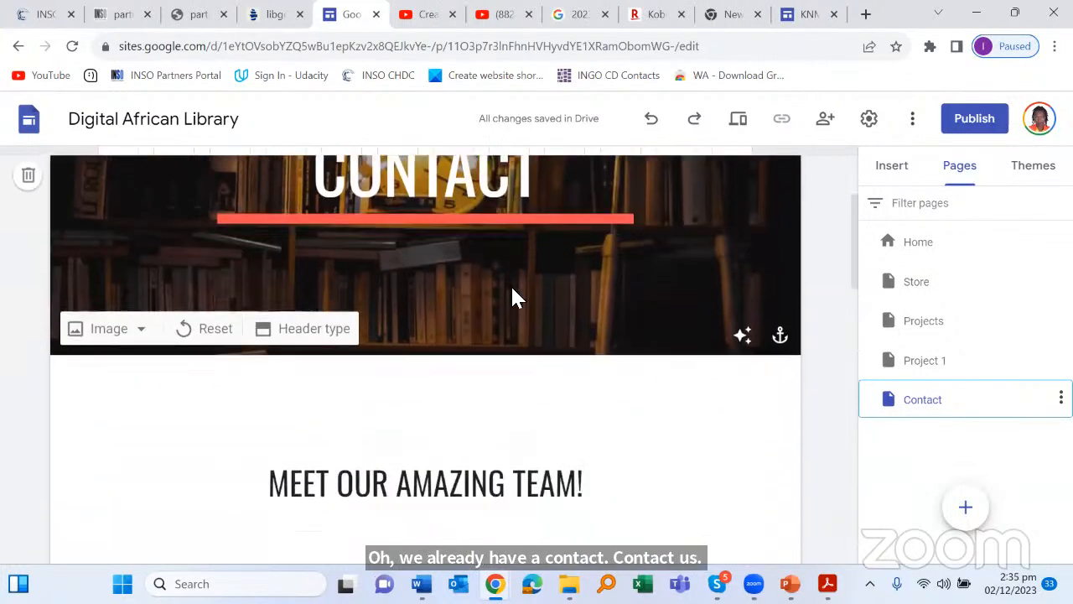
scroll(514, 277, "down", 9)
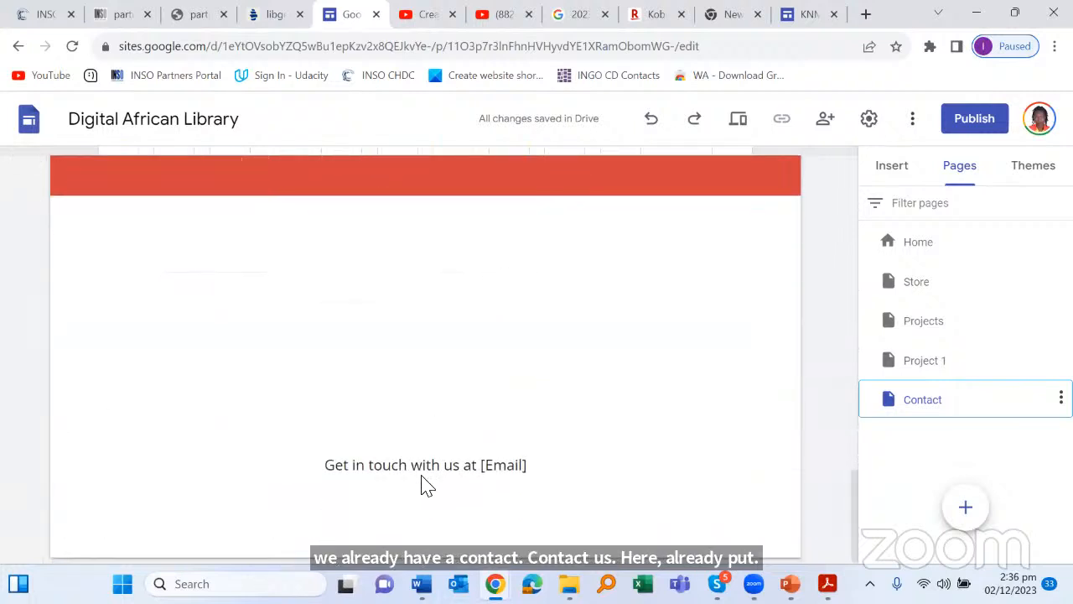
mouse_move(424, 485)
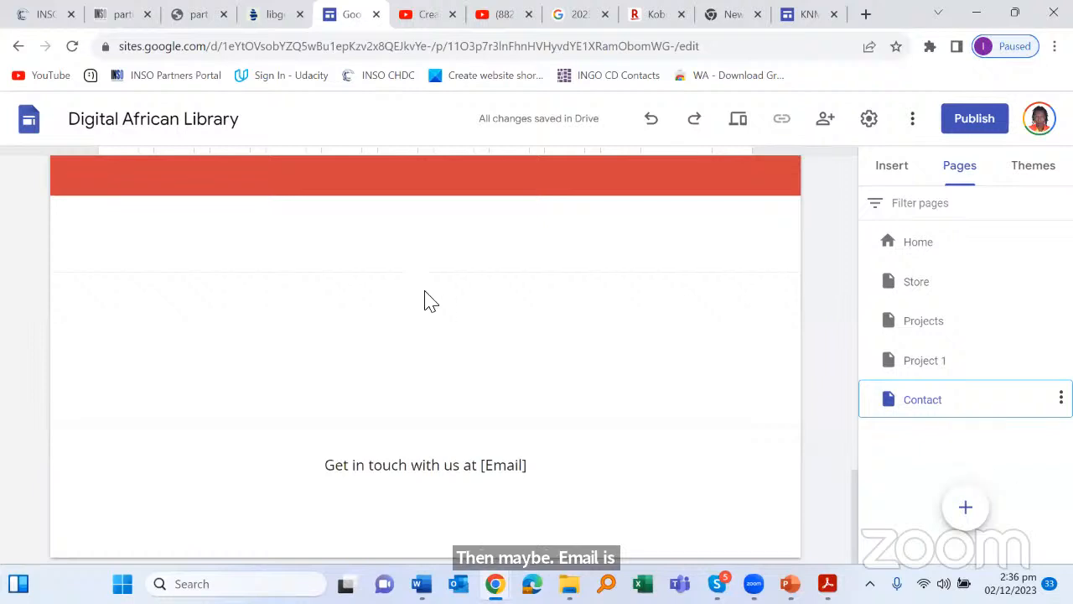
scroll(429, 299, "up", 2)
scroll(411, 316, "down", 1)
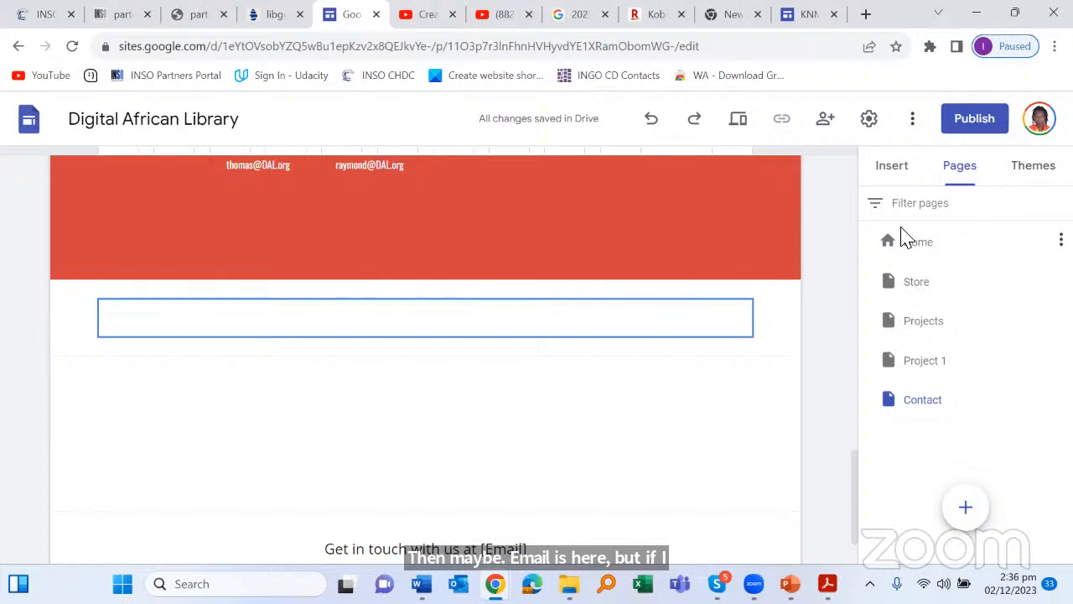
Step: Return to the Insert panel and scroll down its list of content elements
left_click(899, 171)
scroll(1031, 378, "down", 1)
scroll(1010, 423, "down", 6)
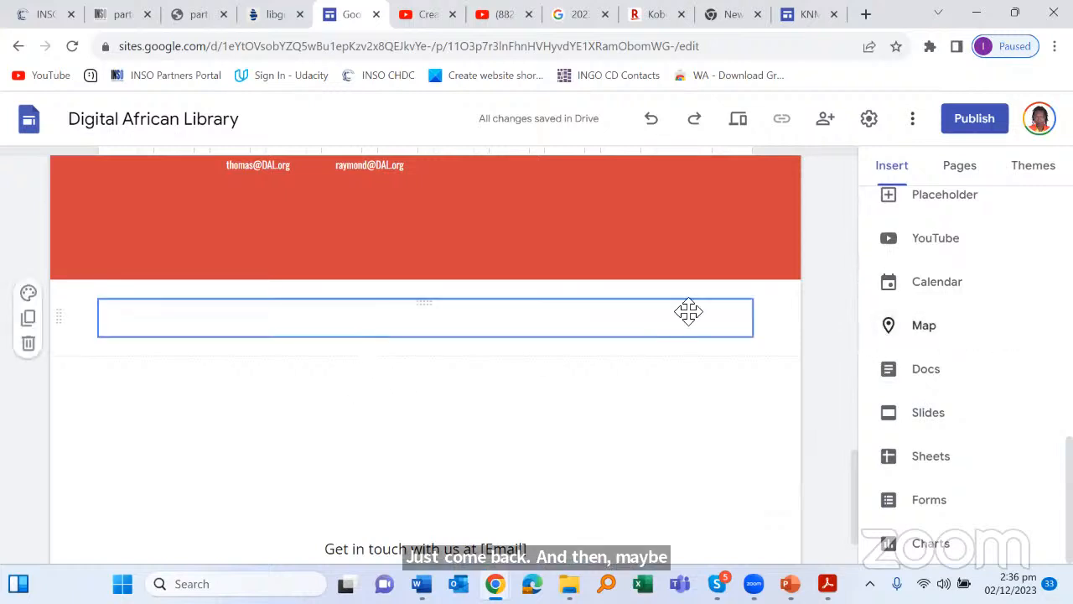
Step: Embed a map found by searching 'Munuki, South Sudan' on the Contact page
left_click(944, 335)
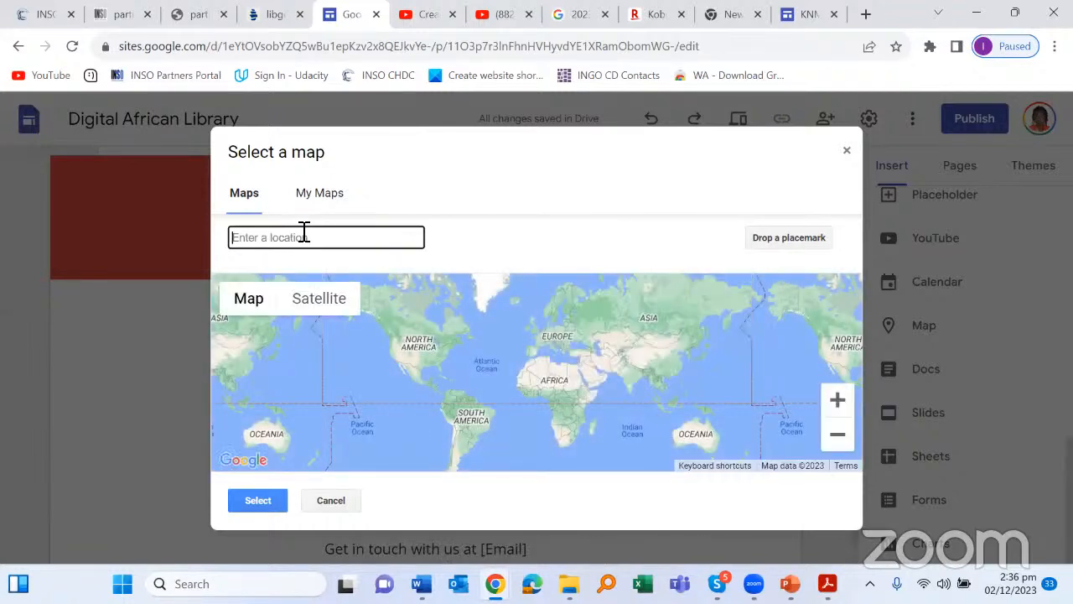
type("Mu")
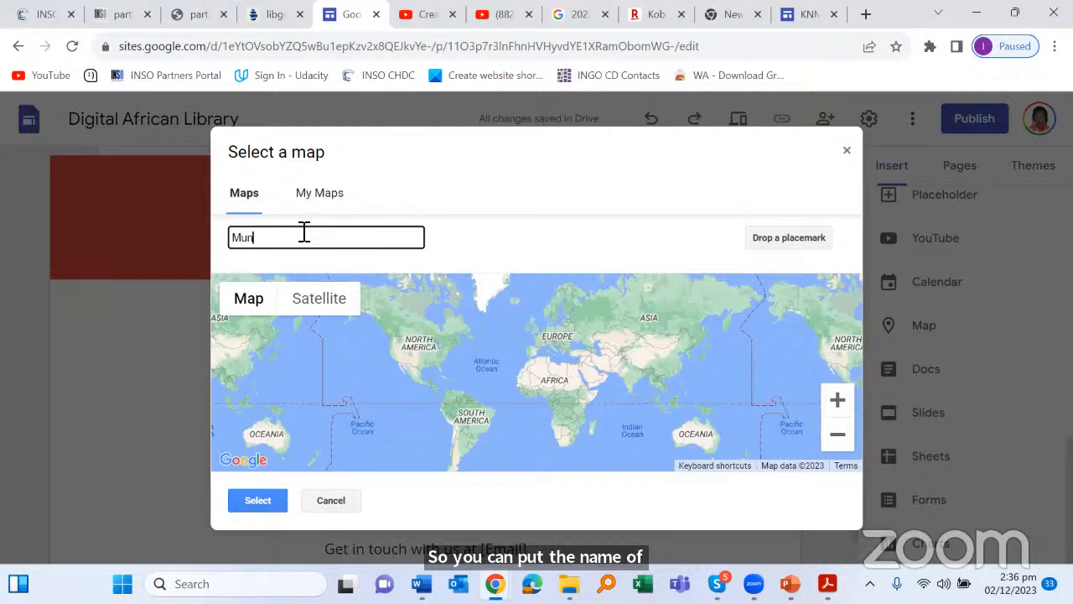
type("n")
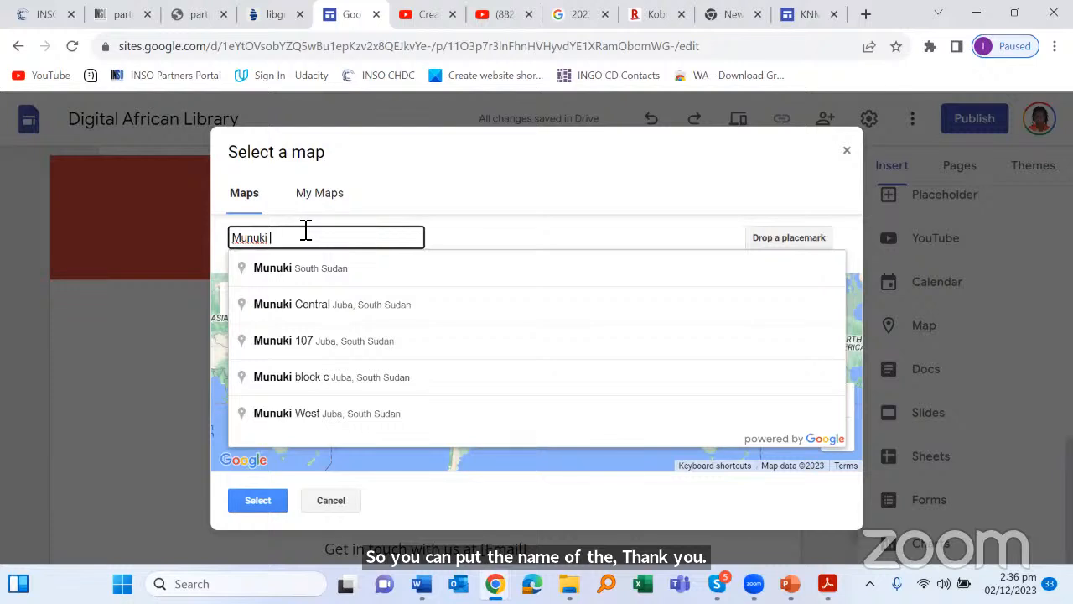
left_click(388, 277)
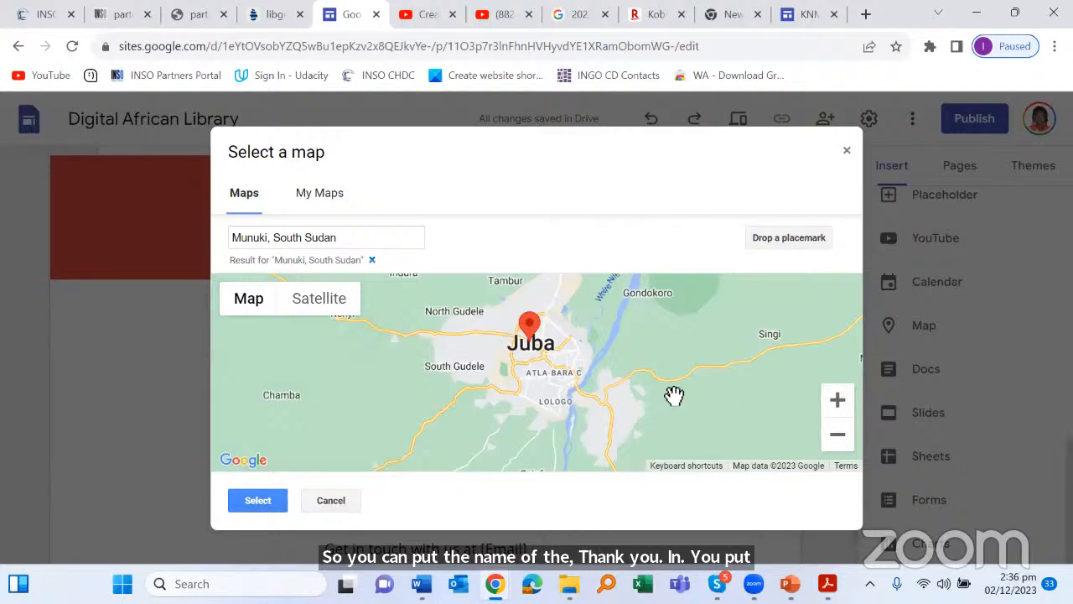
scroll(587, 436, "down", 2)
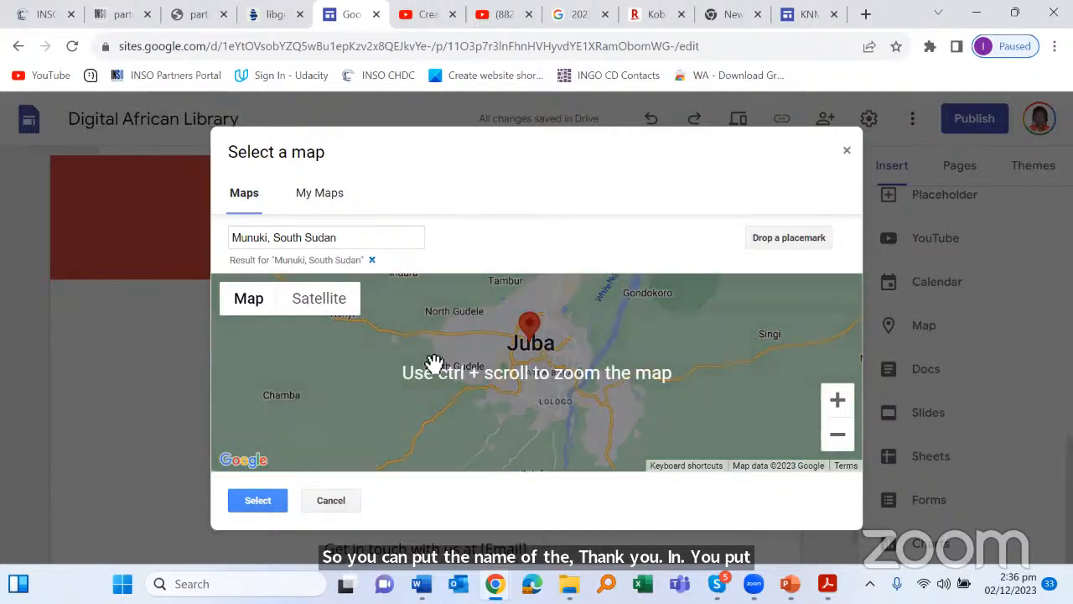
left_click(251, 500)
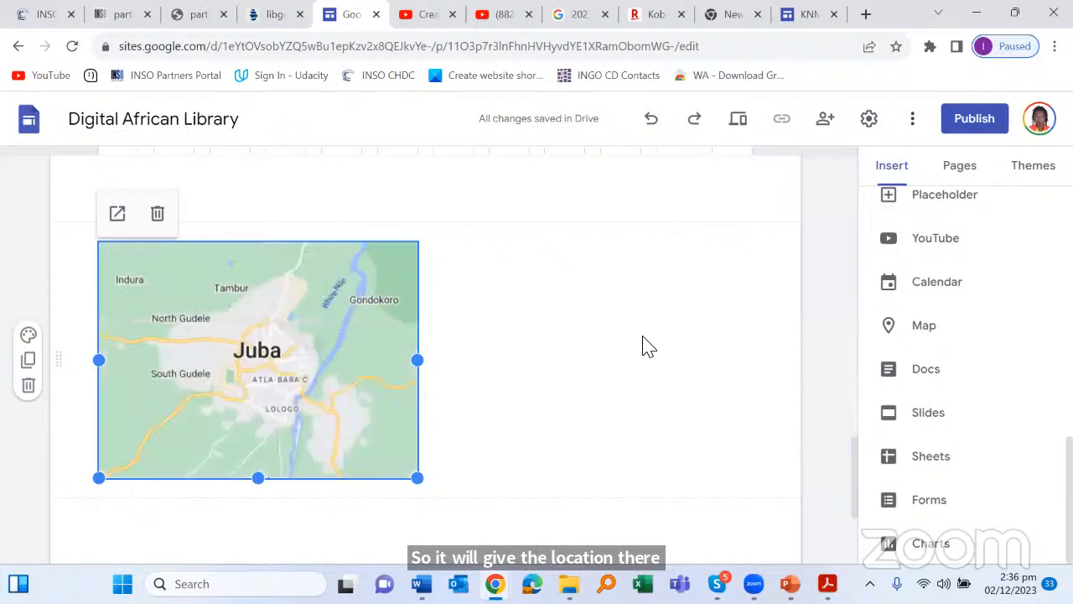
scroll(608, 350, "up", 2)
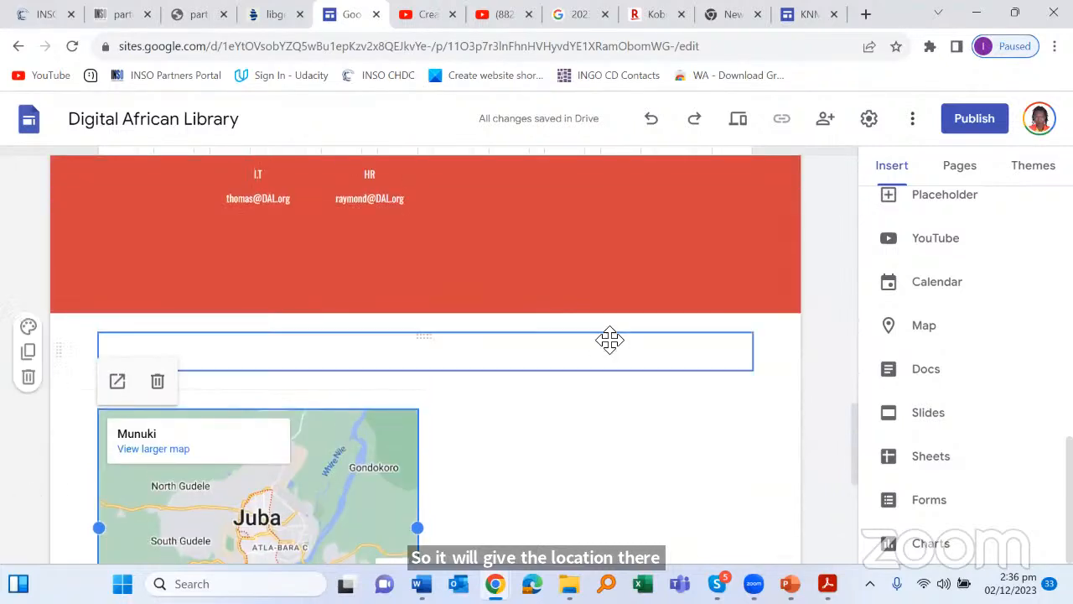
scroll(610, 340, "up", 1)
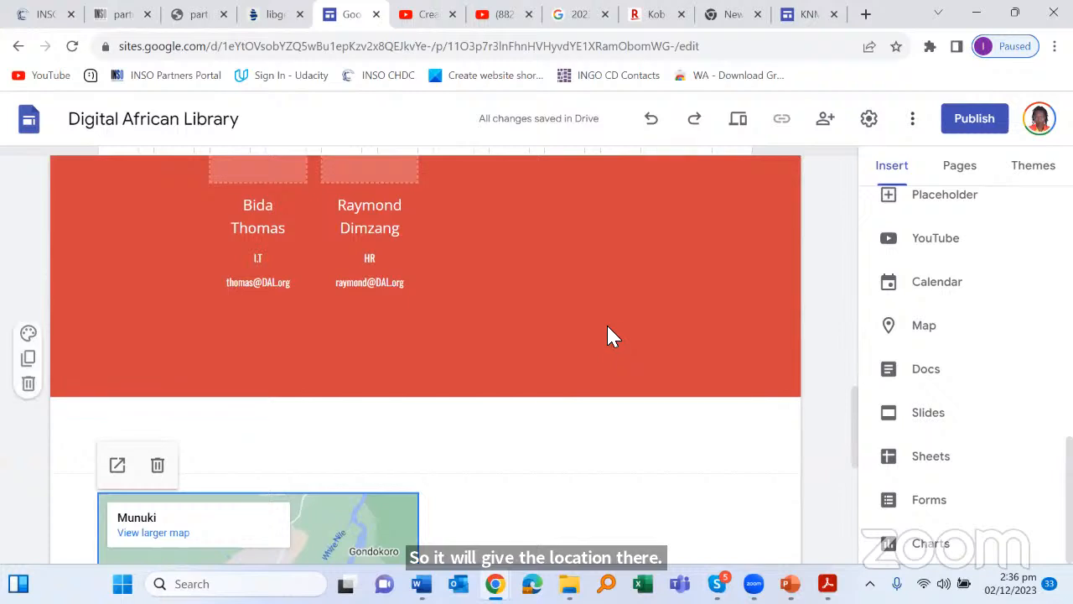
scroll(609, 336, "down", 4)
scroll(611, 306, "up", 2)
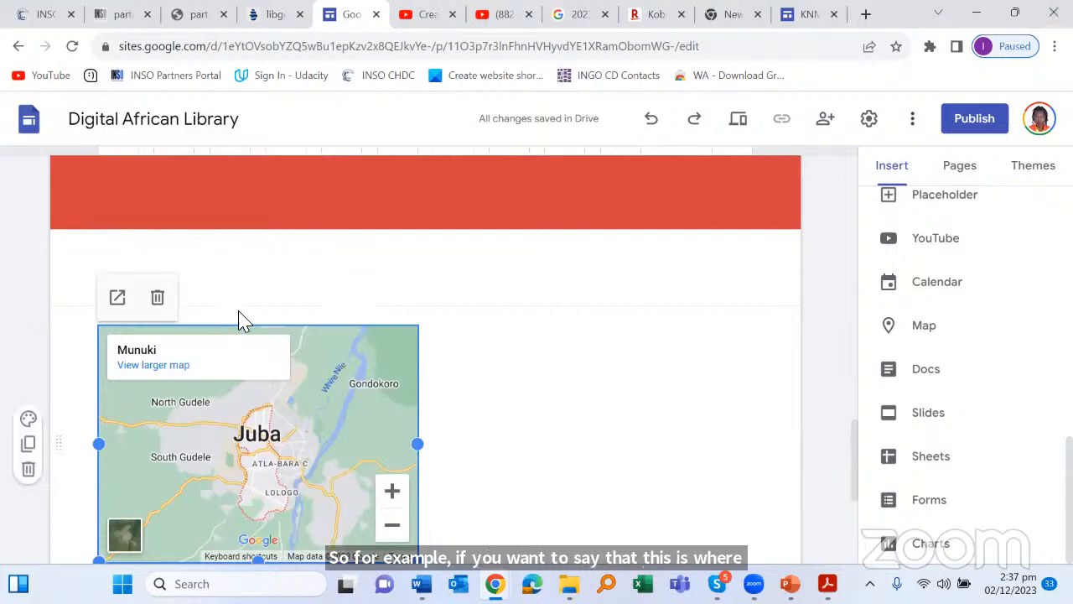
scroll(355, 394, "down", 3)
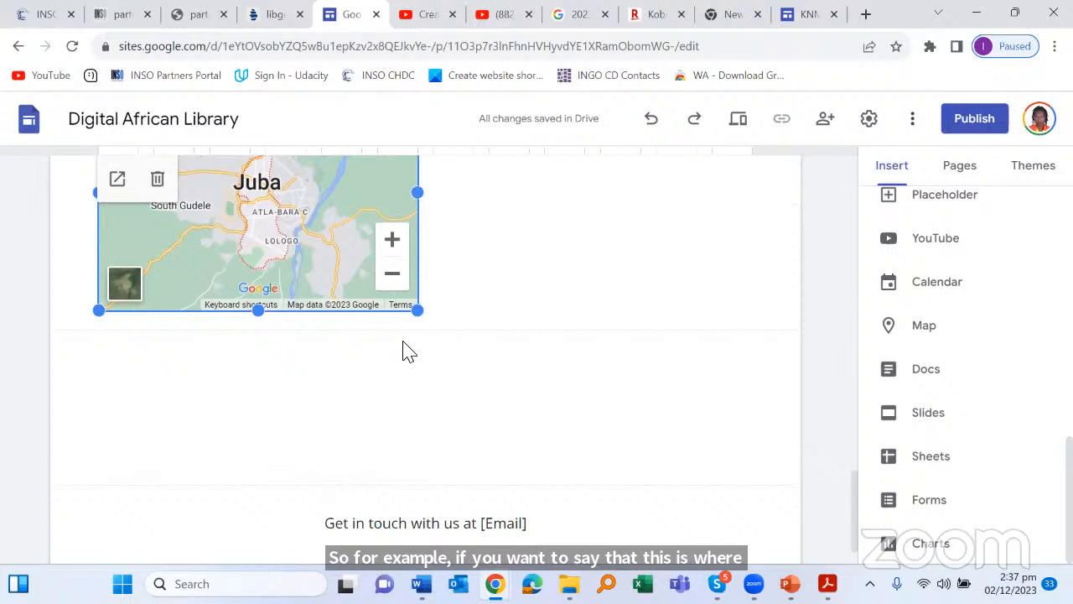
scroll(479, 283, "up", 3)
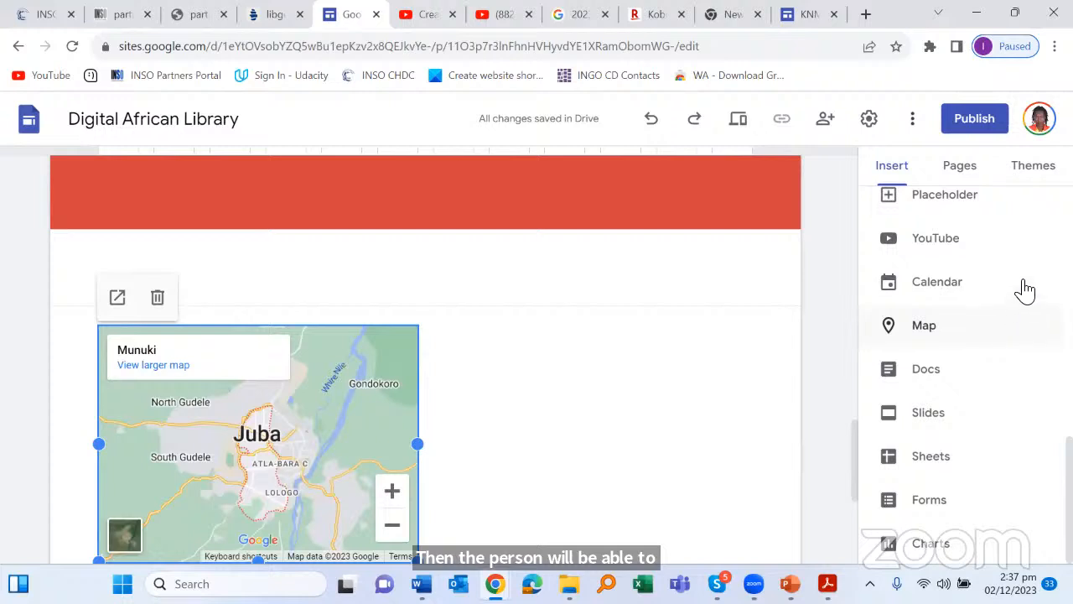
Step: Create a new site page named 'Contact Form'
left_click(959, 167)
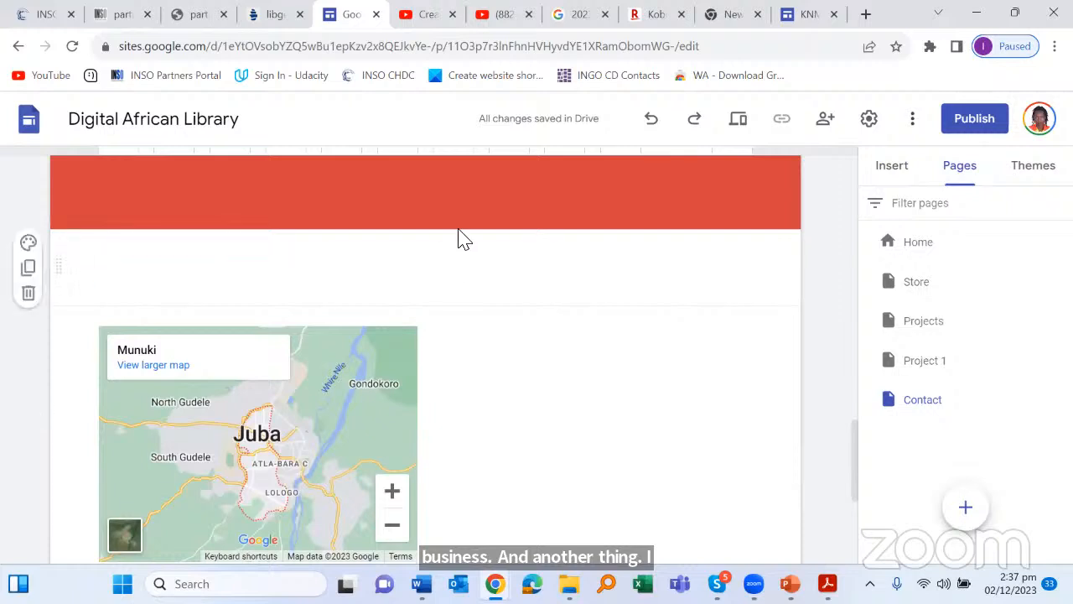
mouse_move(962, 518)
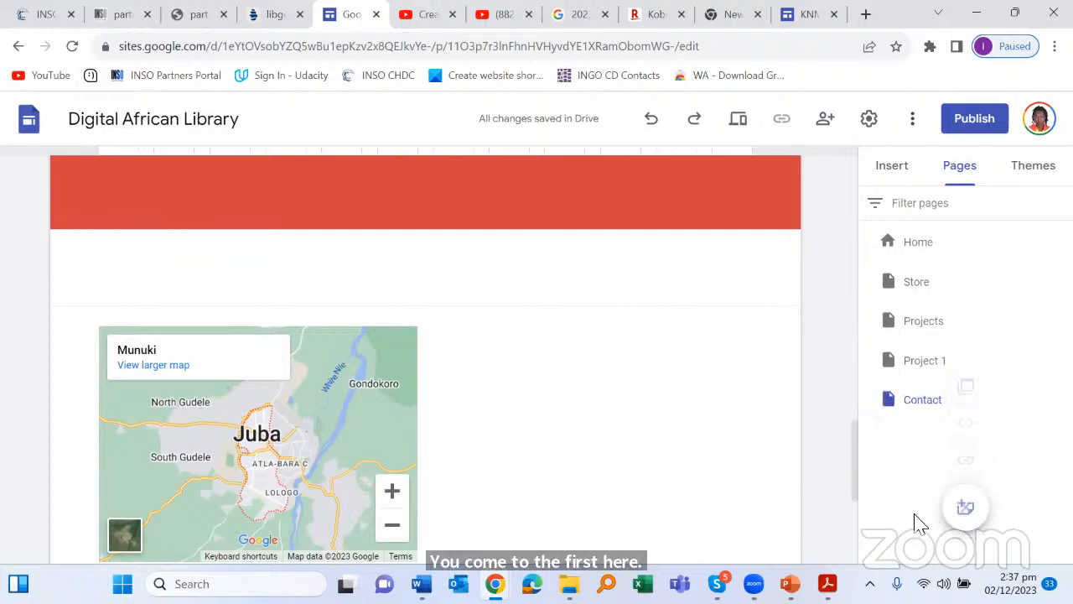
left_click(960, 511)
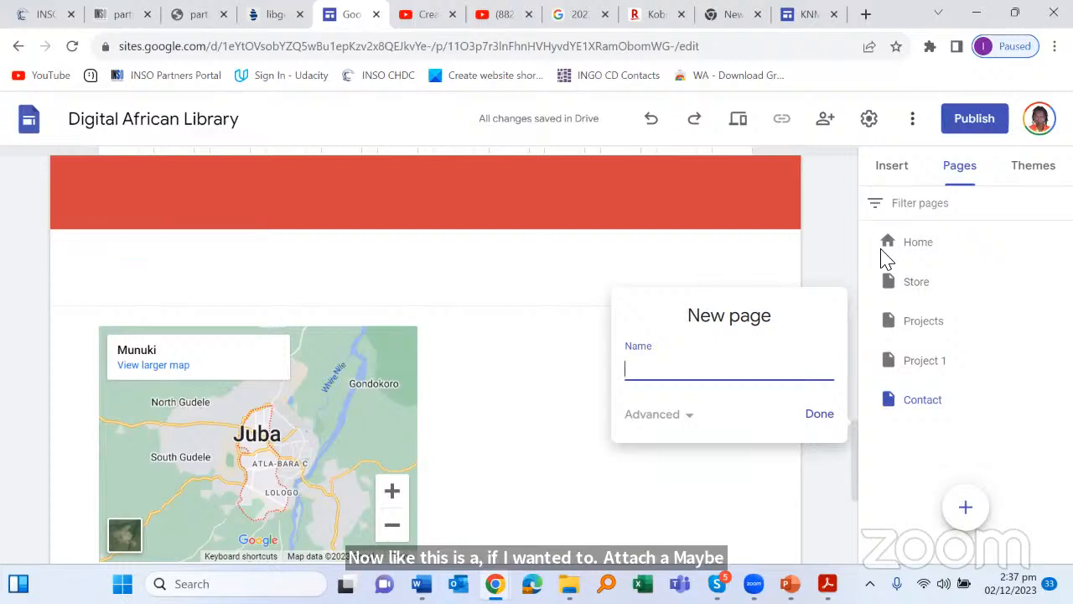
type("Contact")
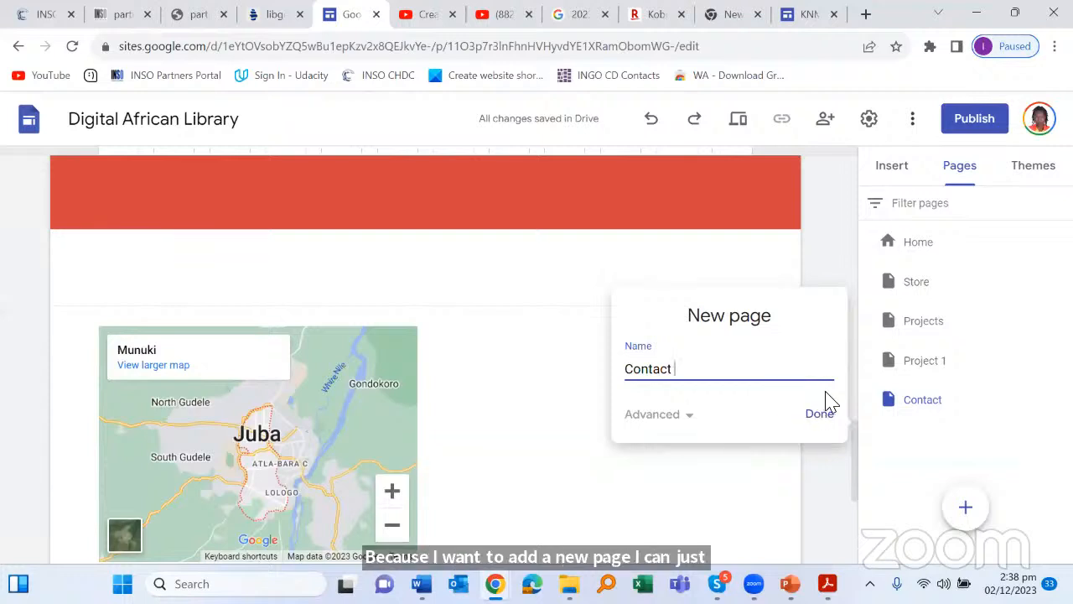
type("m")
left_click(810, 419)
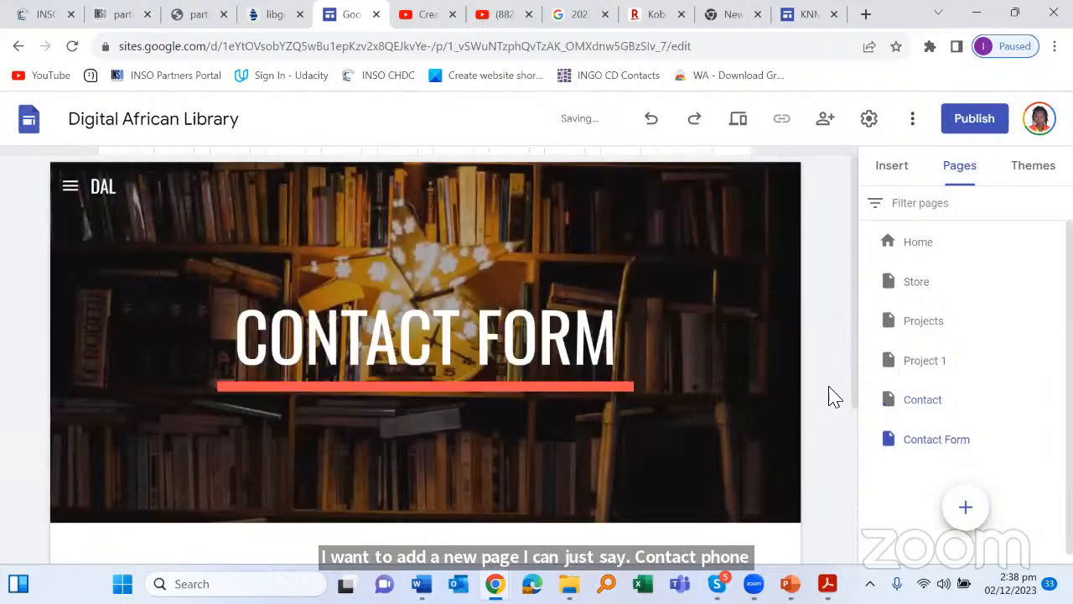
scroll(971, 399, "down", 1)
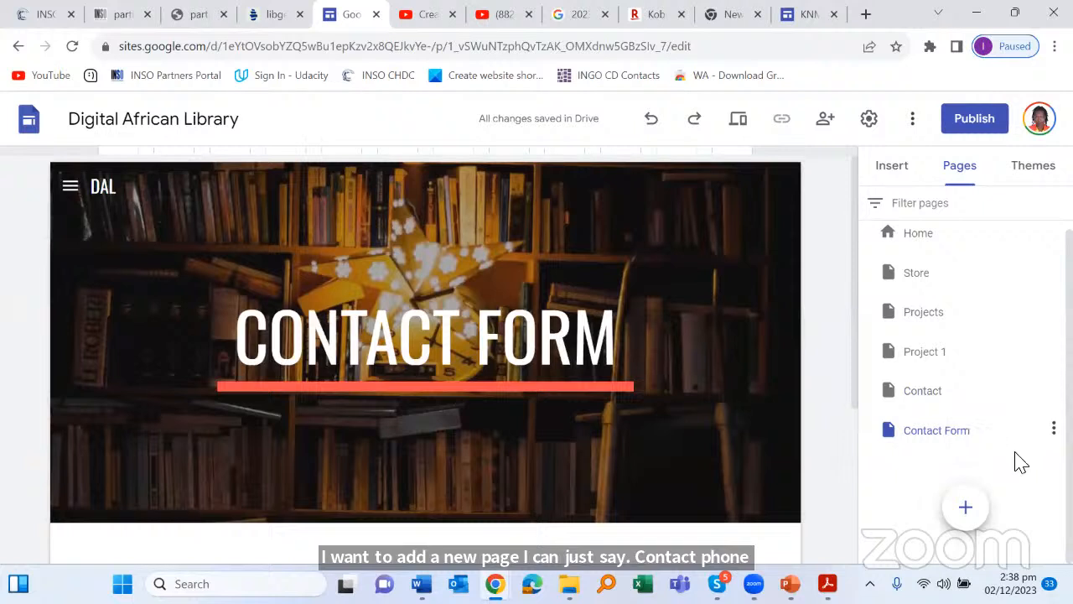
double_click(956, 429)
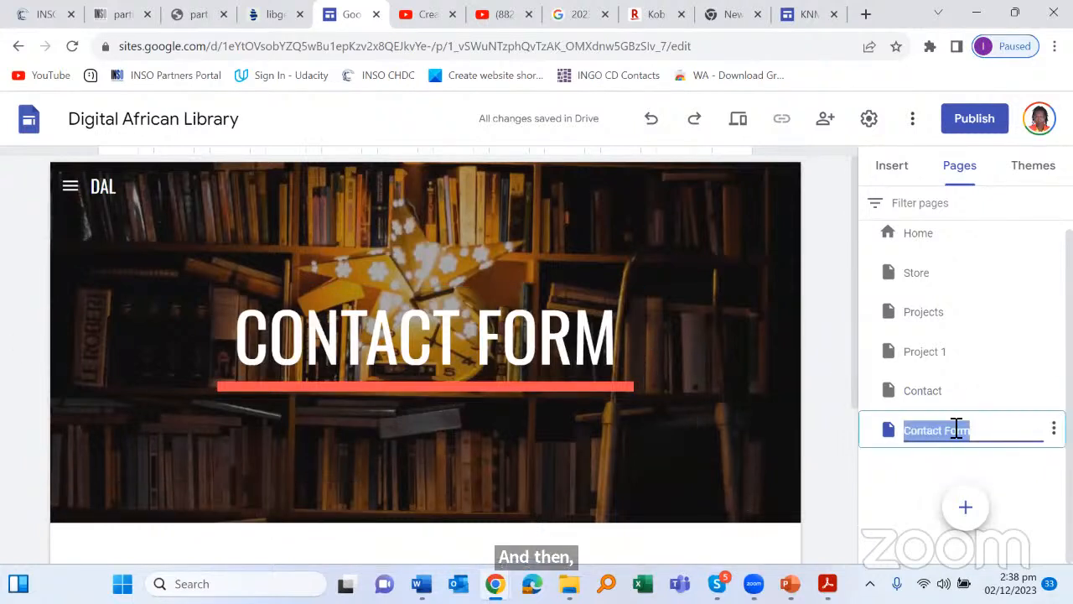
left_click(1021, 440)
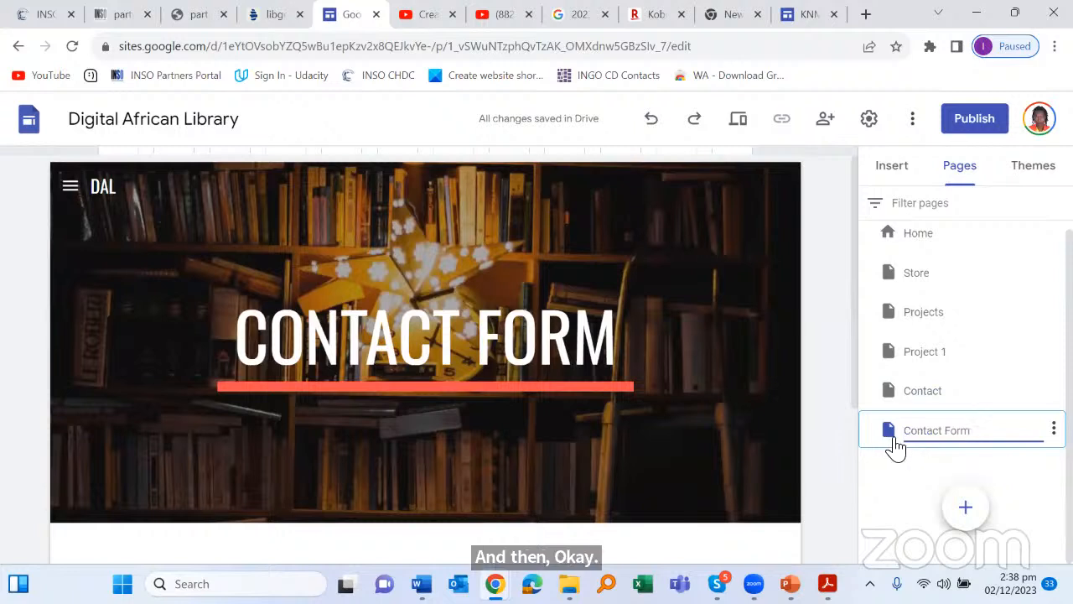
left_click(1016, 479)
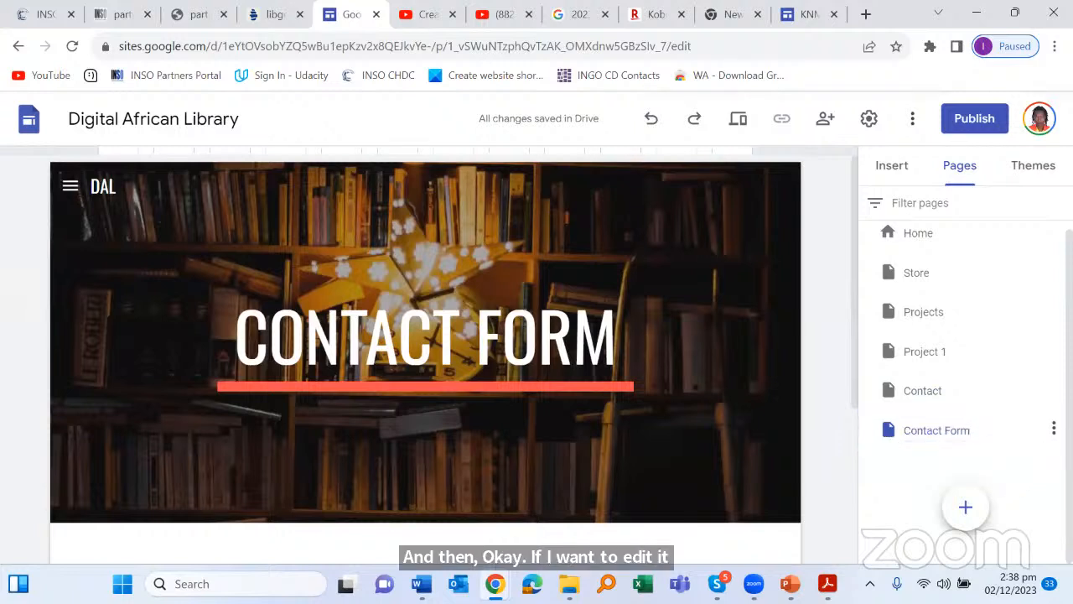
left_click(1054, 429)
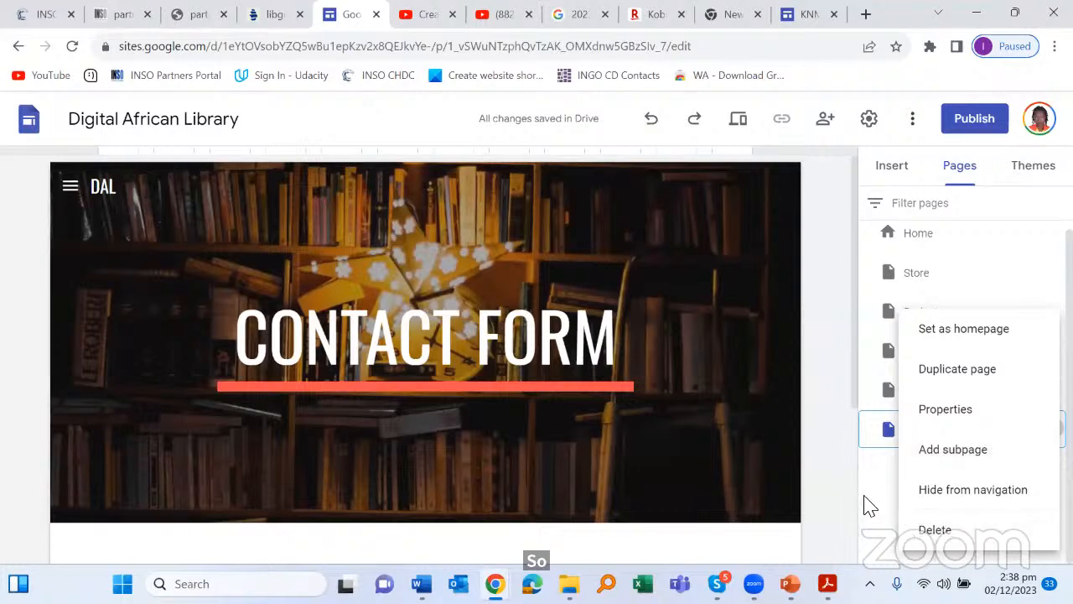
left_click(807, 439)
scroll(736, 402, "down", 5)
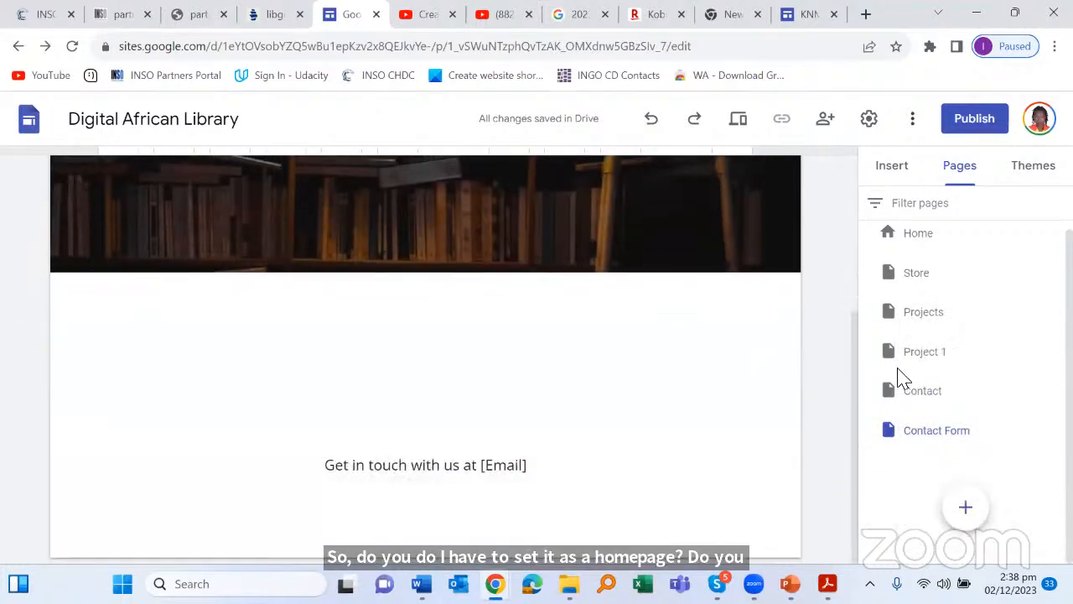
left_click(927, 432)
scroll(437, 327, "down", 5)
scroll(439, 328, "up", 5)
scroll(451, 307, "down", 3)
scroll(445, 309, "up", 3)
scroll(444, 311, "down", 3)
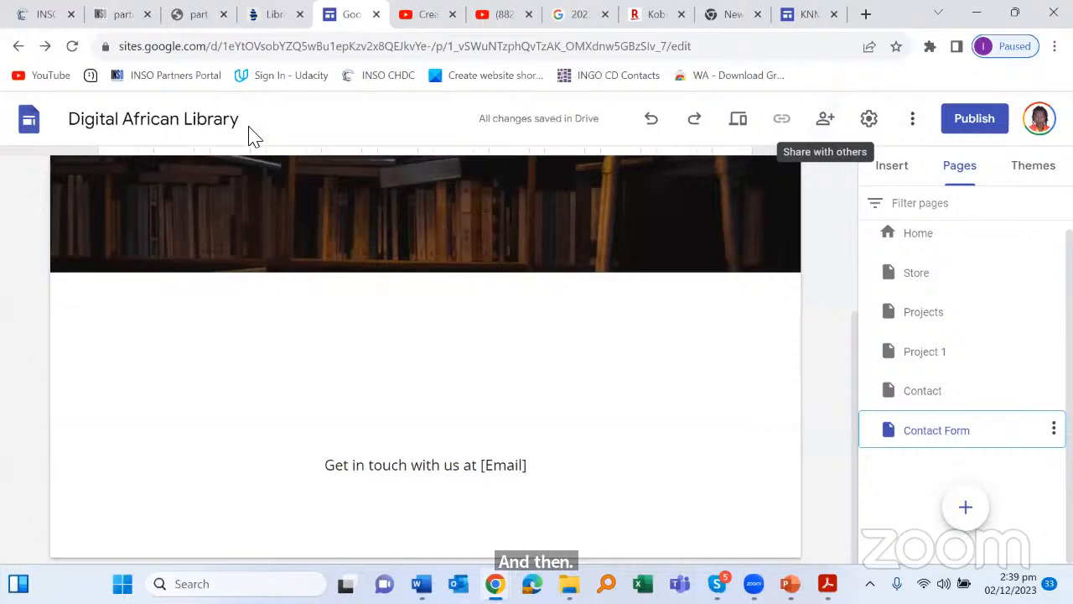
Step: Add the collaborator by name in the site's sharing dialog
left_click(821, 128)
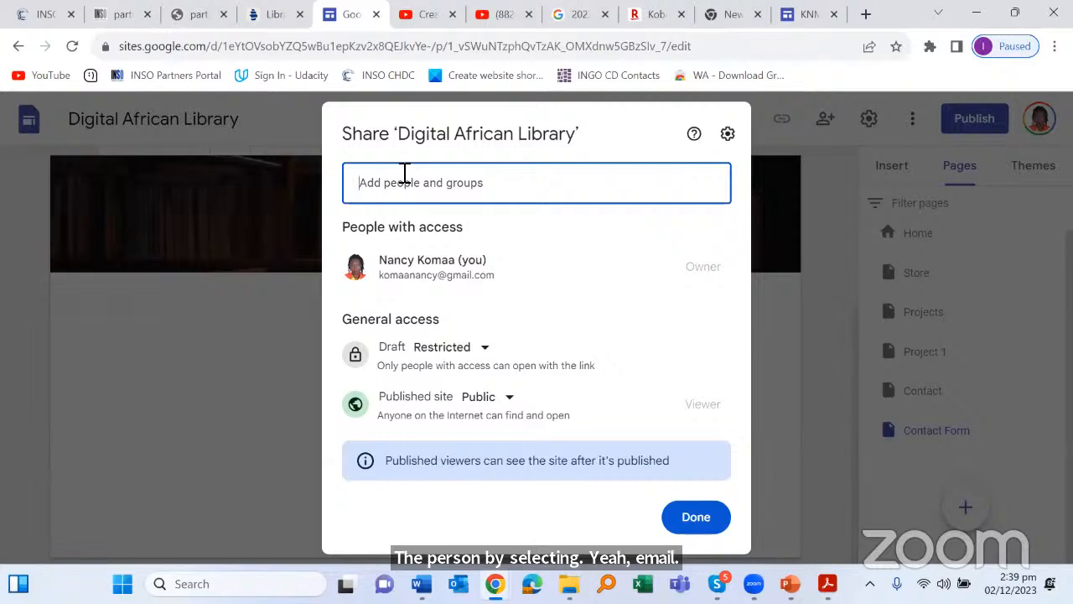
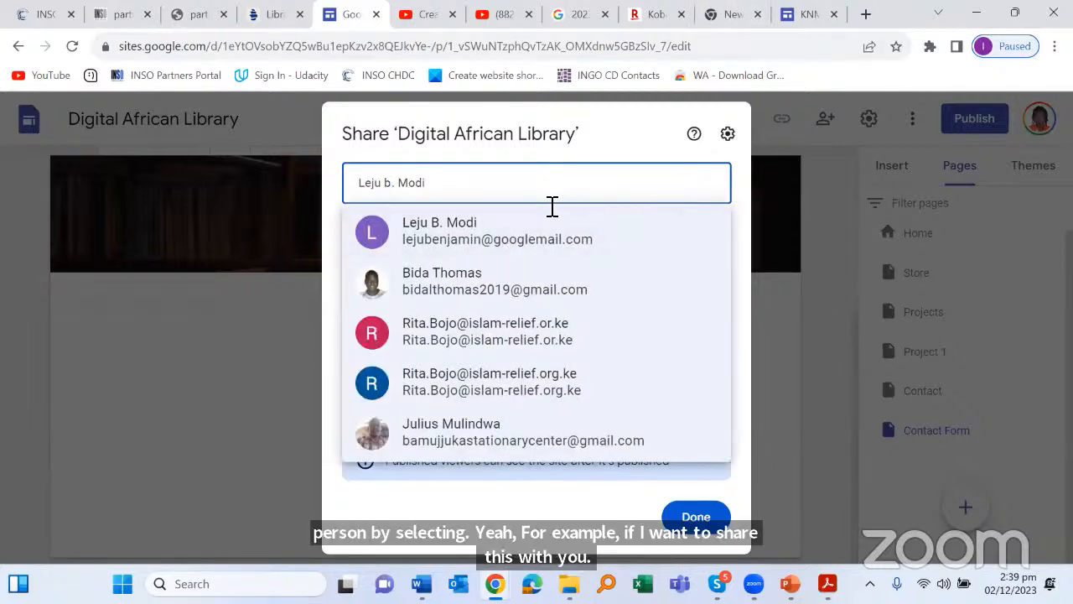
left_click(408, 282)
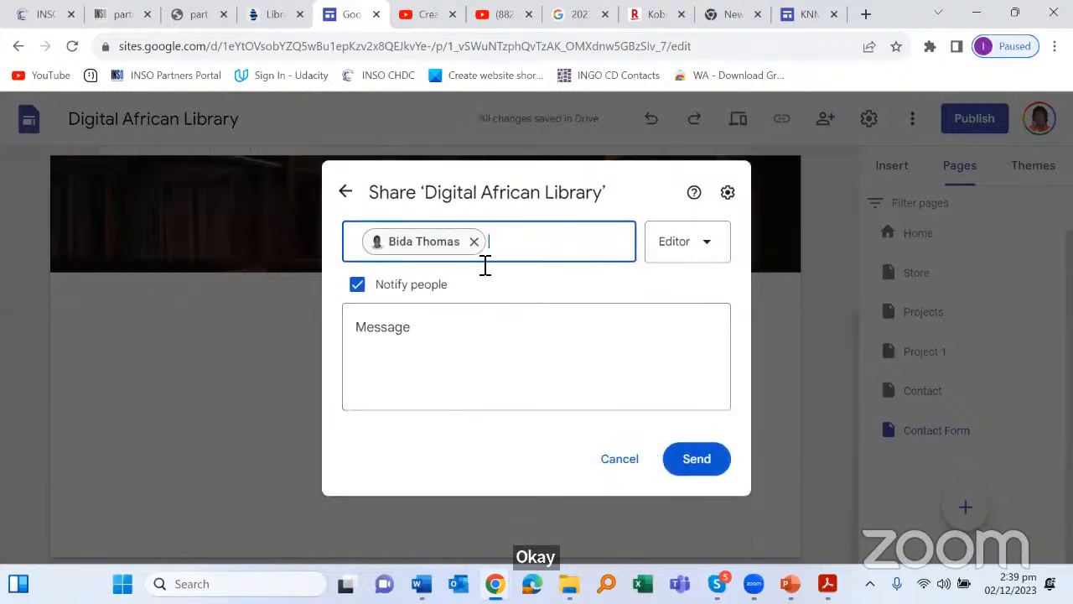
Step: Send an Editor invitation with the note 'Hello, Can we work on this website together?'
left_click(392, 341)
type("Hello Can we wo")
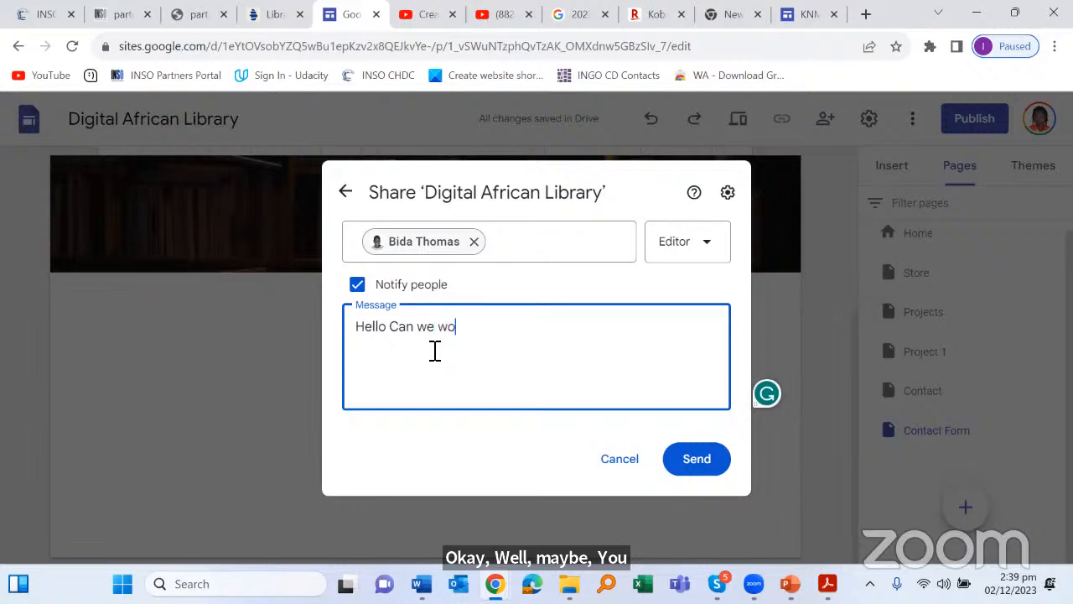
type("rk")
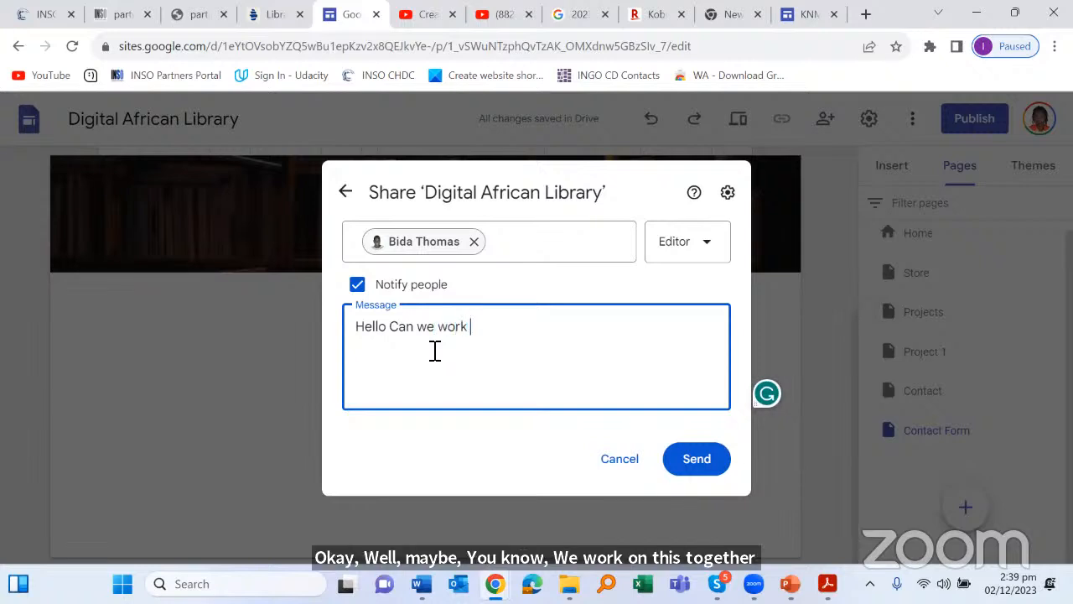
type(" on this")
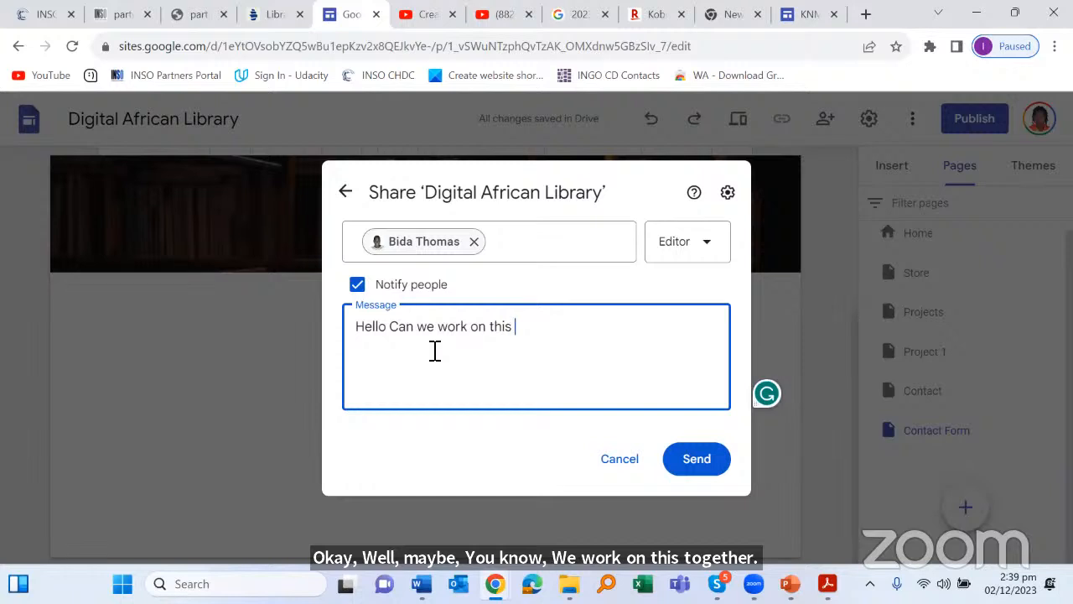
type(" webs")
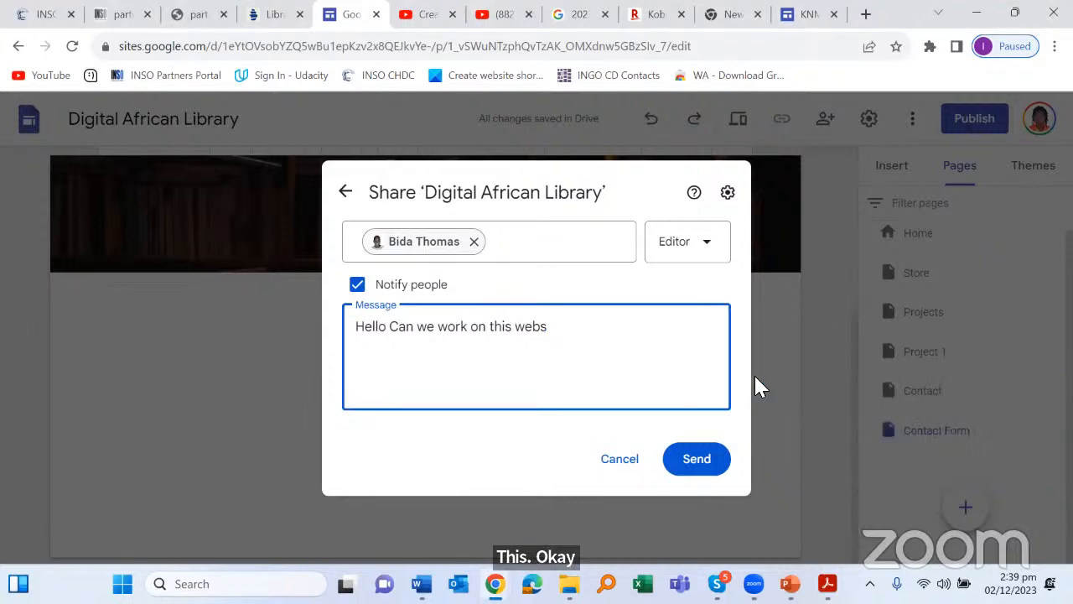
type("ite together")
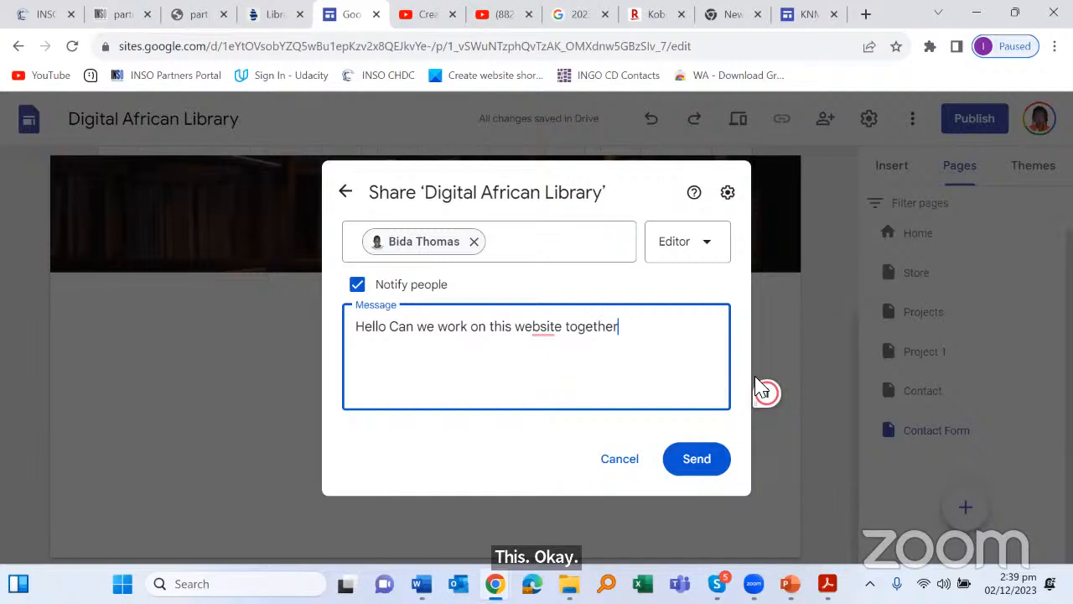
type("?")
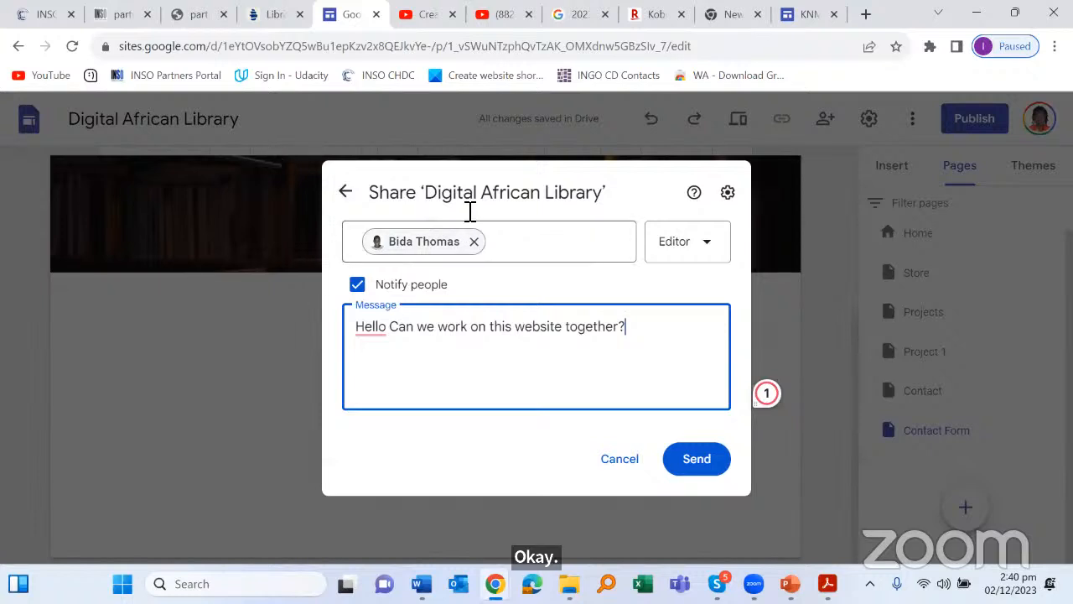
left_click(707, 249)
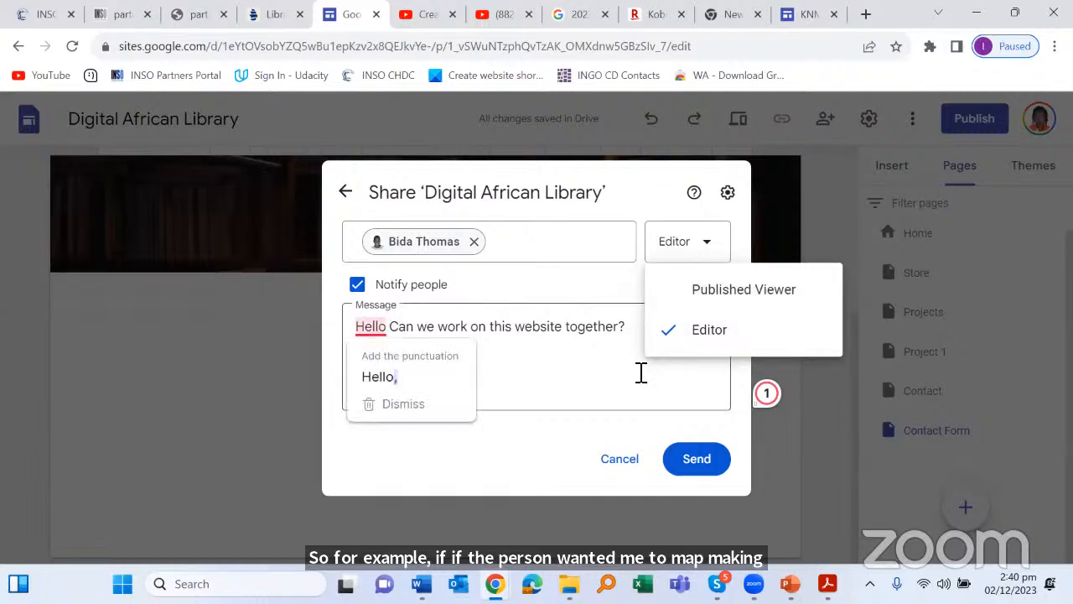
left_click(445, 382)
mouse_move(384, 331)
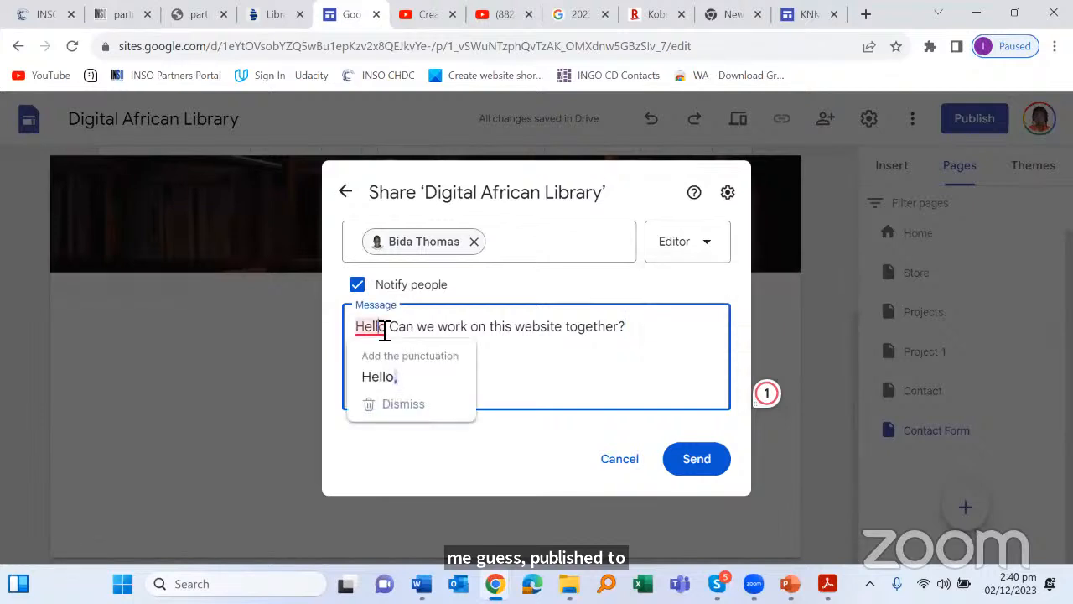
left_click(386, 378)
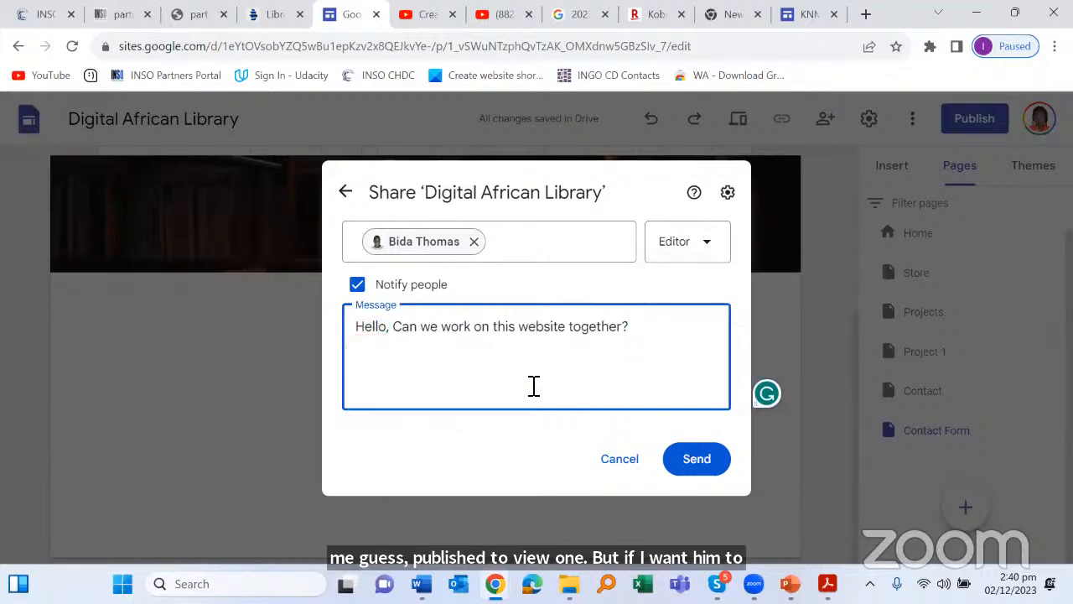
left_click(690, 460)
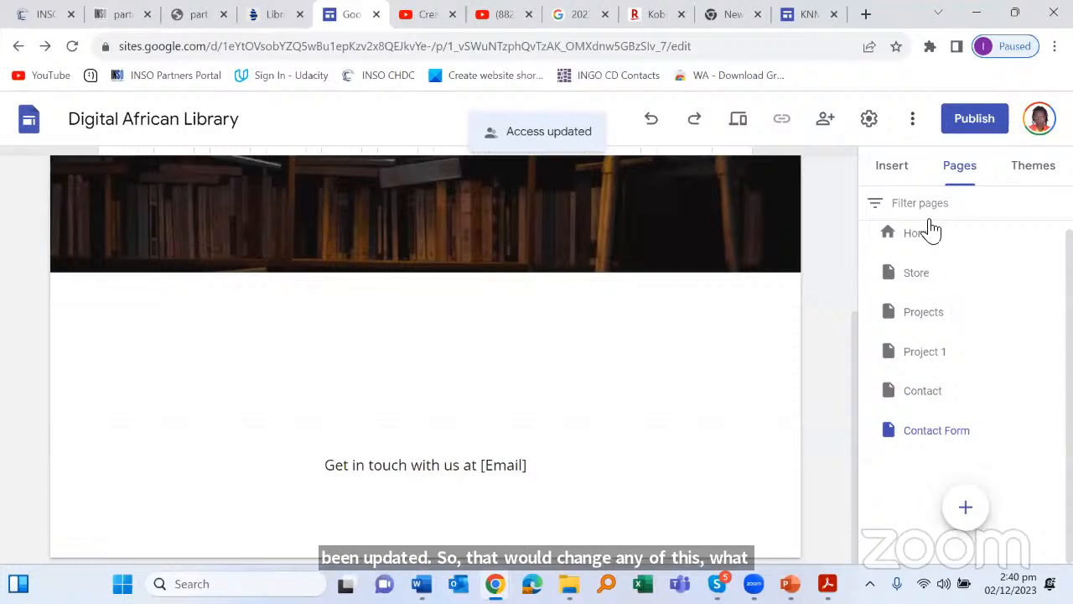
Step: Review Brand images, Analytics, Viewer tools and Custom domains in the site Settings
left_click(871, 121)
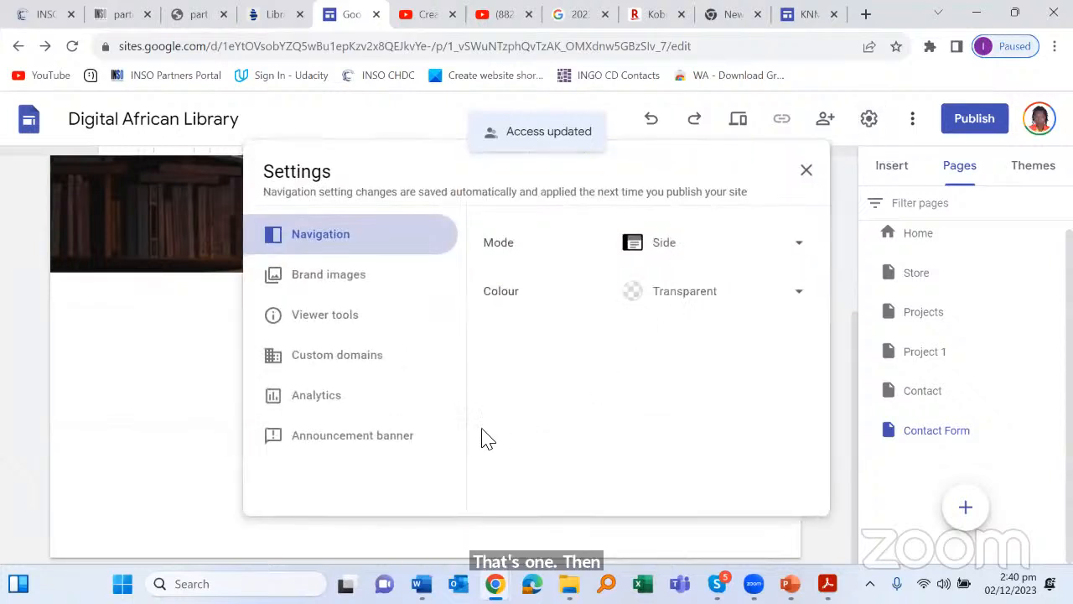
left_click(349, 287)
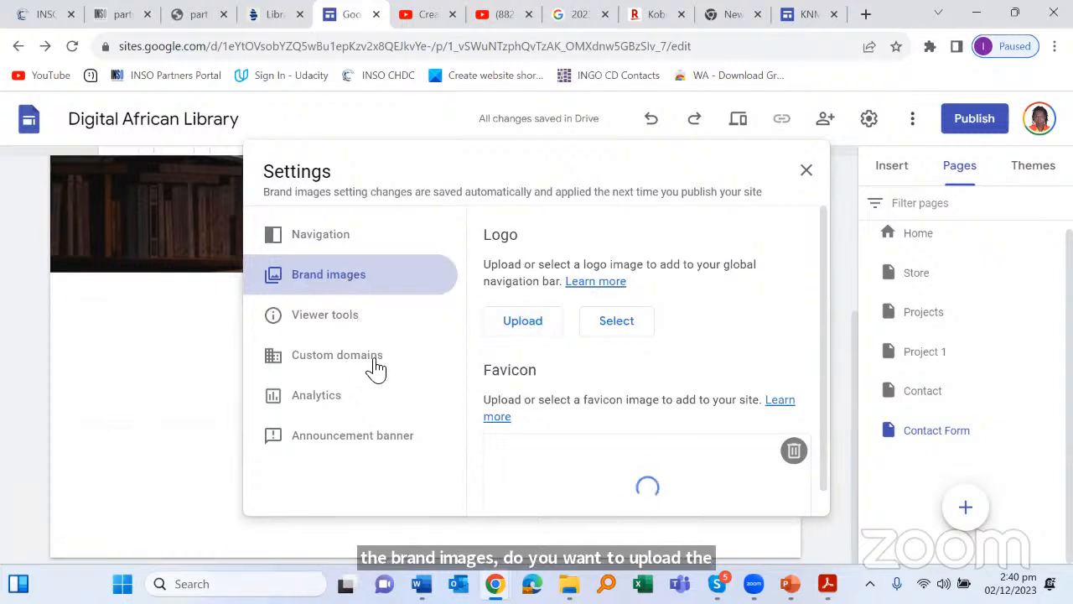
left_click(329, 402)
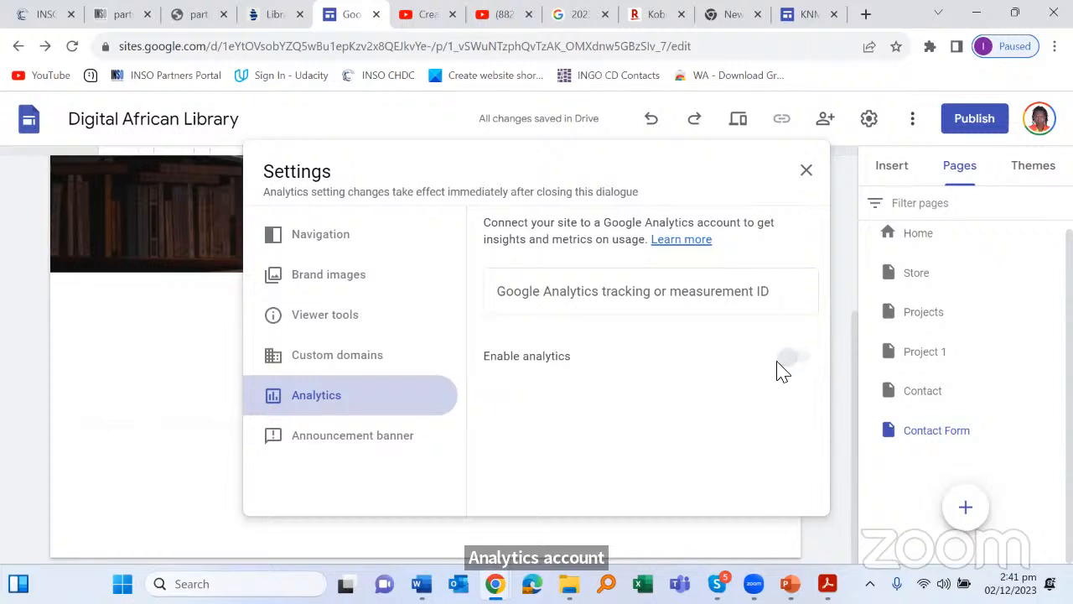
left_click(626, 295)
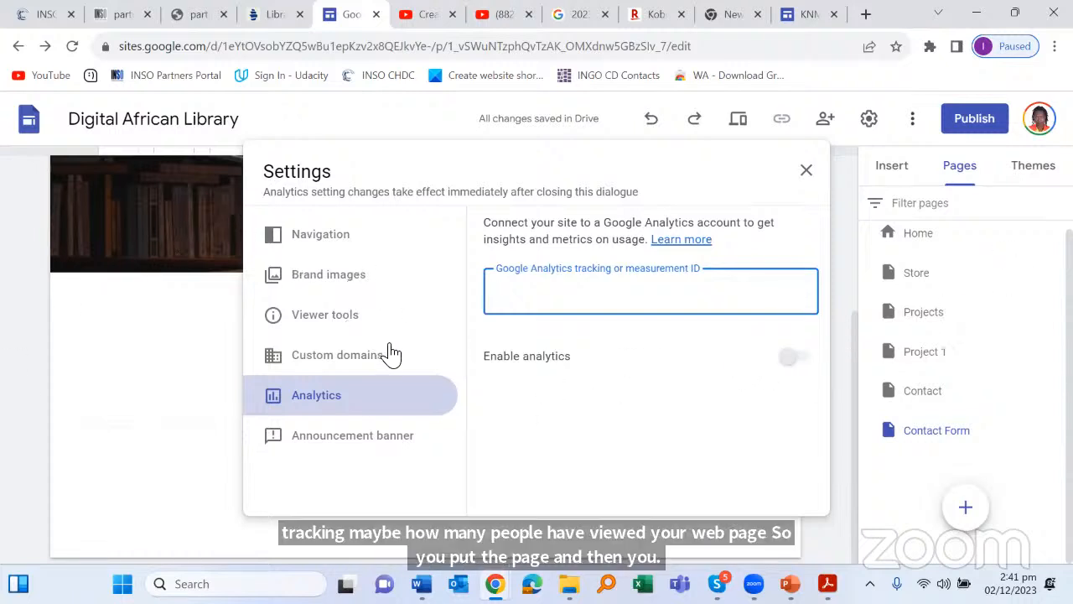
left_click(361, 318)
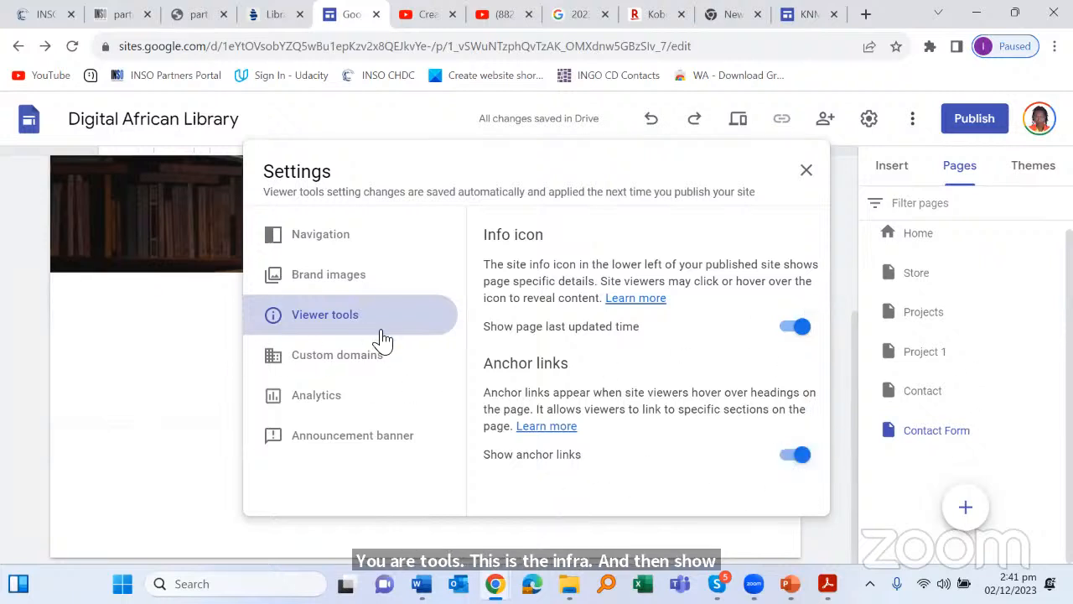
left_click(379, 358)
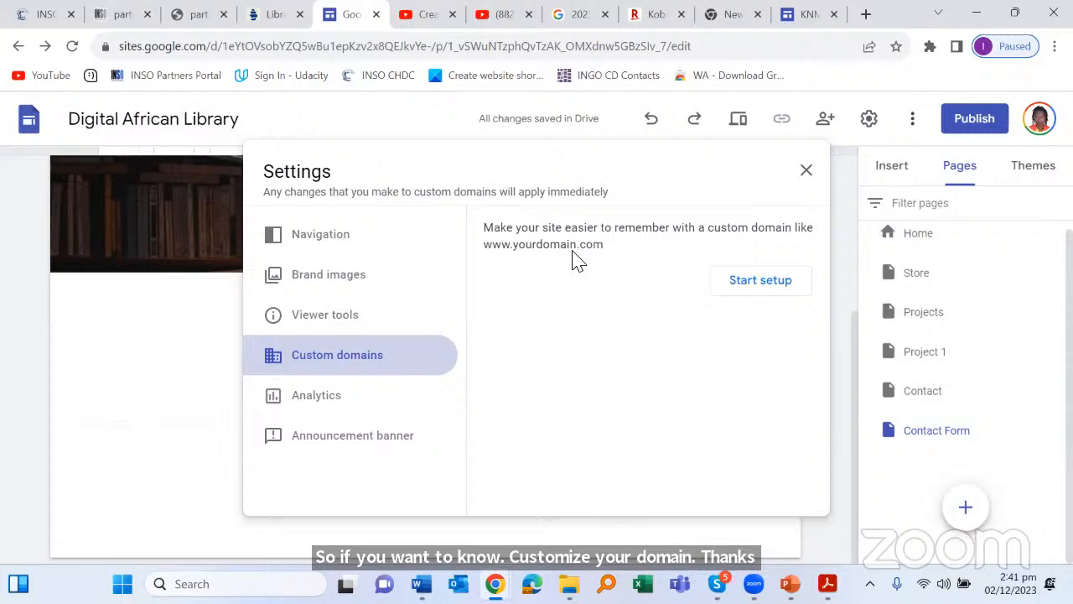
Step: Highlight part of the site's editing address, then reopen Settings at Custom domains
left_click_drag(705, 48, 90, 38)
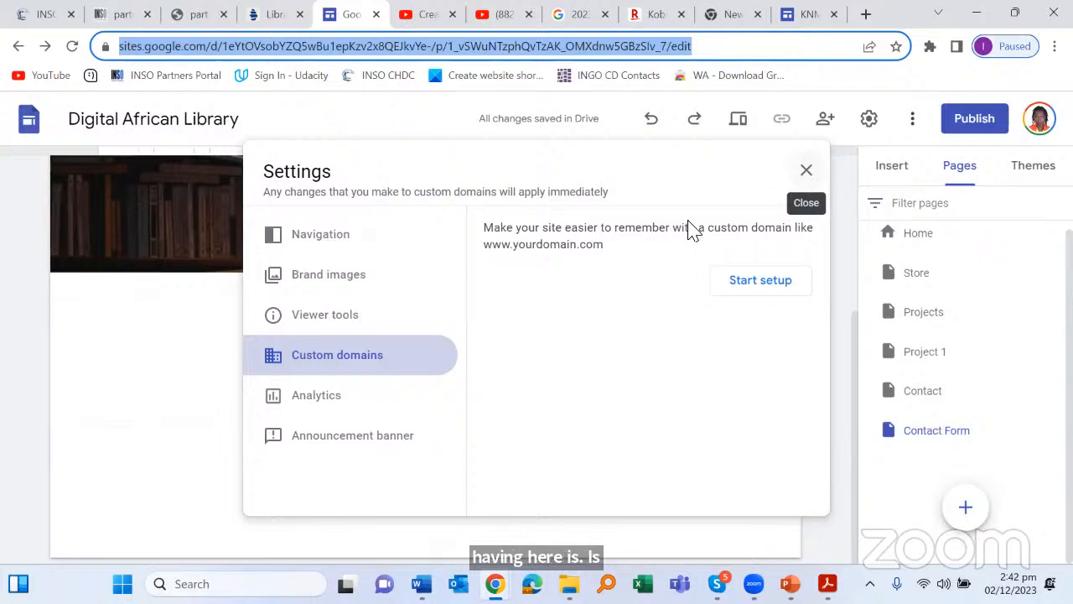
left_click(805, 175)
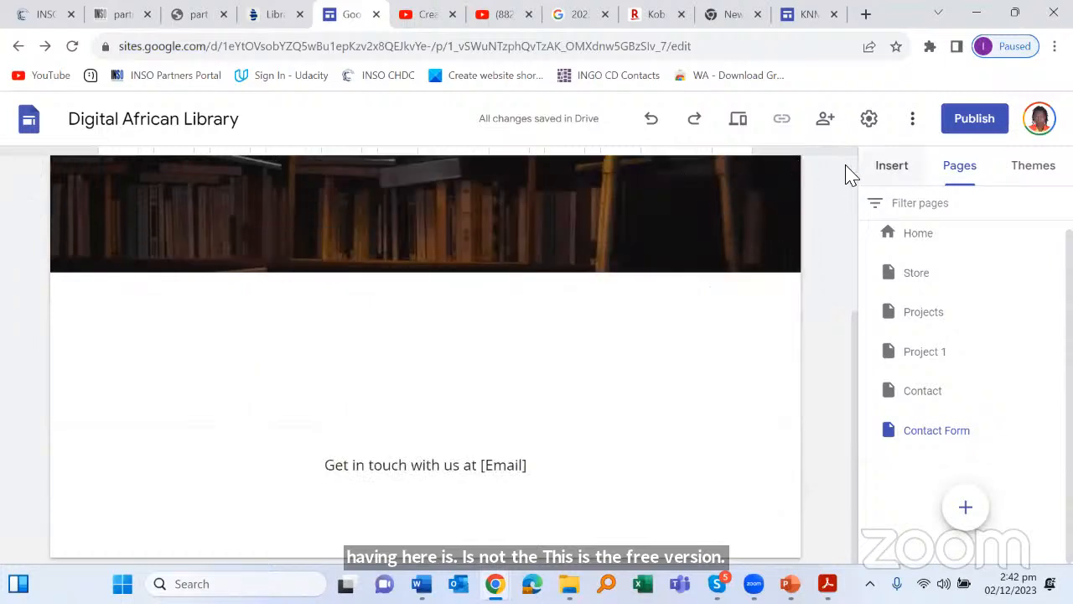
left_click(872, 119)
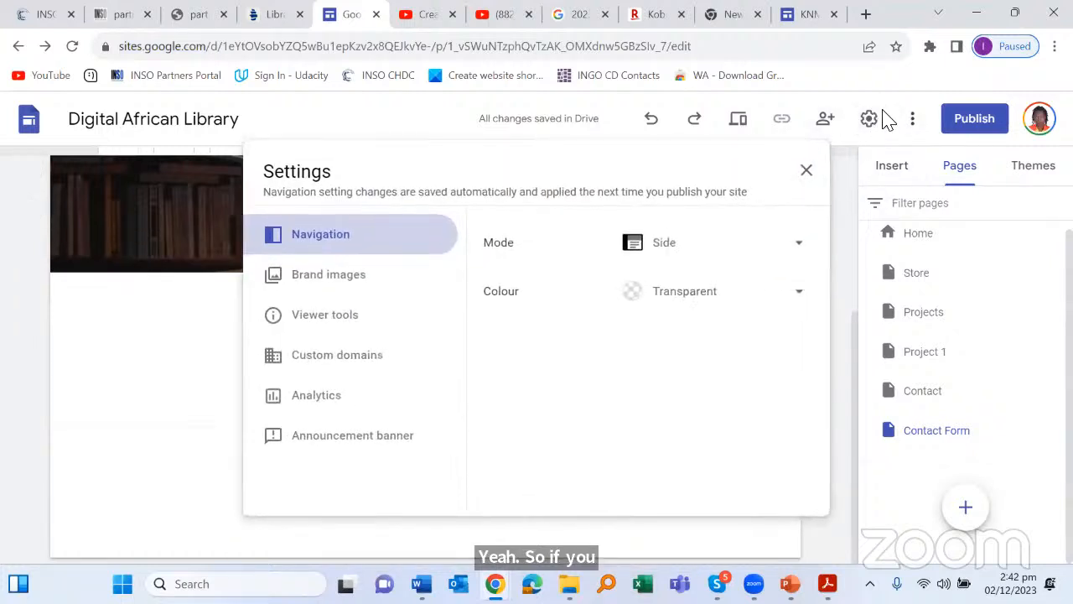
left_click(303, 354)
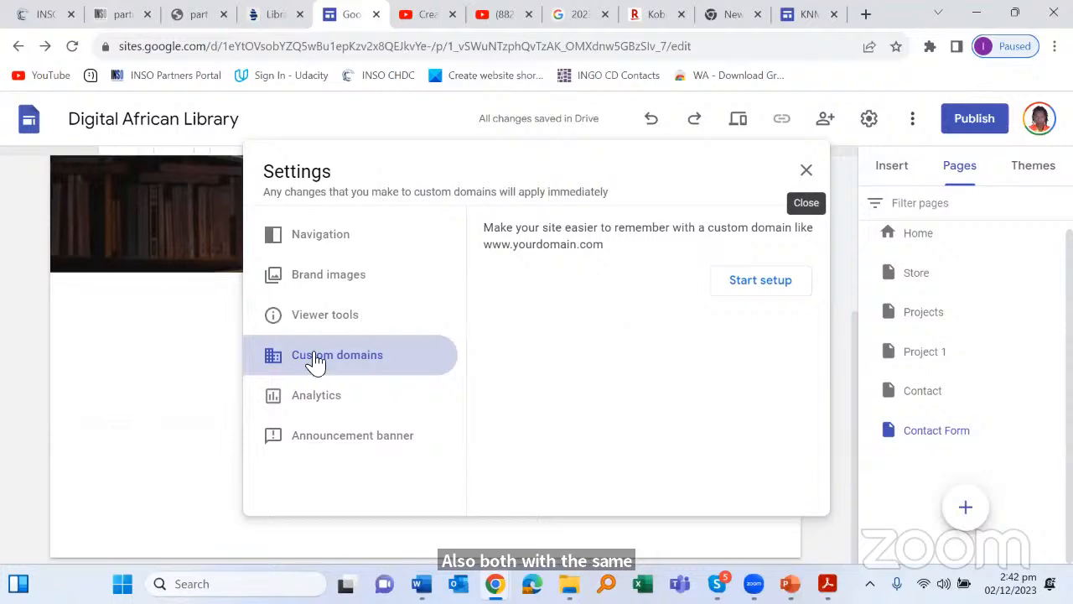
Step: Check Viewer tools, Analytics and Announcement banner options, then close Settings
left_click(329, 312)
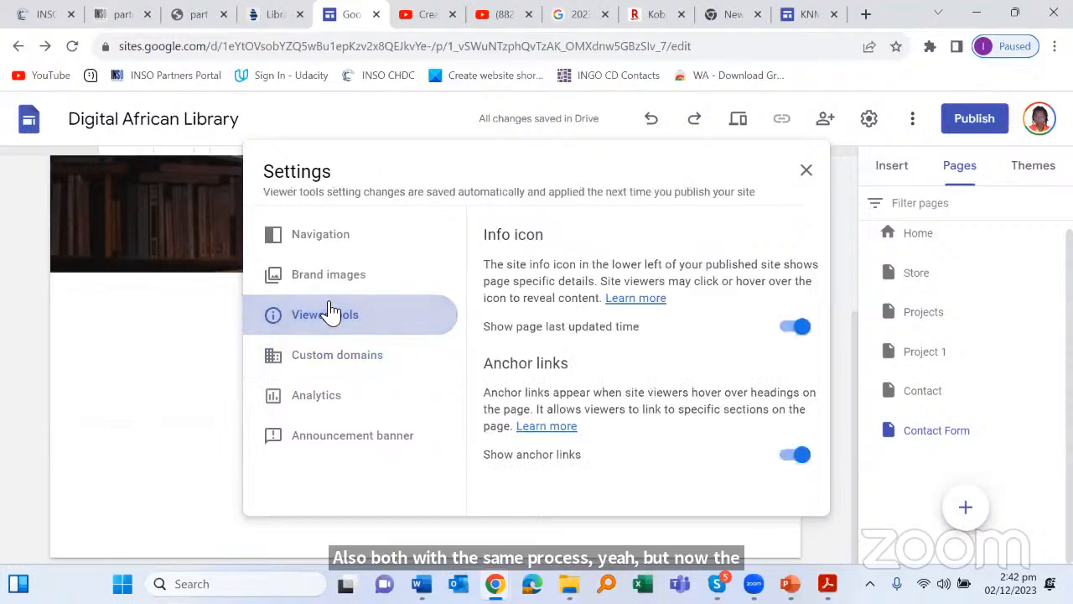
left_click(298, 399)
left_click(312, 444)
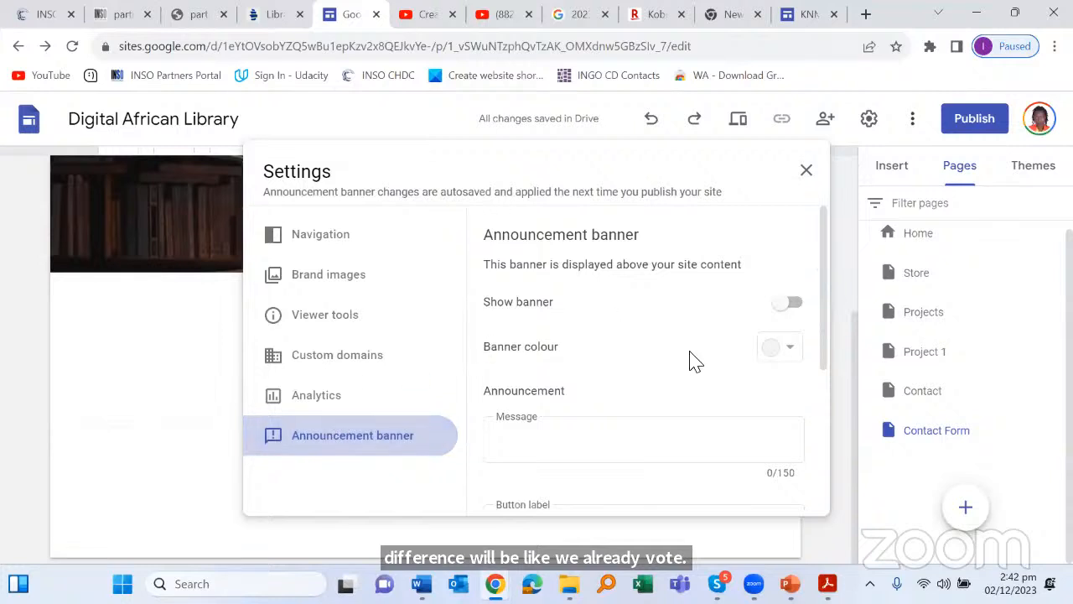
scroll(695, 357, "down", 2)
scroll(697, 358, "down", 5)
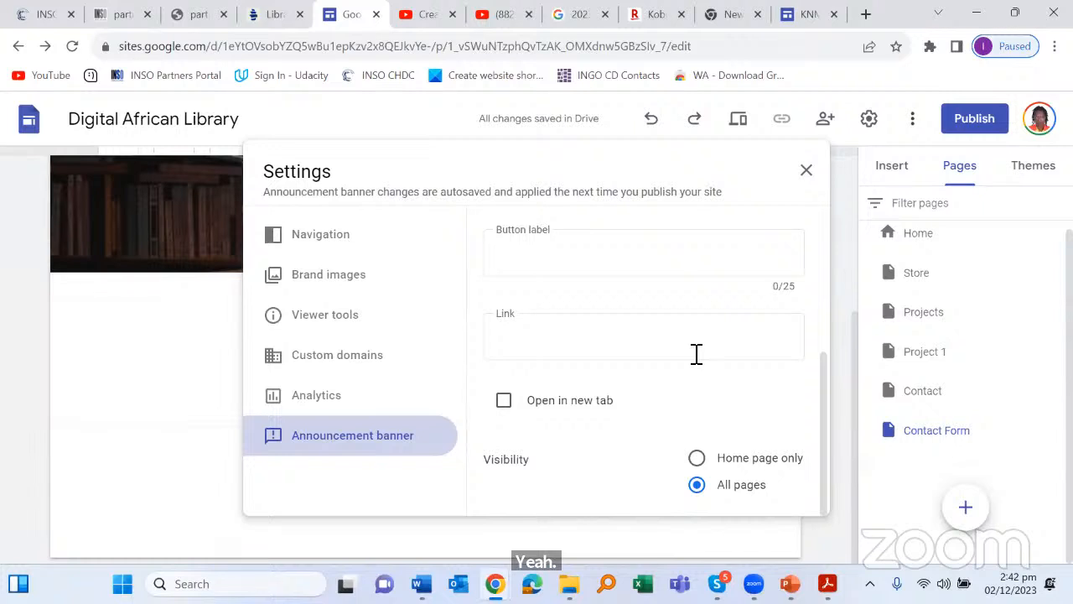
scroll(696, 355, "up", 4)
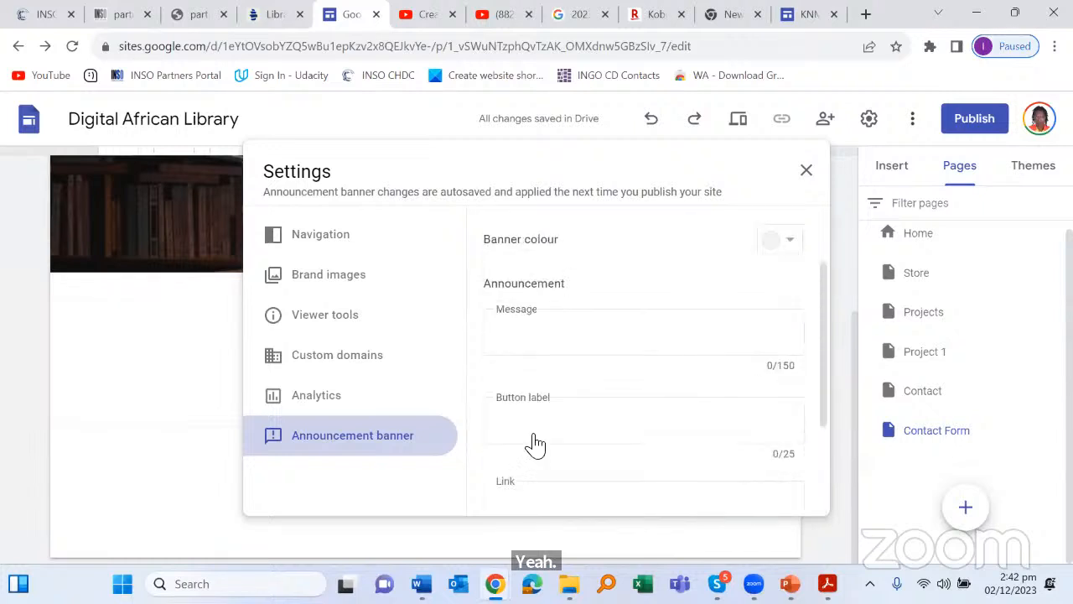
scroll(620, 377, "down", 4)
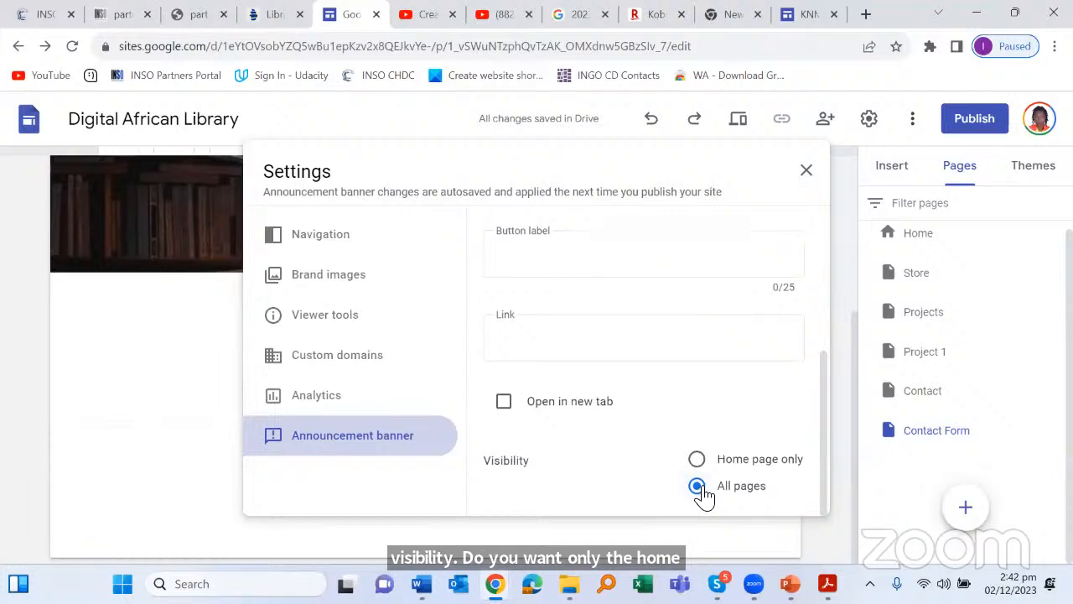
scroll(706, 492, "up", 3)
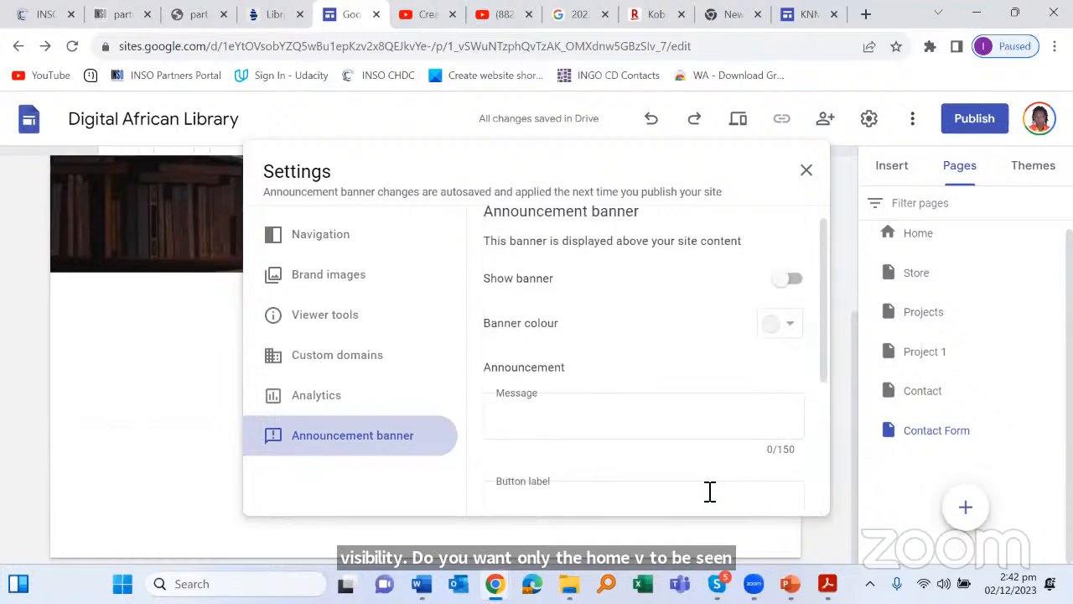
scroll(713, 482, "up", 1)
left_click(805, 174)
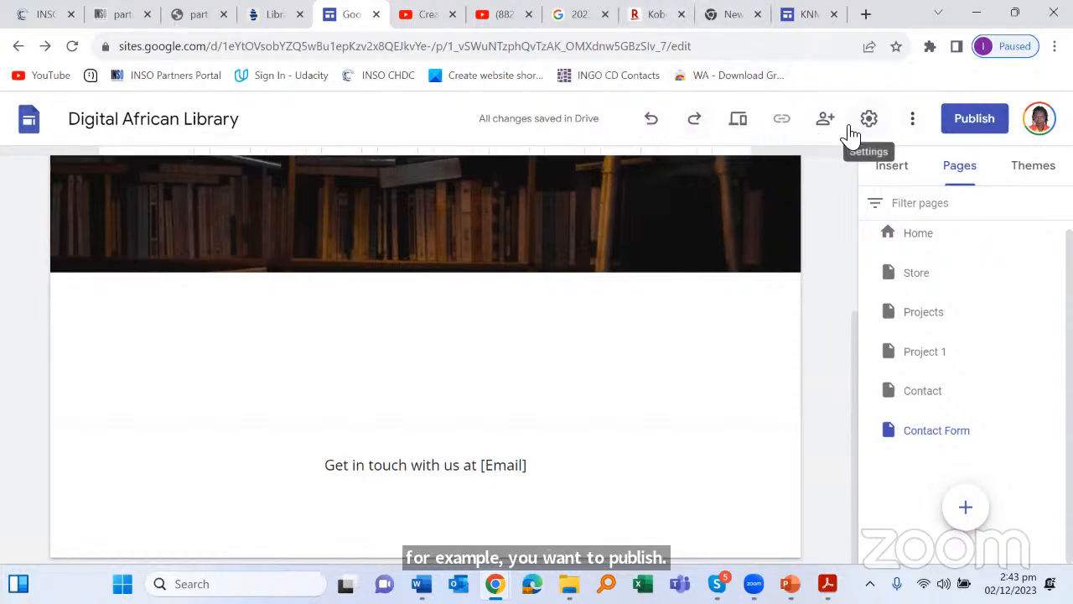
Step: Preview the site, scroll through its Home page, then go back to the editor
left_click(732, 126)
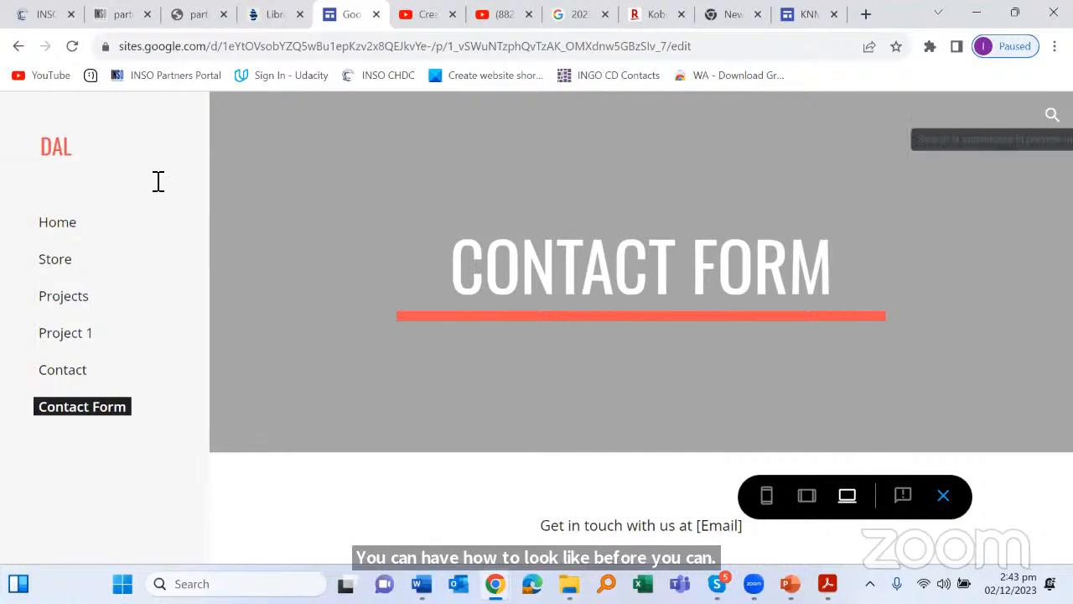
left_click(57, 228)
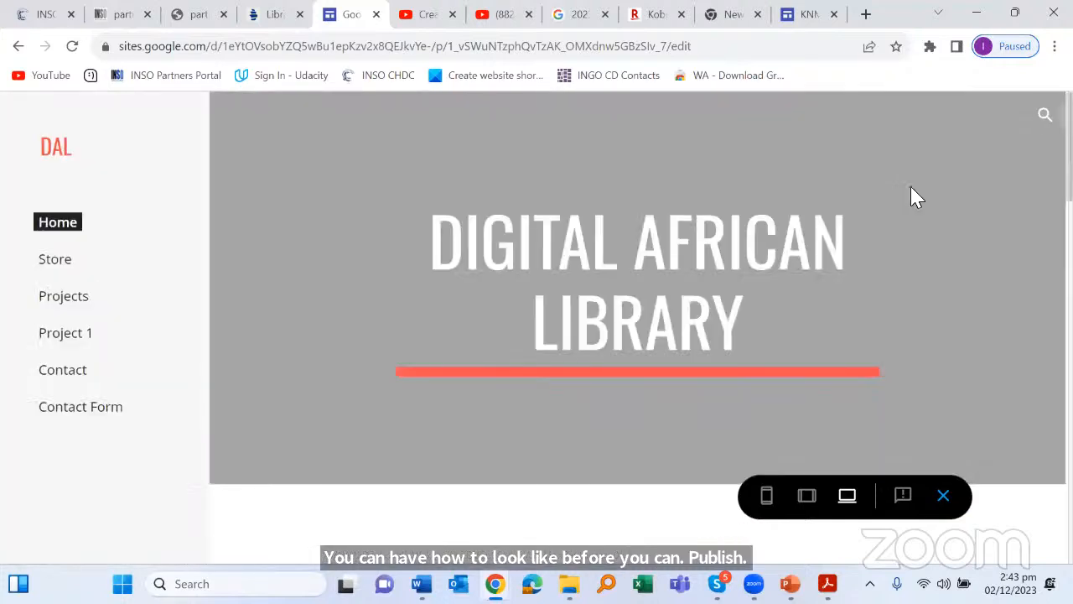
scroll(916, 176, "down", 3)
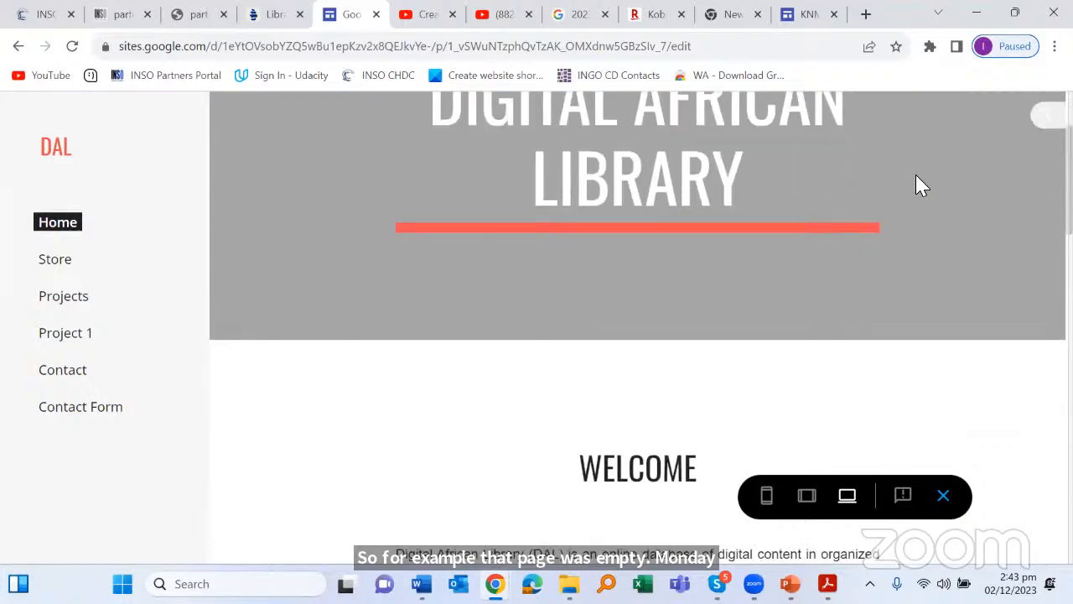
scroll(915, 184, "down", 5)
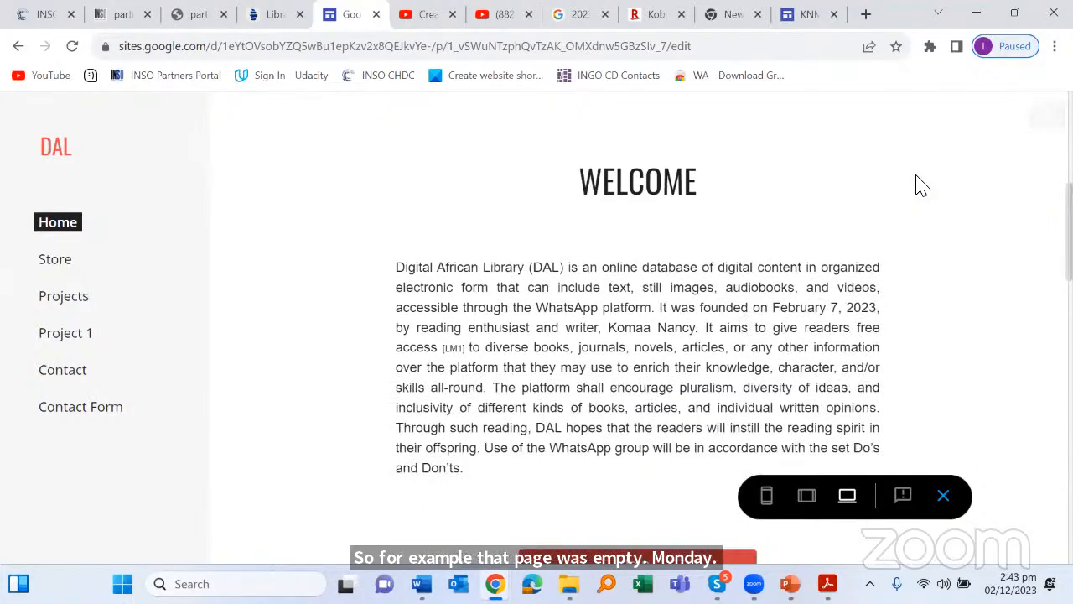
scroll(651, 235, "down", 8)
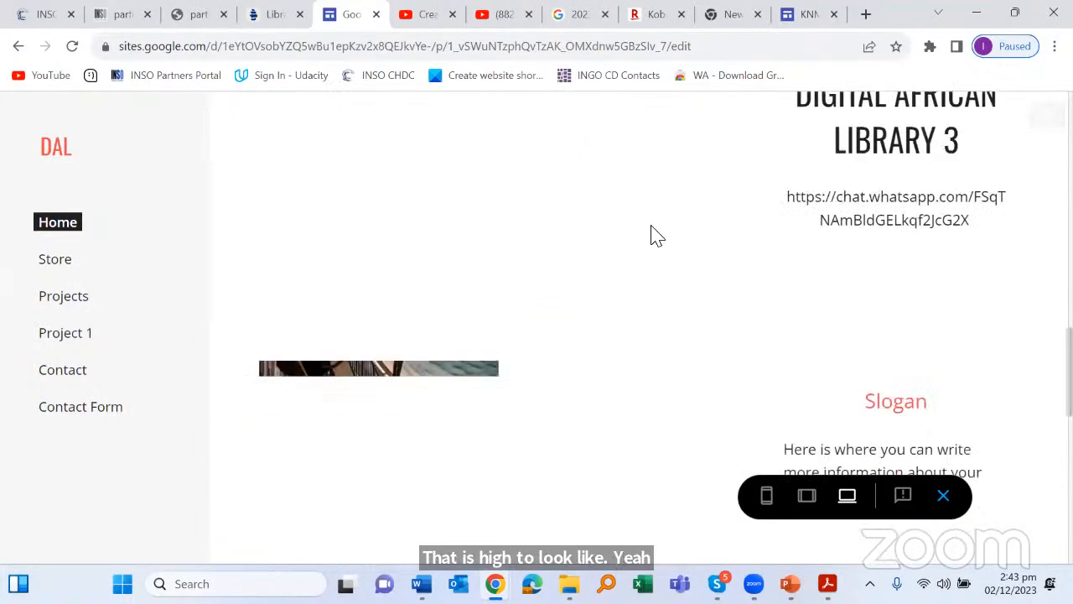
scroll(841, 125, "up", 10)
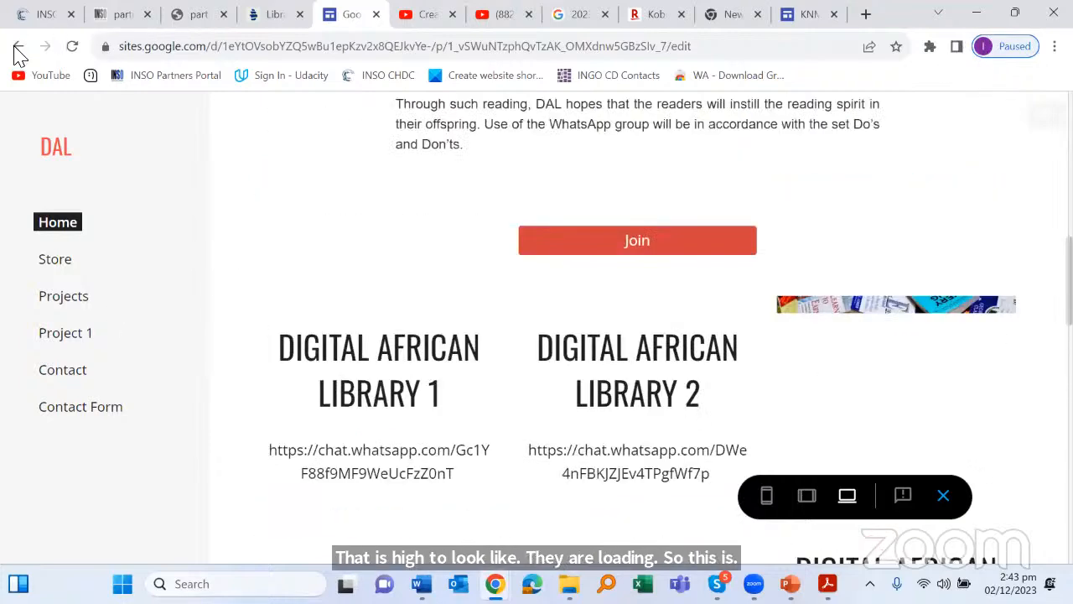
scroll(15, 46, "up", 9)
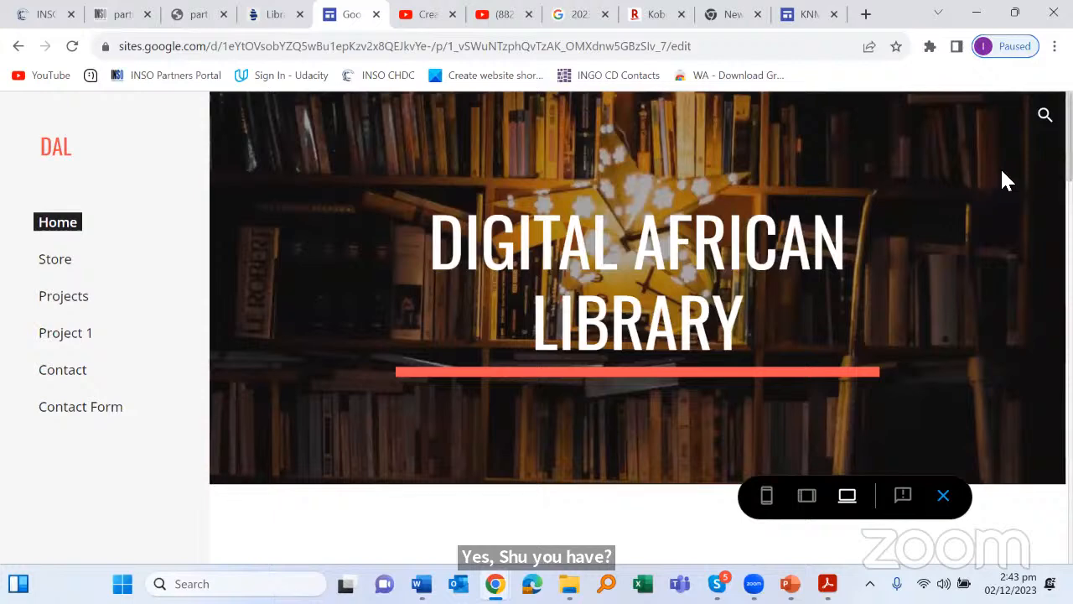
left_click(18, 46)
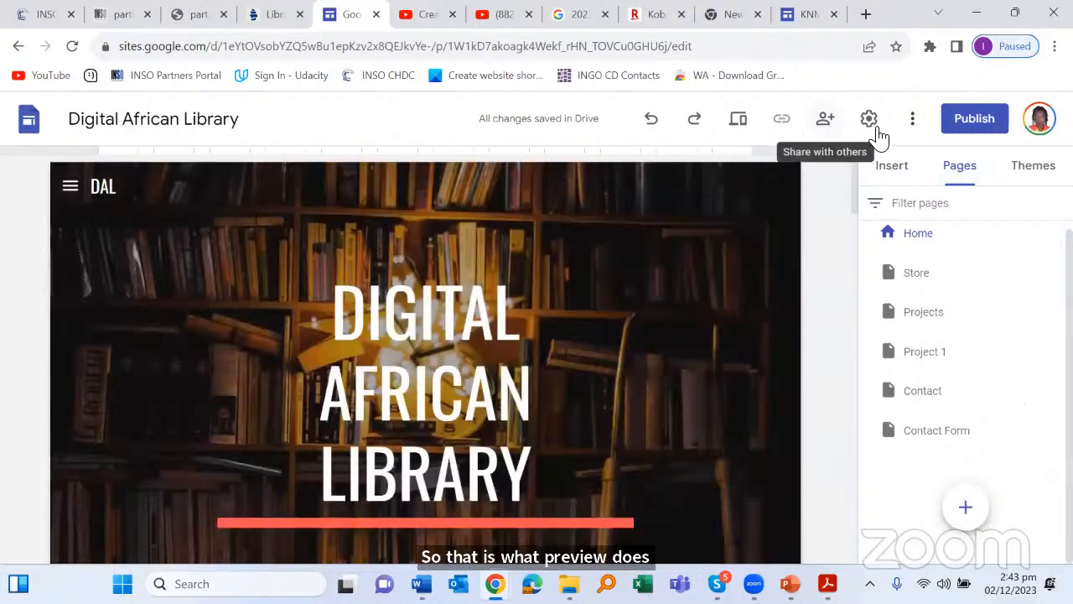
left_click(869, 127)
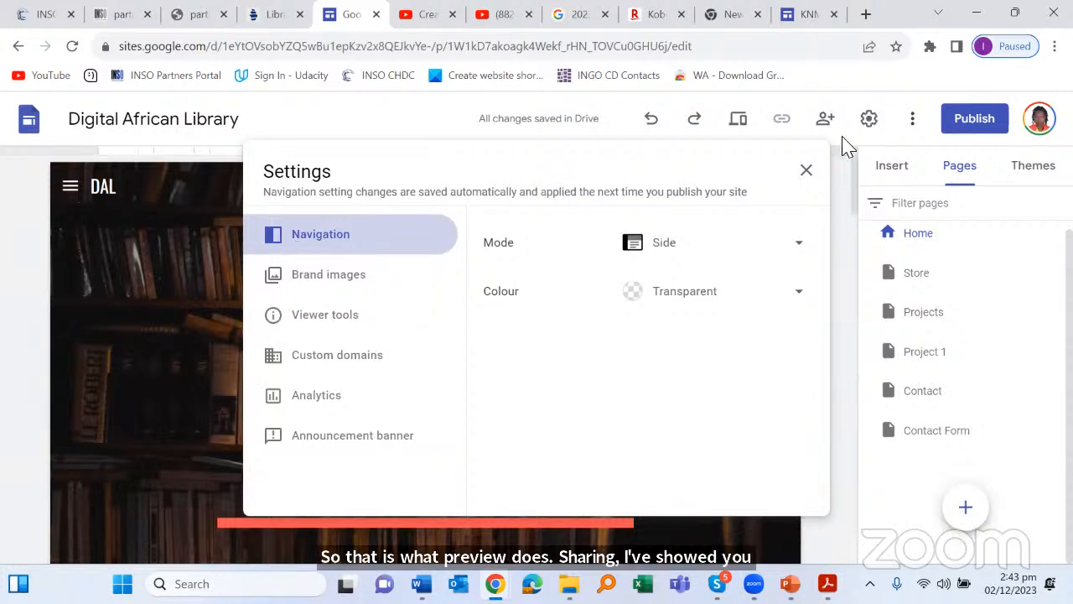
left_click(806, 170)
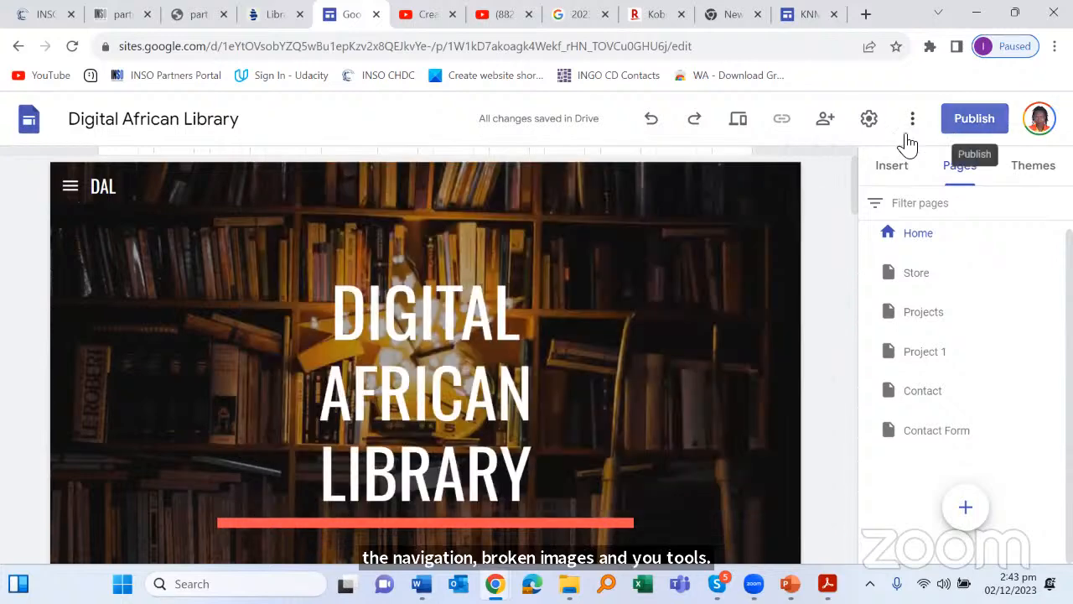
left_click(917, 118)
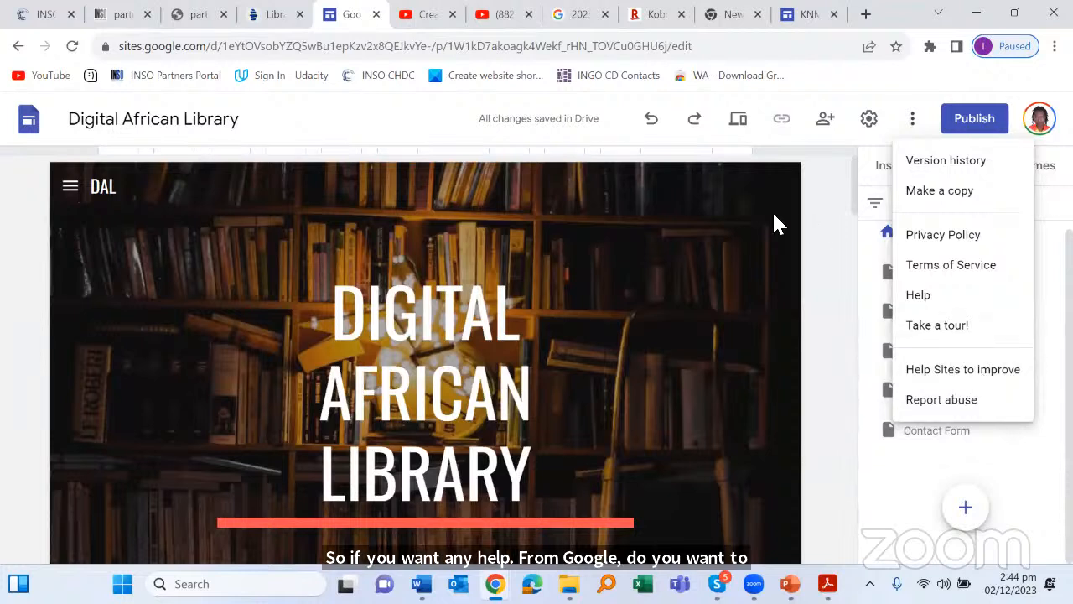
left_click(830, 193)
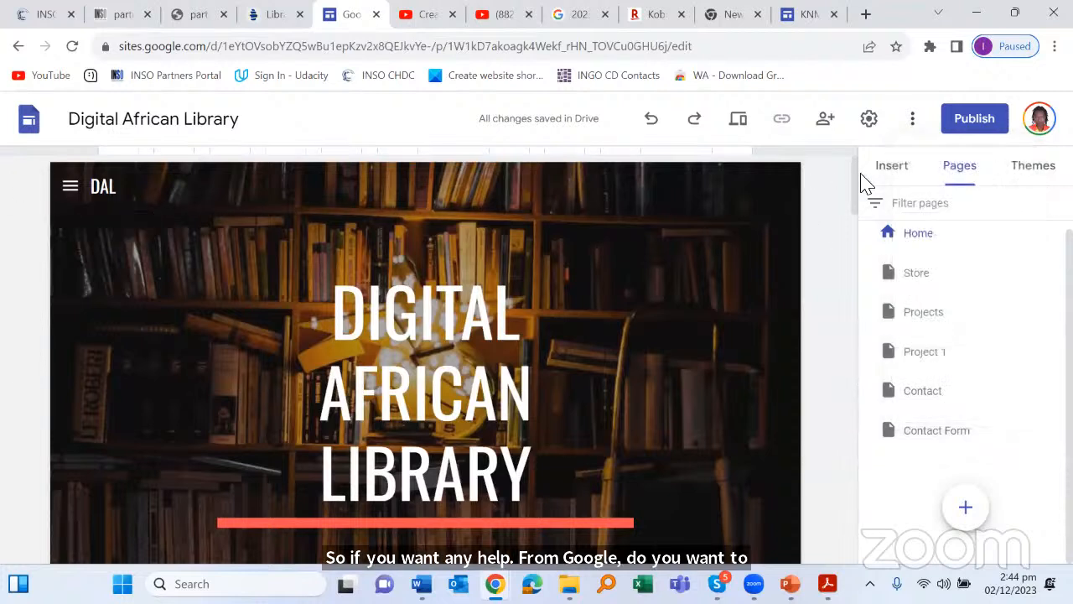
Step: Open Publish to the web, toggle search-engine listing off and on, and focus Web address
left_click(970, 122)
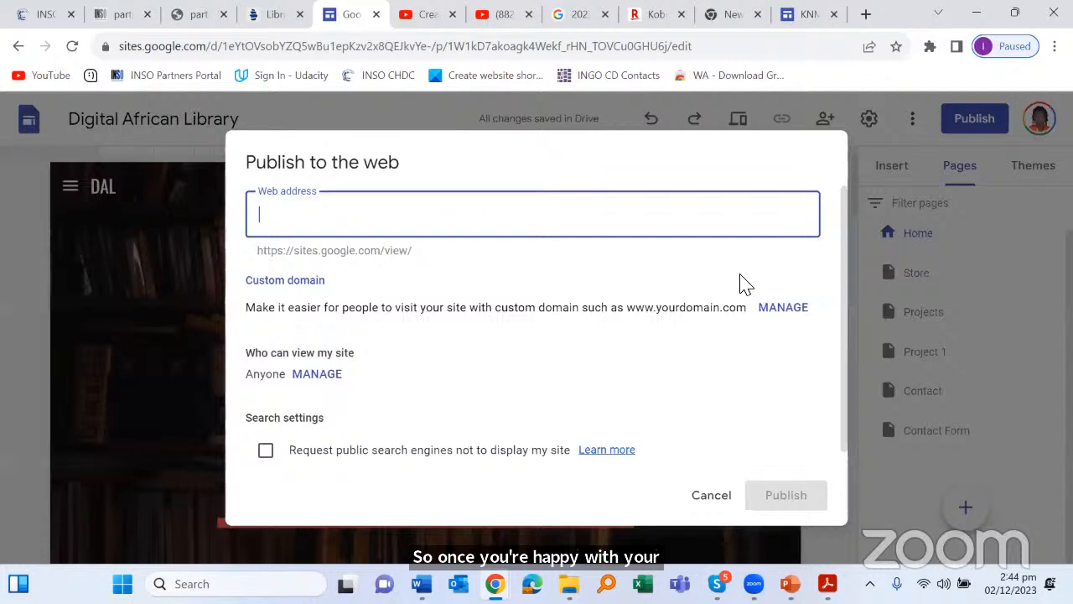
scroll(746, 278, "down", 1)
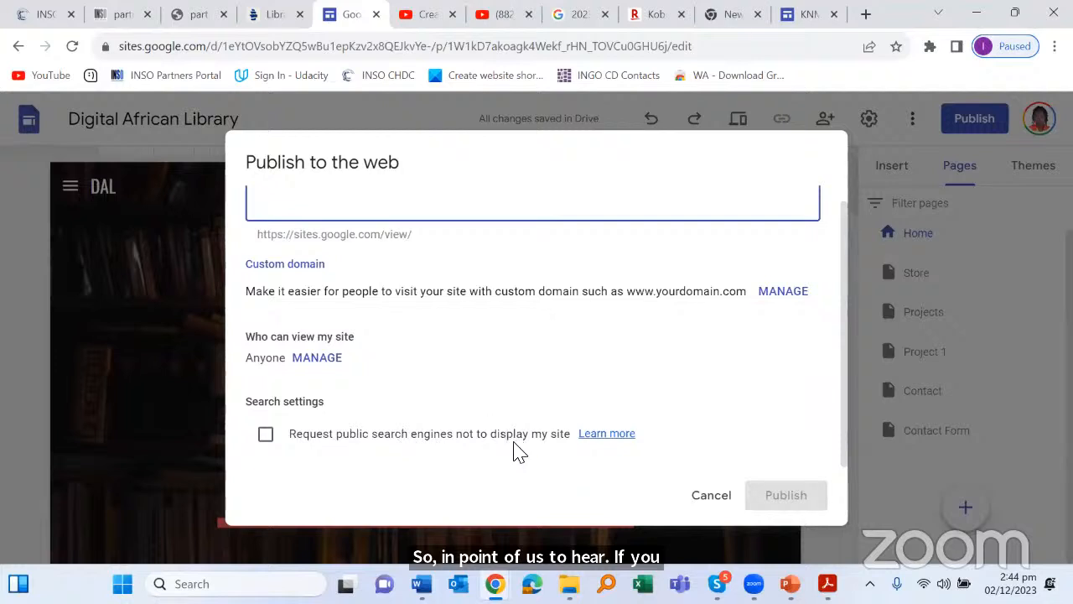
left_click(277, 441)
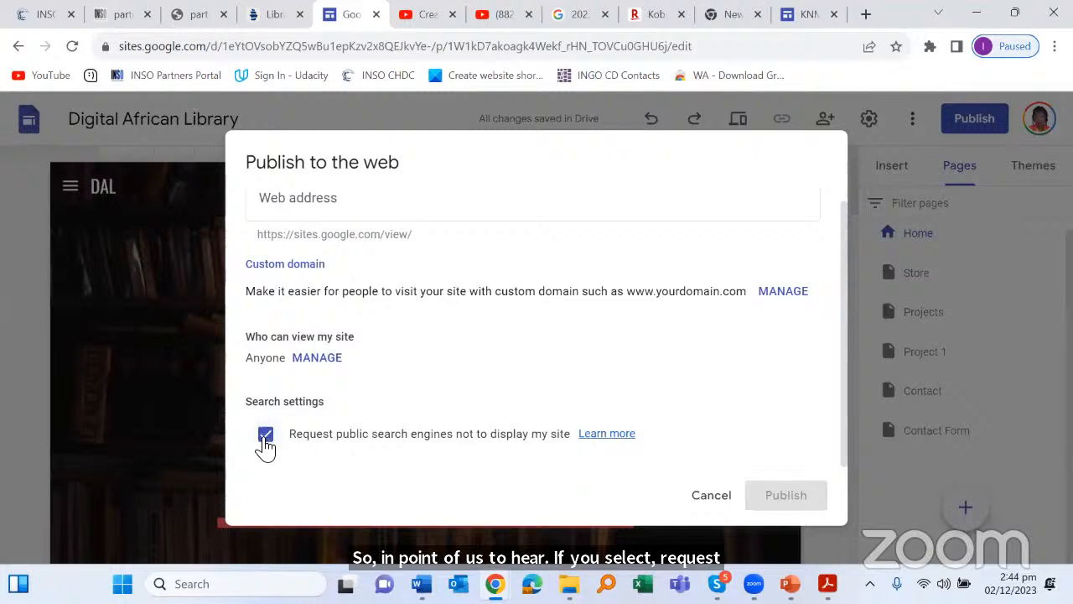
left_click(265, 443)
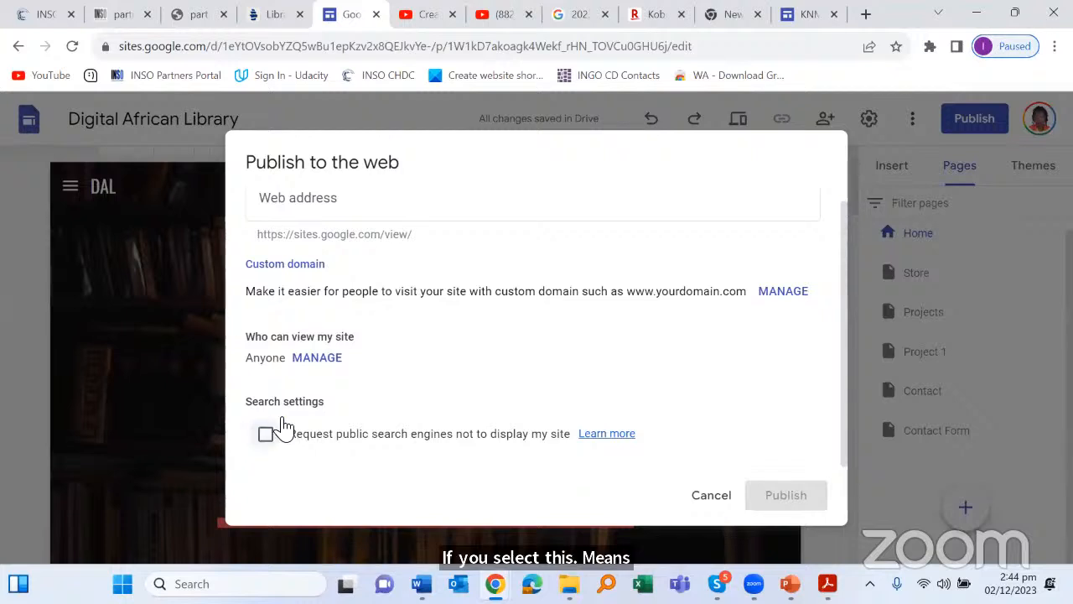
scroll(622, 268, "up", 1)
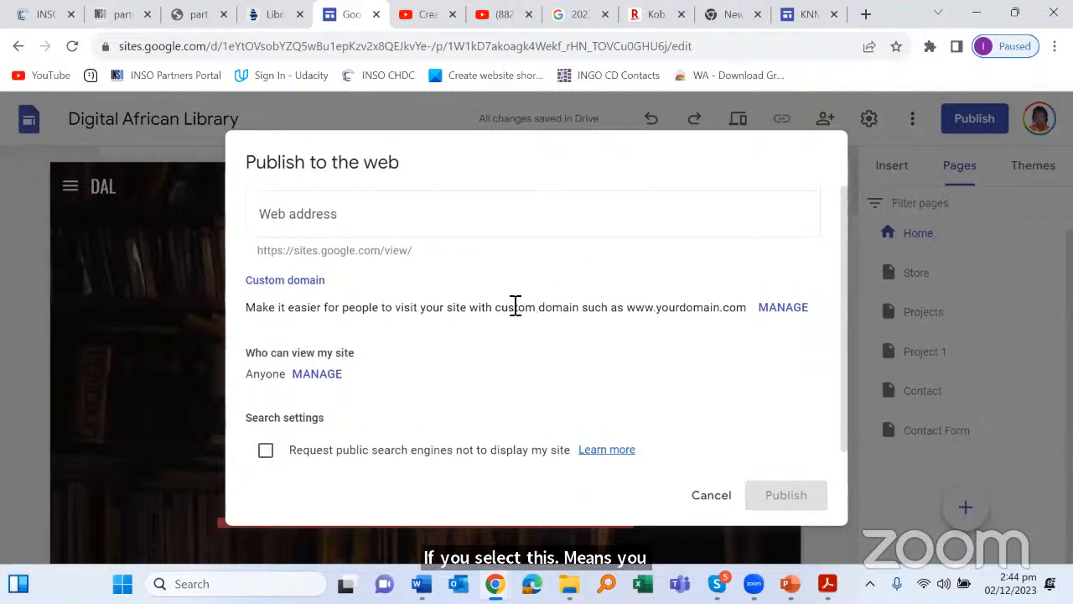
left_click(395, 217)
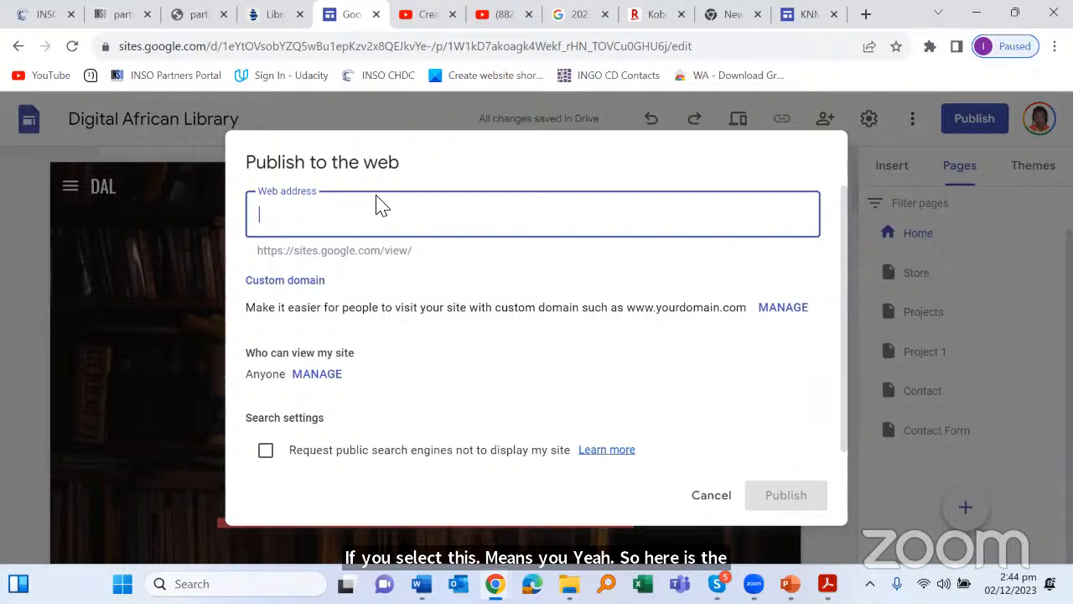
Step: Enter 'digitalafricanlibrary' as the web address, review the URL, then cancel without publishing
type("d")
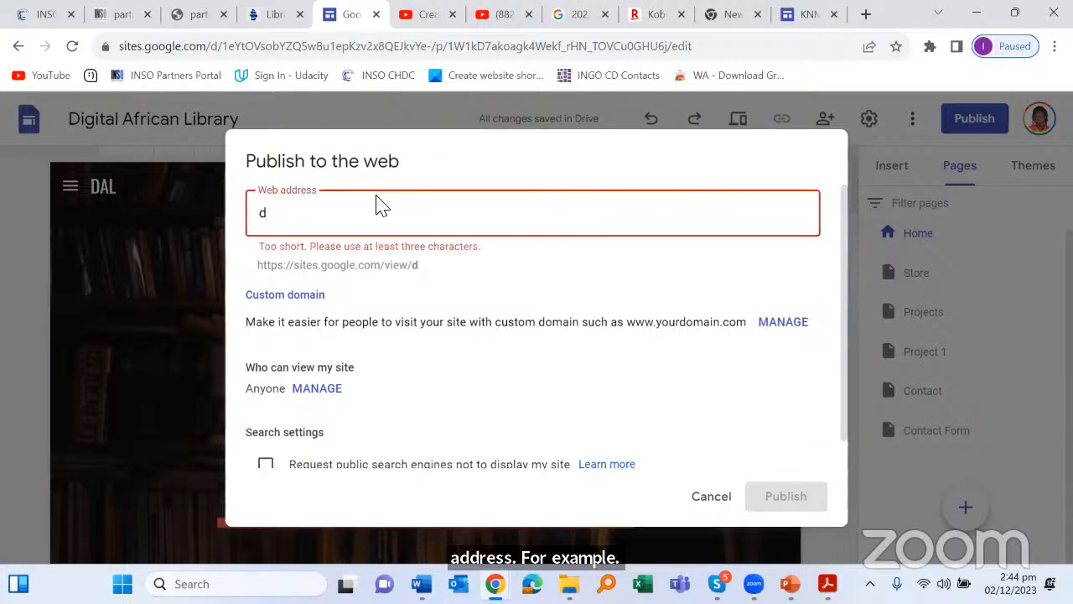
type("igi")
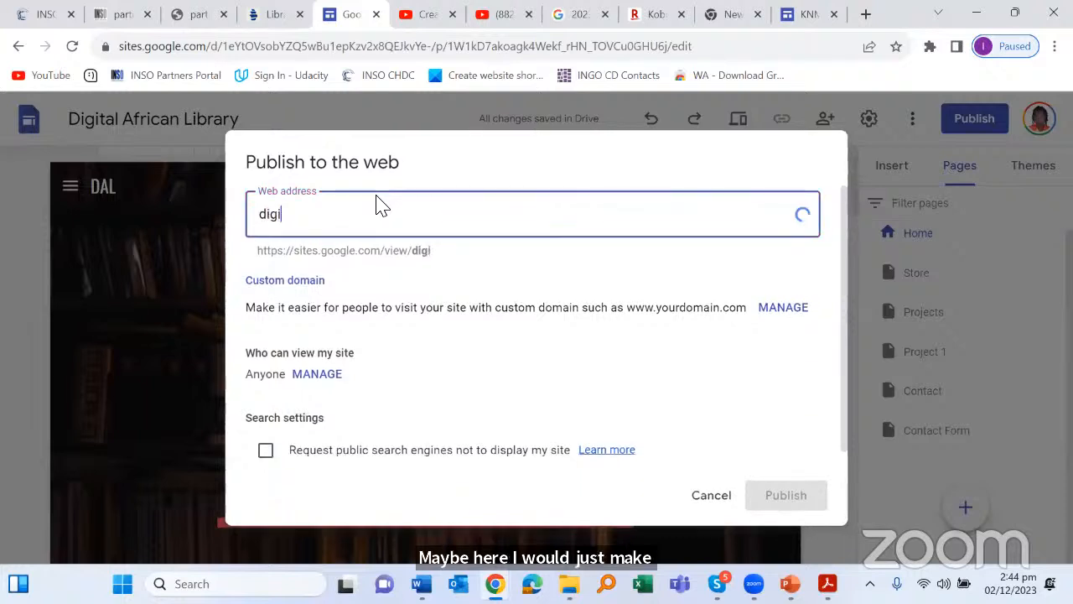
type("tal")
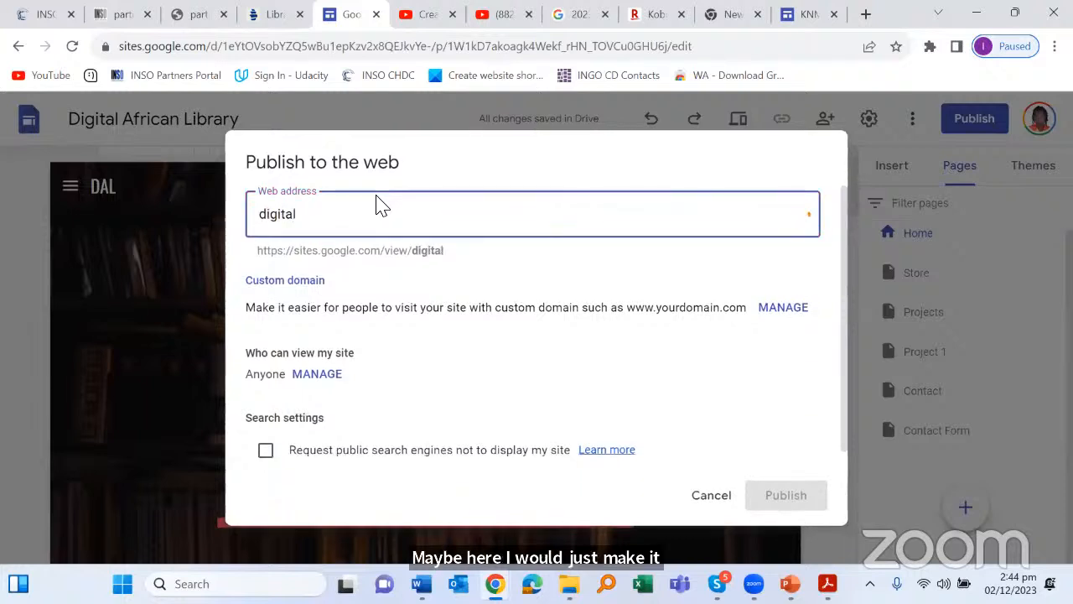
type("afr")
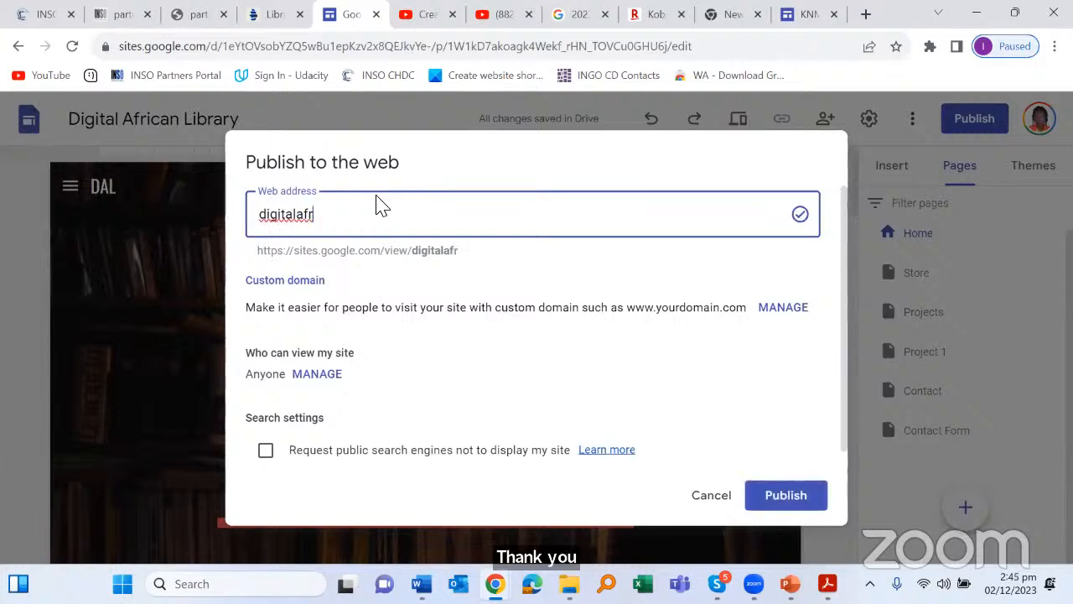
type("ican")
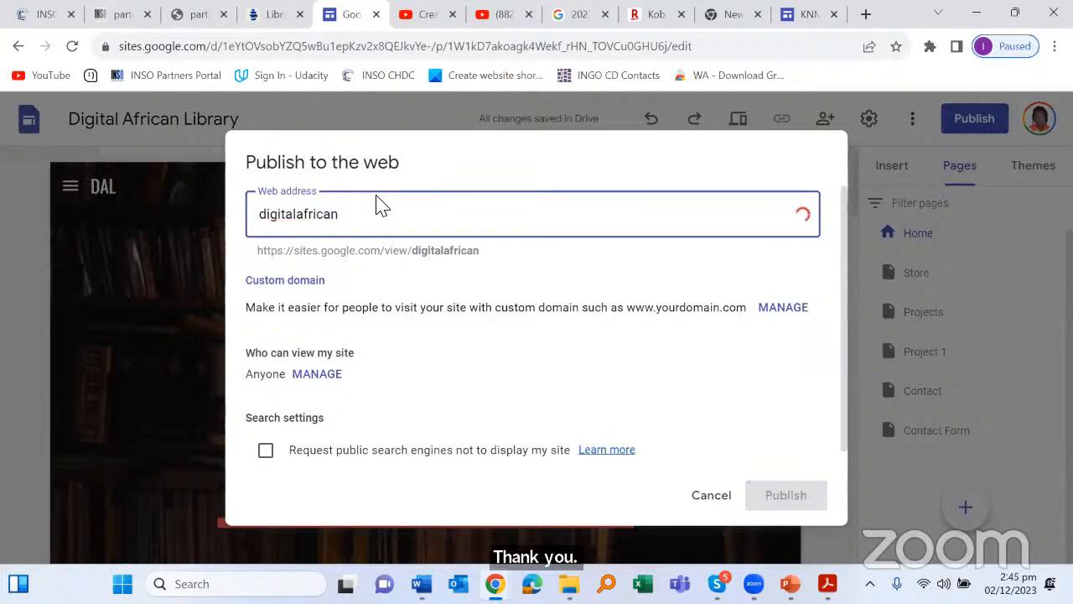
type("library")
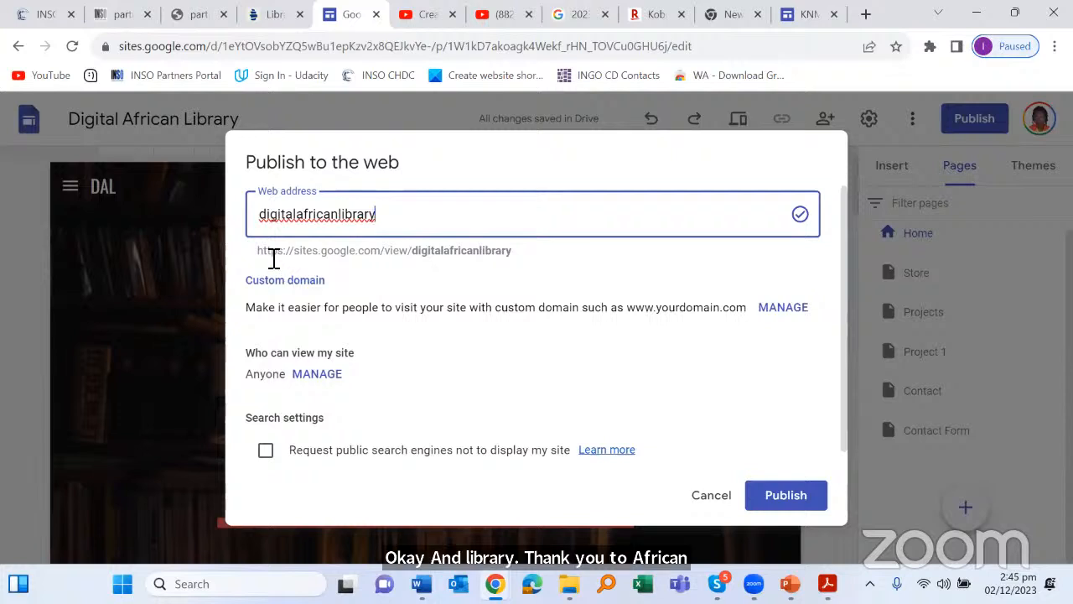
left_click_drag(259, 252, 358, 259)
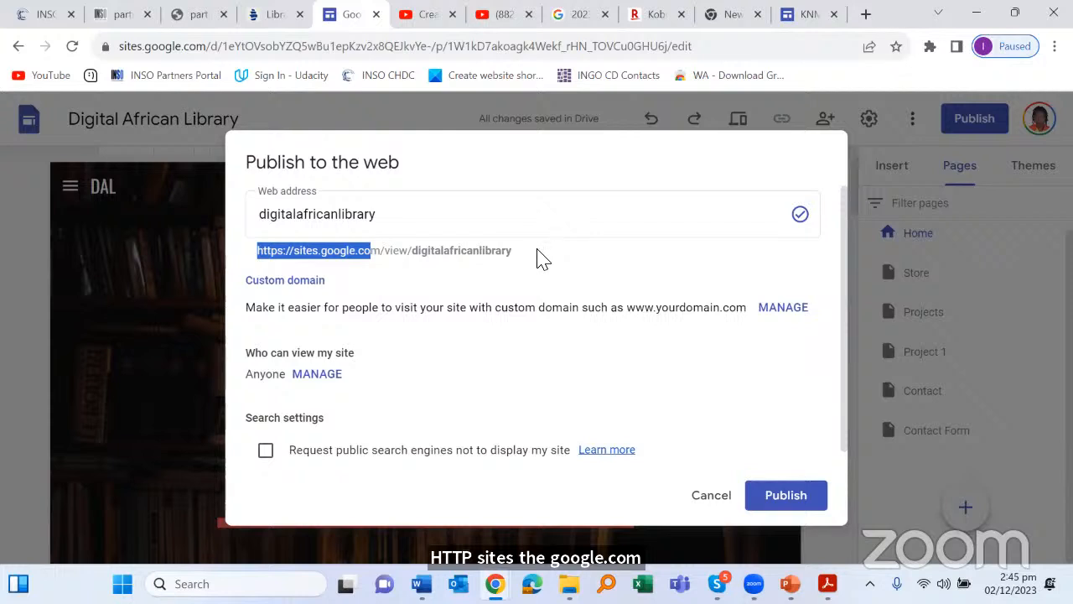
scroll(553, 318, "down", 1)
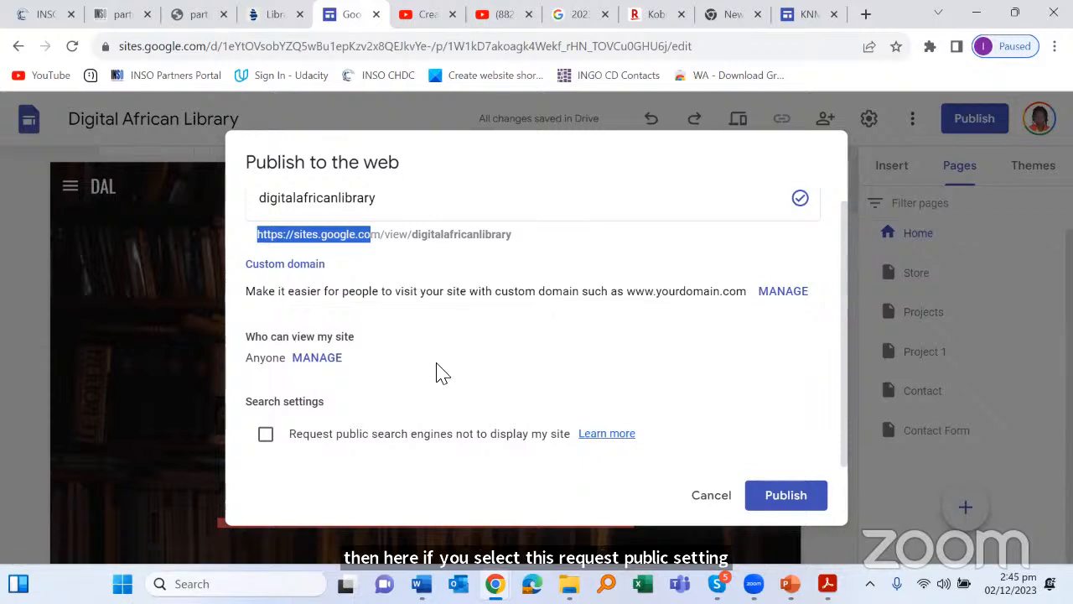
scroll(537, 360, "up", 1)
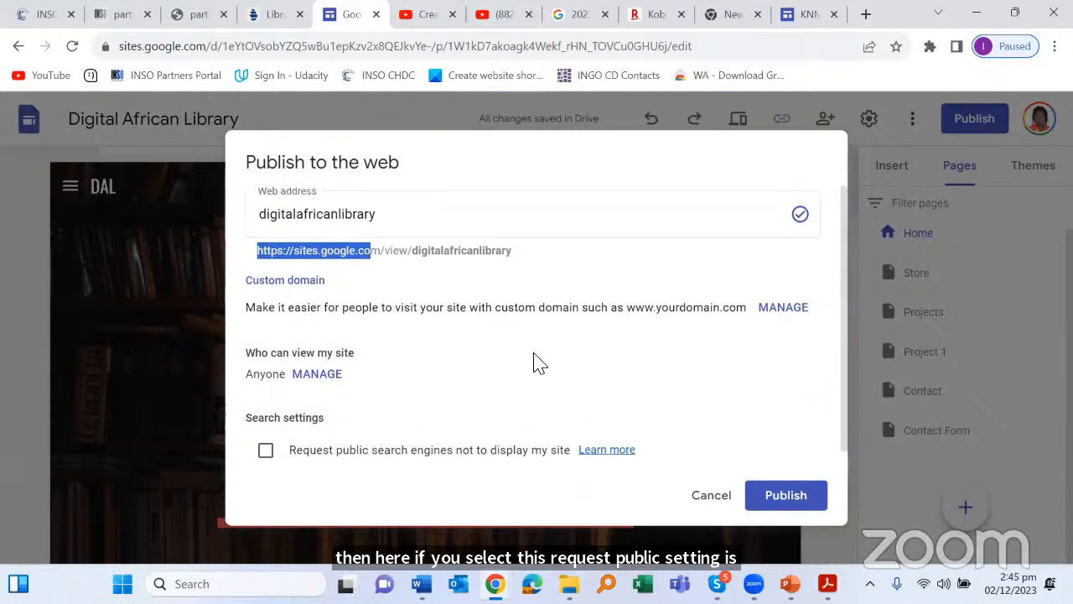
scroll(557, 335, "down", 1)
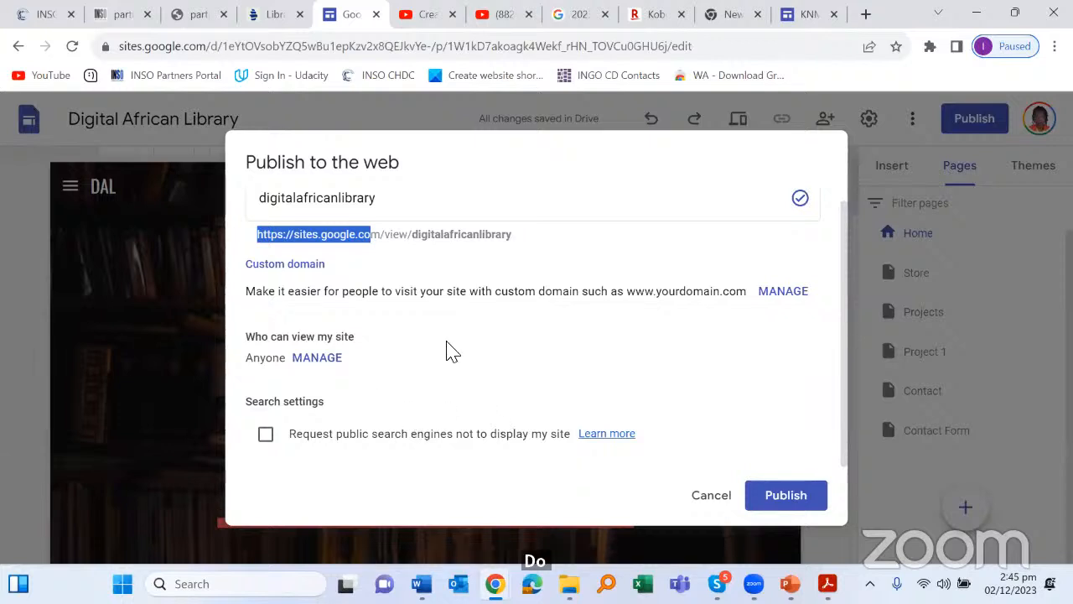
scroll(548, 297, "up", 1)
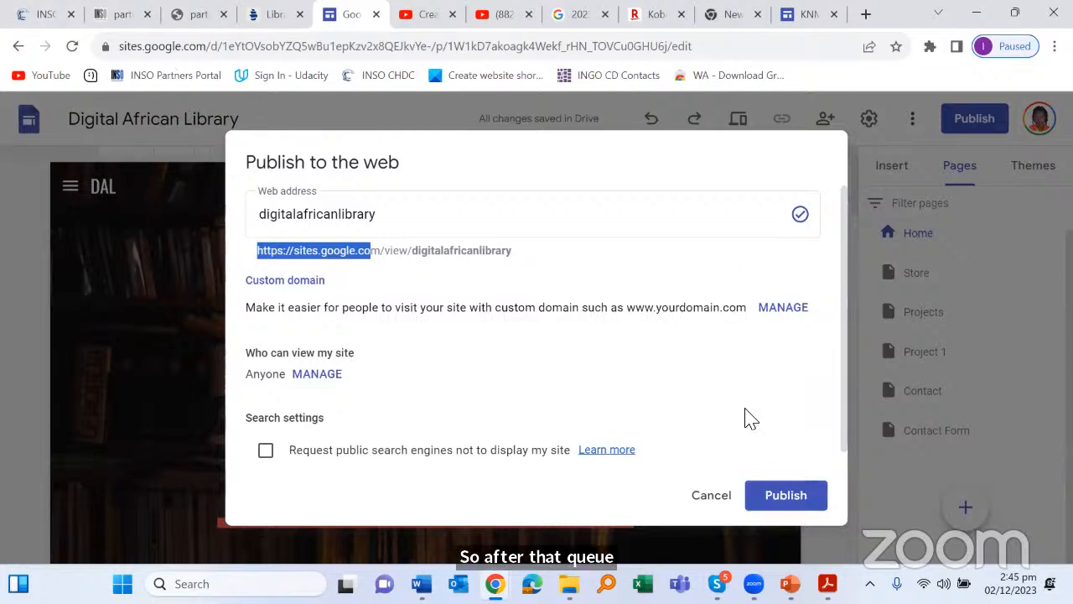
left_click(713, 496)
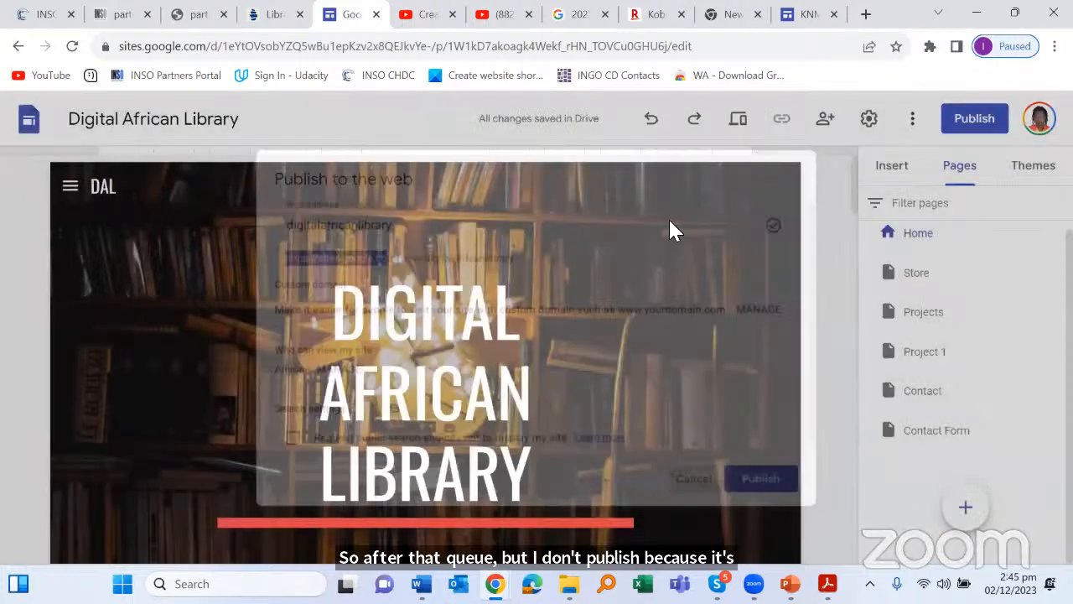
Step: Scroll through the Digital African Library Home page and check the Insert and Pages panels
scroll(709, 334, "down", 2)
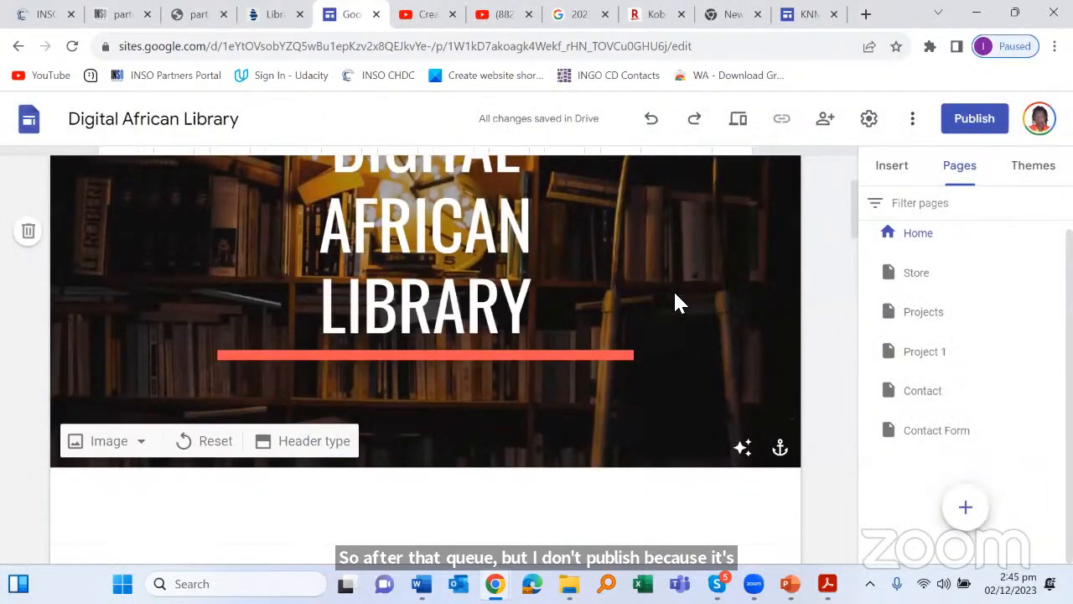
scroll(673, 289, "down", 8)
scroll(684, 285, "down", 6)
scroll(786, 271, "up", 3)
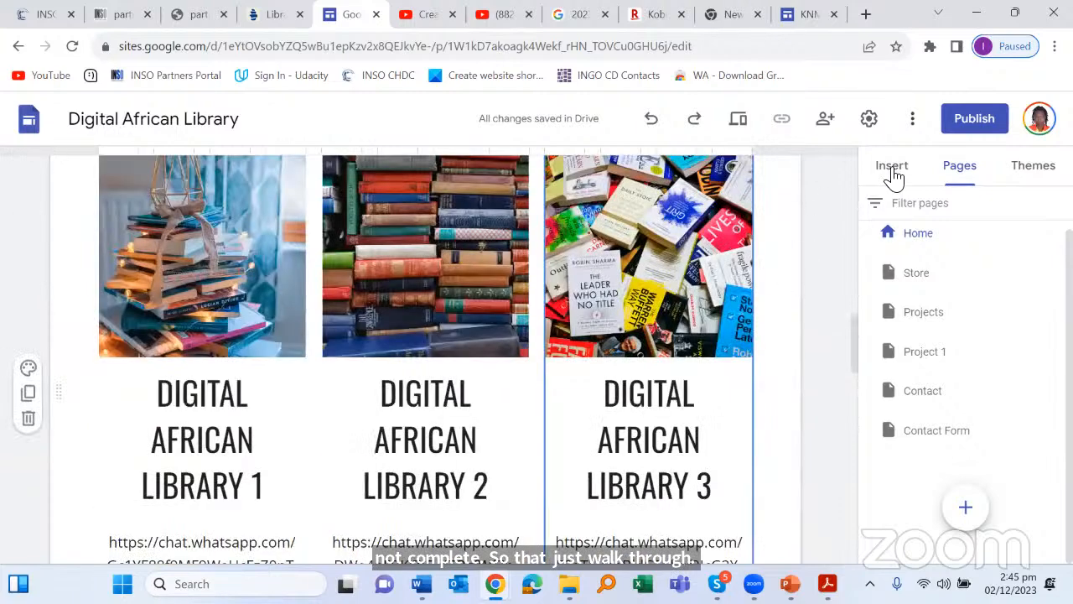
left_click(892, 167)
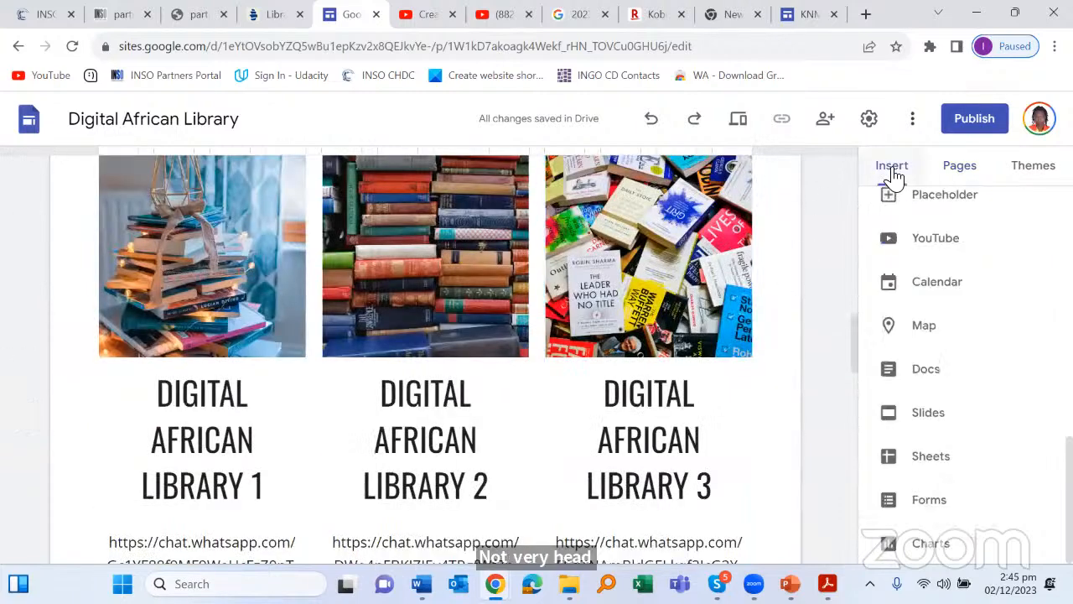
left_click(959, 170)
Step: Bring up the Themes panel and scroll through the available site themes
left_click(1033, 165)
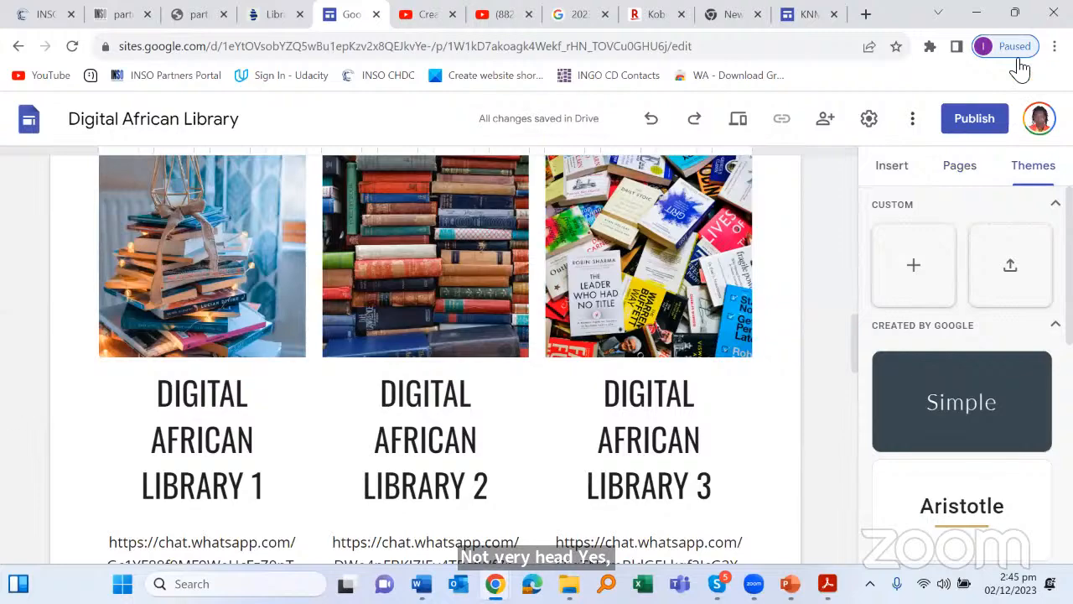
scroll(336, 276, "down", 3)
scroll(344, 252, "down", 3)
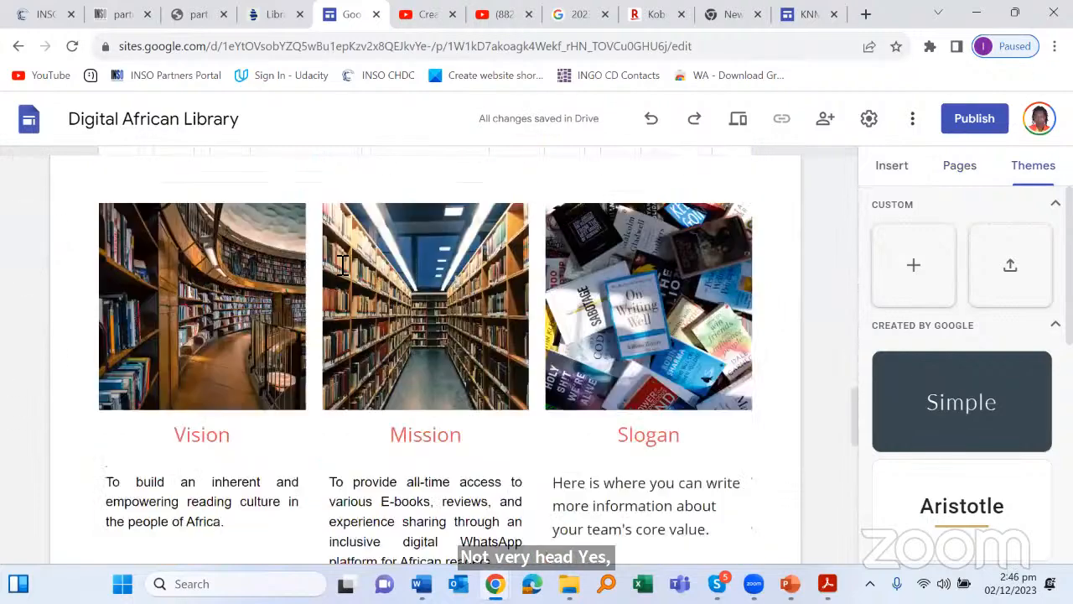
scroll(343, 243, "down", 10)
scroll(347, 261, "up", 10)
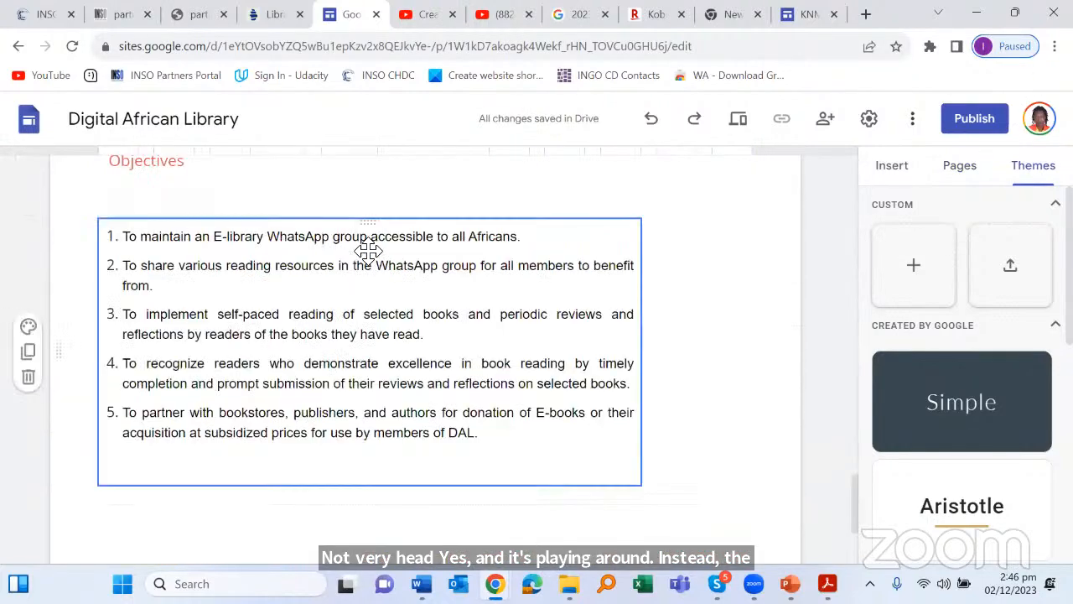
scroll(375, 239, "up", 3)
scroll(387, 229, "up", 10)
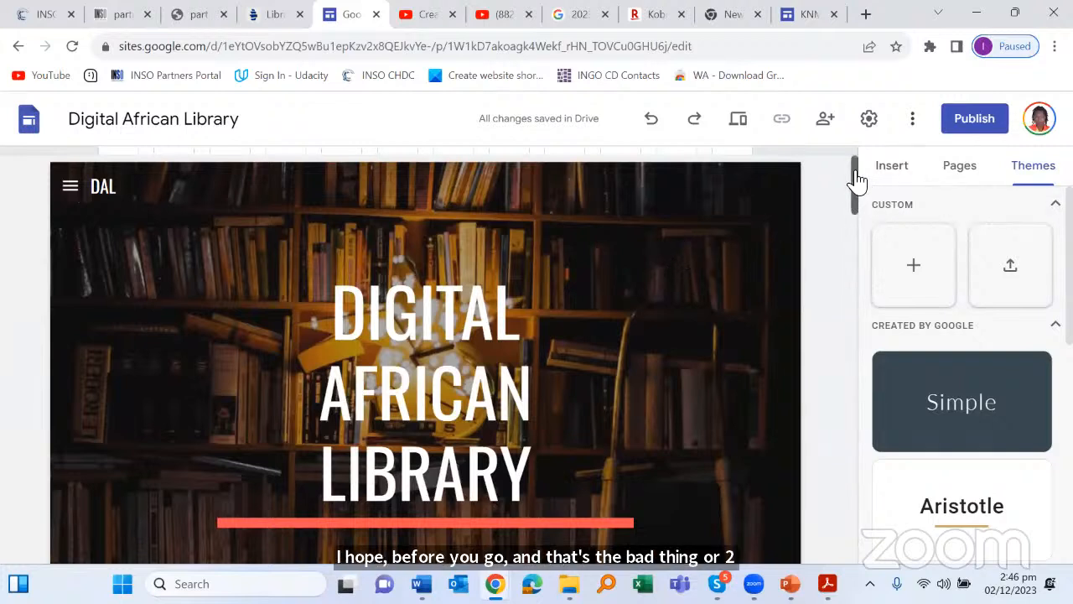
left_click_drag(854, 173, 854, 176)
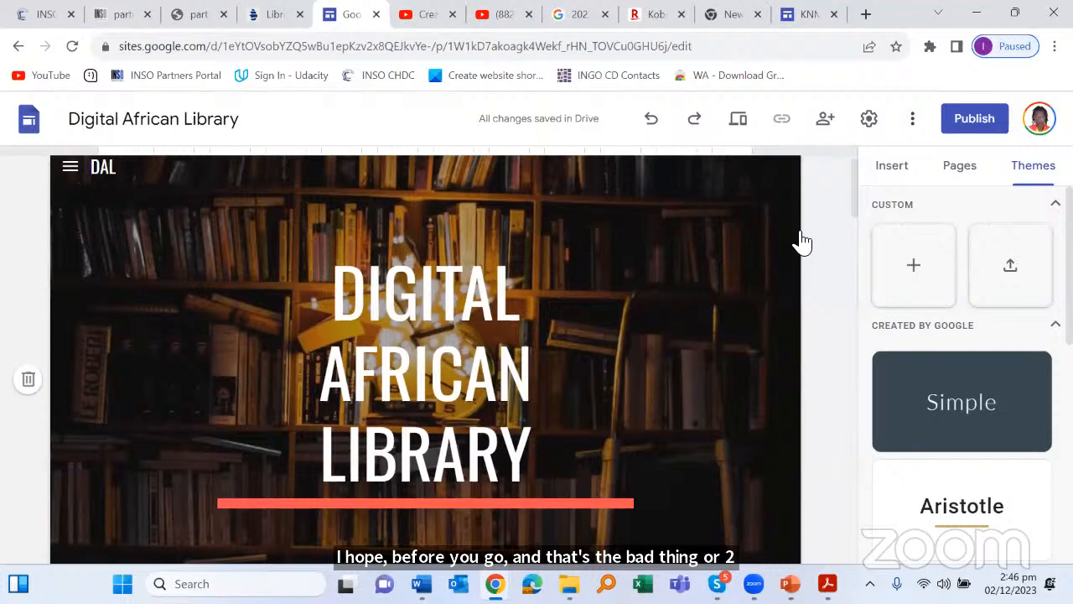
scroll(802, 235, "up", 1)
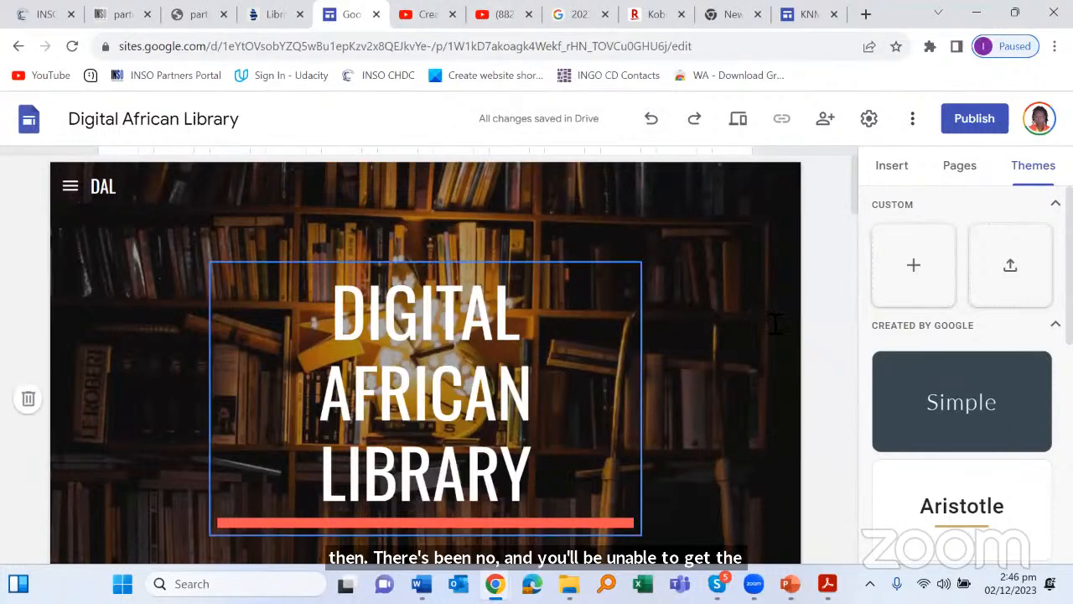
scroll(846, 242, "down", 2)
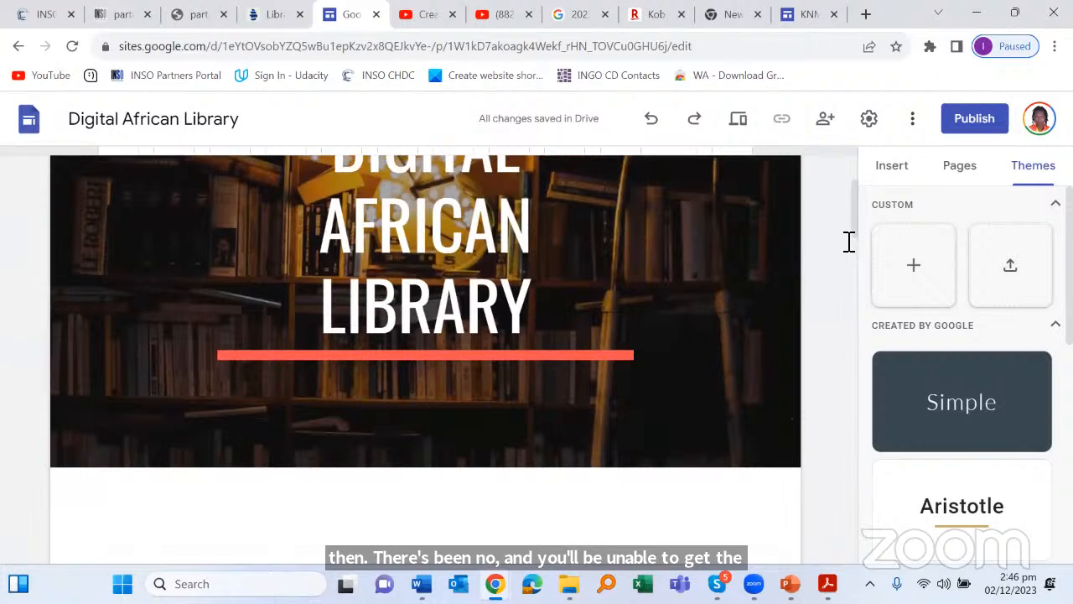
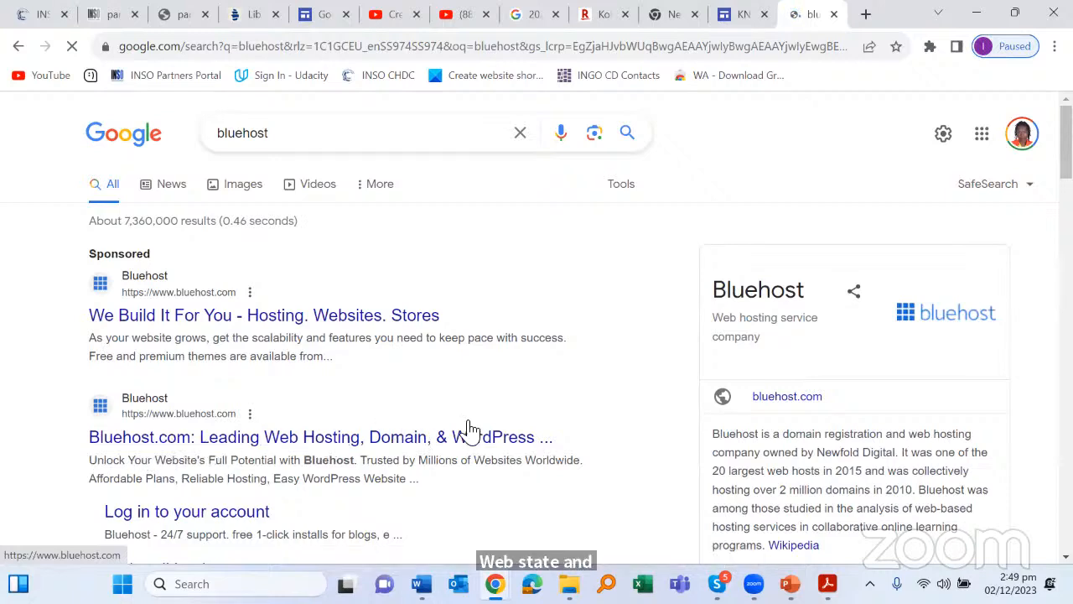
scroll(284, 402, "down", 1)
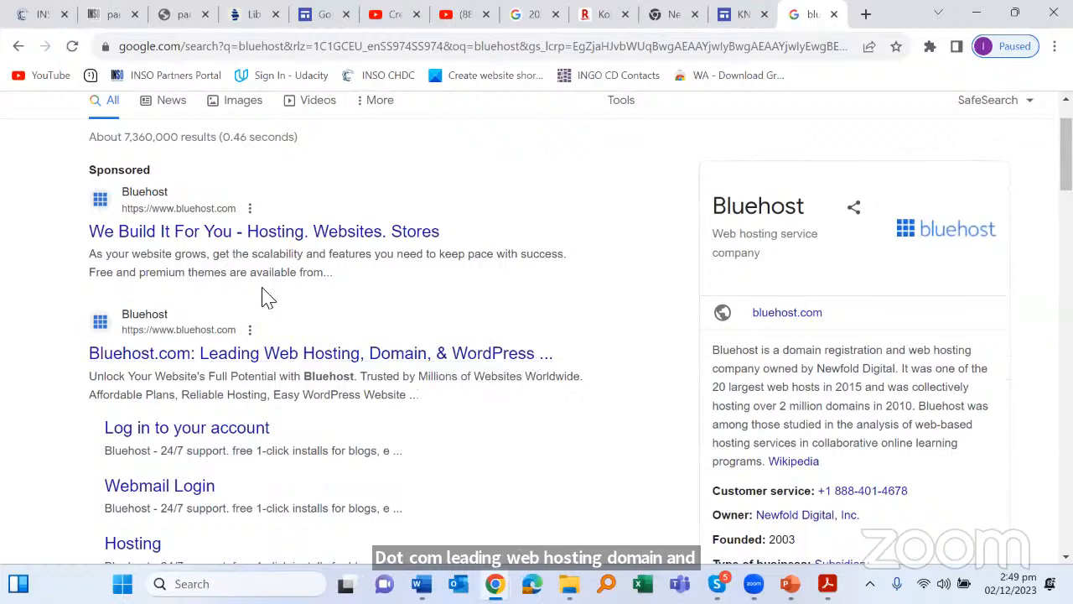
Step: Open Bluehost from the first sponsored result and scroll through its home page offers
left_click(193, 235)
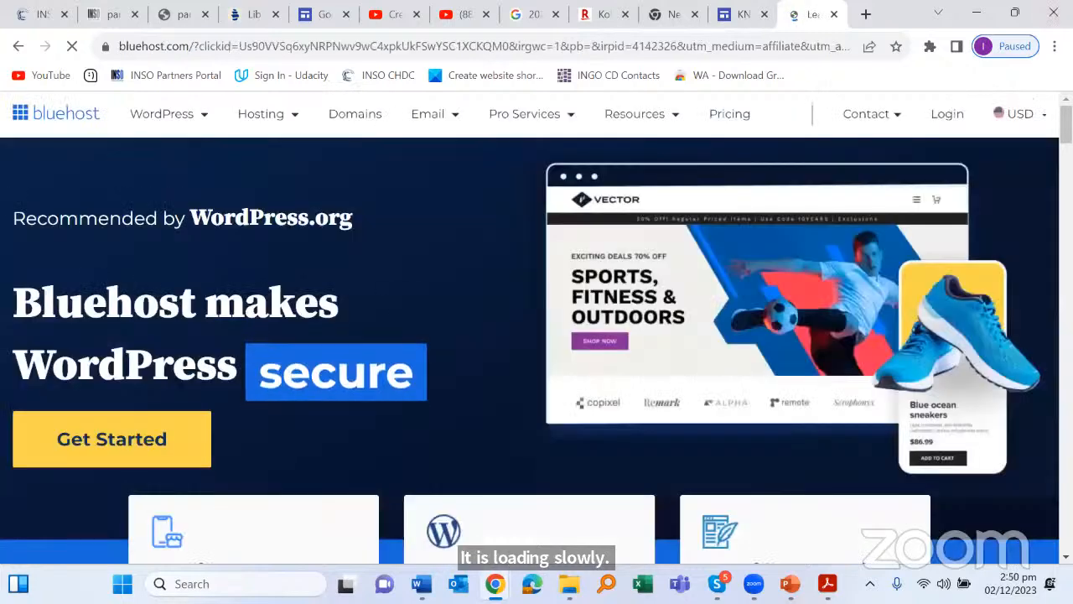
scroll(349, 364, "down", 3)
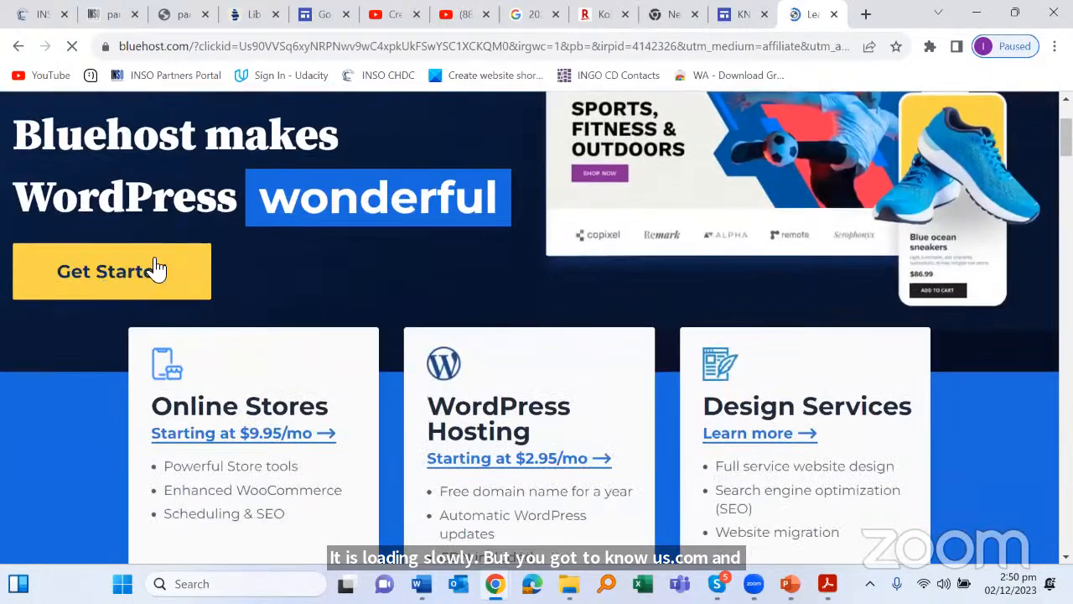
scroll(155, 269, "down", 2)
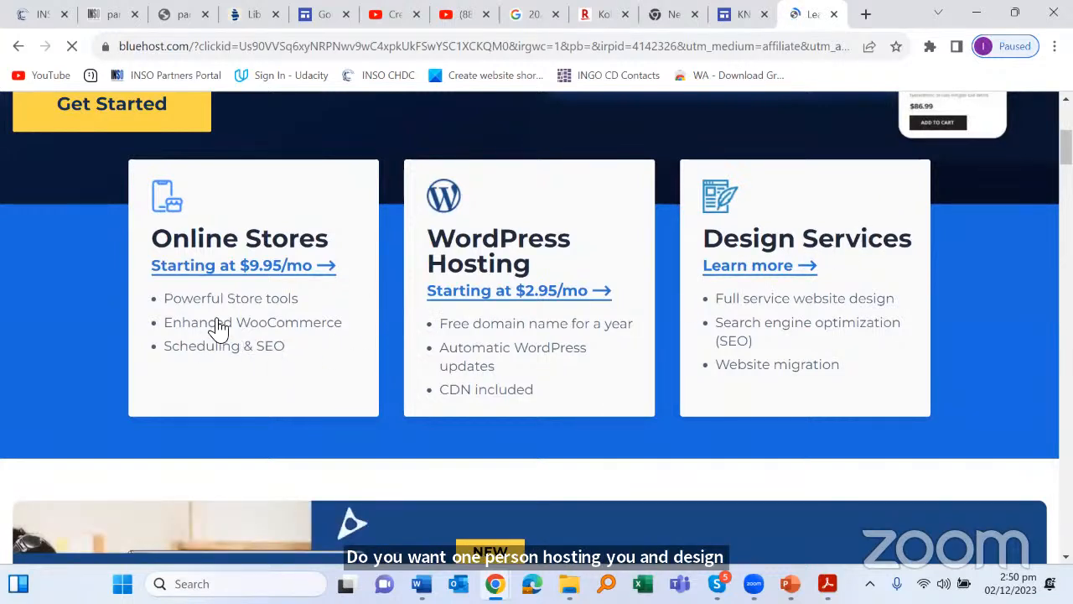
scroll(276, 307, "up", 2)
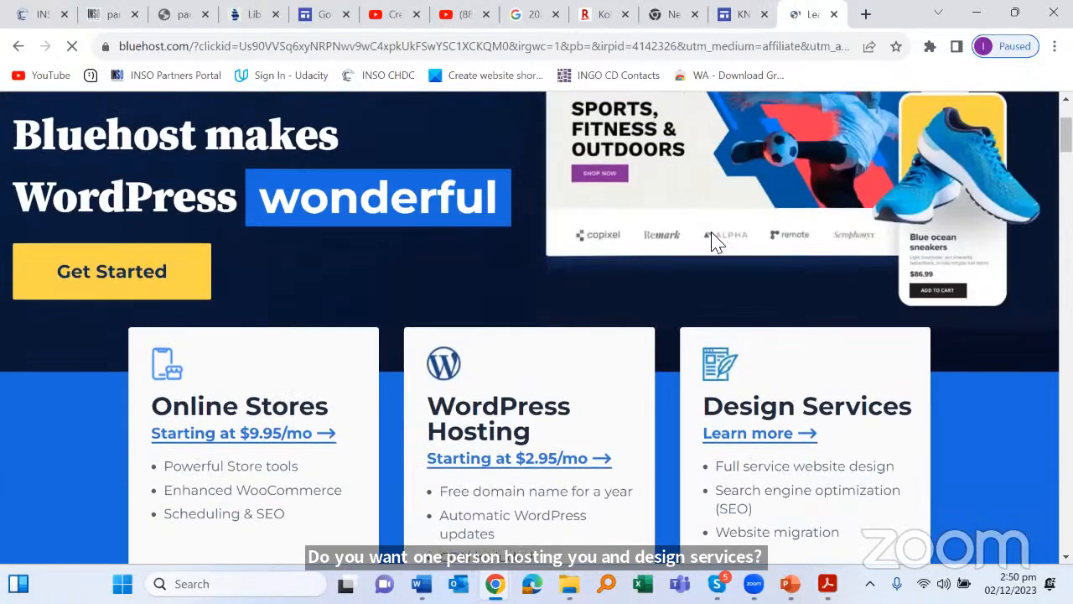
scroll(717, 225, "up", 2)
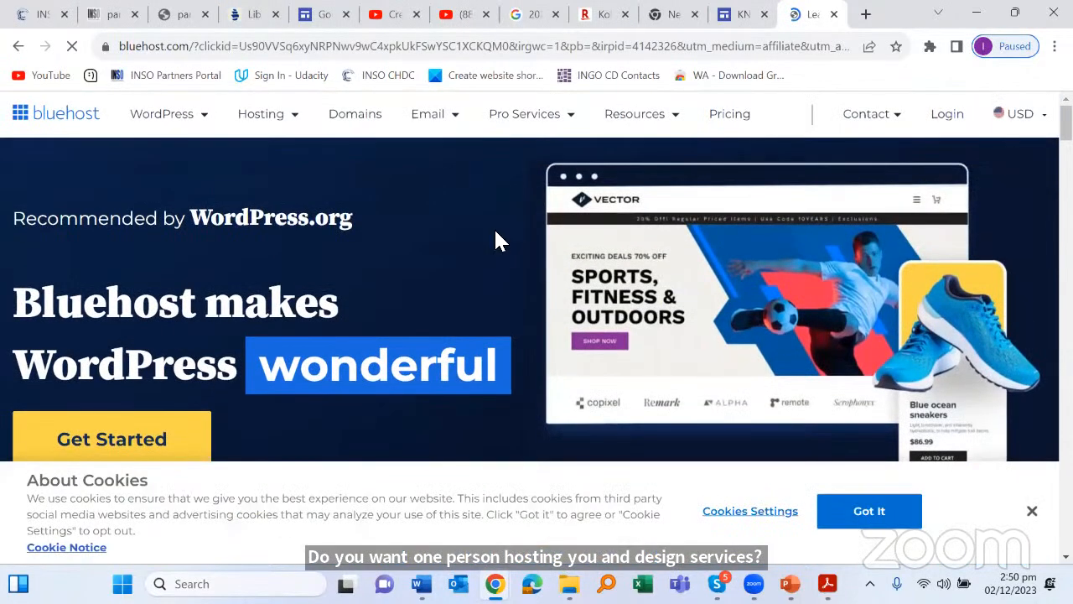
Step: Go to bluehost.com/domains and scroll down to the 24/7 hosting support section
left_click(374, 123)
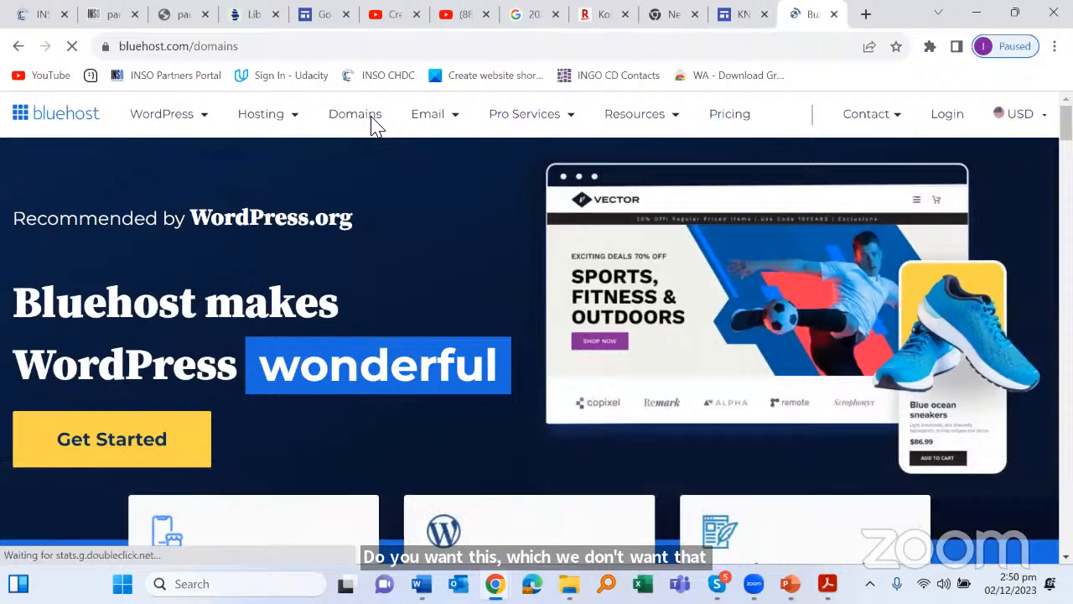
scroll(381, 134, "down", 5)
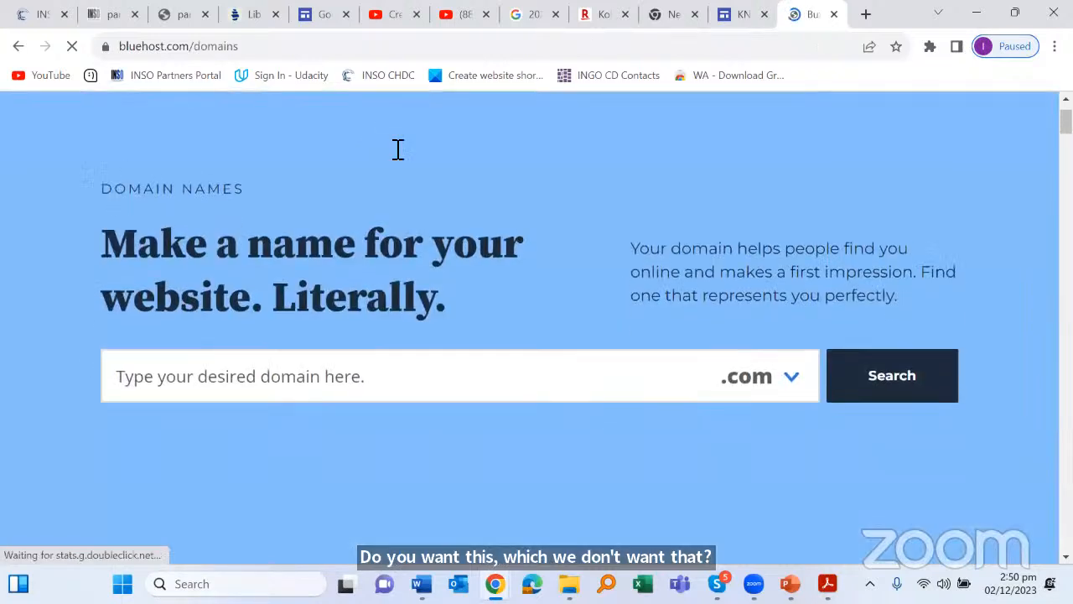
scroll(398, 149, "down", 6)
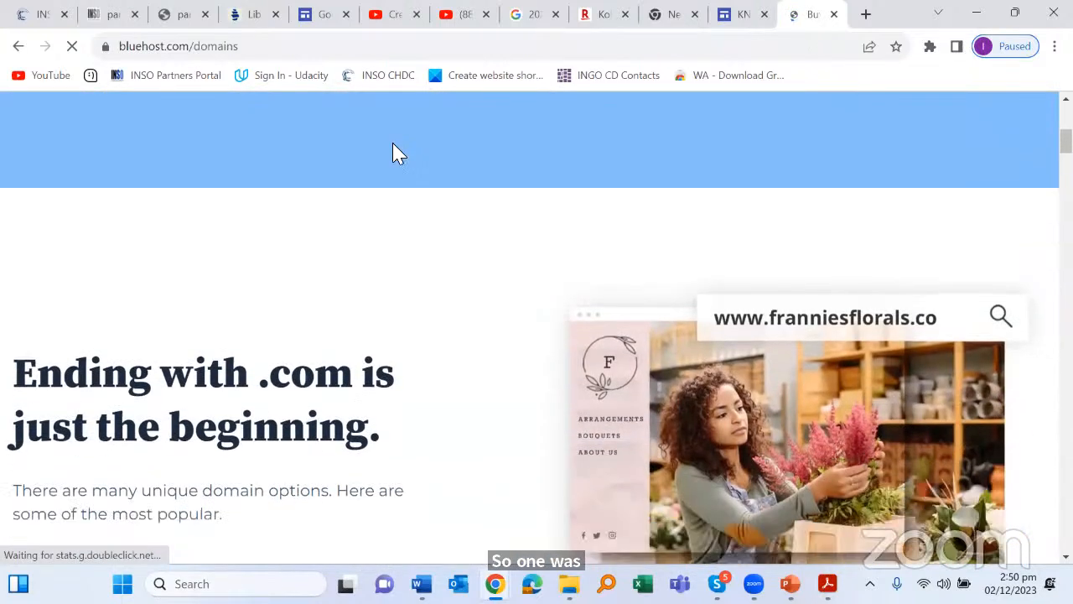
scroll(399, 153, "down", 1)
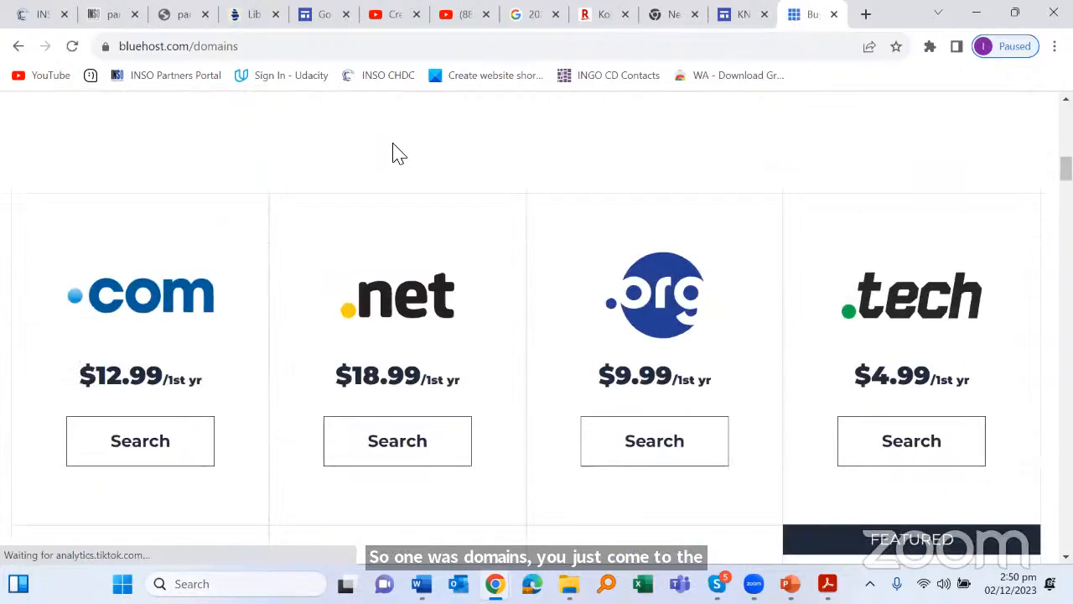
scroll(399, 153, "down", 1)
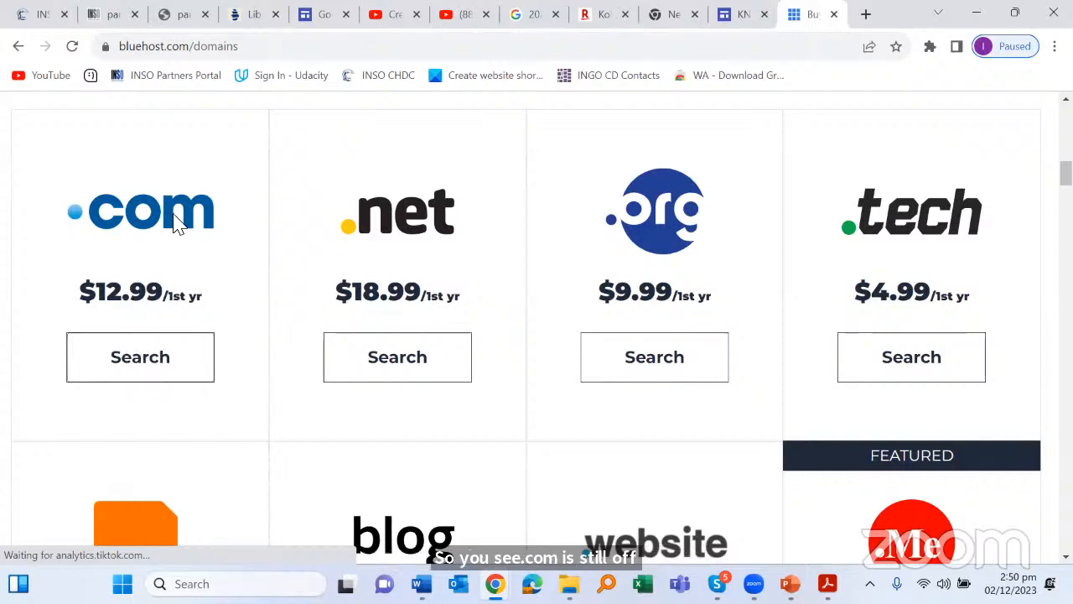
scroll(495, 245, "down", 3)
scroll(503, 233, "down", 9)
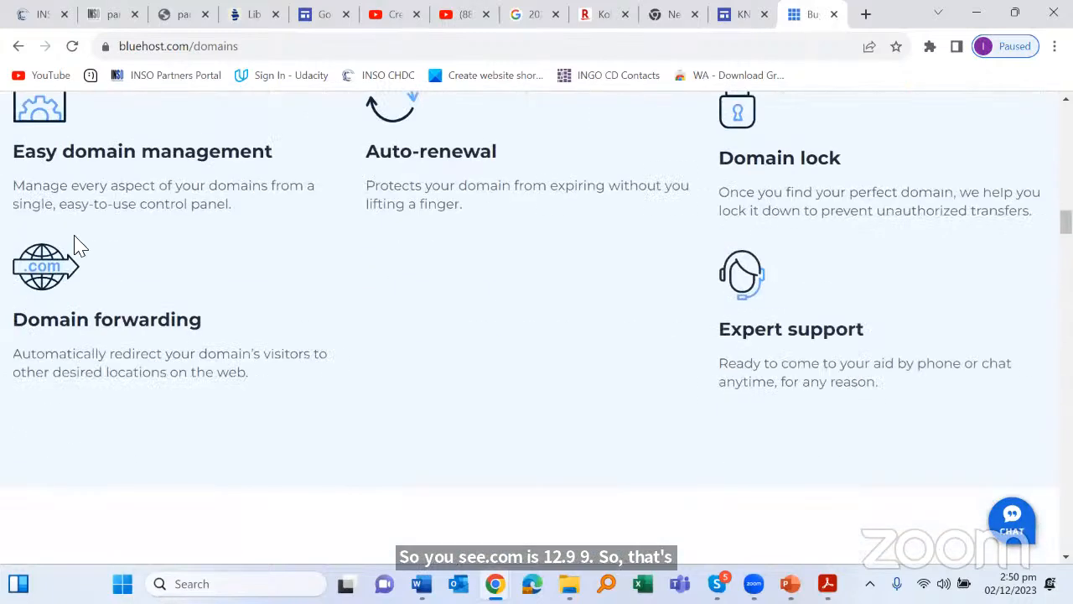
scroll(314, 318, "down", 2)
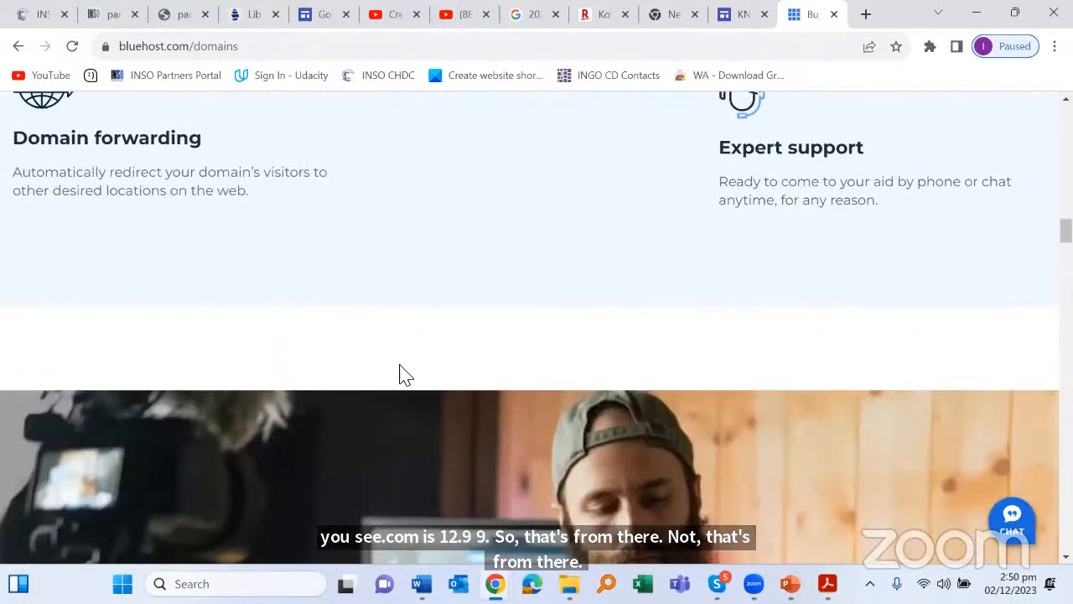
scroll(774, 232, "down", 8)
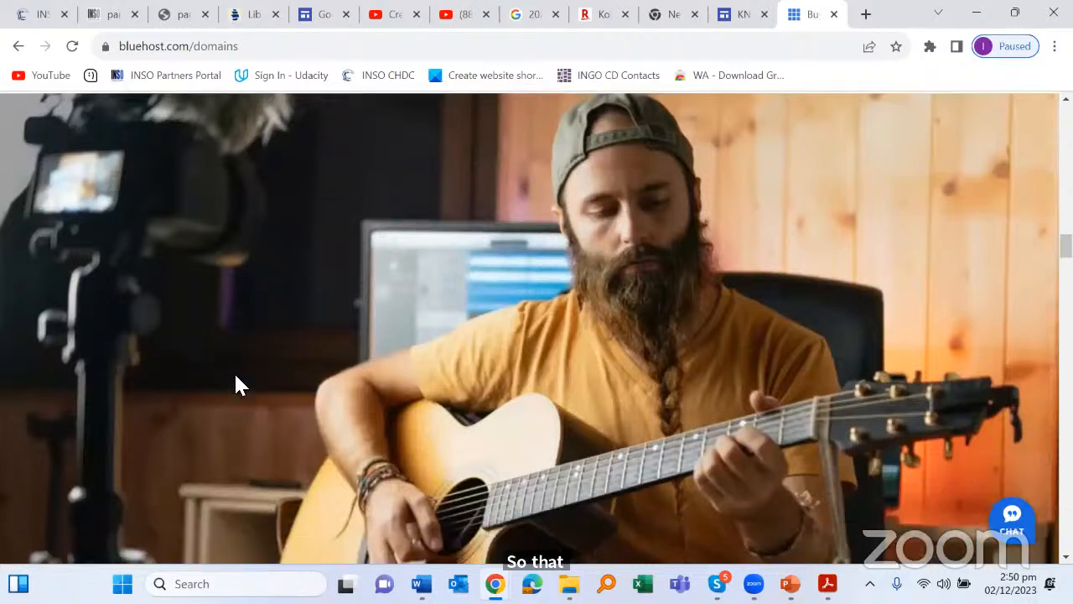
scroll(253, 364, "down", 3)
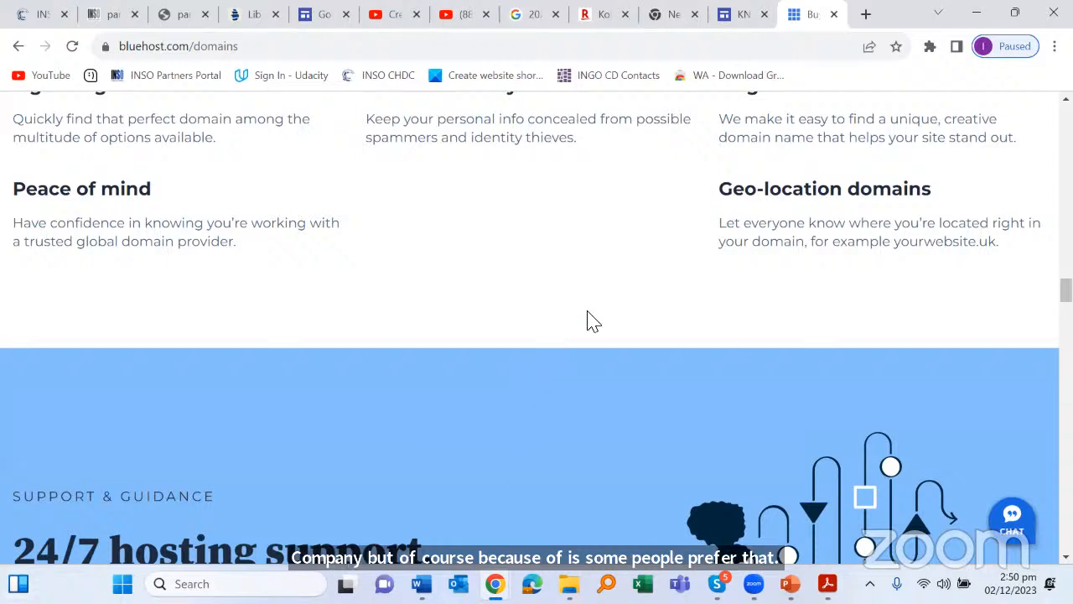
scroll(522, 267, "down", 2)
scroll(527, 255, "down", 2)
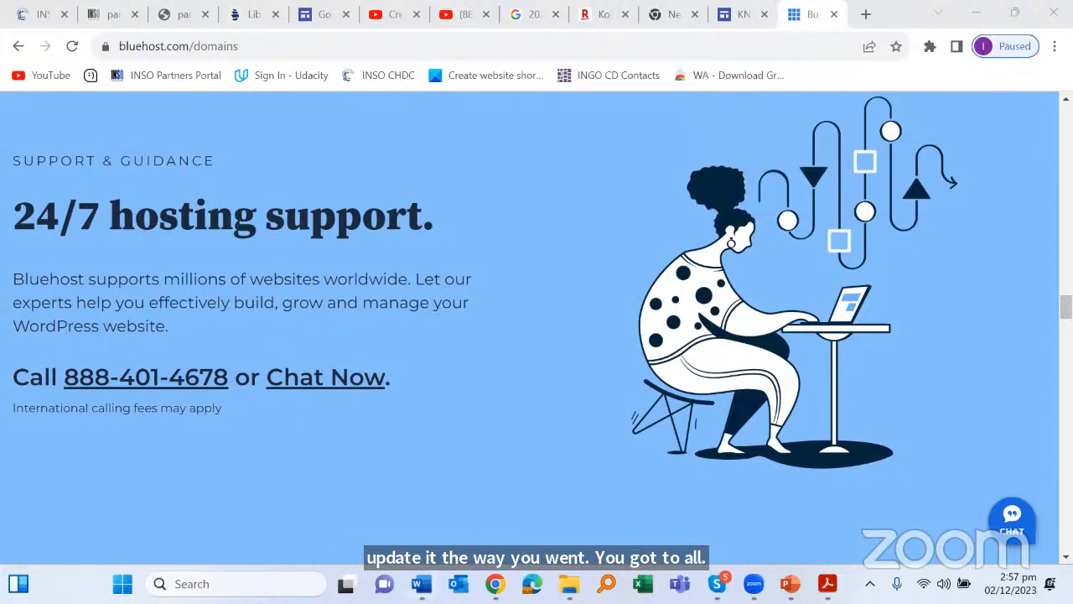
mouse_move(496, 584)
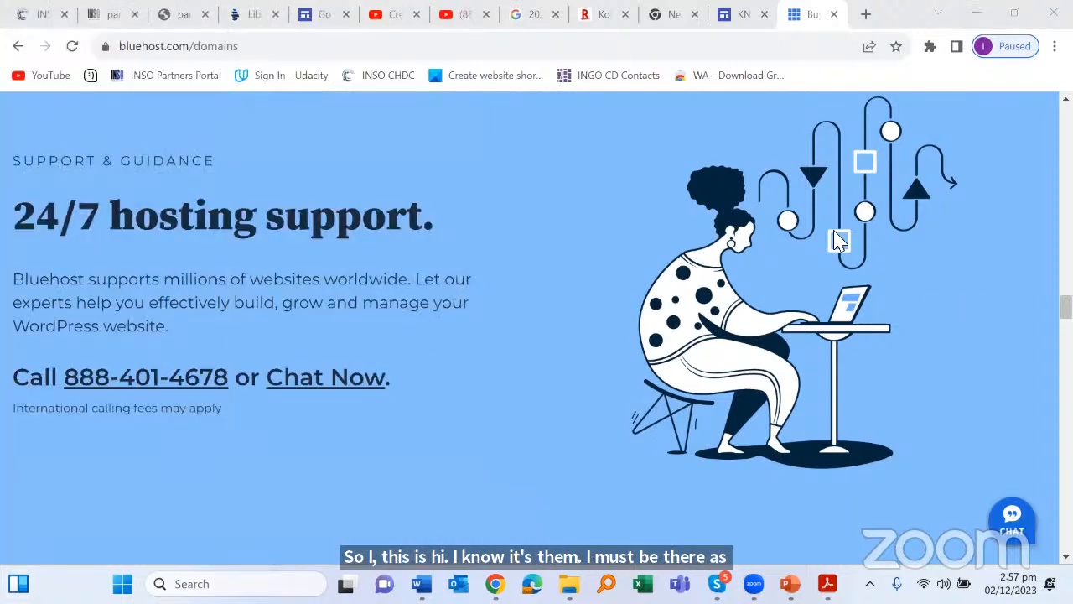
Step: Review Bluehost's domain features list and dismiss the Microsoft Teams notification
scroll(842, 238, "down", 2)
scroll(848, 240, "down", 2)
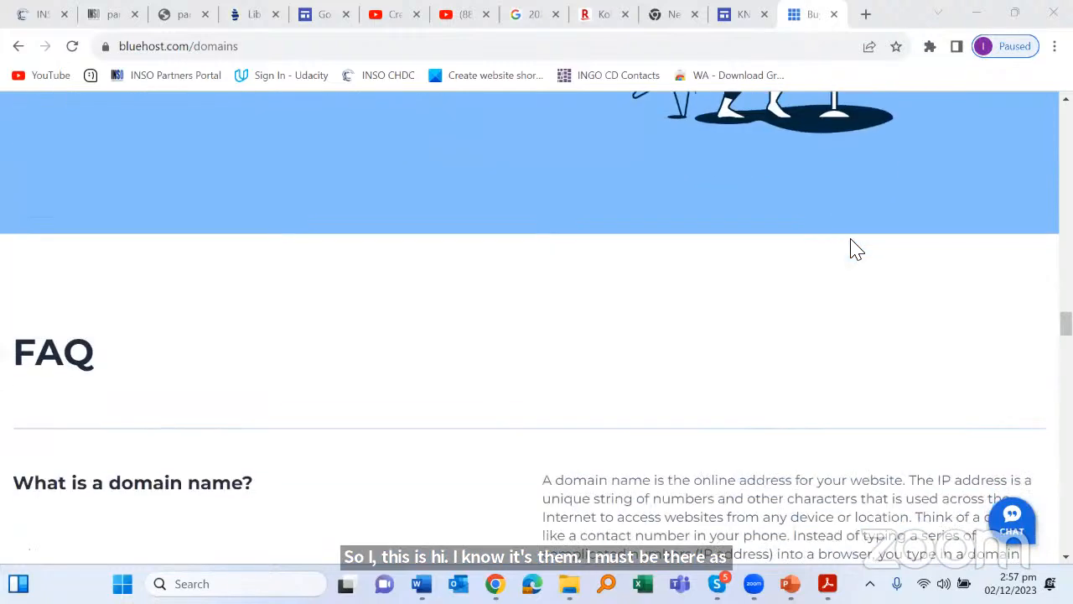
scroll(850, 247, "up", 7)
scroll(868, 248, "up", 2)
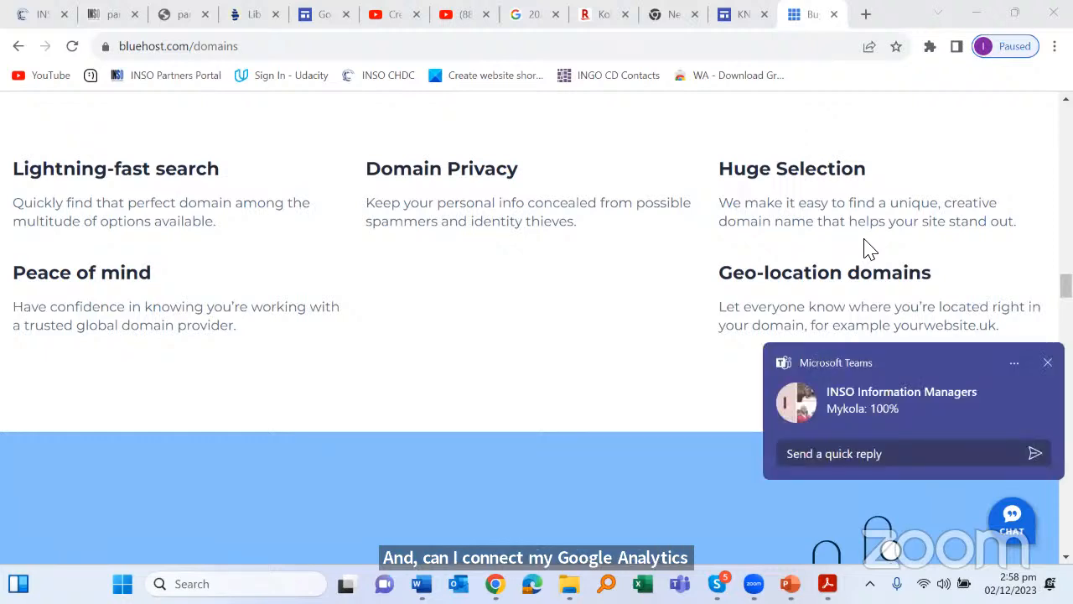
left_click(1047, 362)
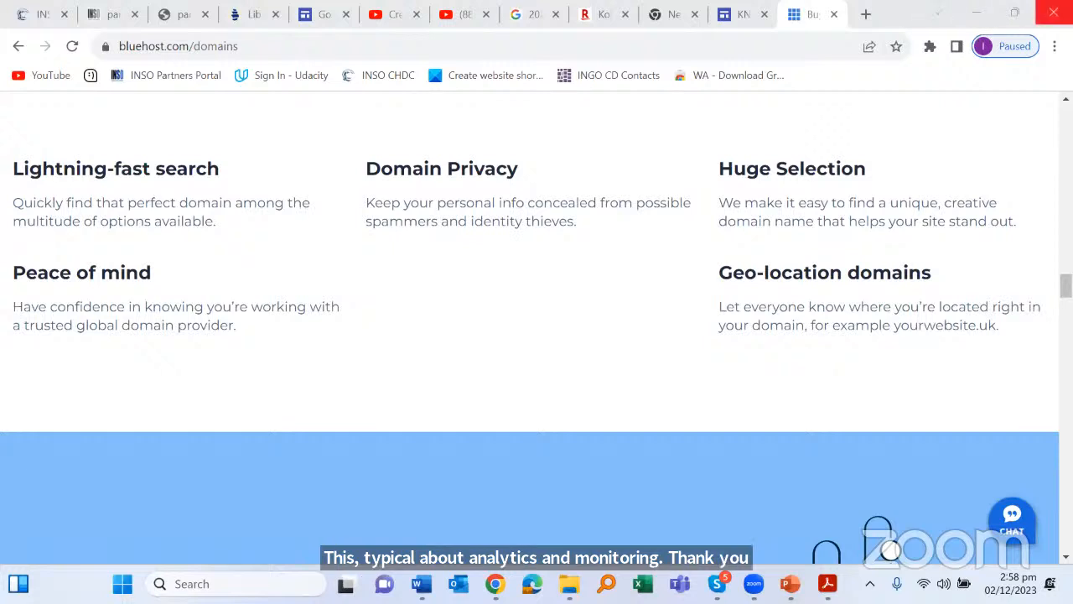
left_click(327, 19)
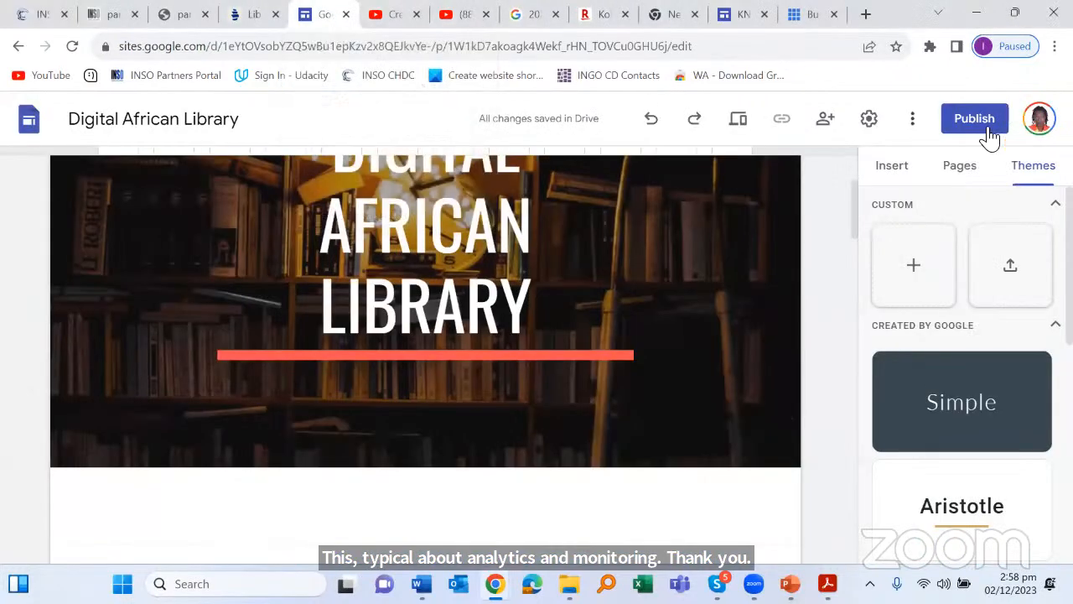
left_click(868, 118)
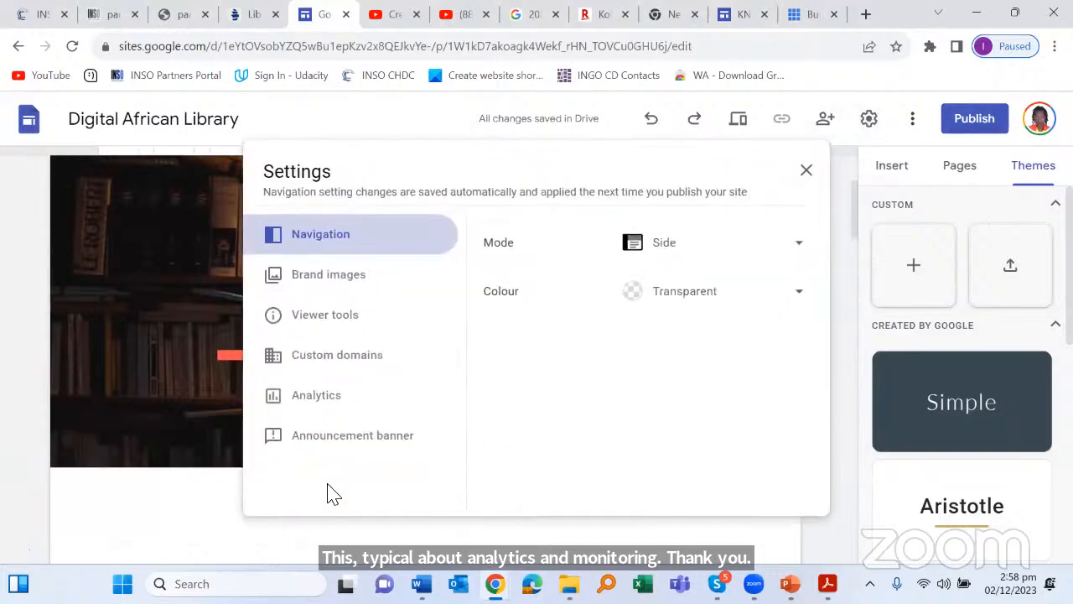
left_click(335, 398)
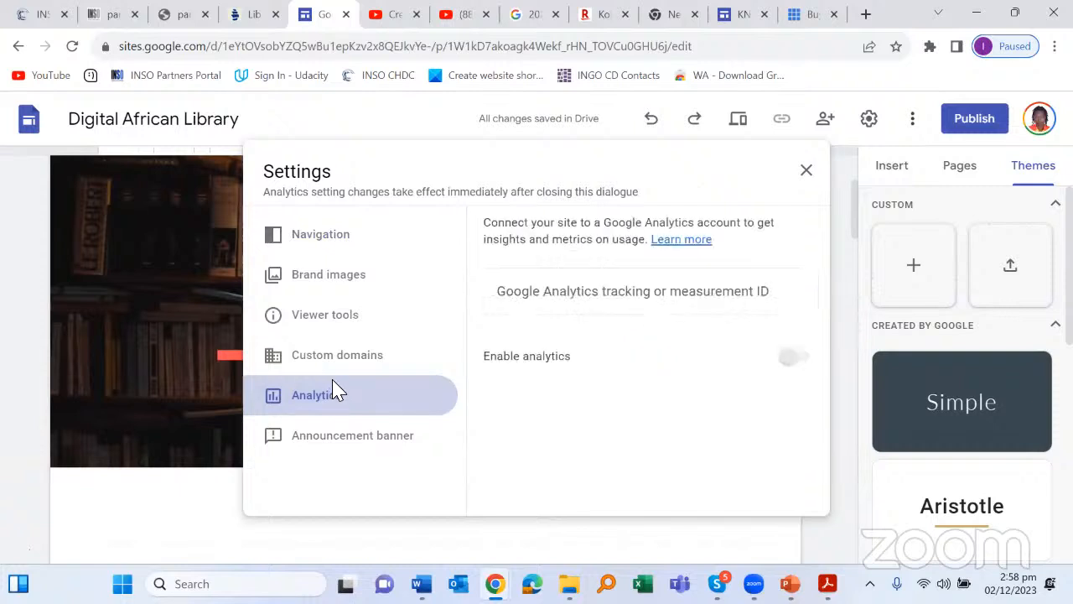
left_click(604, 293)
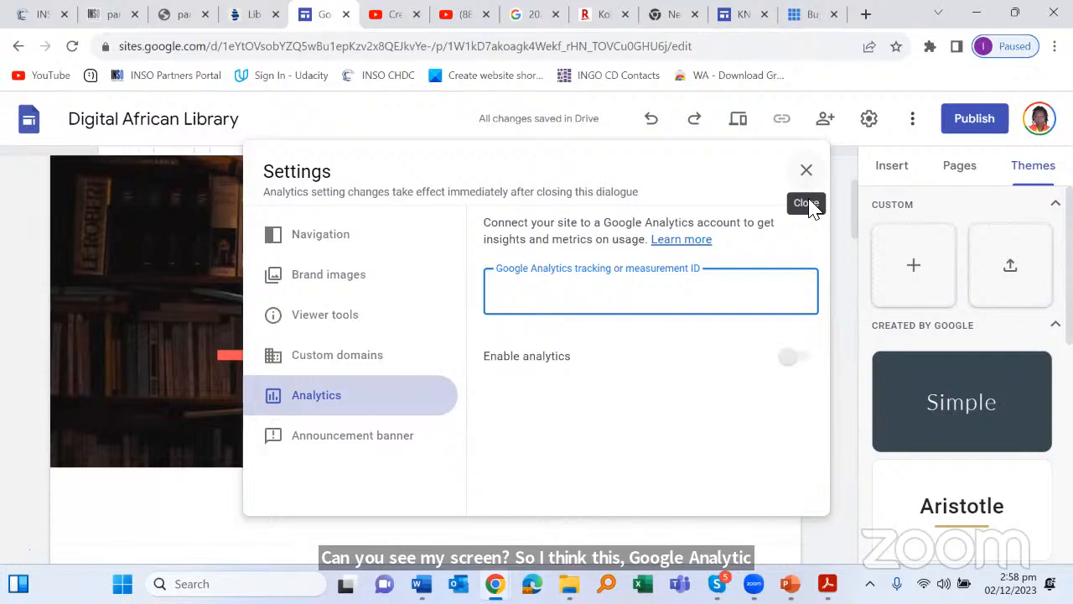
left_click(806, 174)
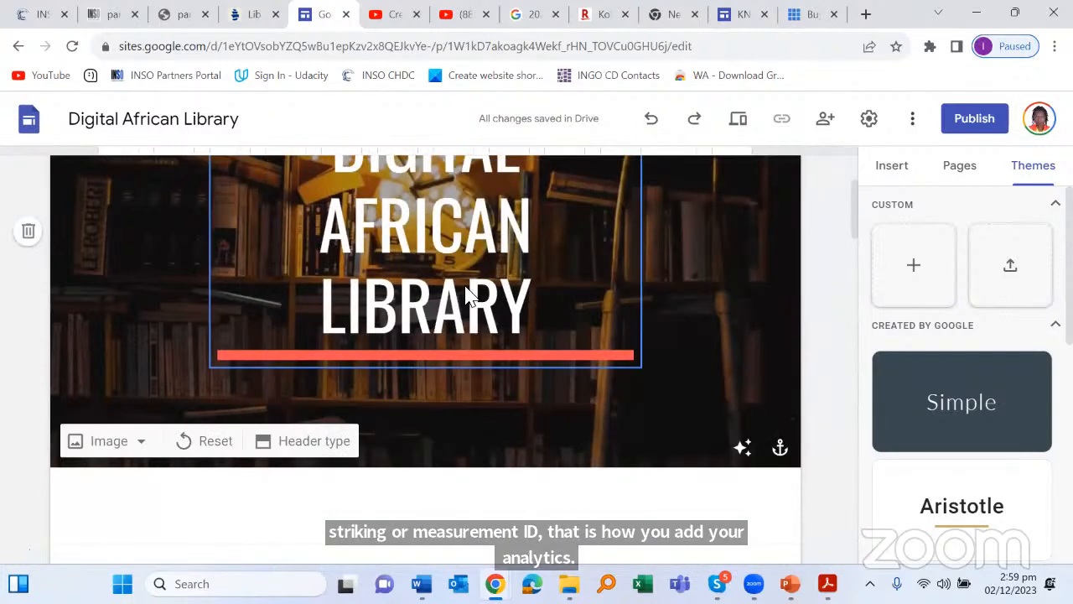
scroll(717, 270, "up", 2)
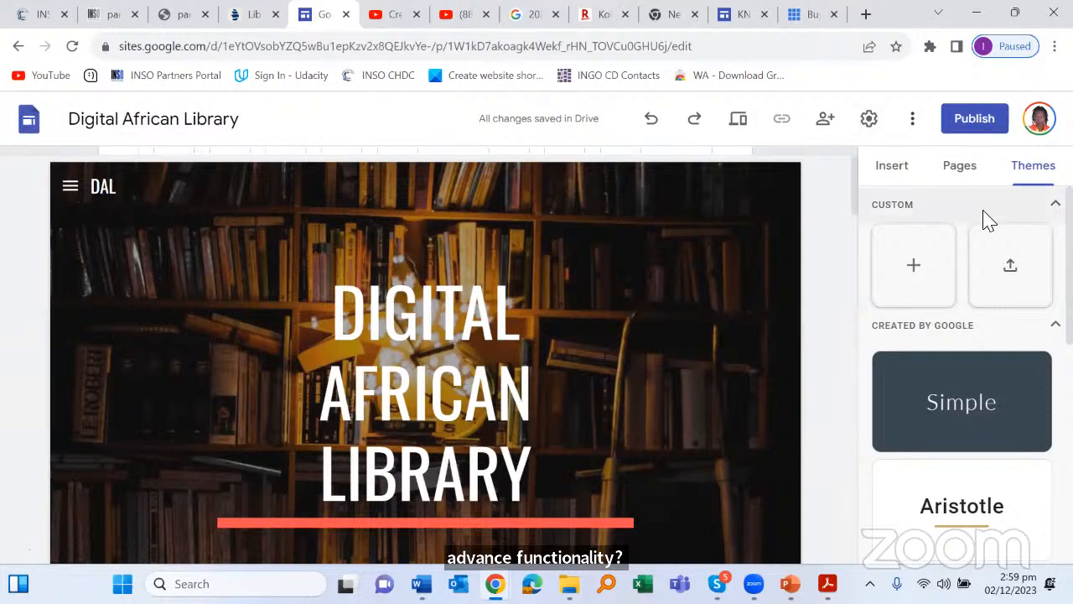
Step: Show the Insert panel for the Digital African Library site and scroll through its insertable elements
left_click(892, 168)
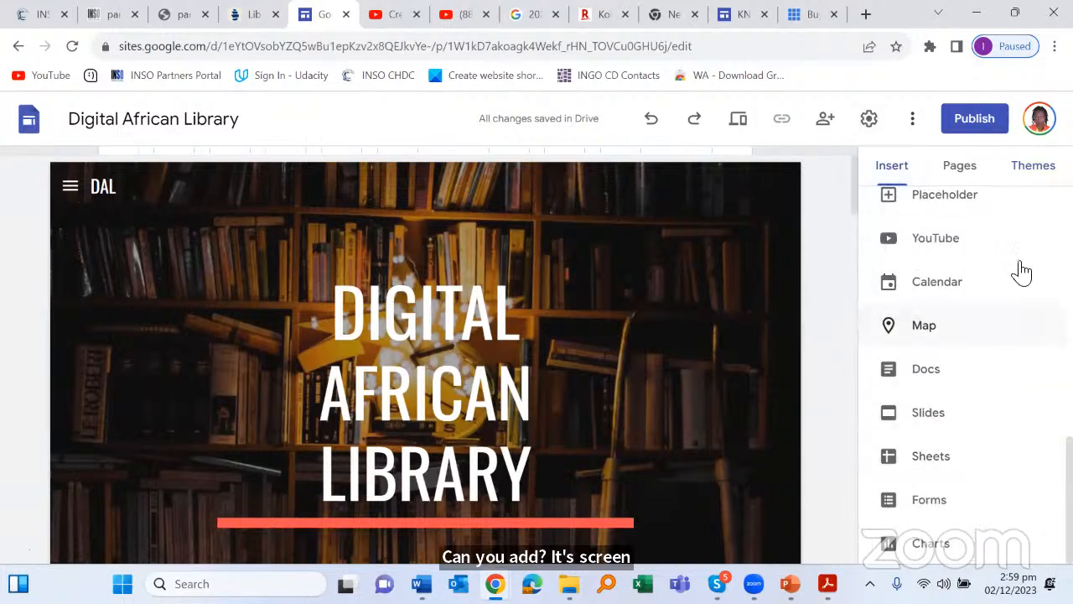
scroll(996, 392, "up", 4)
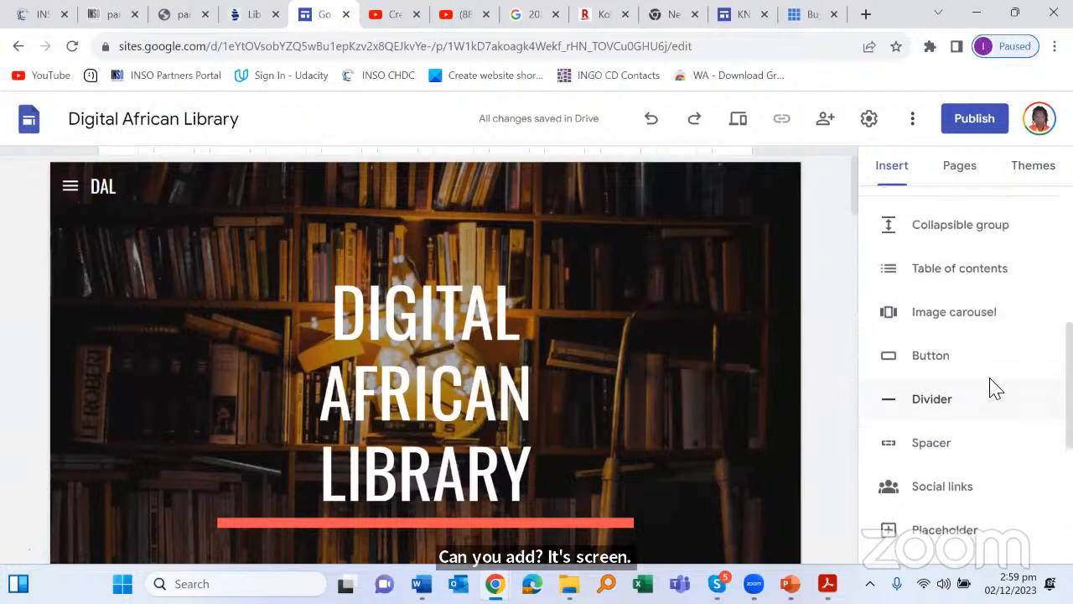
scroll(991, 384, "down", 2)
scroll(993, 382, "down", 1)
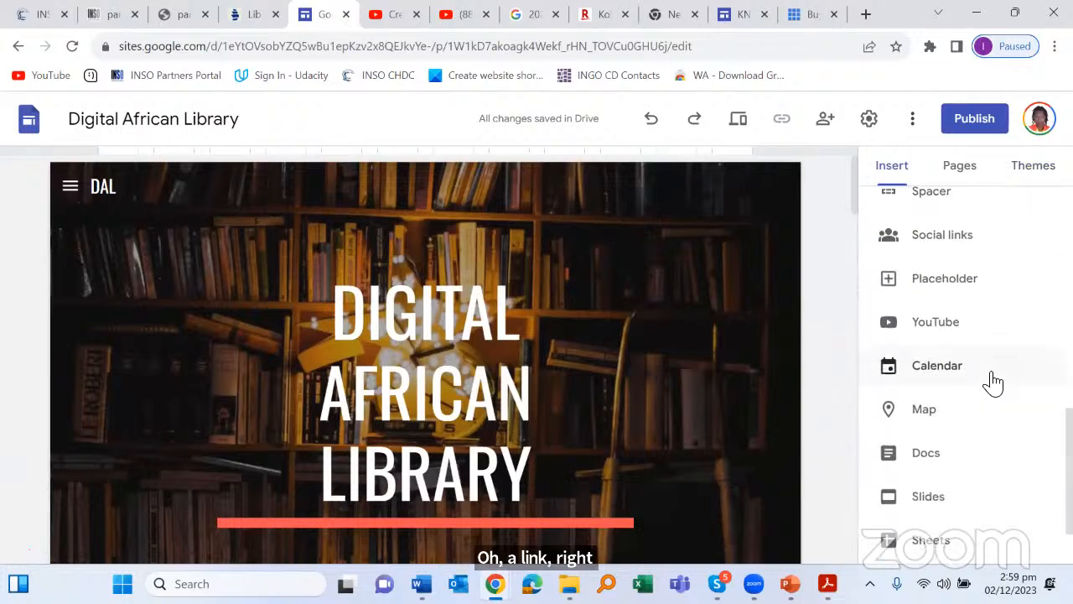
scroll(993, 382, "down", 2)
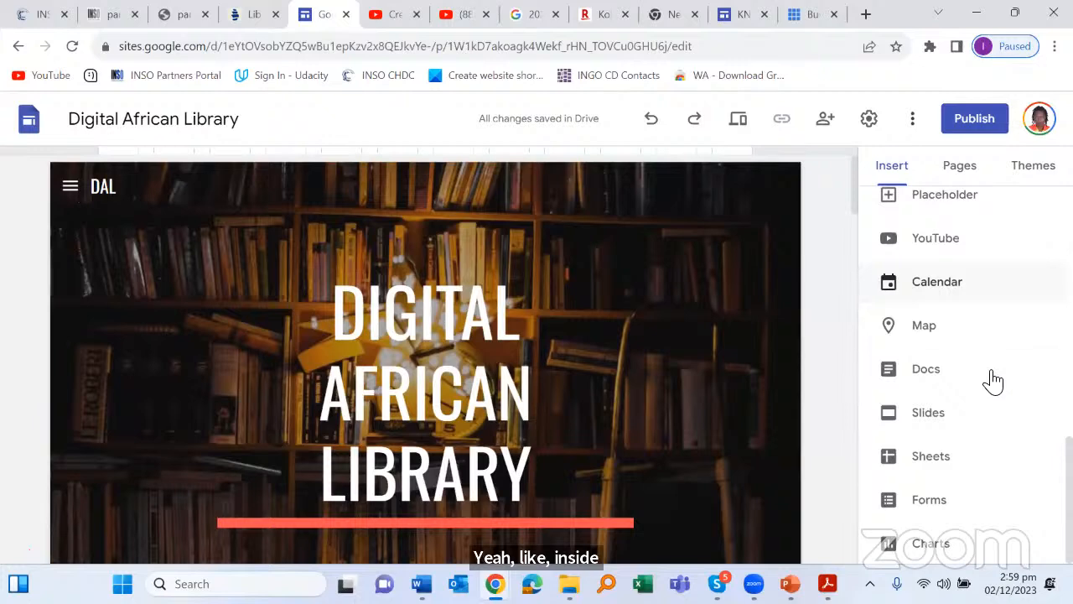
scroll(993, 379, "up", 3)
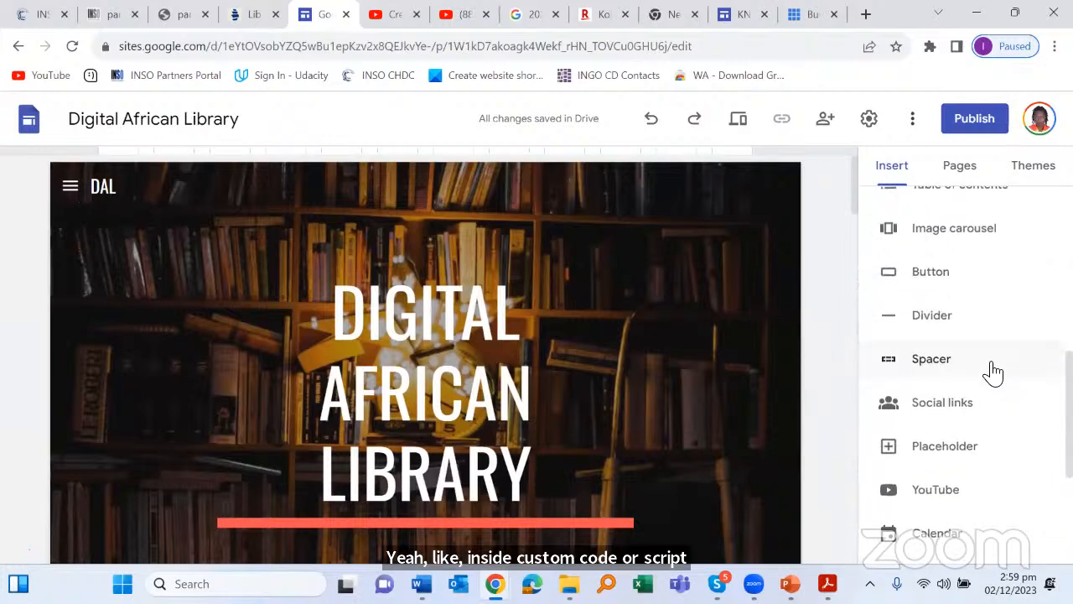
scroll(993, 376, "up", 3)
scroll(993, 374, "down", 6)
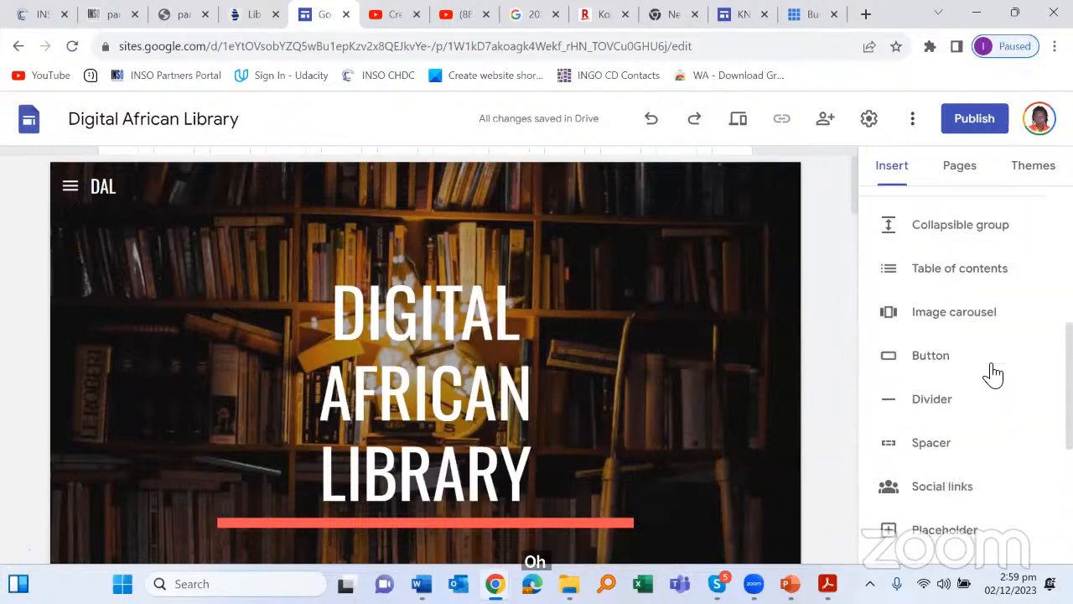
scroll(994, 373, "up", 8)
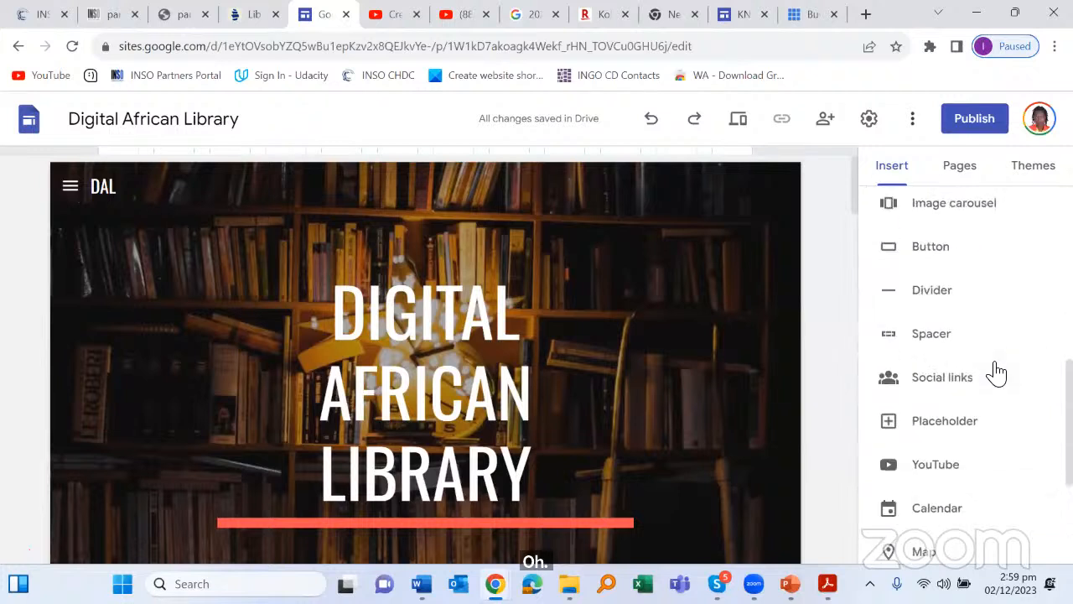
scroll(981, 360, "up", 1)
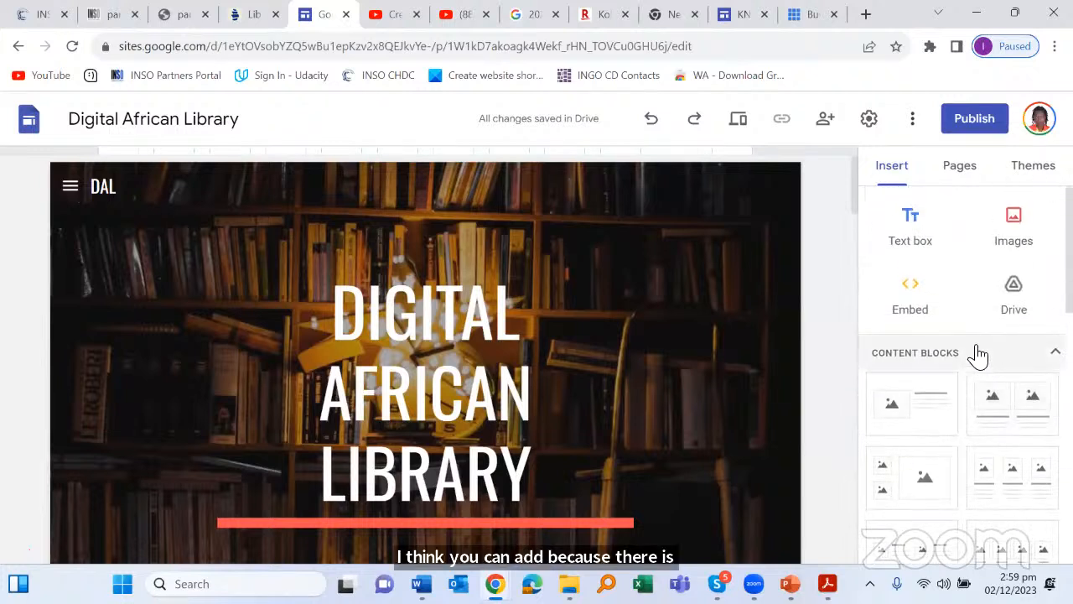
left_click(916, 302)
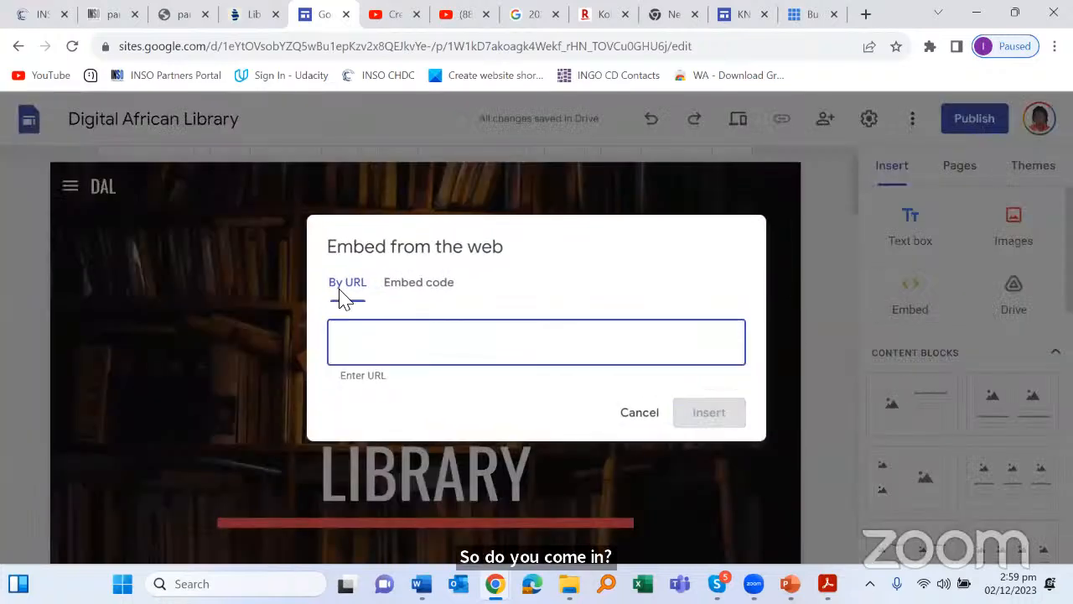
left_click(417, 283)
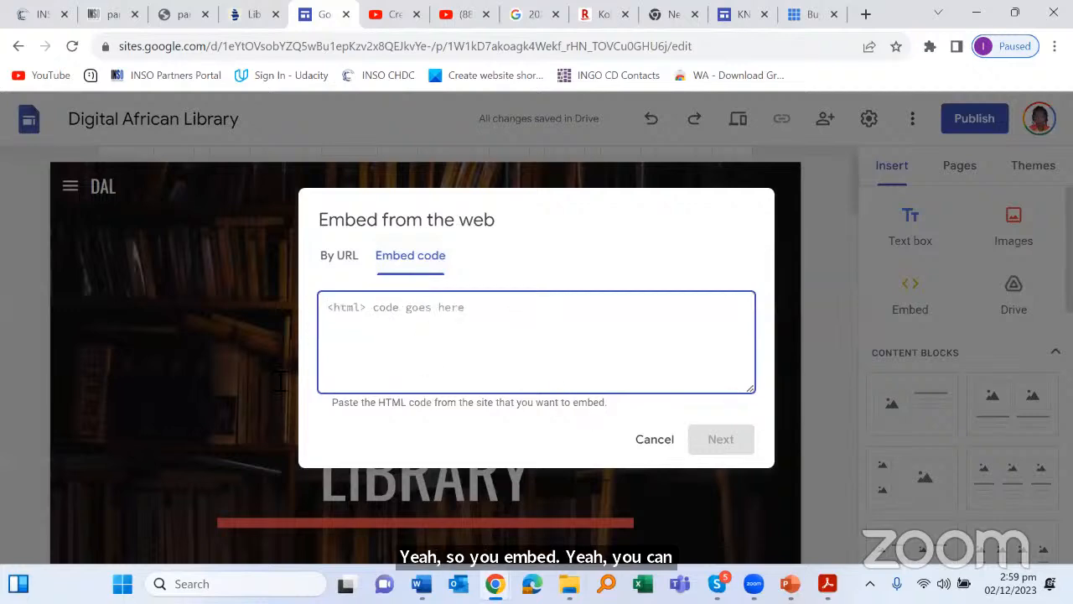
left_click(653, 441)
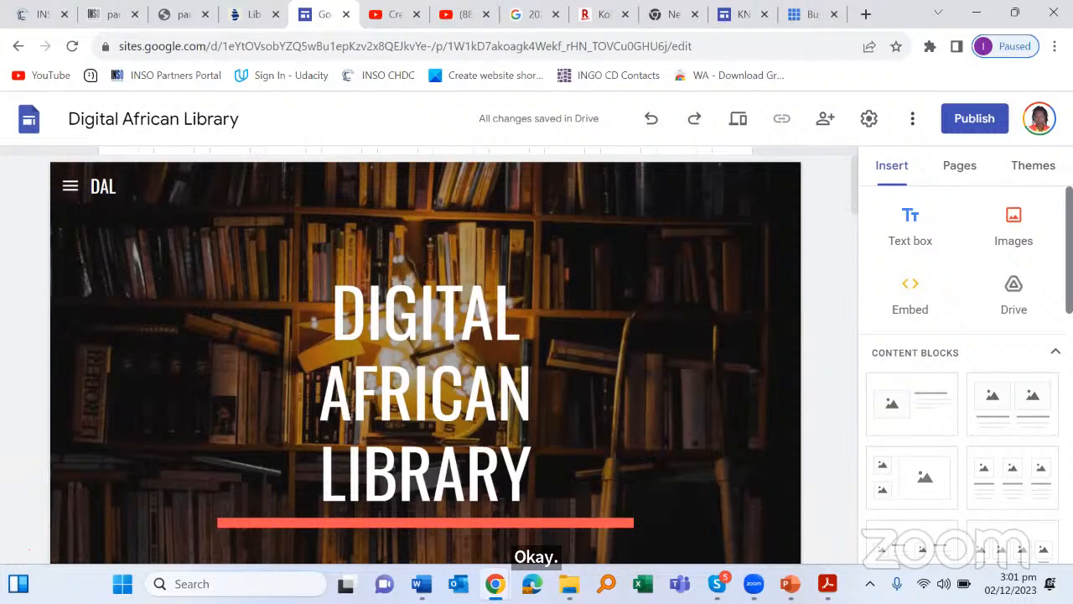
scroll(965, 378, "down", 3)
scroll(965, 377, "down", 5)
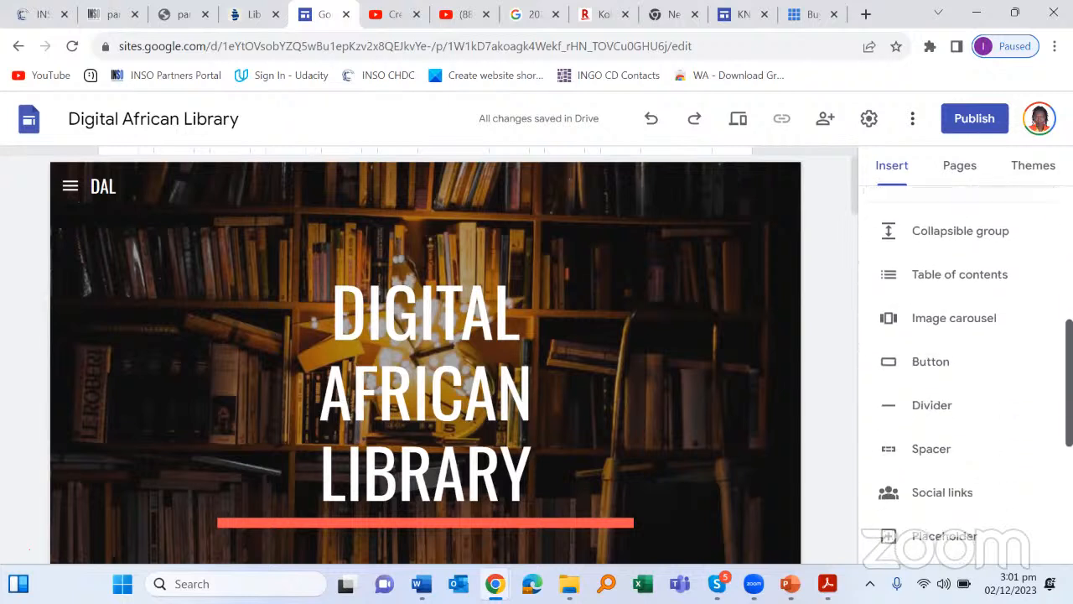
scroll(964, 377, "down", 3)
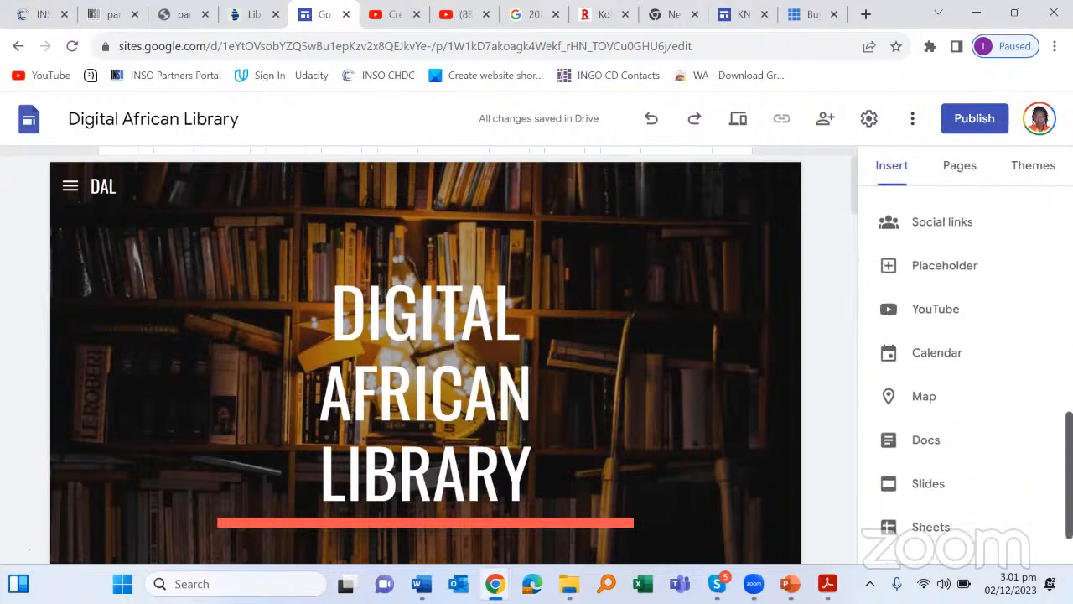
scroll(964, 378, "up", 3)
scroll(964, 377, "up", 10)
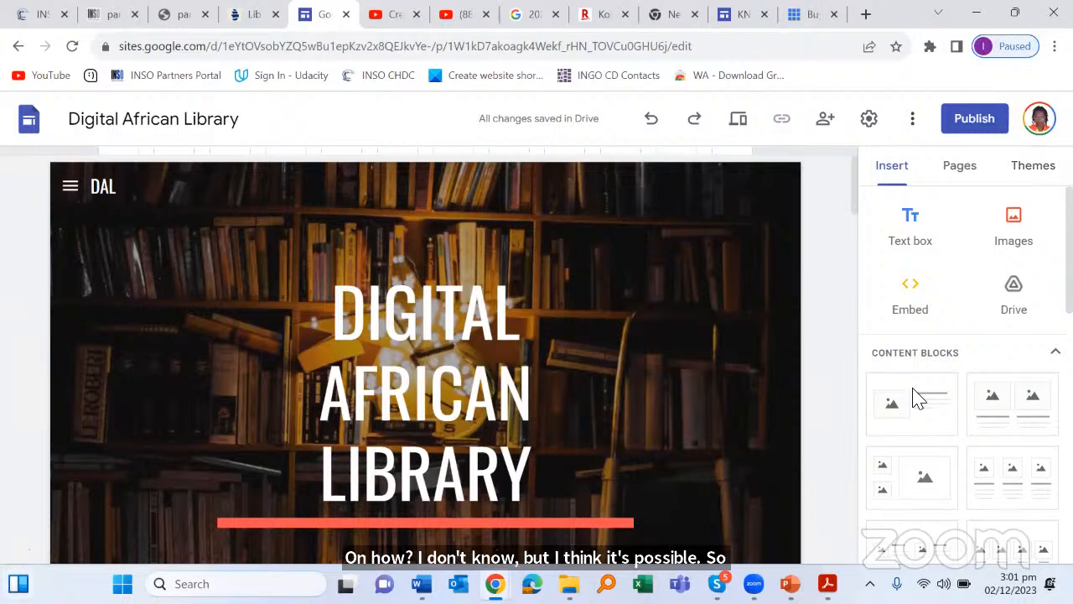
key("super+w")
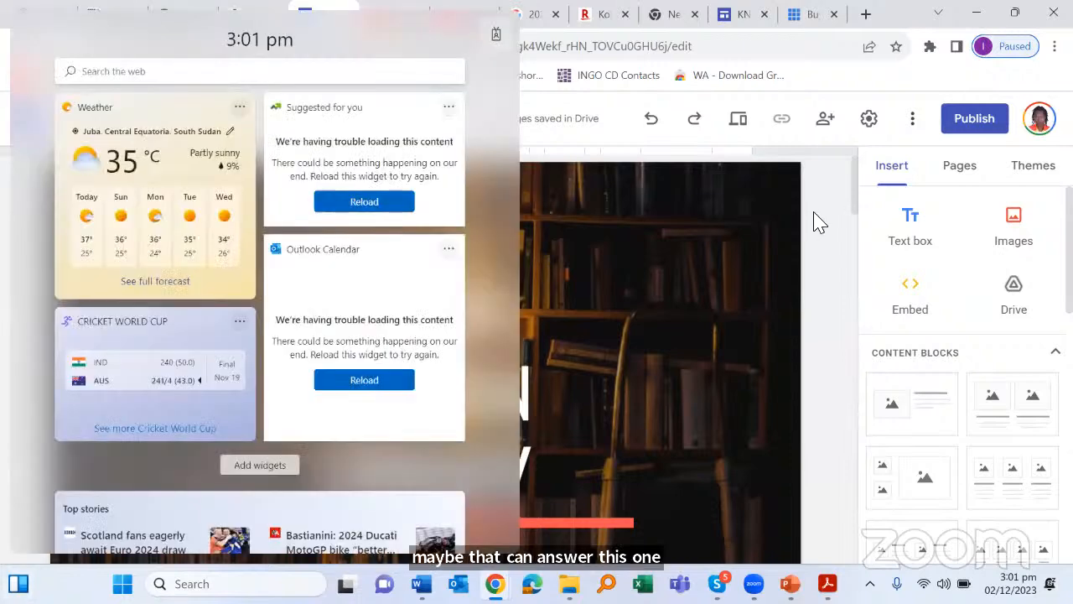
left_click(814, 214)
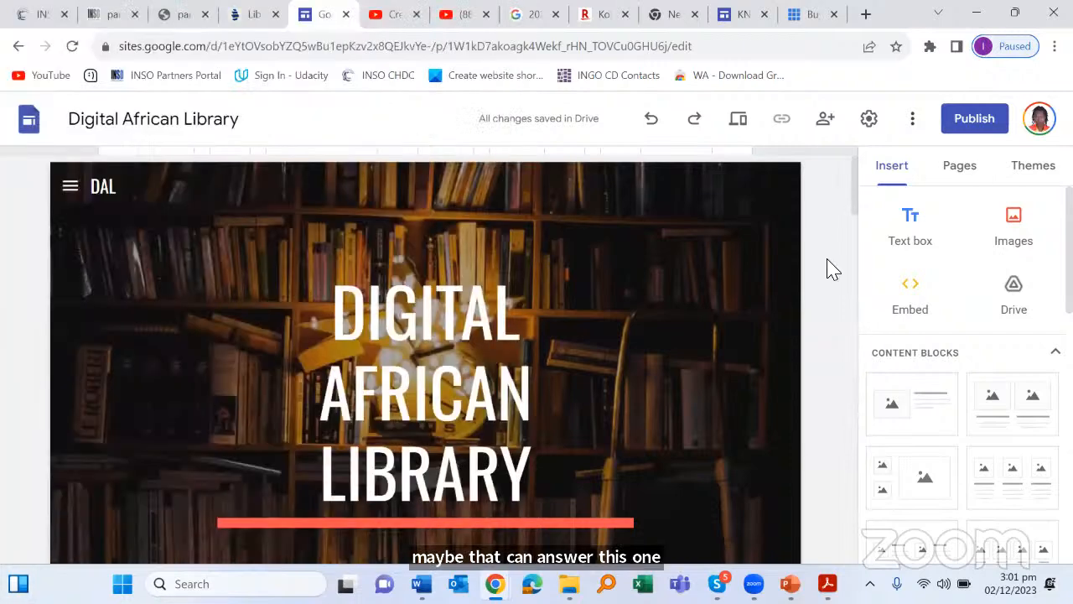
scroll(752, 291, "down", 2)
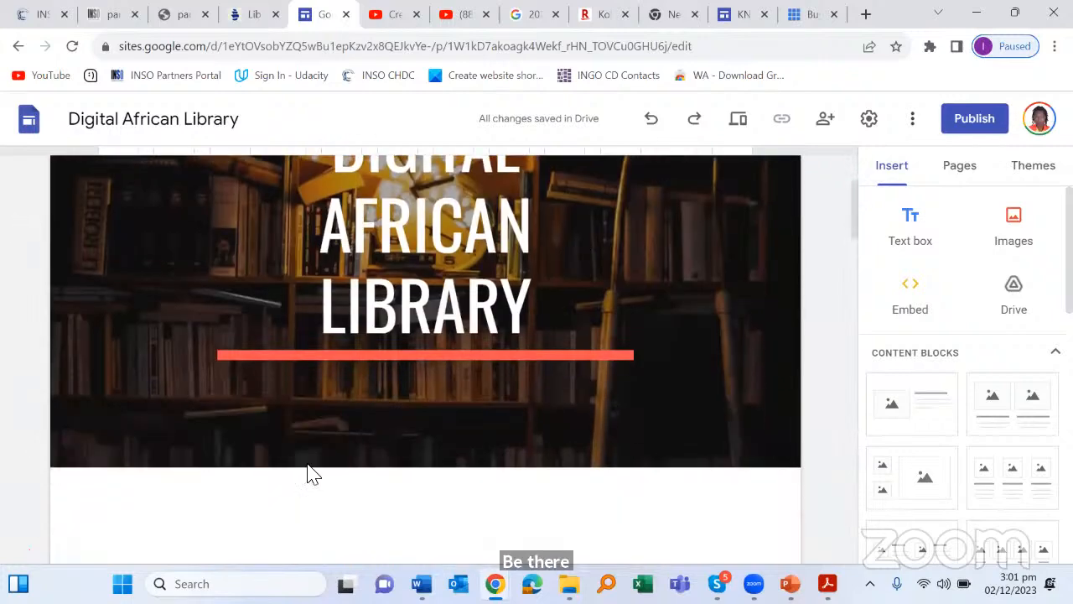
scroll(276, 436, "down", 1)
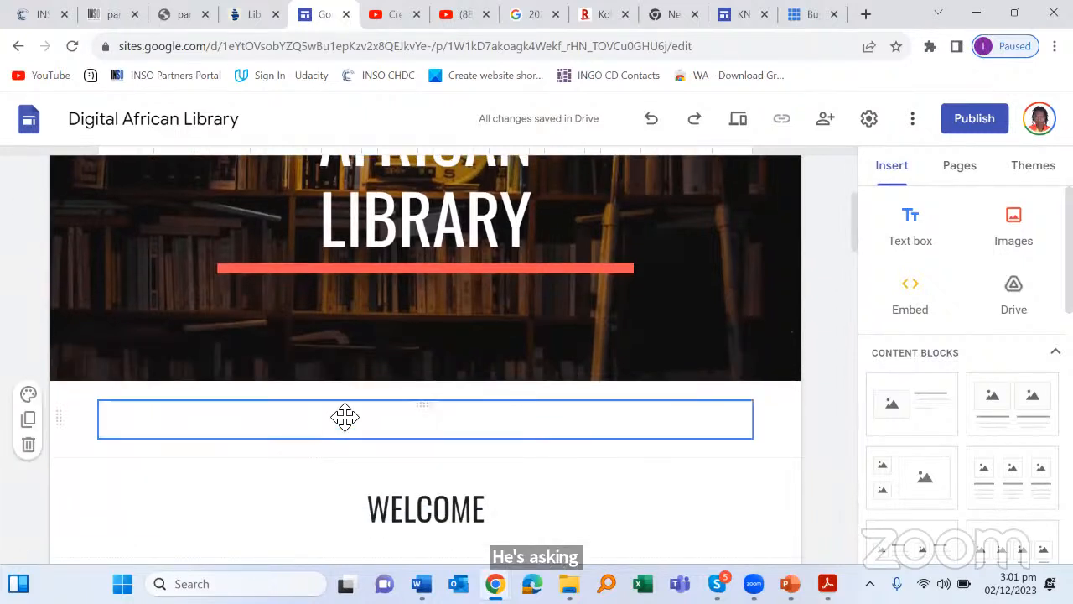
left_click_drag(855, 239, 853, 352)
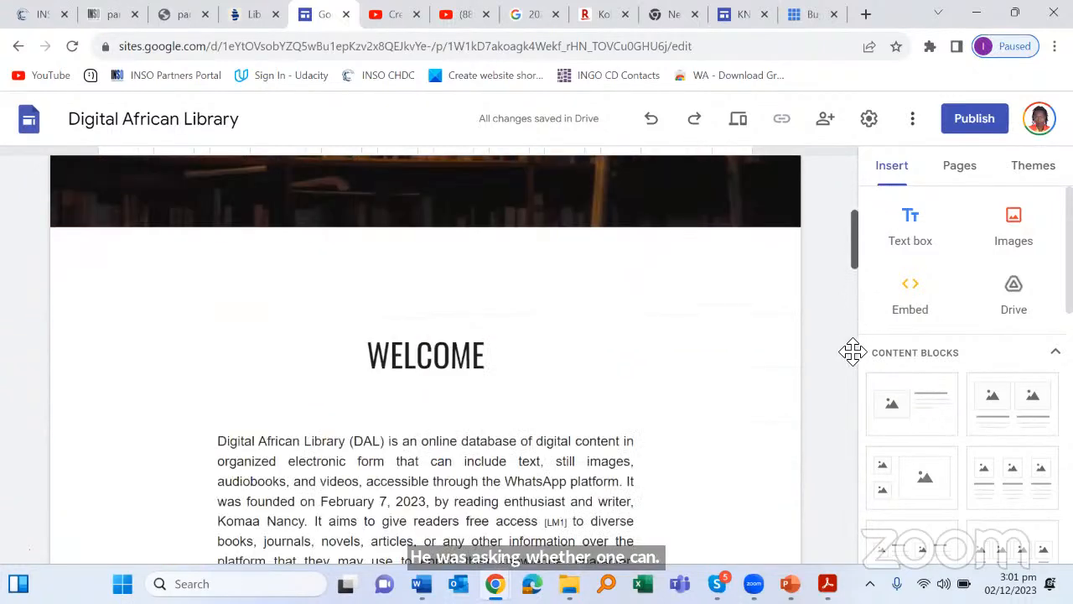
scroll(853, 352, "down", 5)
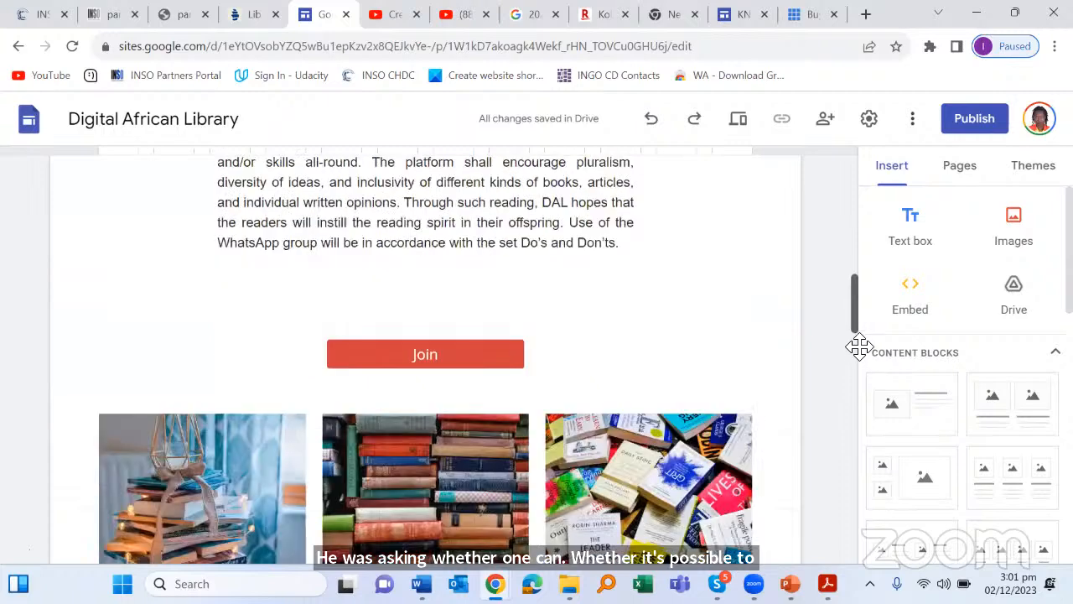
scroll(859, 346, "down", 3)
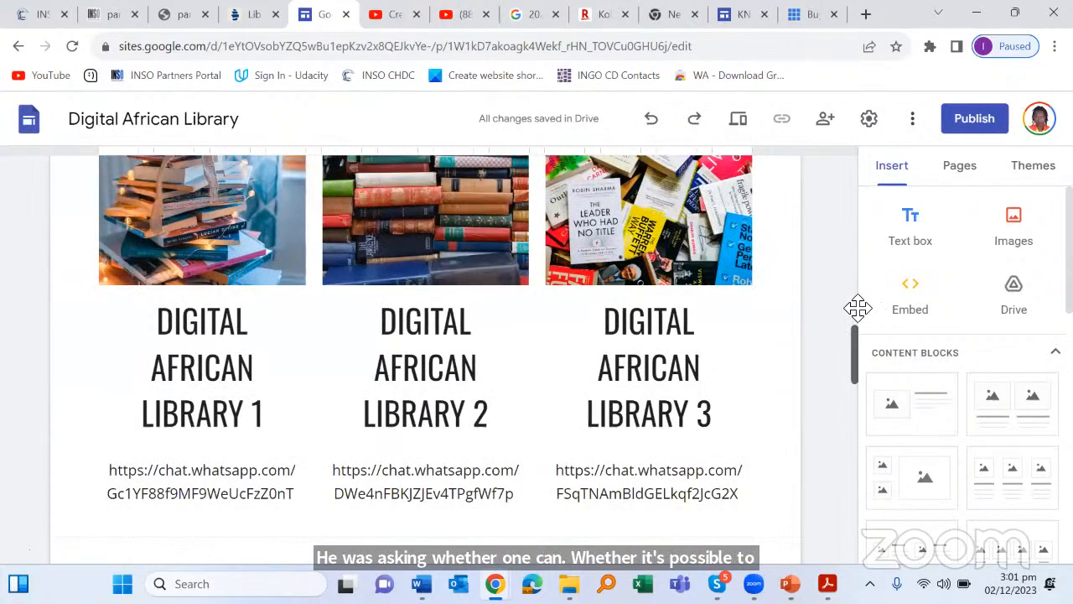
scroll(858, 308, "up", 1)
scroll(895, 193, "up", 4)
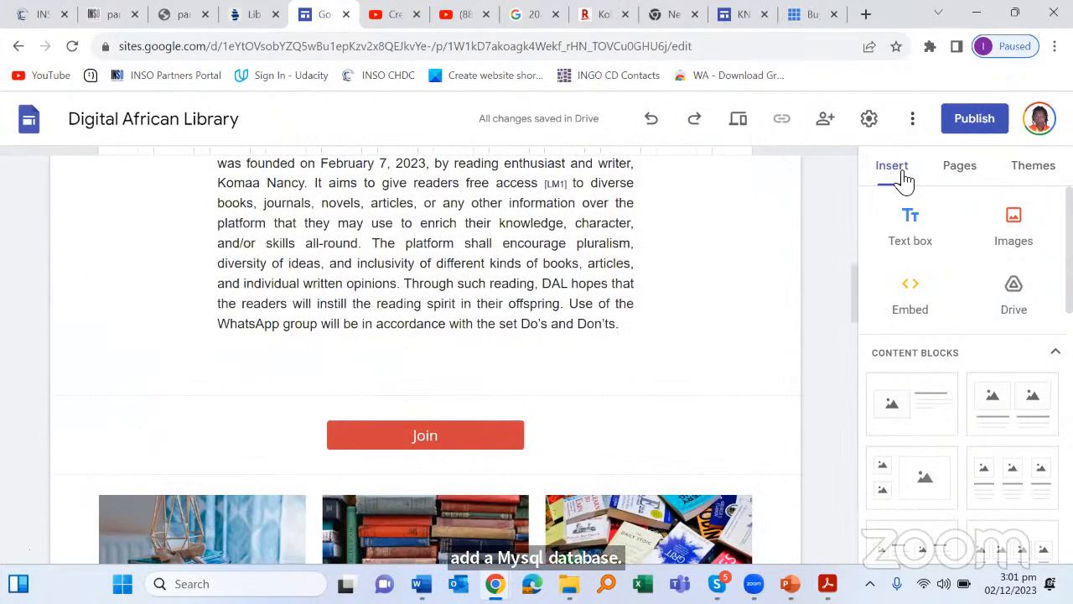
scroll(855, 326, "up", 6)
left_click(904, 312)
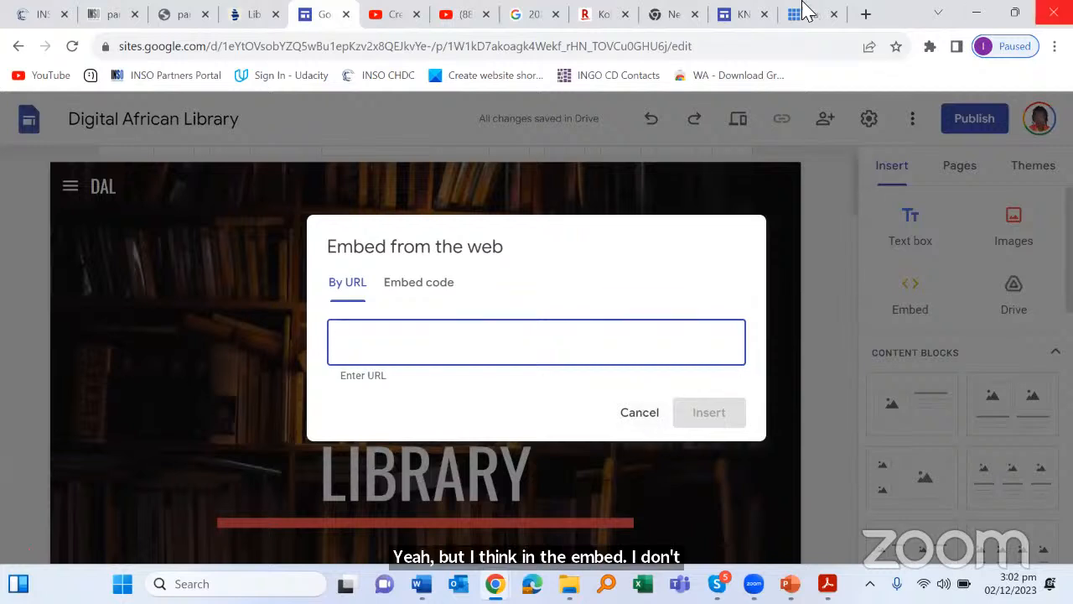
left_click(642, 417)
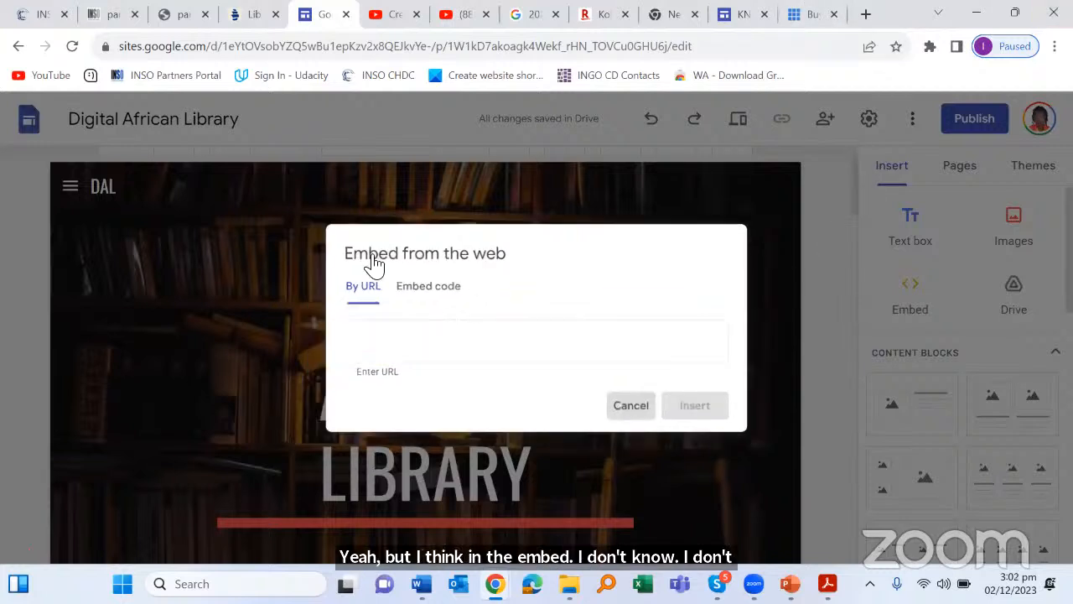
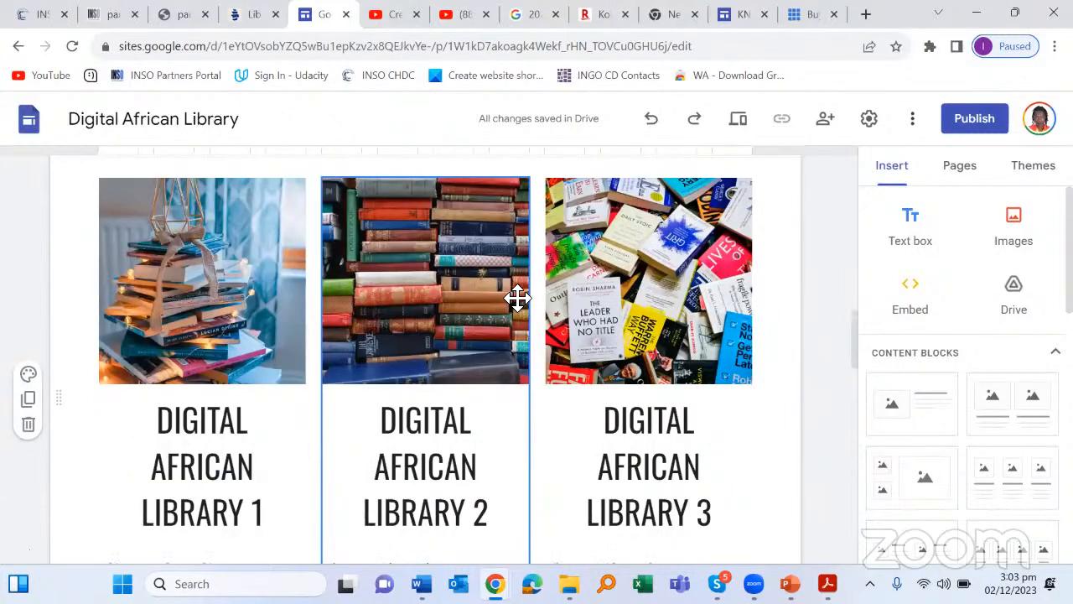
Step: Scroll between the Digital African Library header image and the WELCOME introduction text
scroll(518, 298, "up", 8)
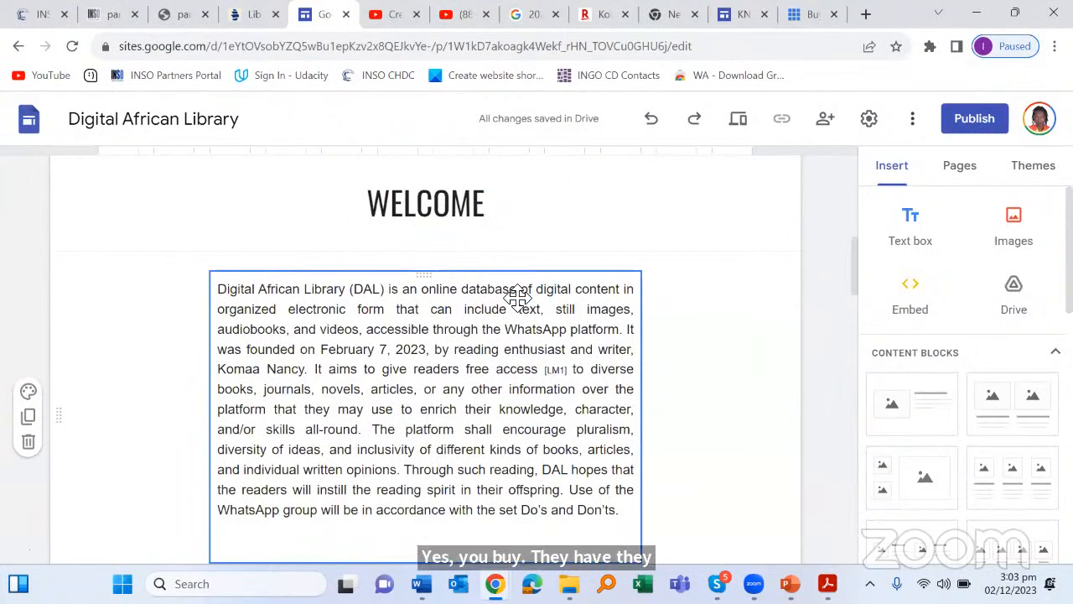
scroll(517, 298, "up", 5)
scroll(515, 302, "down", 4)
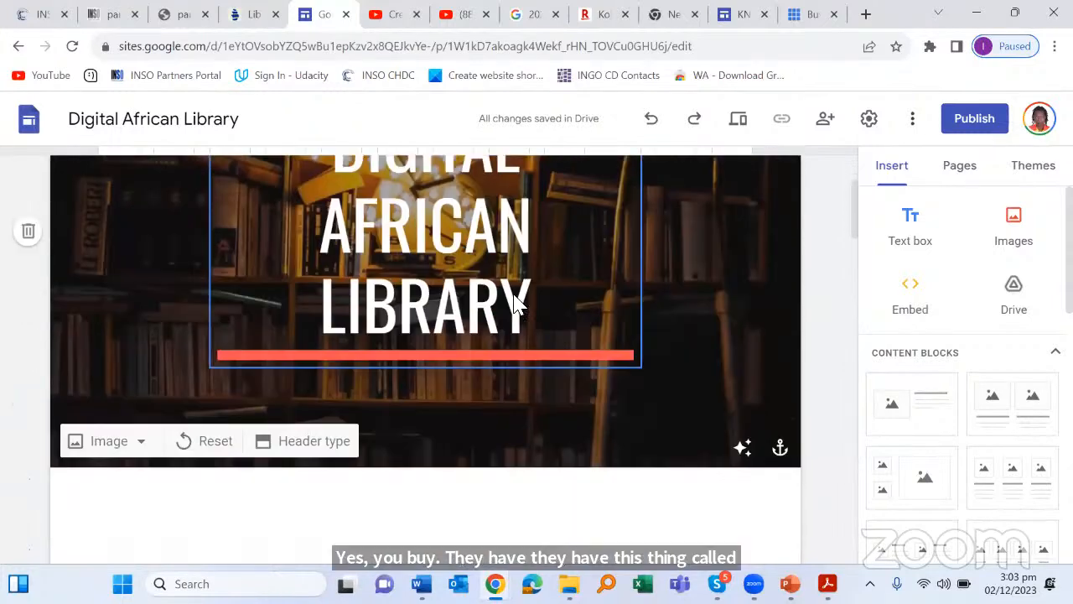
scroll(518, 301, "up", 2)
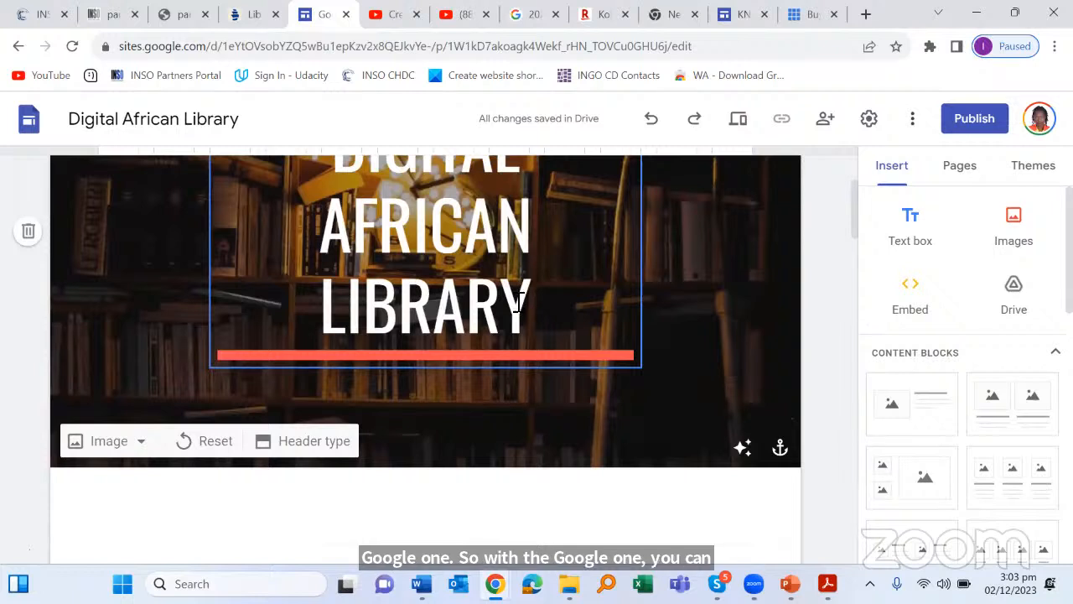
scroll(518, 305, "down", 2)
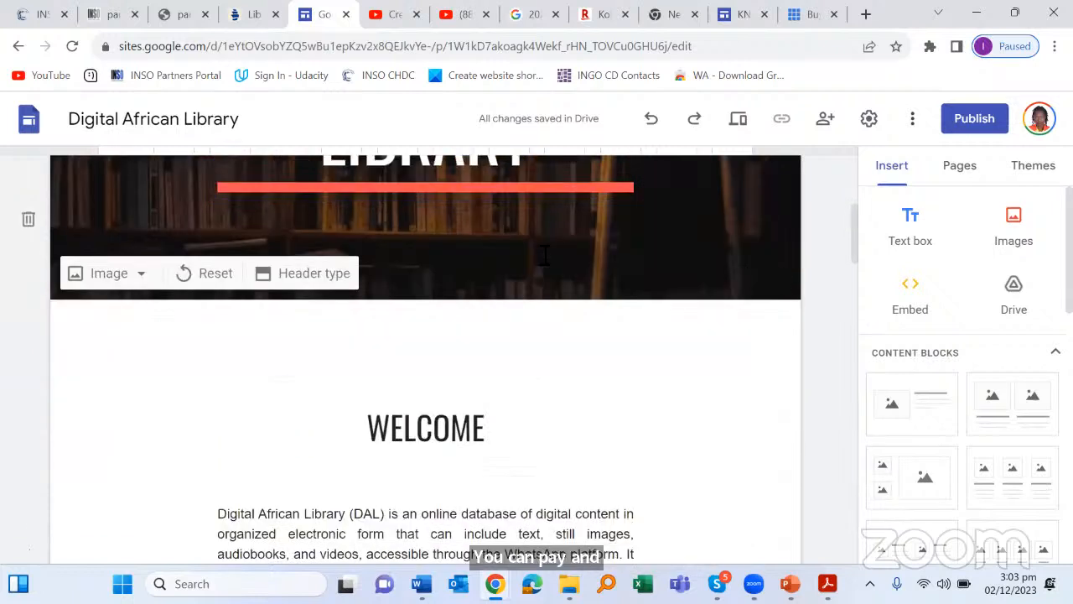
scroll(545, 256, "up", 1)
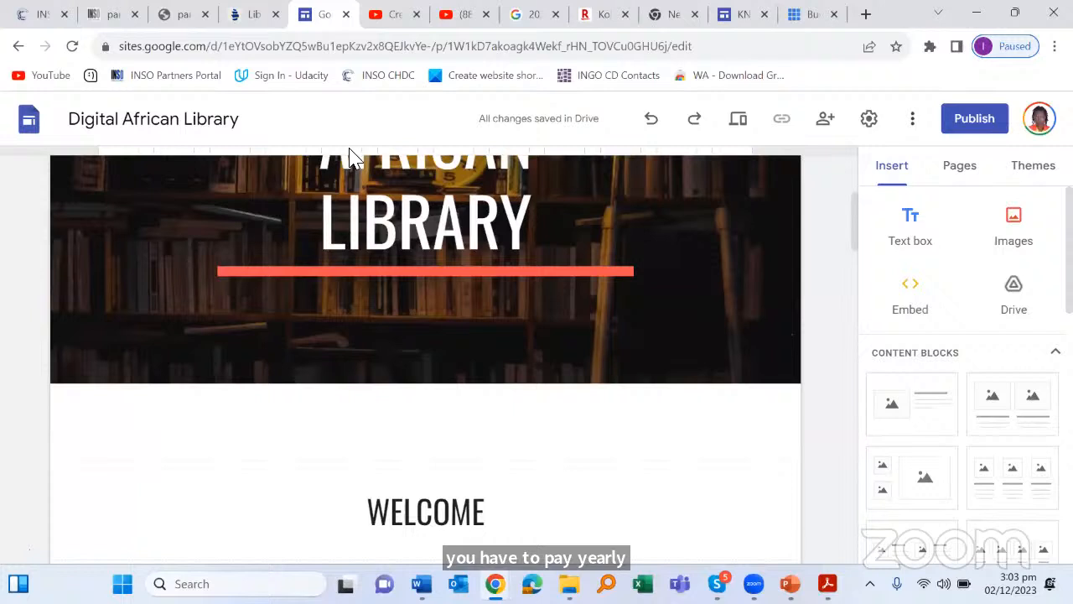
scroll(349, 193, "down", 1)
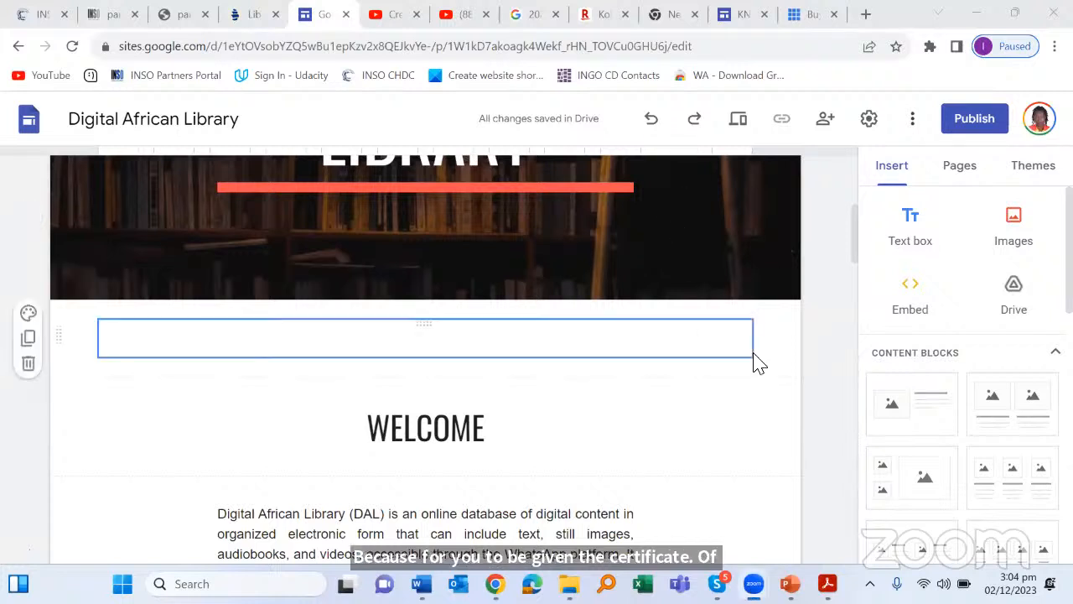
scroll(759, 363, "up", 5)
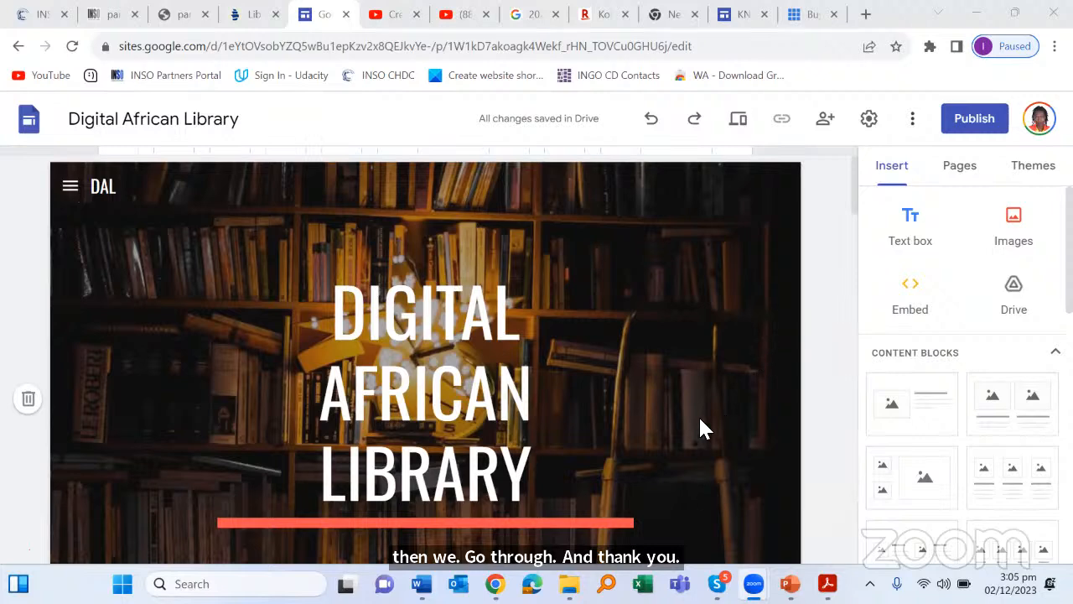
scroll(701, 427, "down", 2)
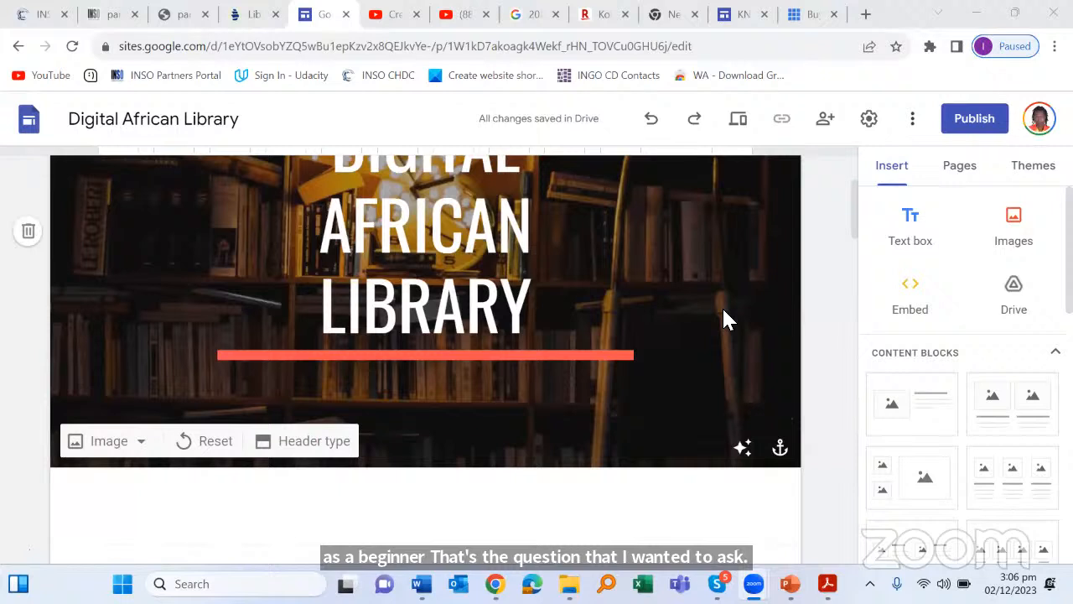
Step: Check the site settings, then close them and choose Help from the More menu
left_click(911, 119)
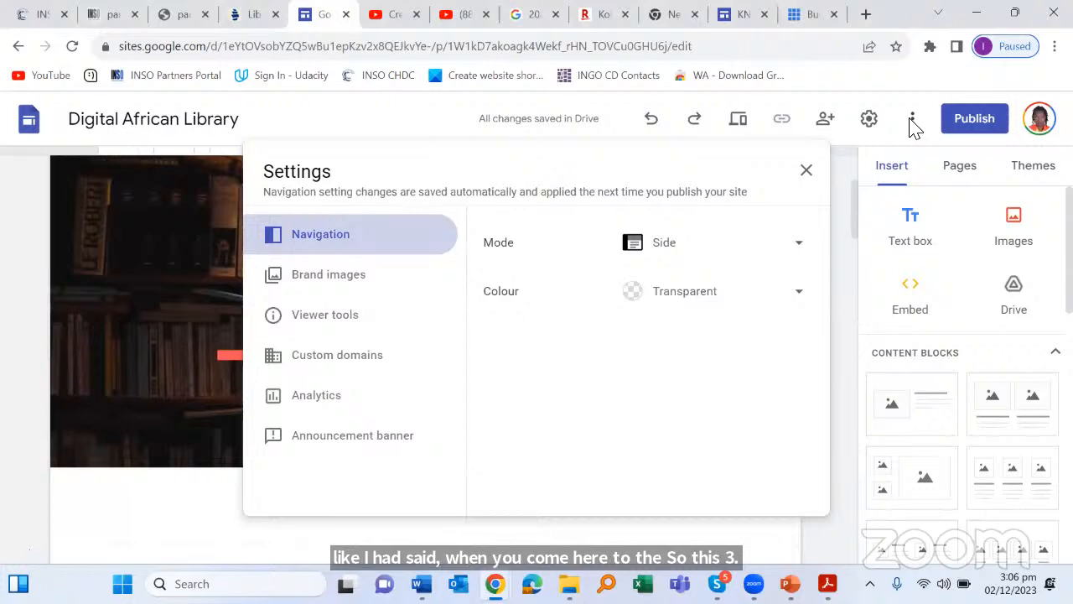
left_click(913, 120)
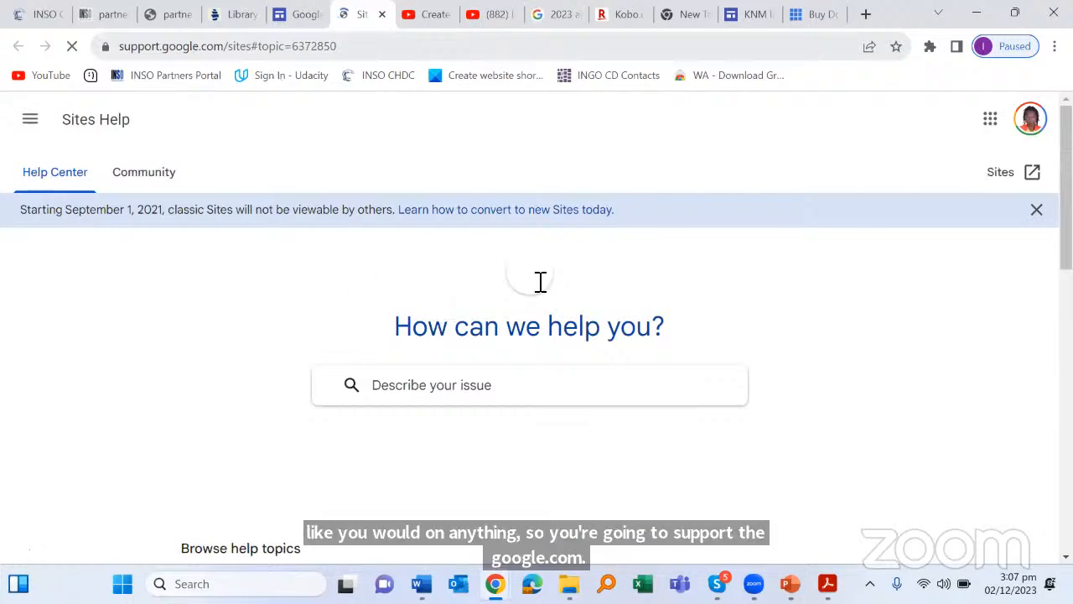
Step: Scroll through the Help Center's Browse help topics list
scroll(539, 288, "down", 1)
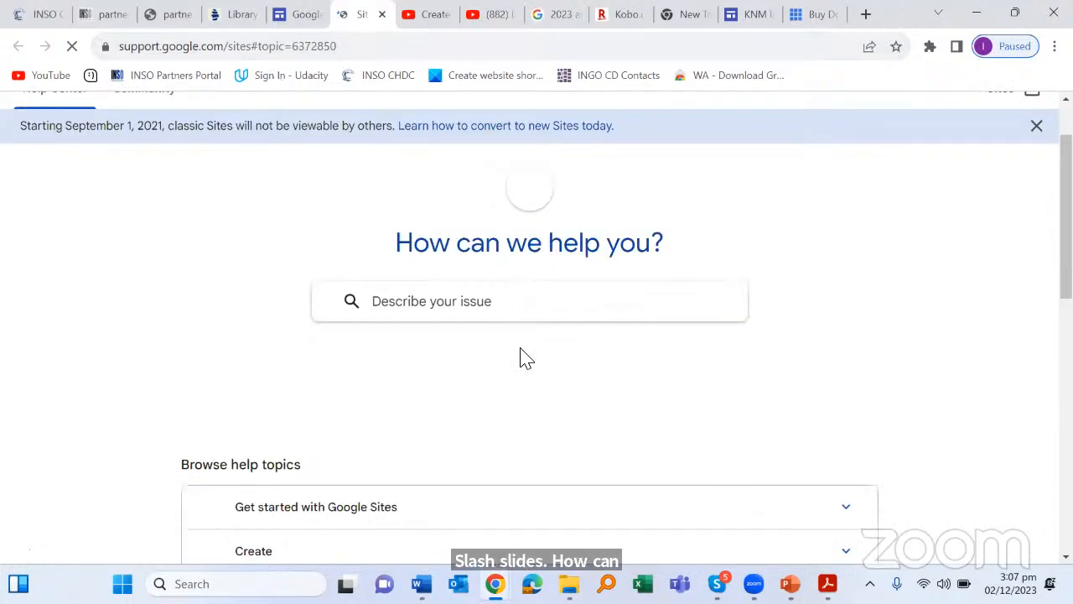
scroll(520, 339, "down", 2)
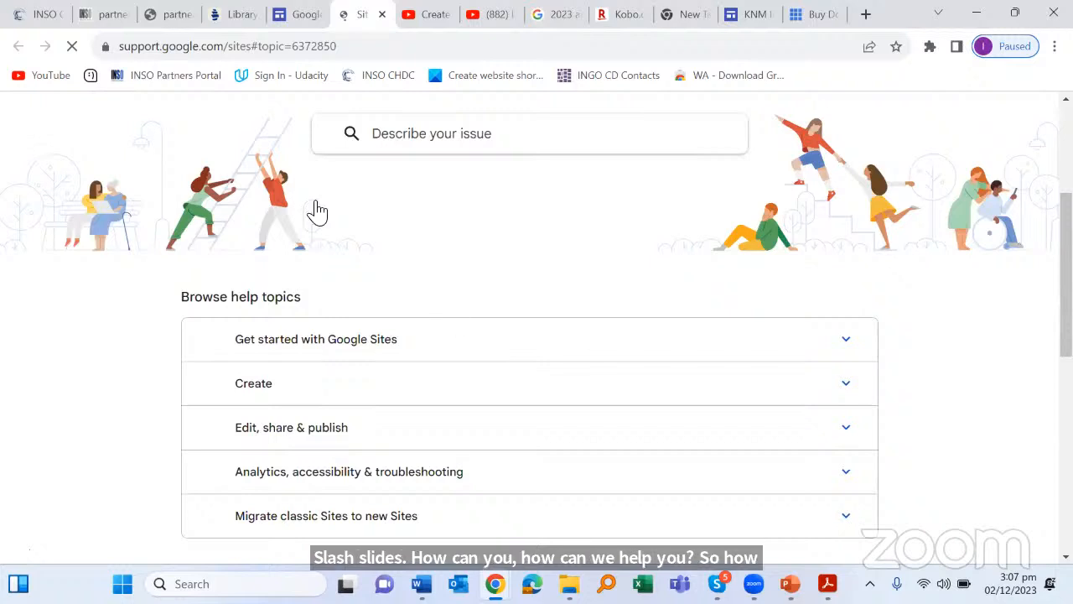
scroll(310, 235, "up", 2)
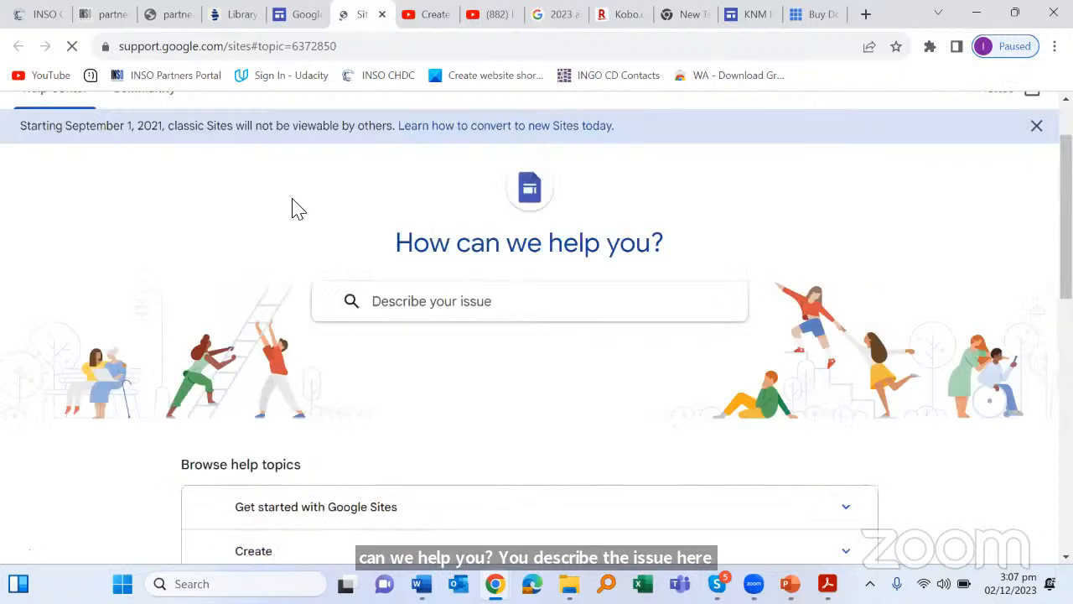
scroll(395, 300, "down", 3)
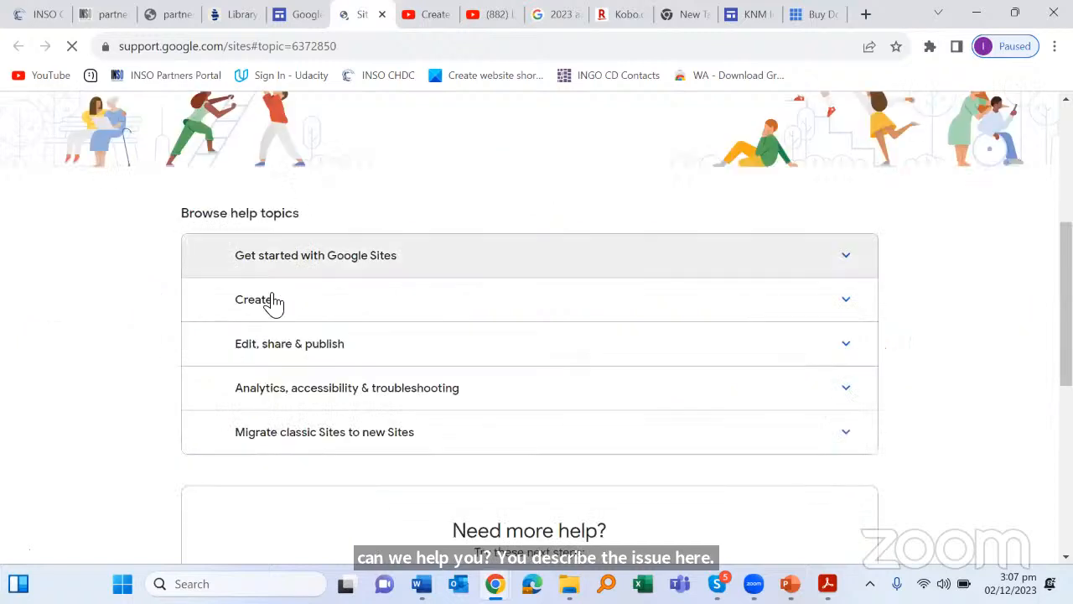
scroll(264, 197, "down", 2)
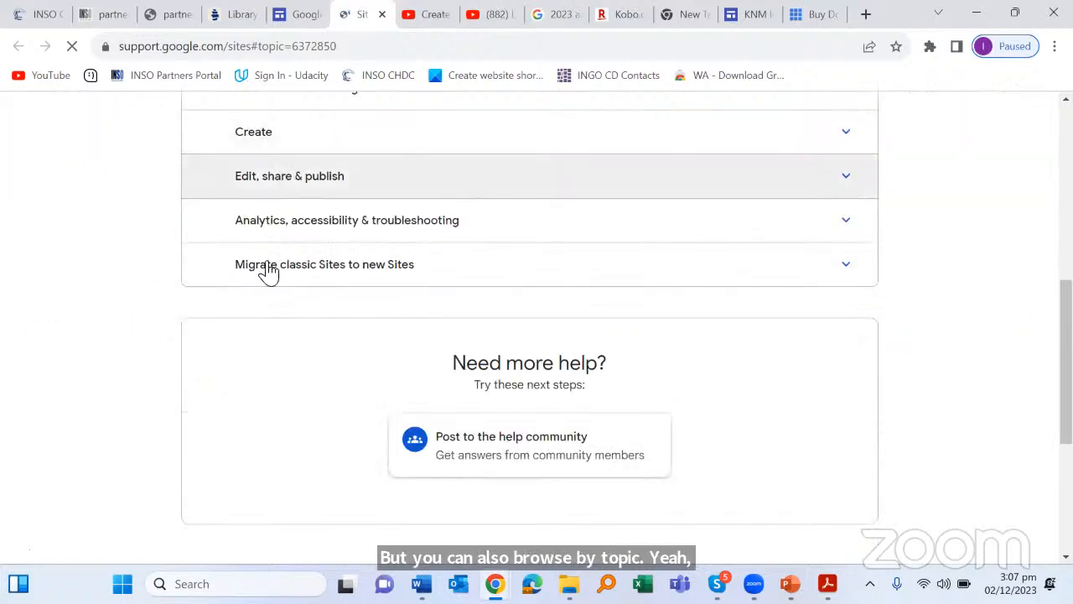
scroll(546, 292, "down", 1)
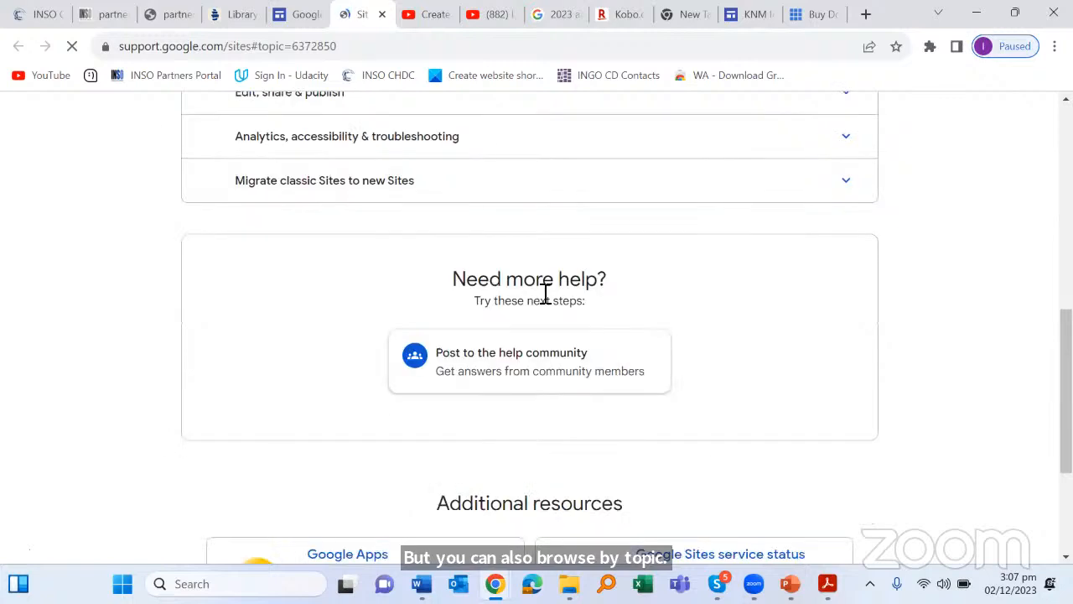
scroll(556, 310, "up", 1)
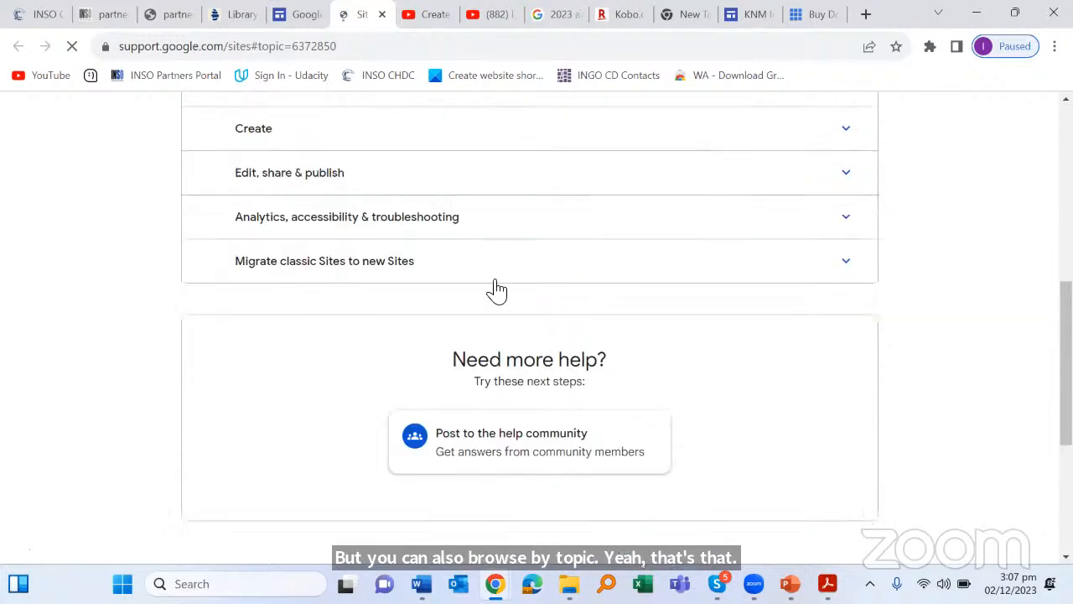
scroll(499, 285, "down", 3)
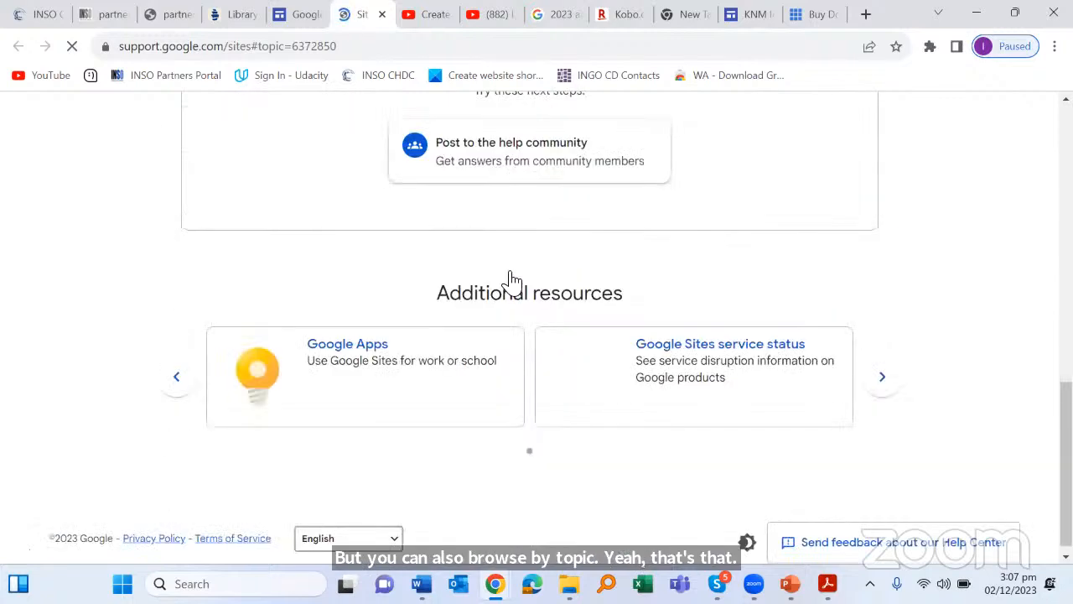
scroll(610, 257, "up", 4)
Step: Expand 'Get started with Google Sites' and skim articles like 'How to use Google Sites'
left_click(610, 256)
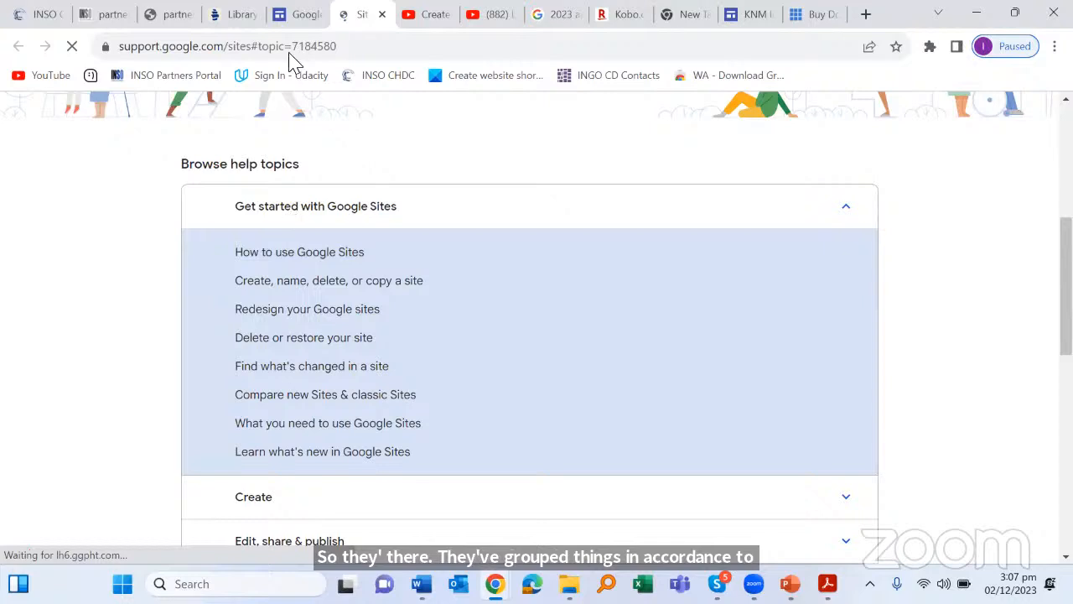
scroll(776, 131, "down", 2)
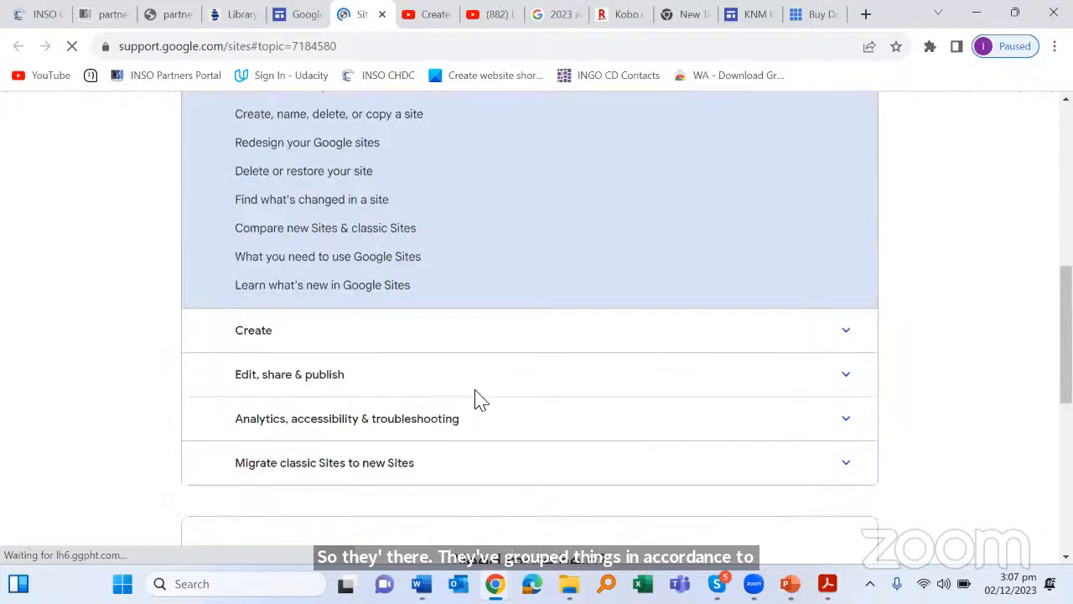
scroll(475, 400, "up", 3)
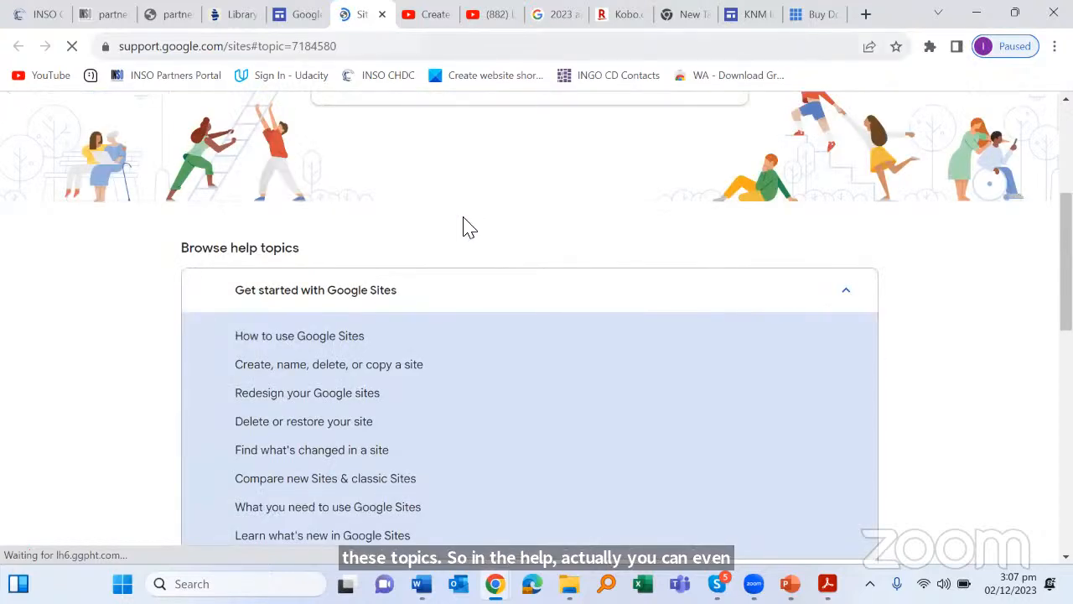
scroll(465, 225, "down", 3)
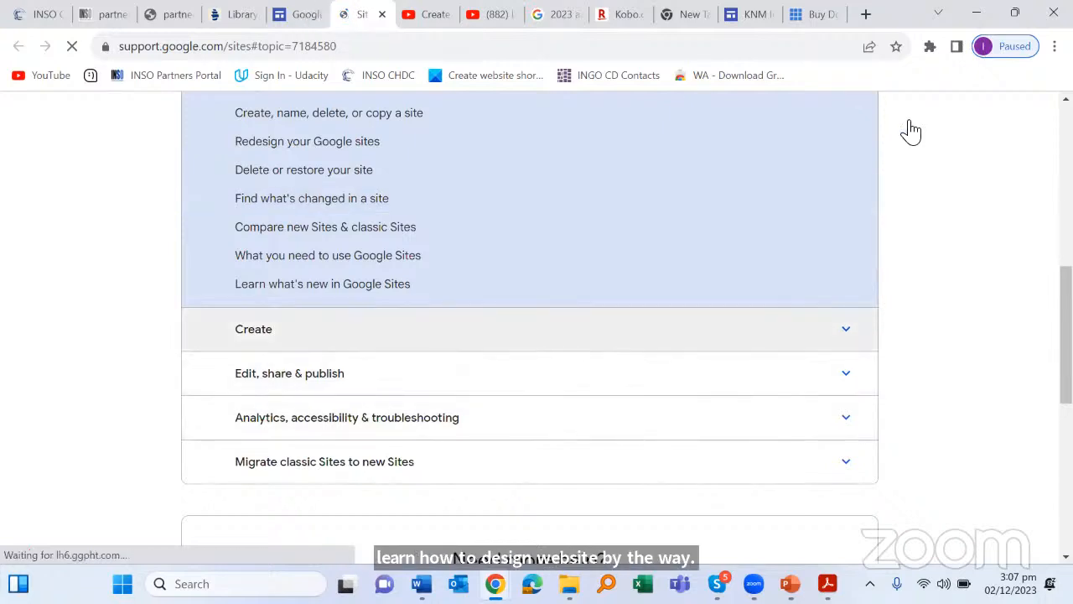
scroll(978, 330, "up", 5)
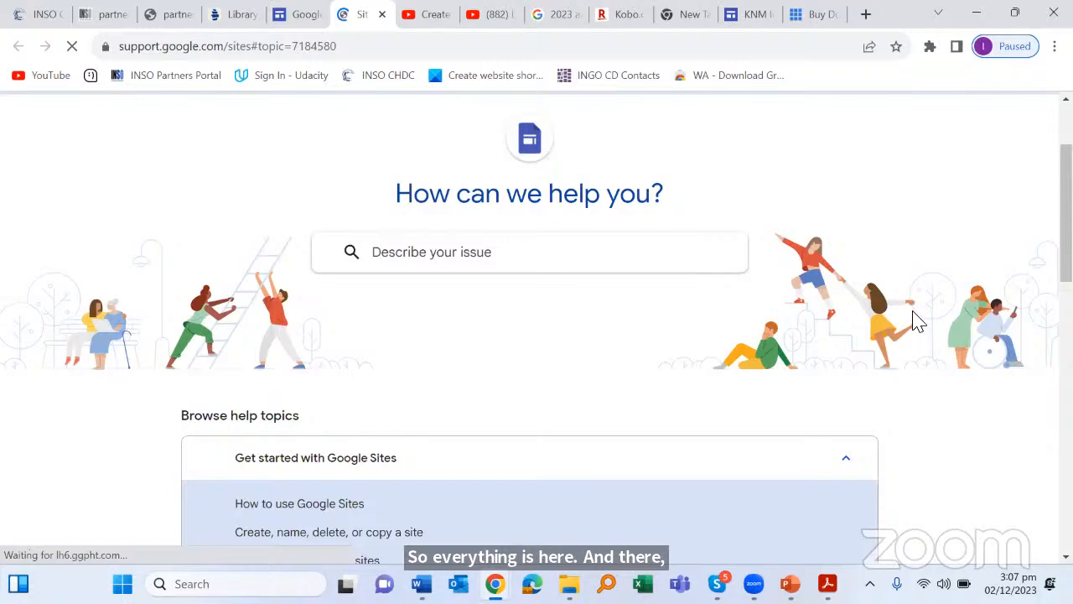
Step: Return to the Digital African Library editor tab, dismiss the More menu, and scroll up to the DAL header
key("ctrl+shift+Tab")
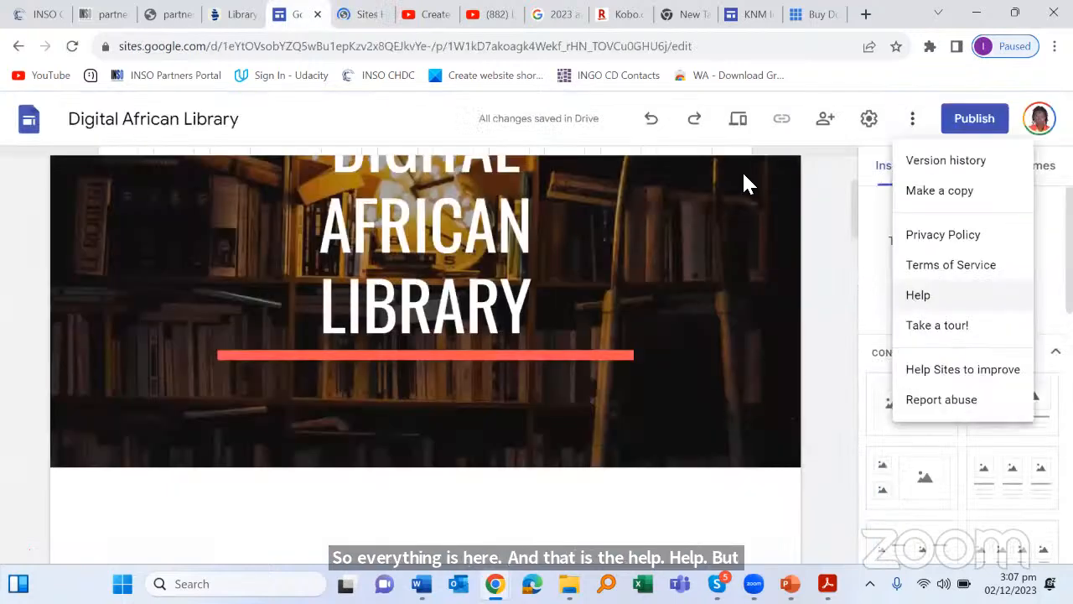
left_click(821, 199)
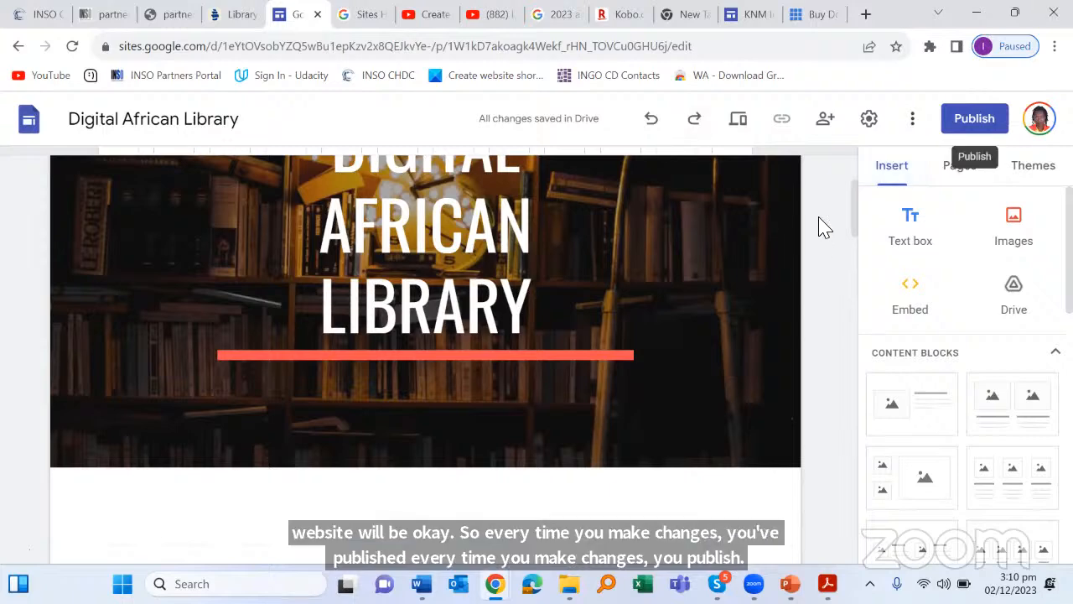
scroll(822, 222, "up", 3)
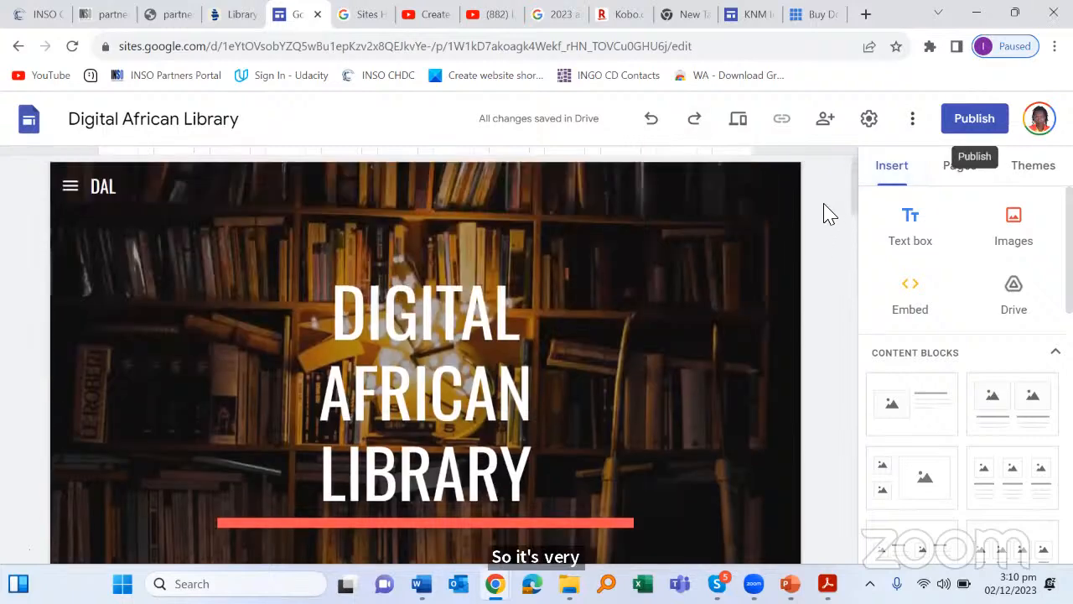